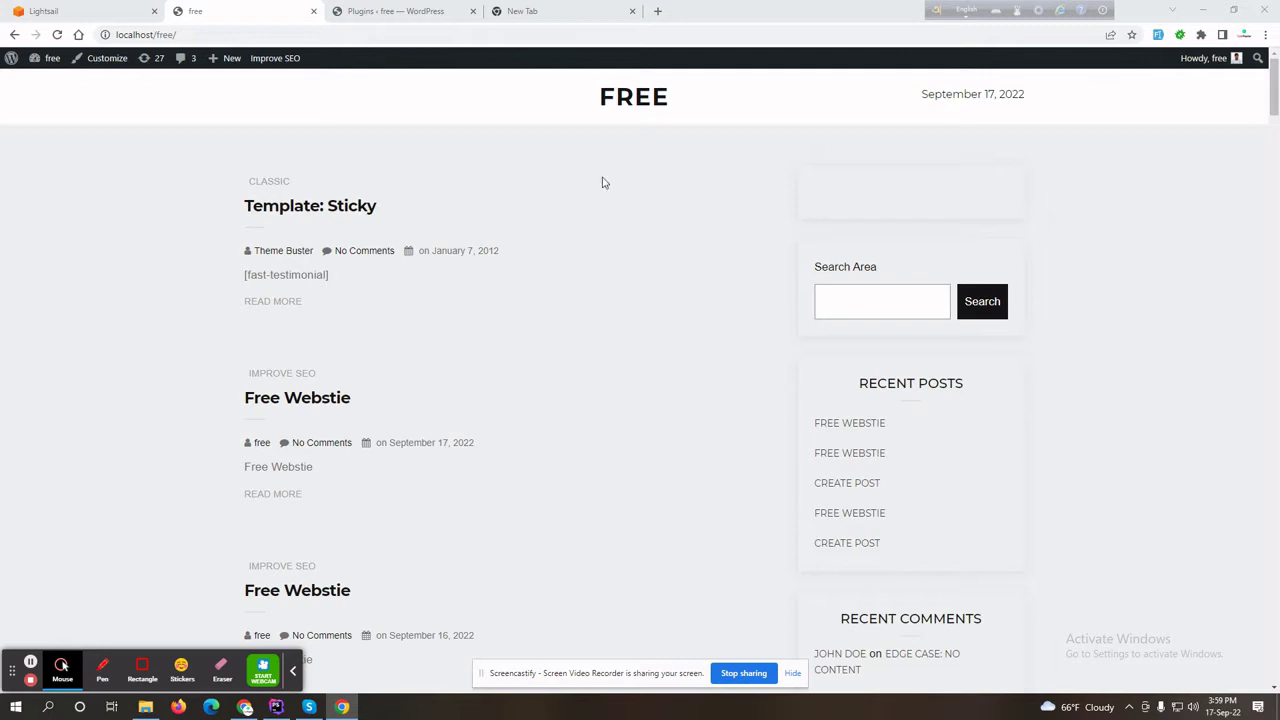
- Bring up the advance-plugin-updater.php plugin file in the code editor
left_click(276, 707)
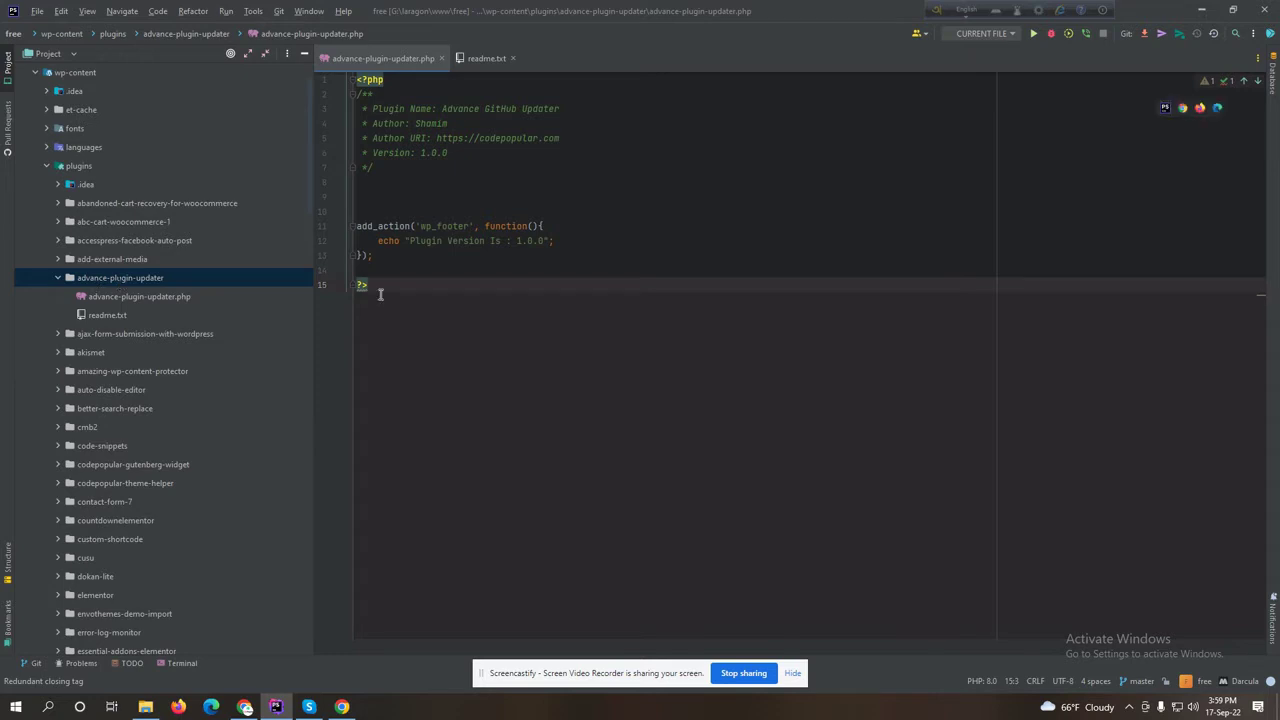
left_click(124, 298)
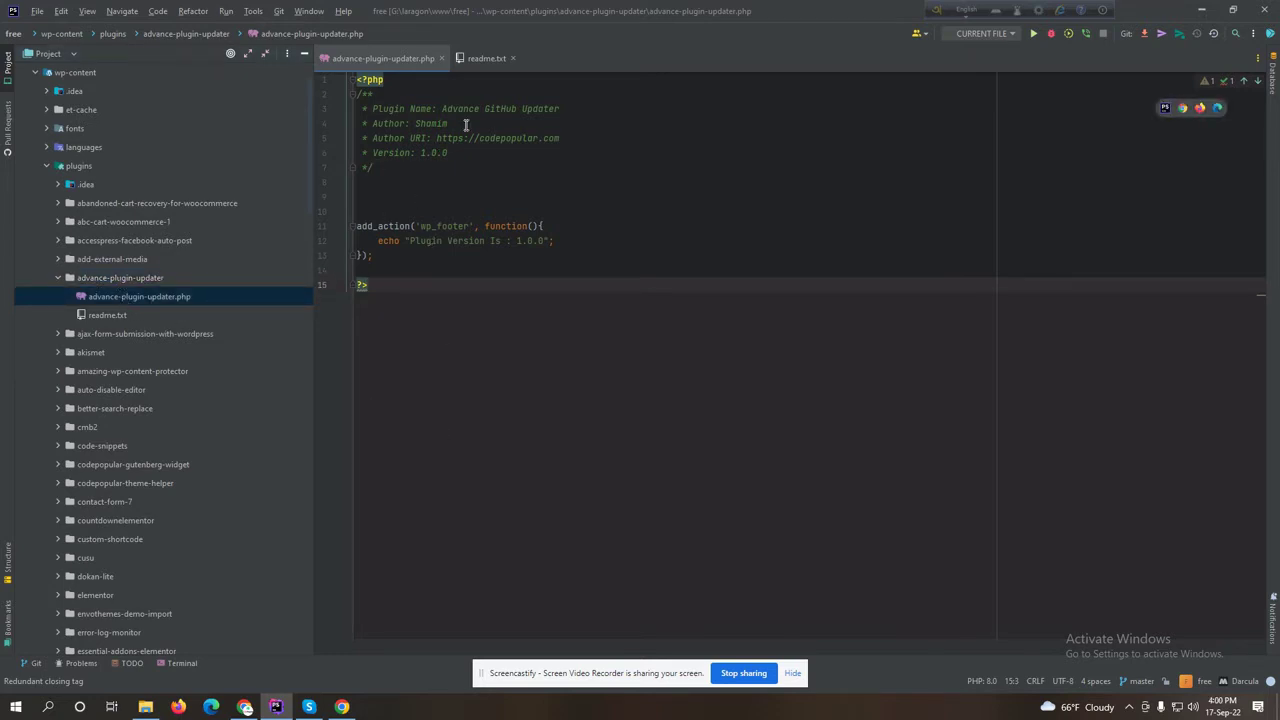
left_click(141, 316)
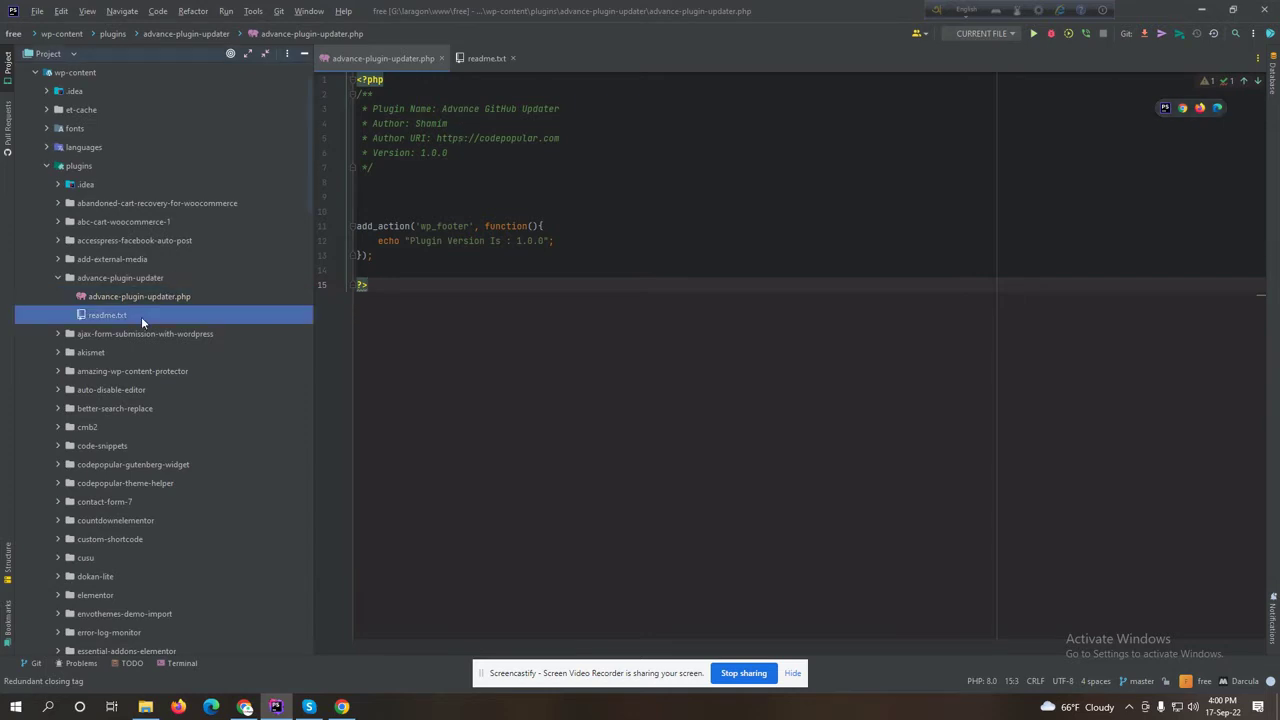
left_click(240, 290)
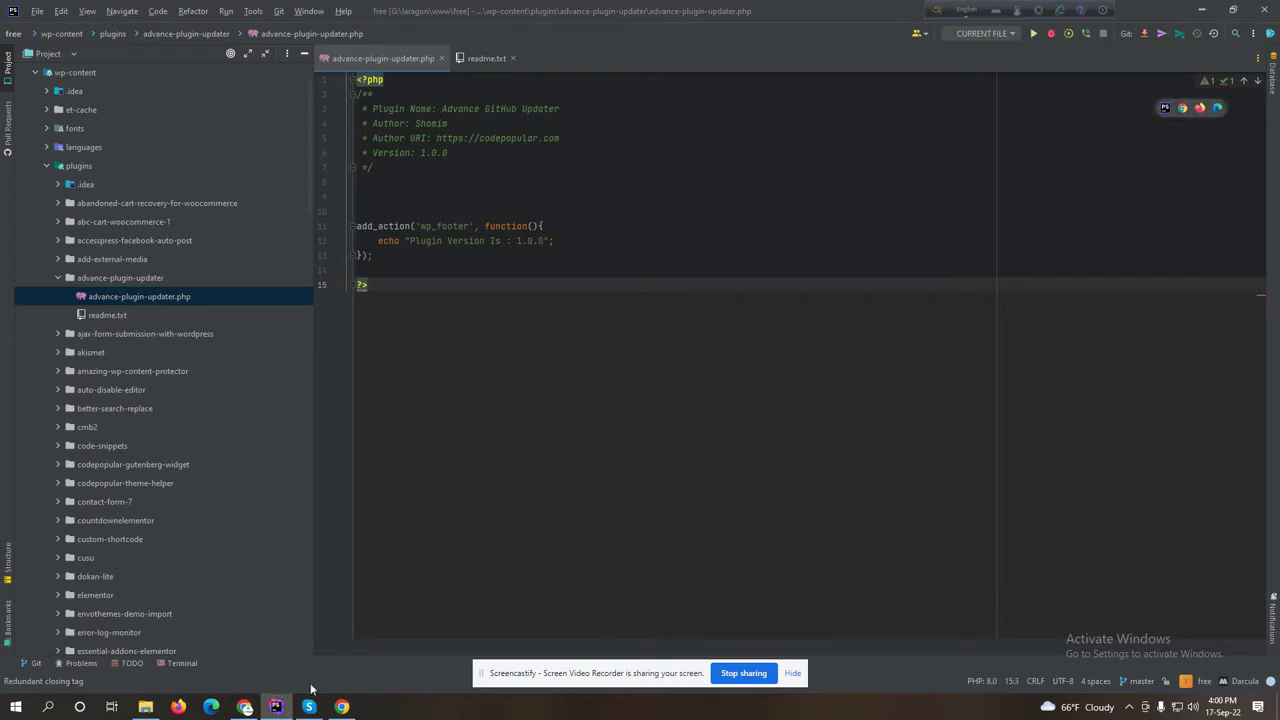
- Activate the Advance GitHub Updater plugin on the Plugins admin page
left_click(245, 707)
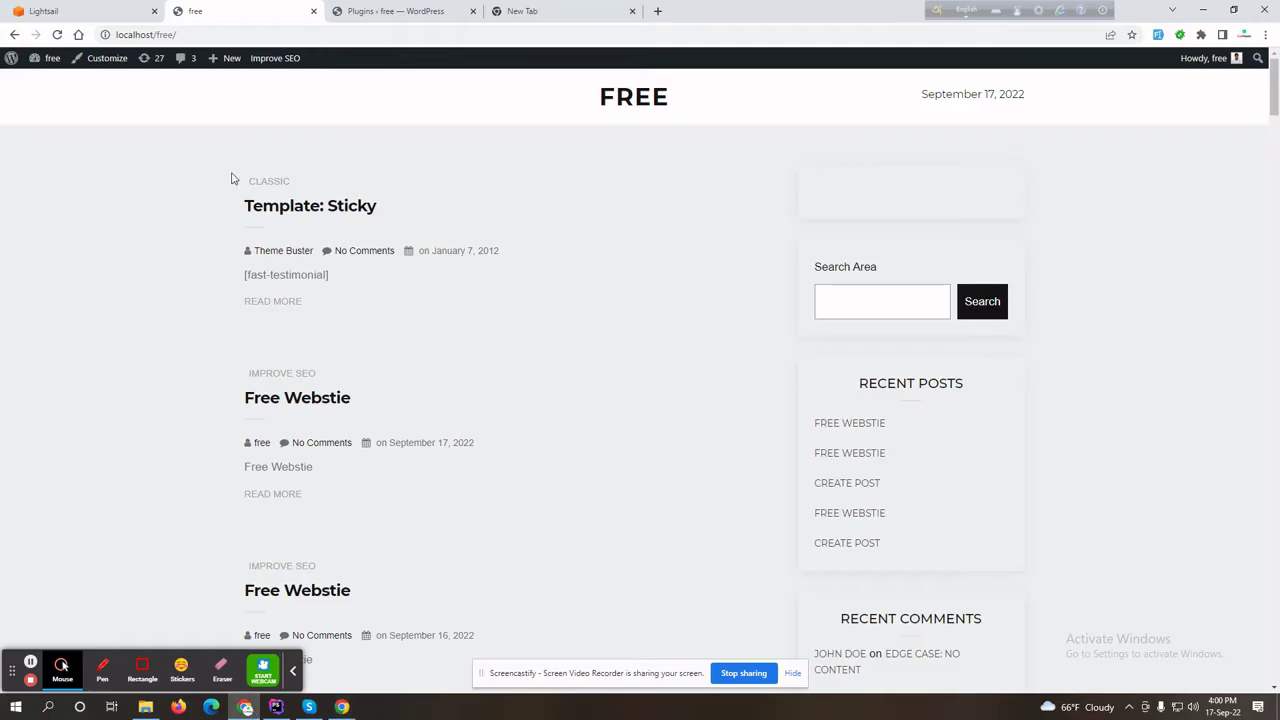
left_click(350, 11)
scroll(200, 355, "down", 2)
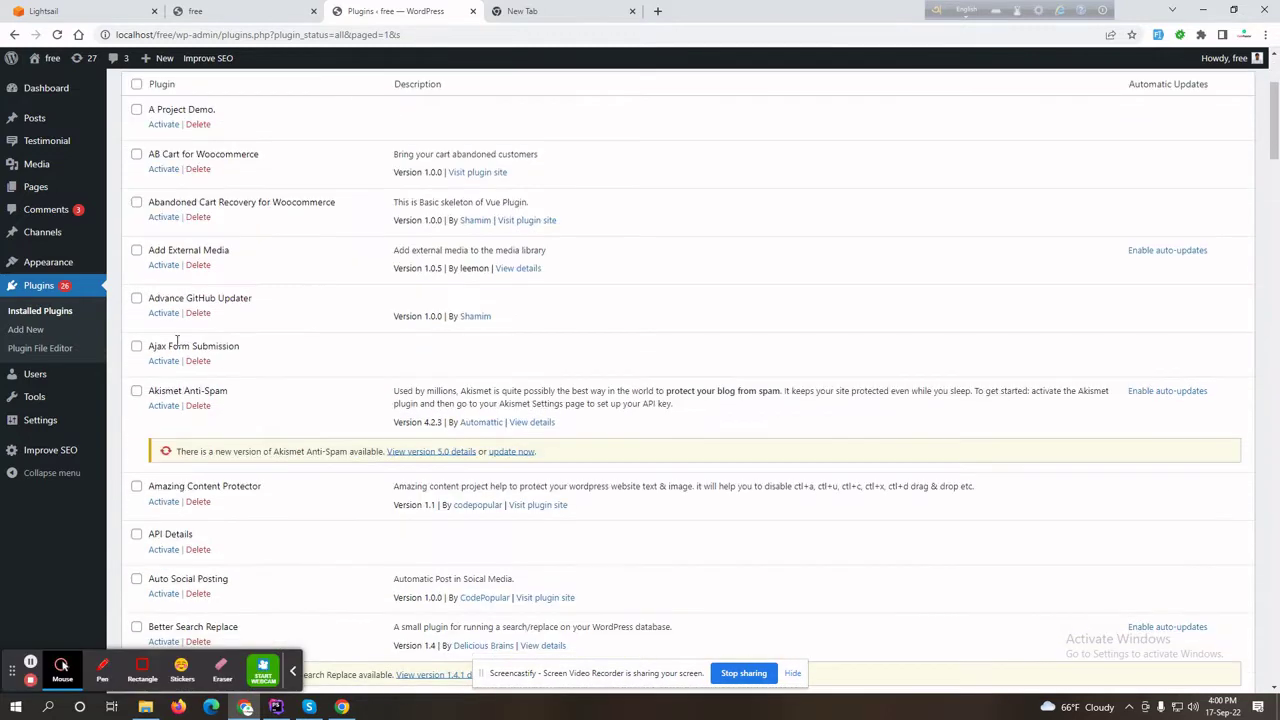
left_click(136, 298)
left_click(165, 314)
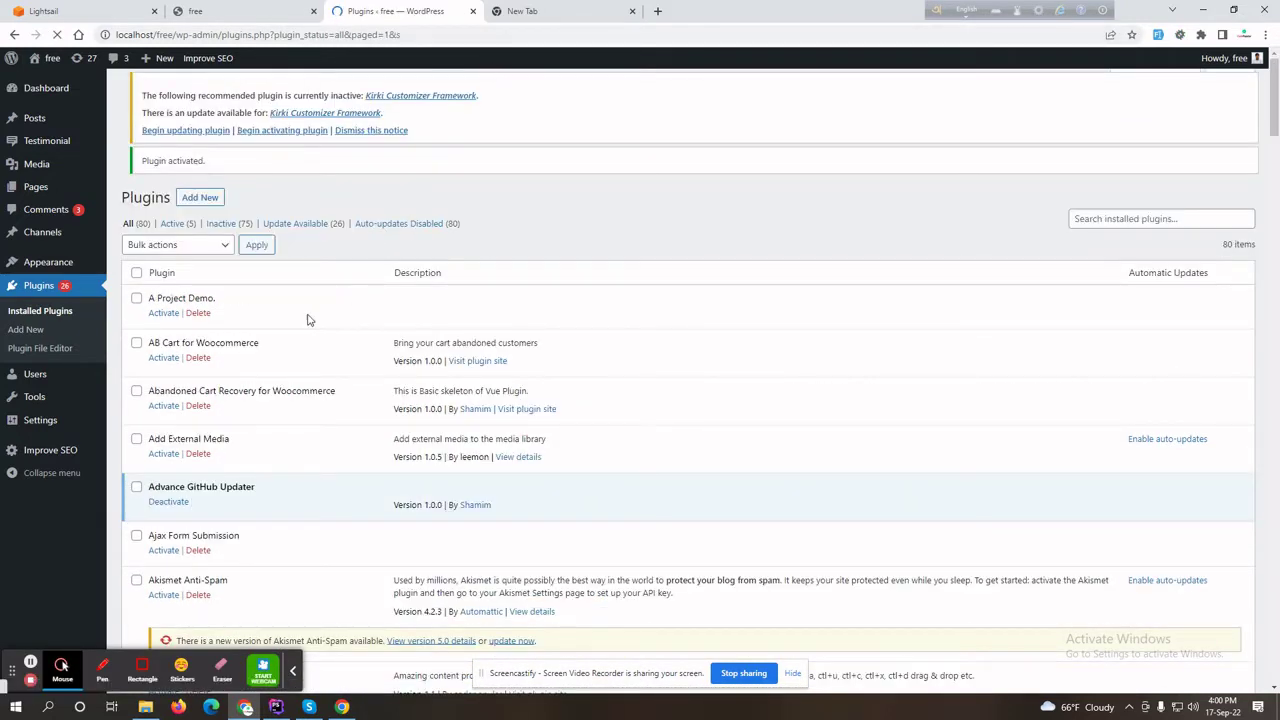
- Reload the front page and check the footer reads 'Plugin Version Is : 1.0.0'
left_click(264, 7)
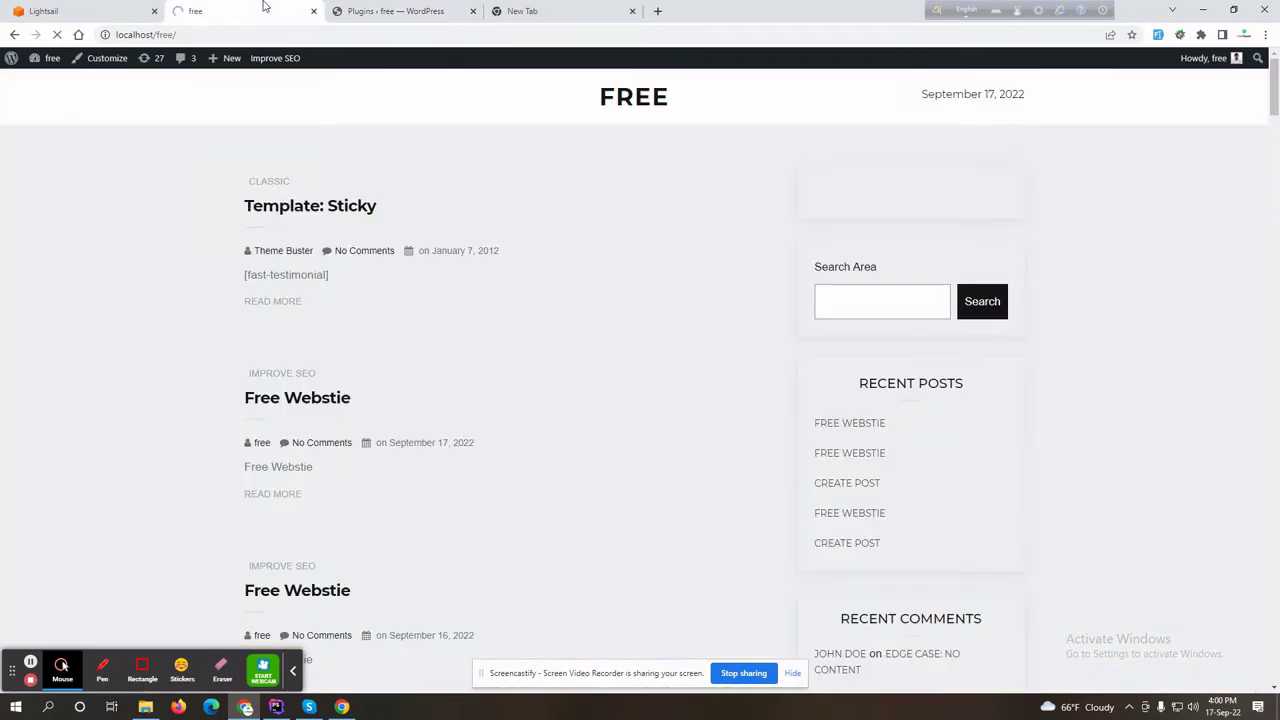
scroll(280, 160, "down", 15)
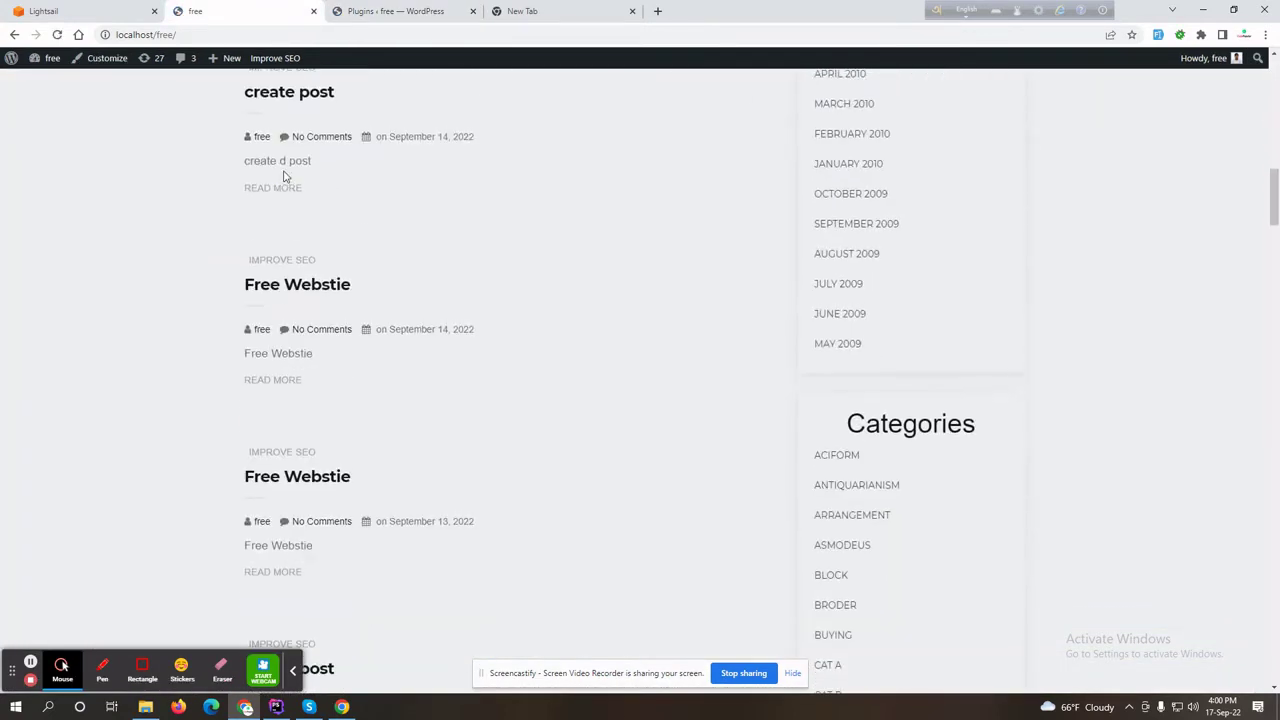
left_click_drag(1272, 242, 1275, 668)
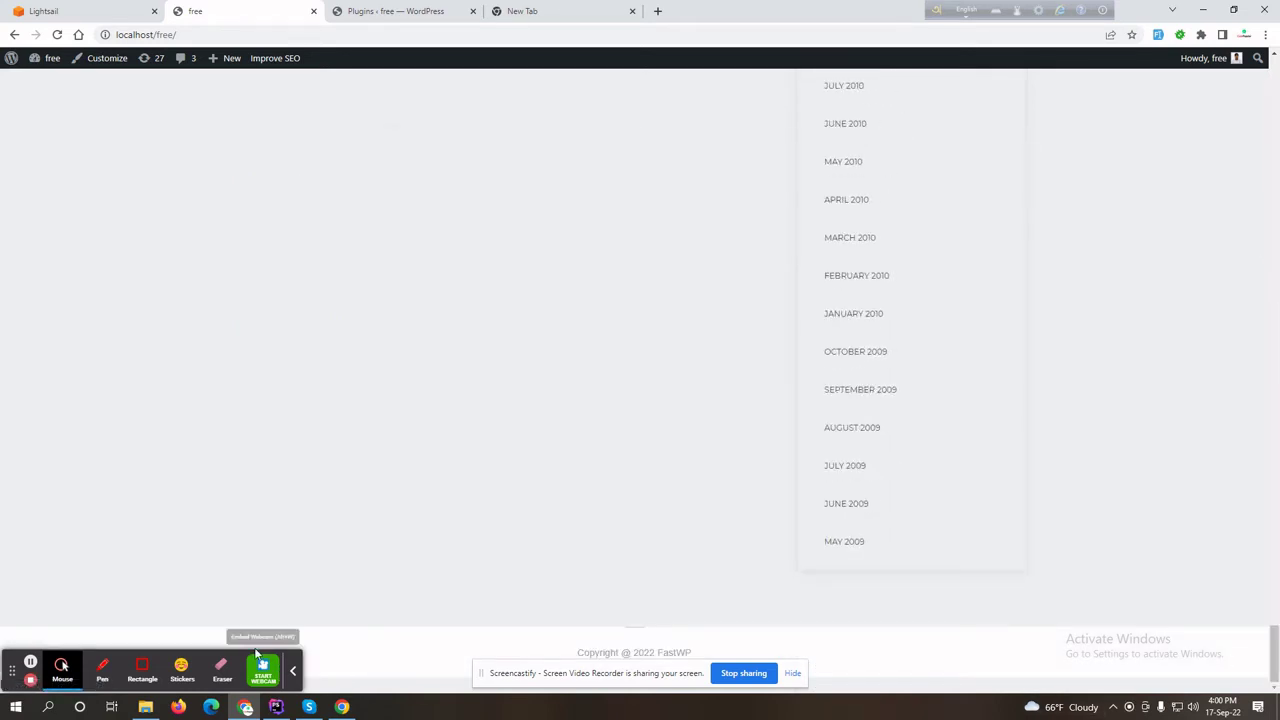
mouse_move(12, 672)
left_mouse_down()
mouse_move(332, 680)
mouse_move(412, 703)
left_mouse_up()
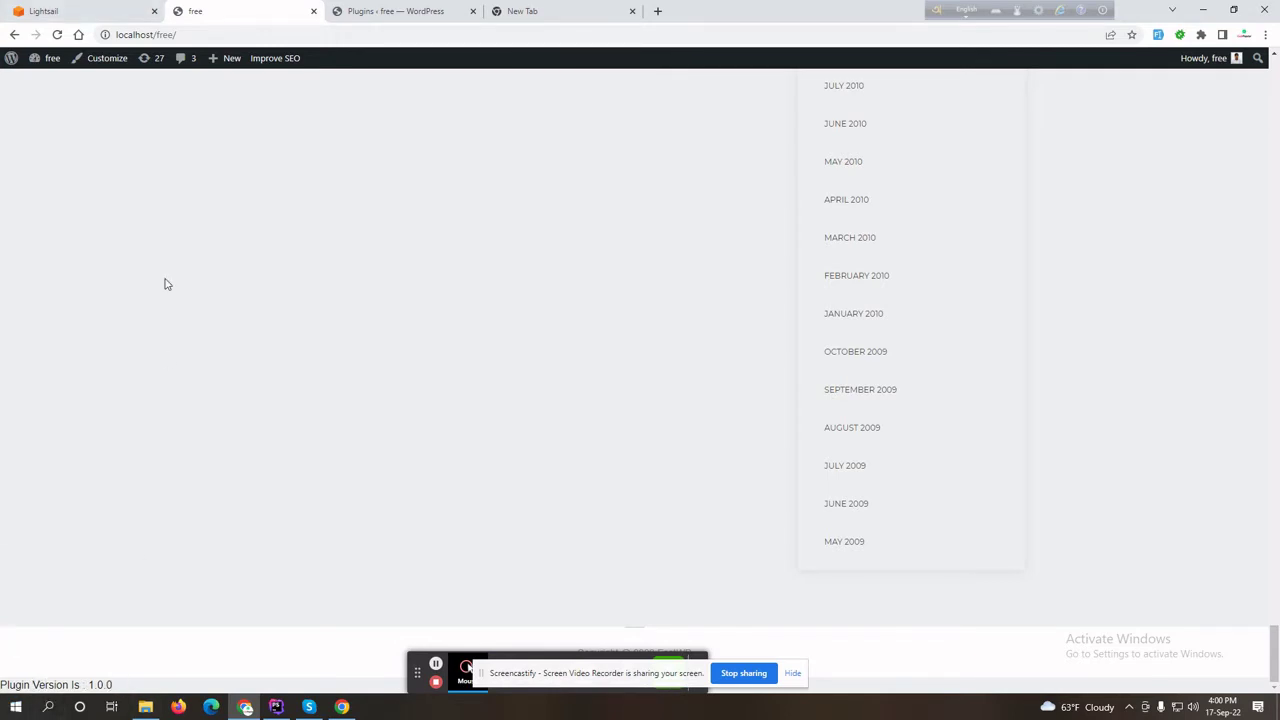
left_click(148, 706)
- Navigate File Explorer to laragon\www\free\wp-content\plugins\advance-plugin-updater
left_click(147, 707)
left_click(145, 707)
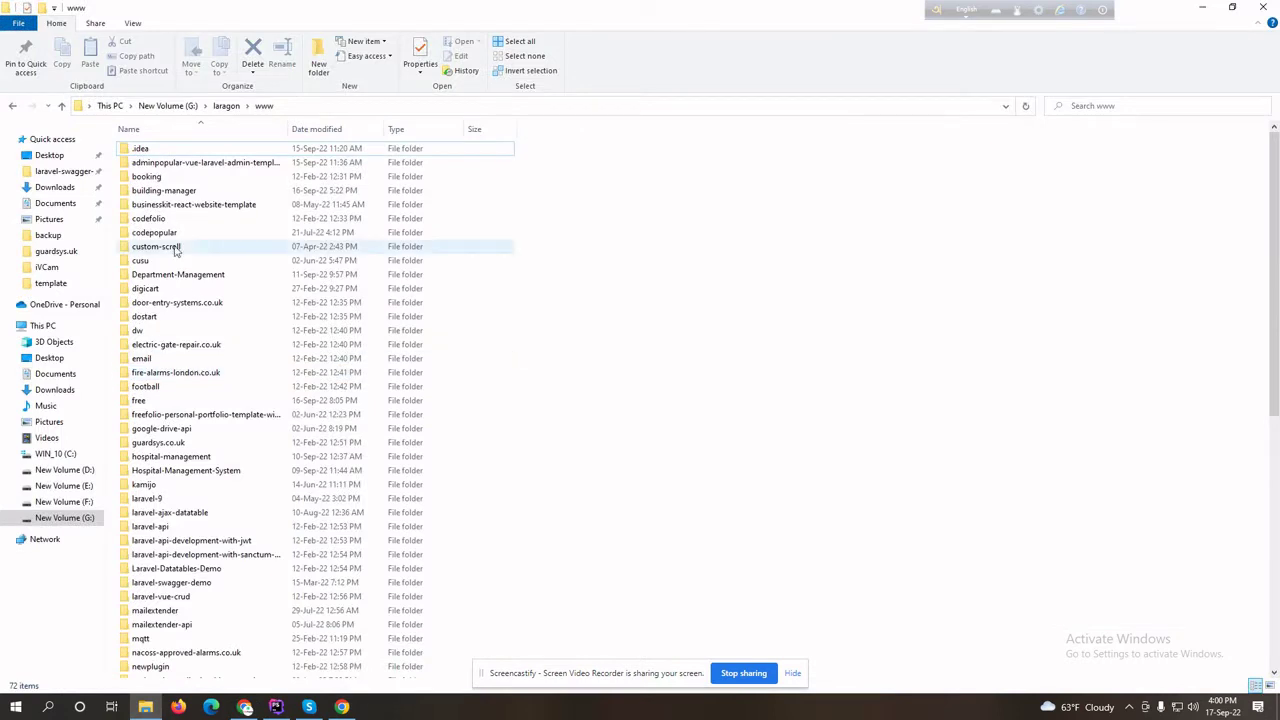
scroll(177, 468, "down", 4)
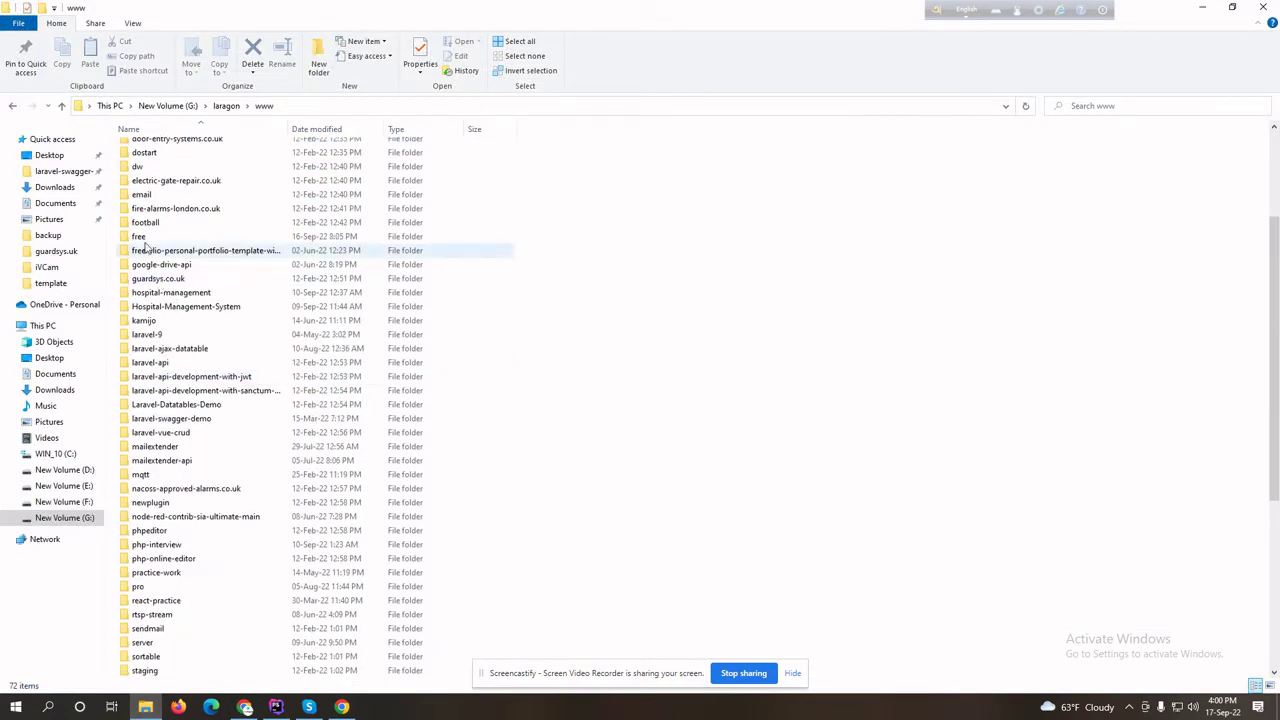
left_click(141, 224)
double_click(138, 237)
double_click(157, 189)
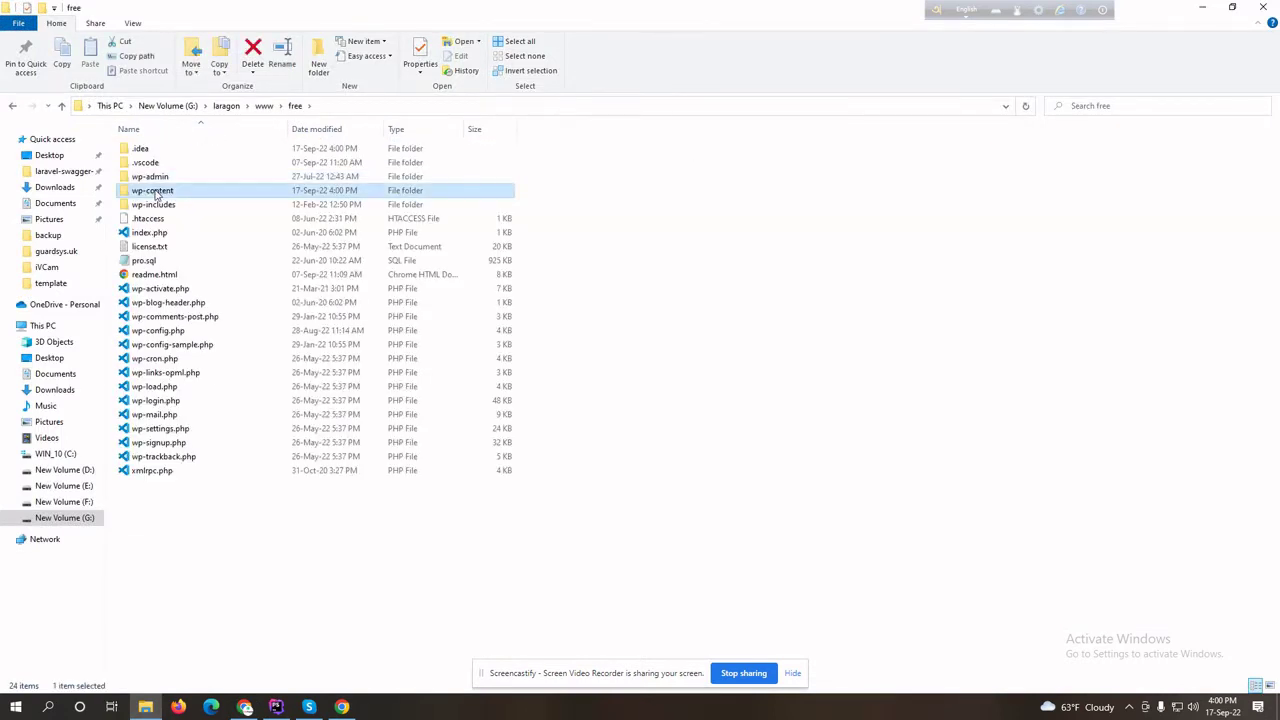
double_click(145, 204)
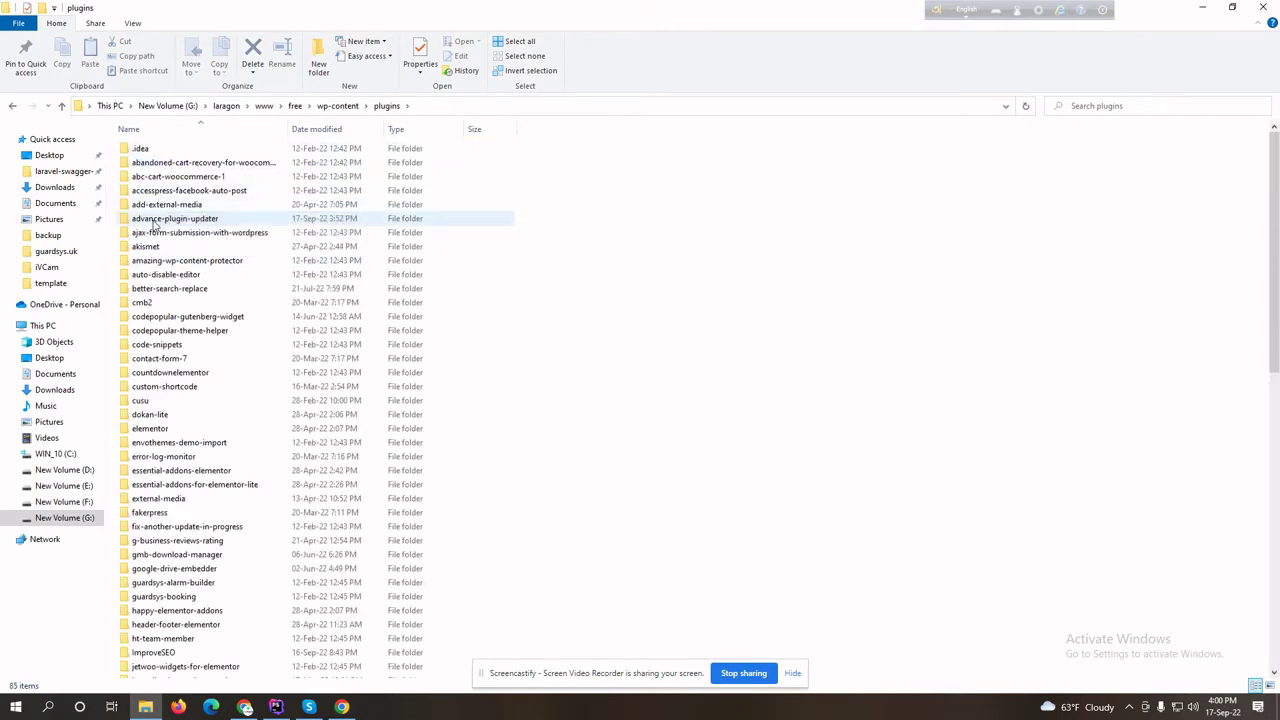
double_click(161, 222)
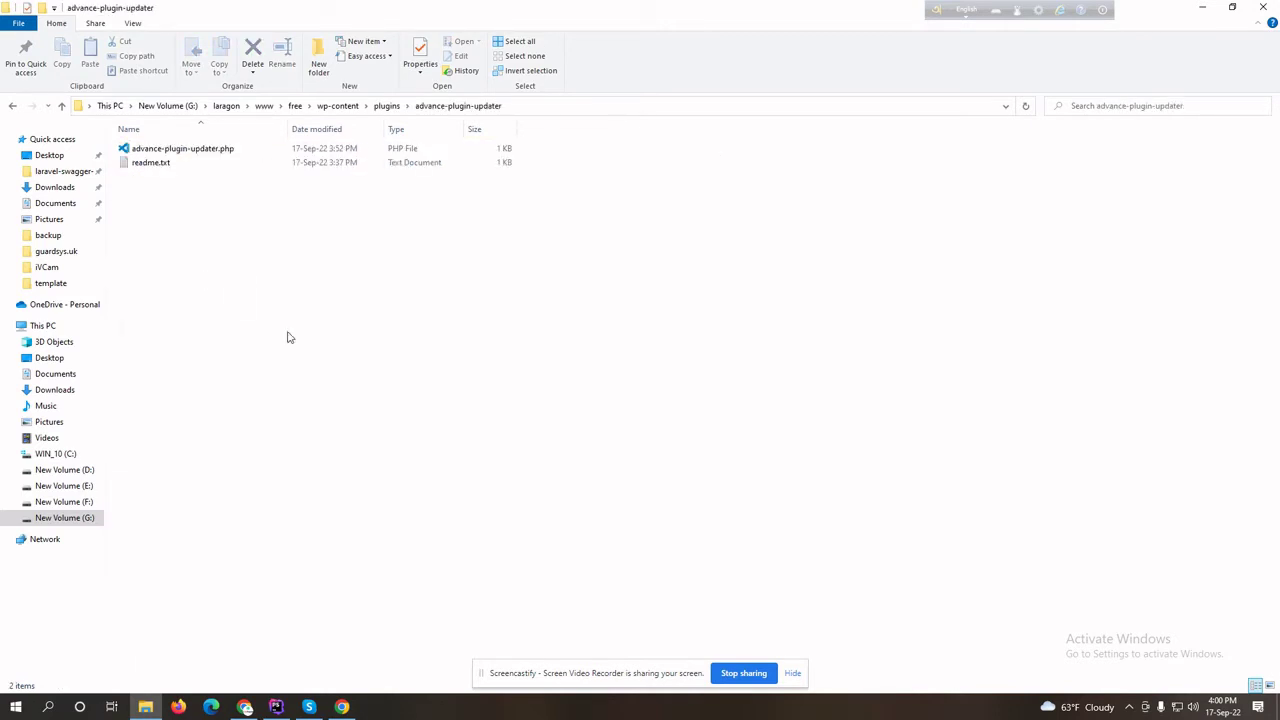
right_click(232, 237)
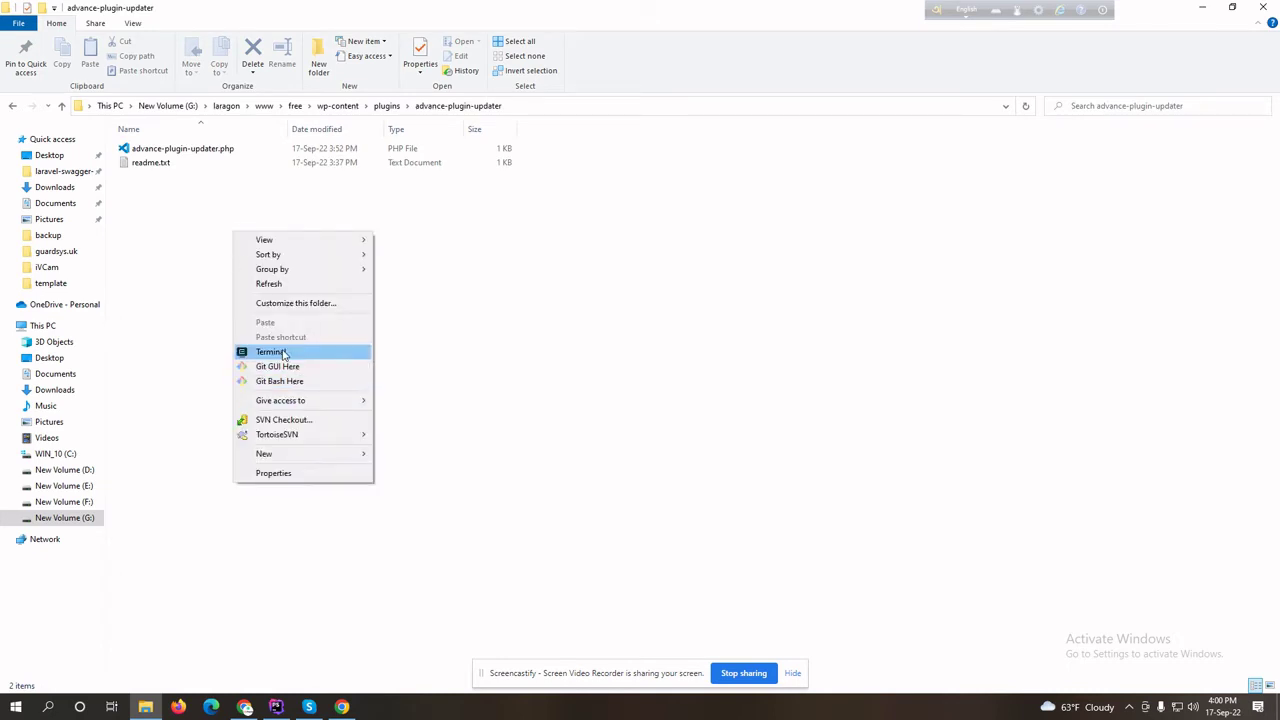
left_click(462, 295)
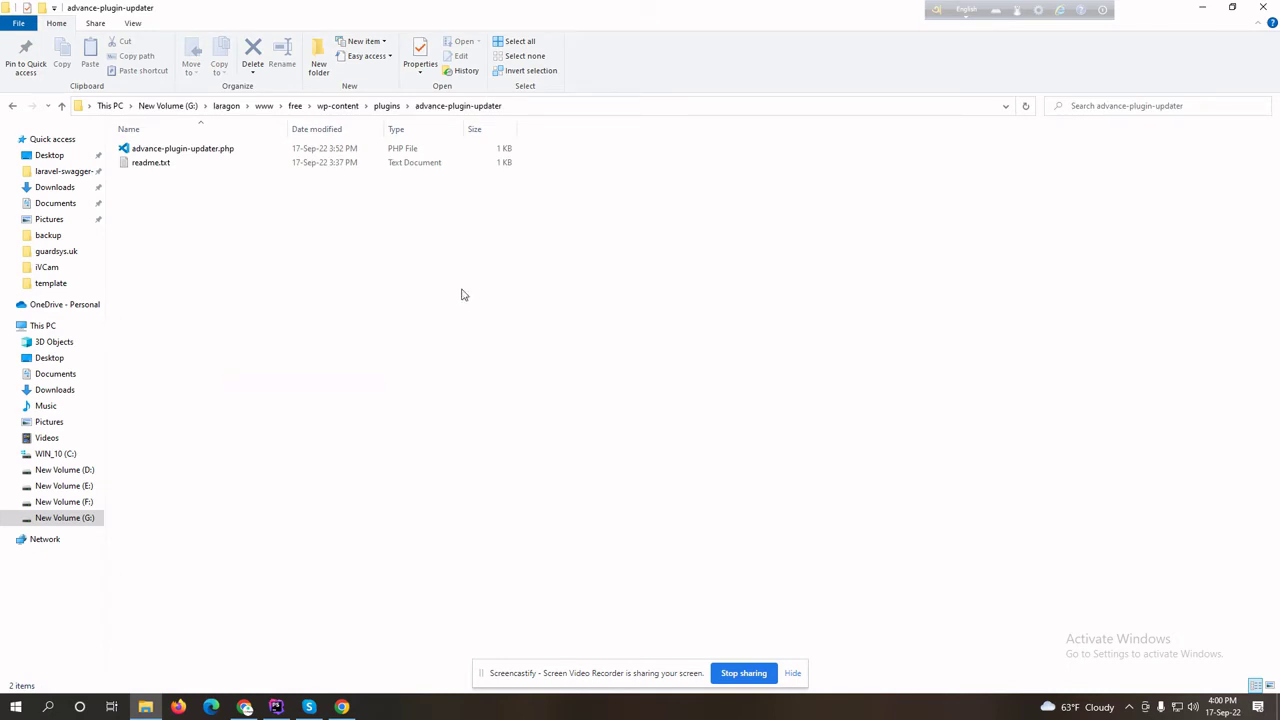
- Launch GitHub Desktop from the Start search
left_click(16, 706)
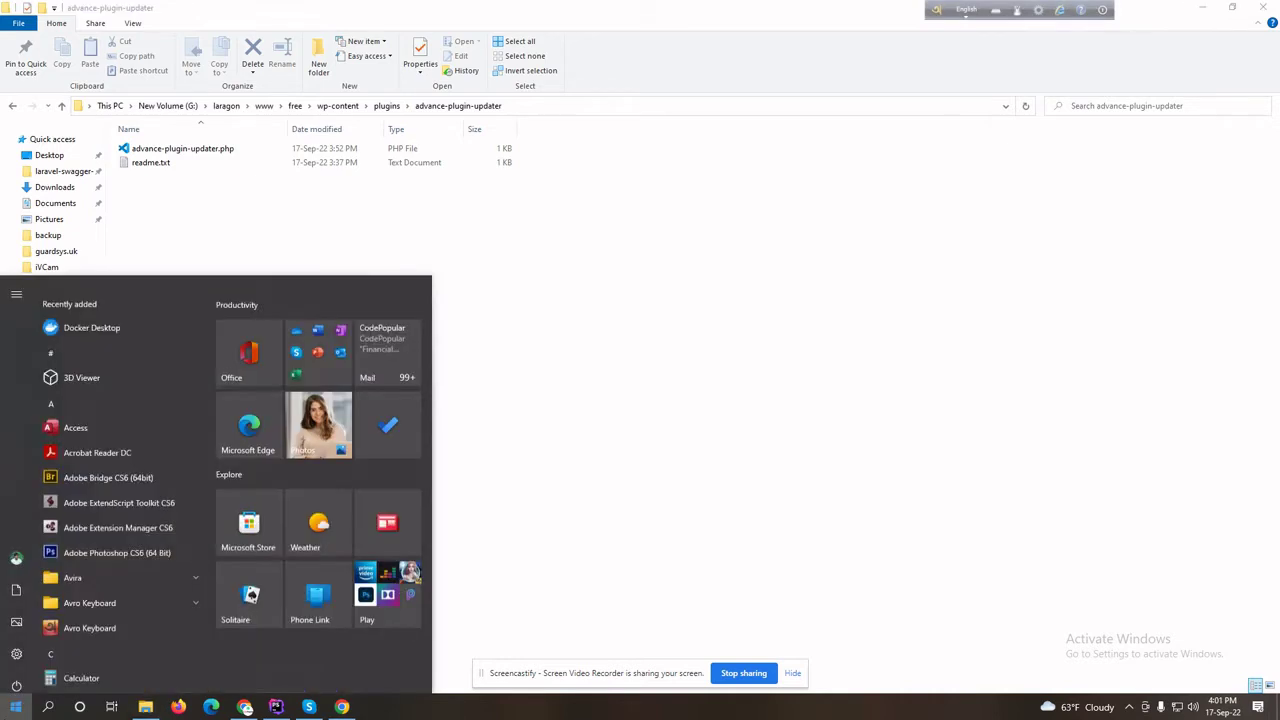
type("gi")
key("Return")
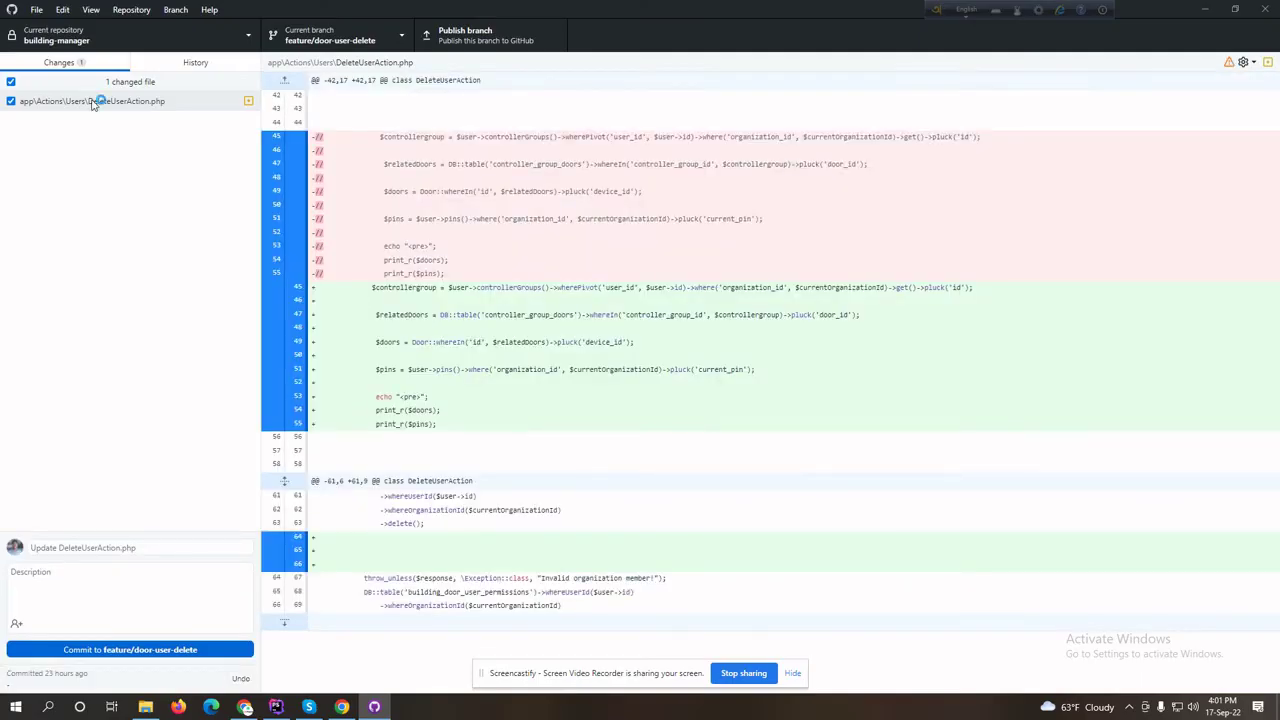
- Start a new repository named advance-plugin-updater, copying the name from the plugin folder
left_click(38, 12)
left_click(55, 28)
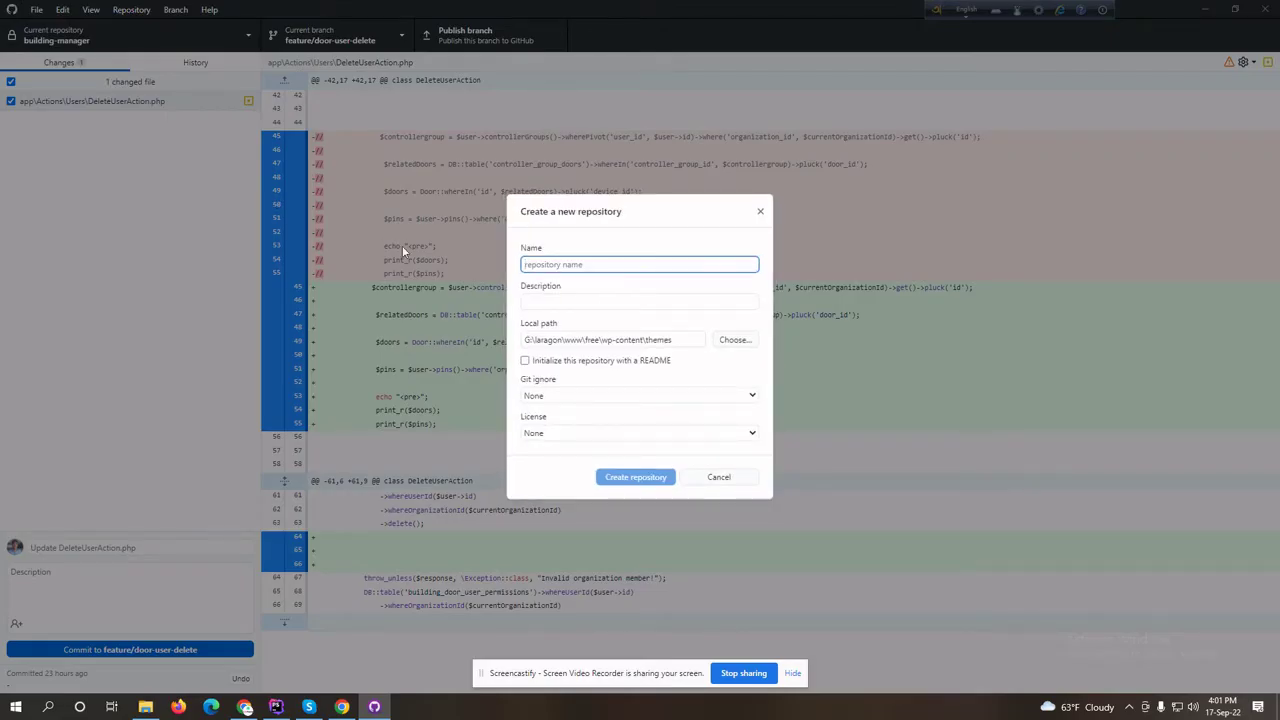
type("git")
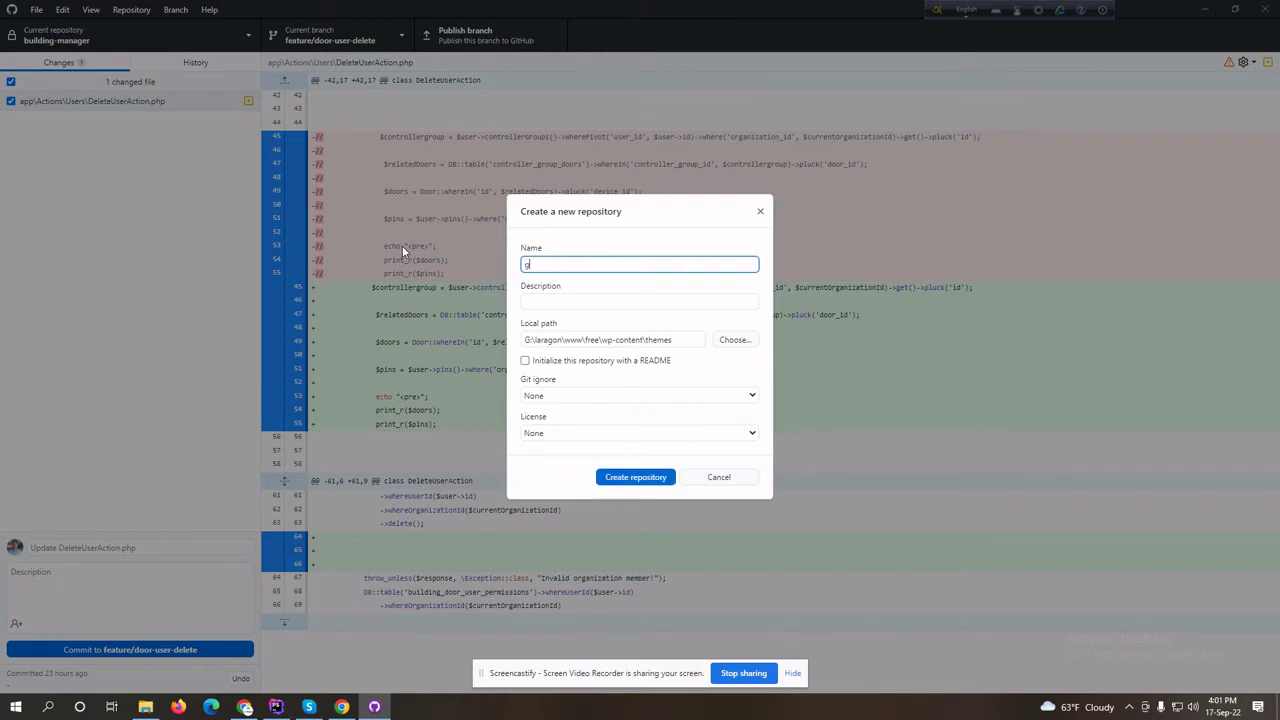
key("BackSpace")
key("BackSpace")
key("BackSpace")
type("advance-githu")
left_click(145, 706)
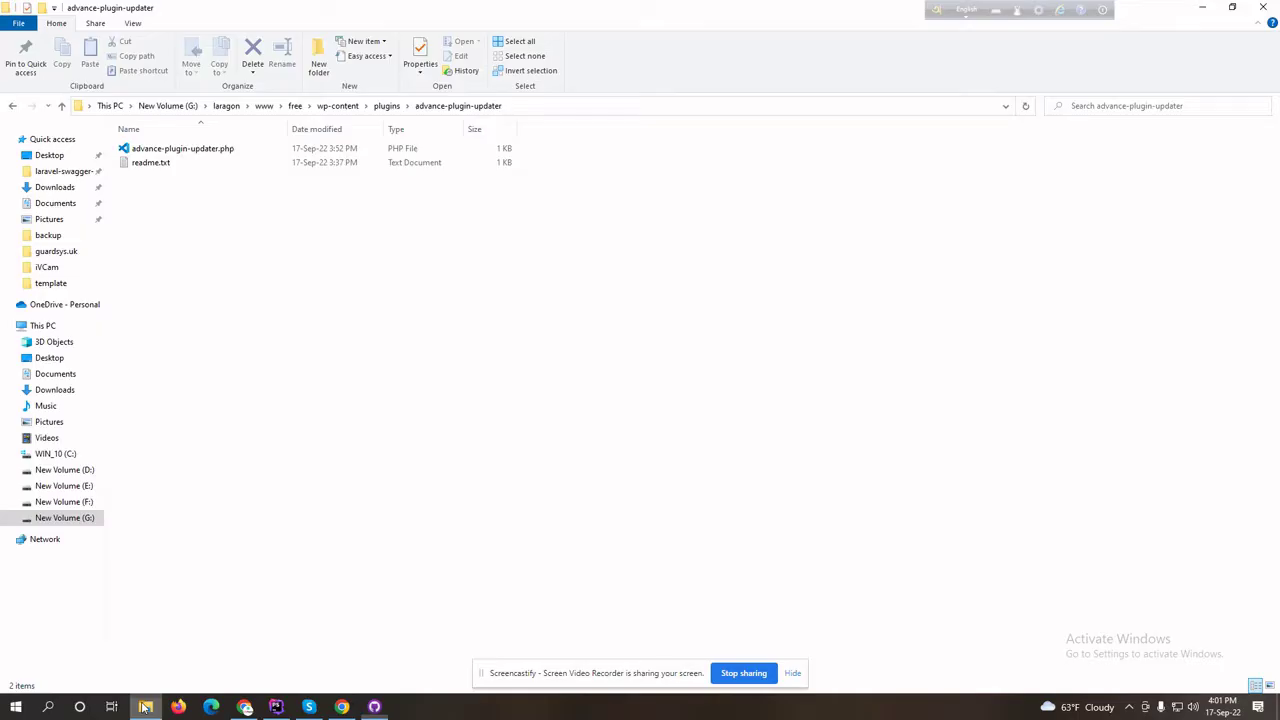
left_click(386, 105)
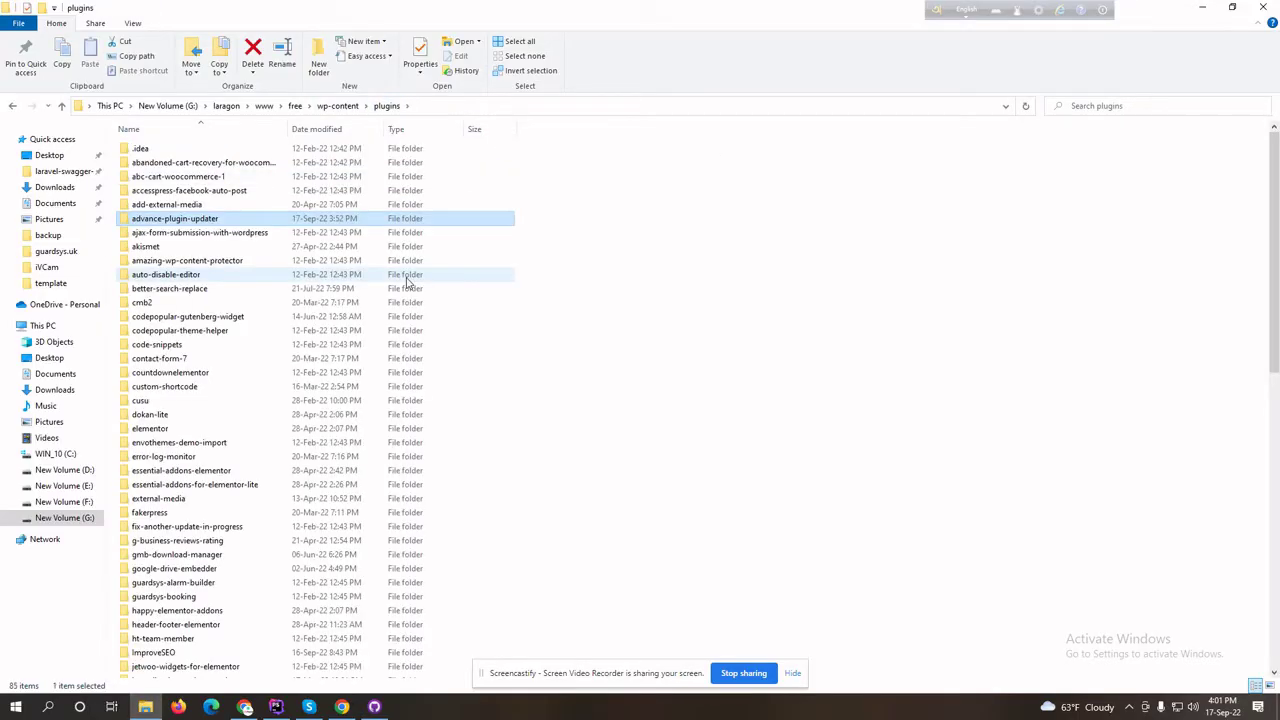
key("F2")
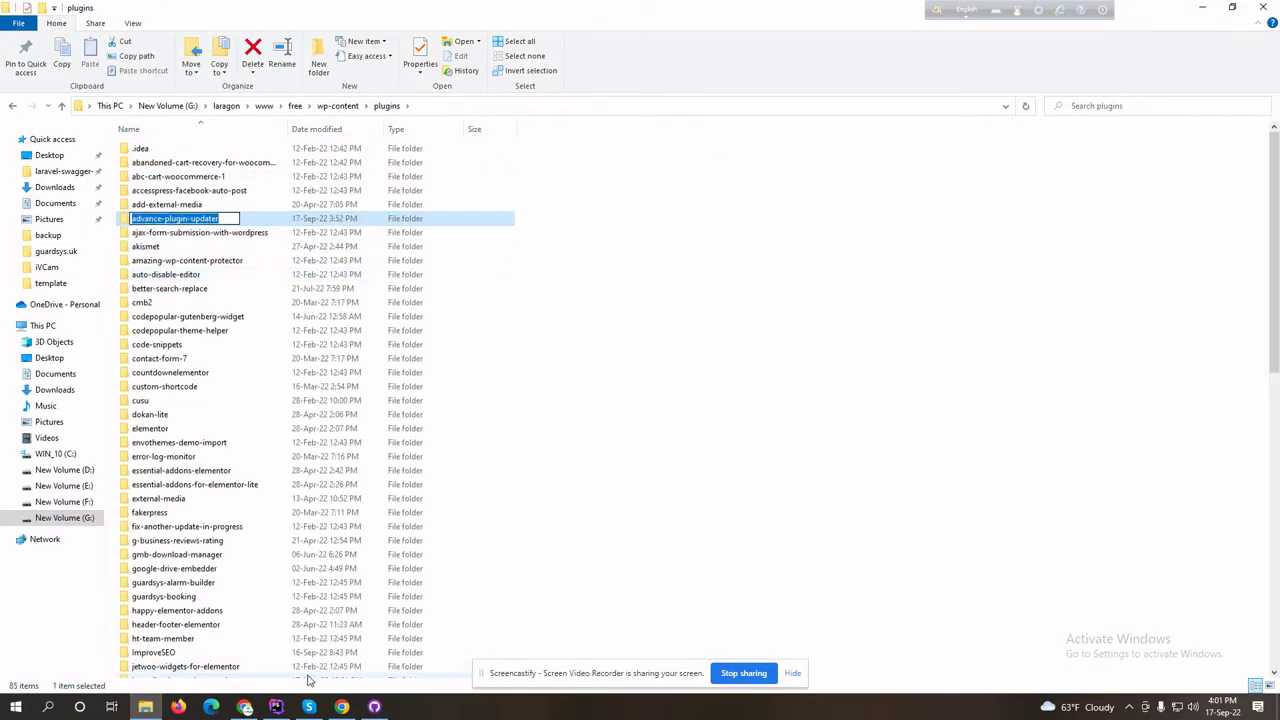
left_click(374, 706)
key("ctrl+a")
key("ctrl+v")
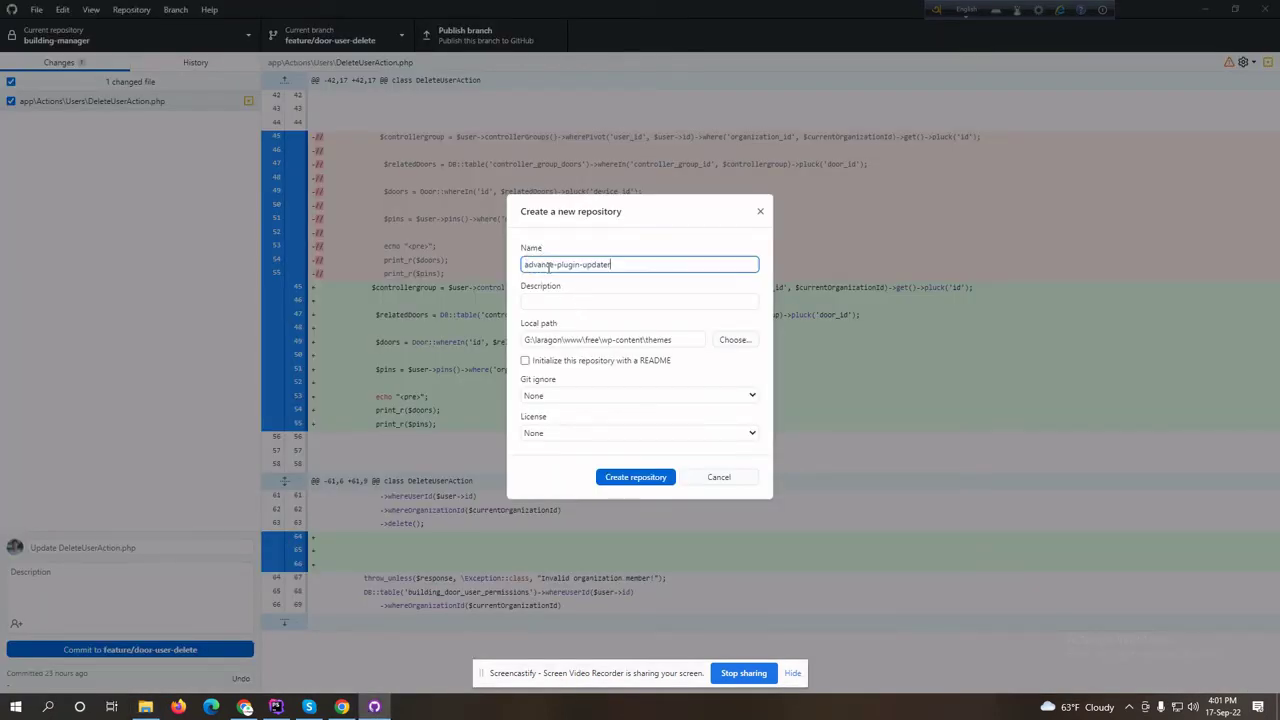
- Browse the repository's local path to G:\laragon\www\free
left_click(735, 340)
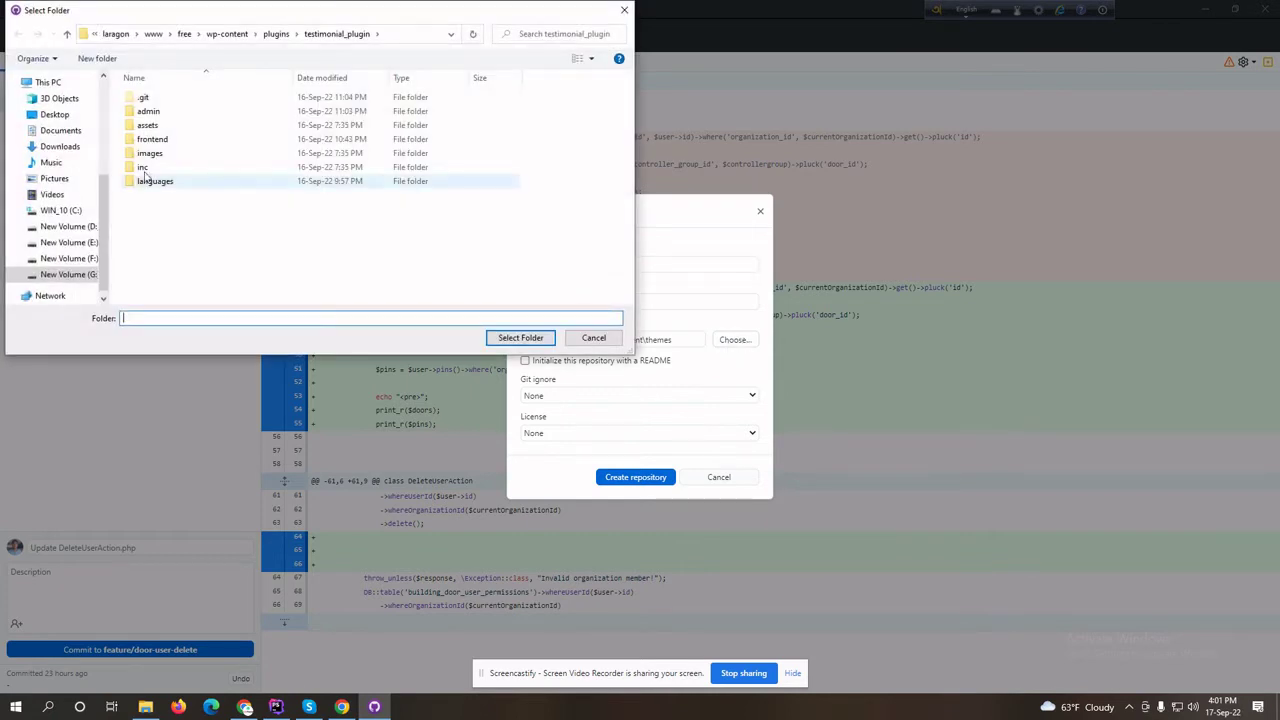
left_click(68, 274)
left_click(228, 138)
double_click(228, 138)
double_click(157, 180)
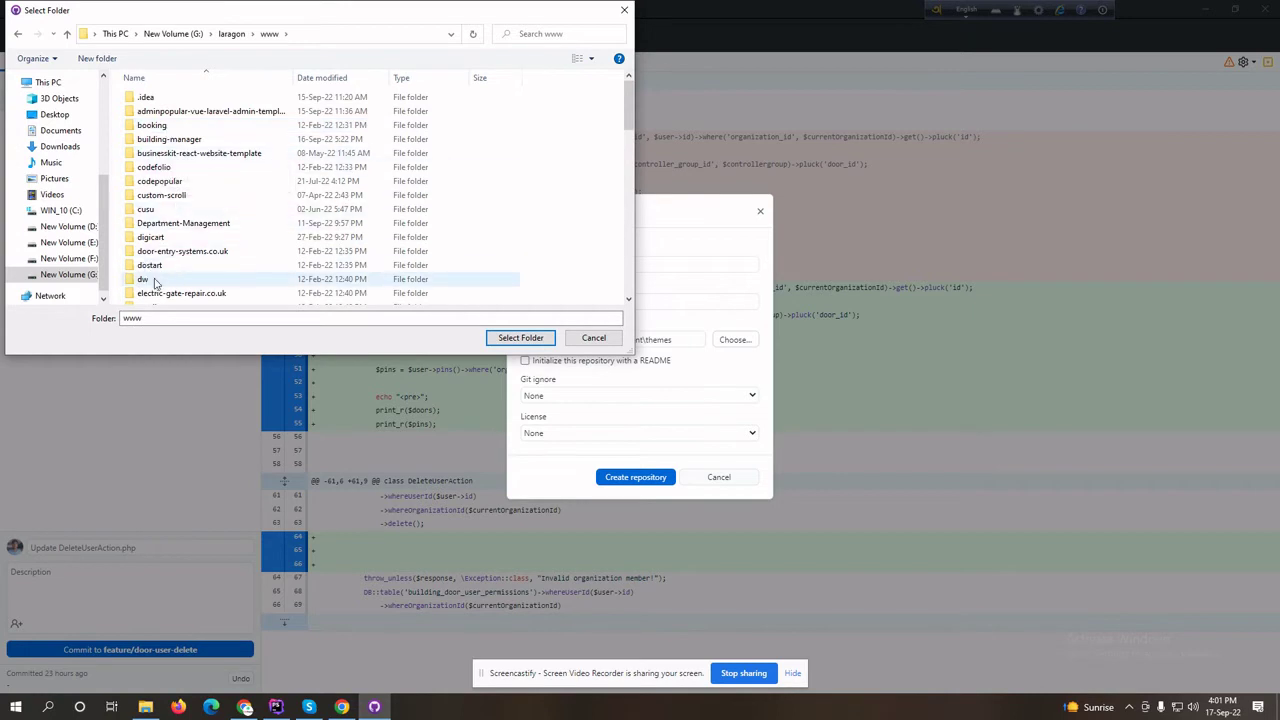
scroll(155, 285, "down", 3)
left_click(148, 229)
double_click(148, 229)
- Use plugins\advance-plugin-updater as local path, create the repository, and show it in Explorer
double_click(155, 140)
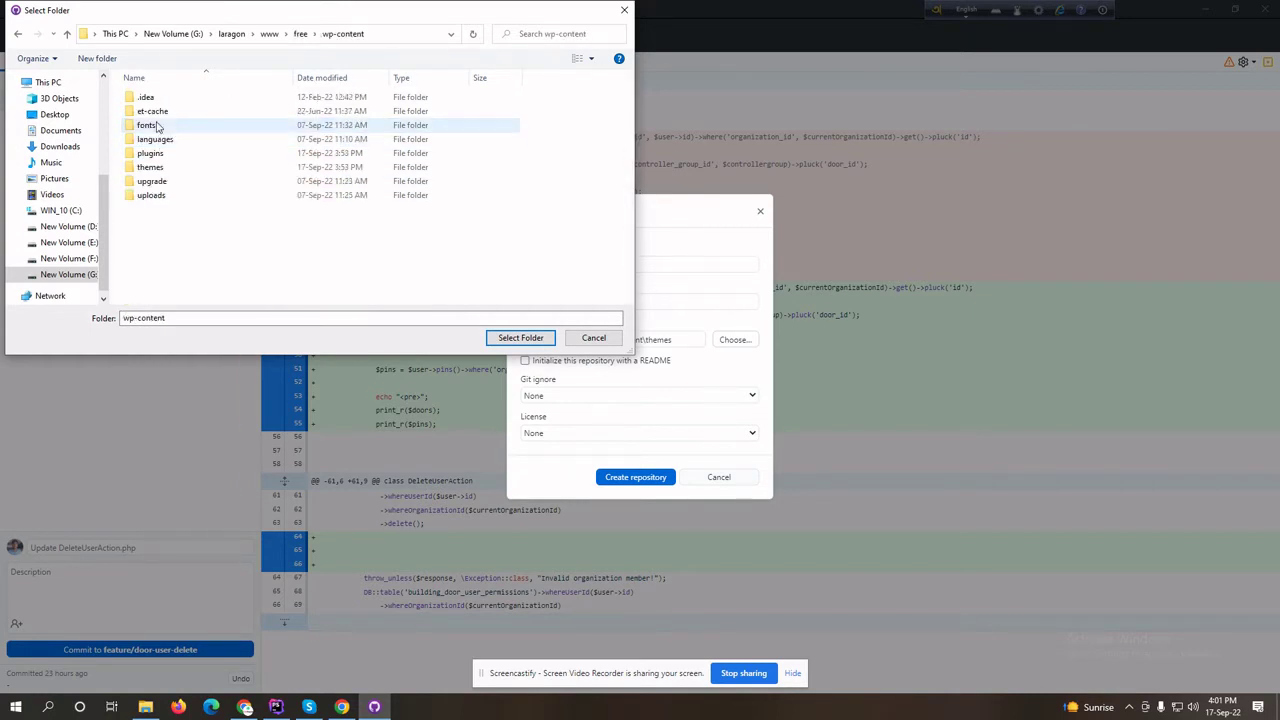
left_click(150, 155)
double_click(150, 155)
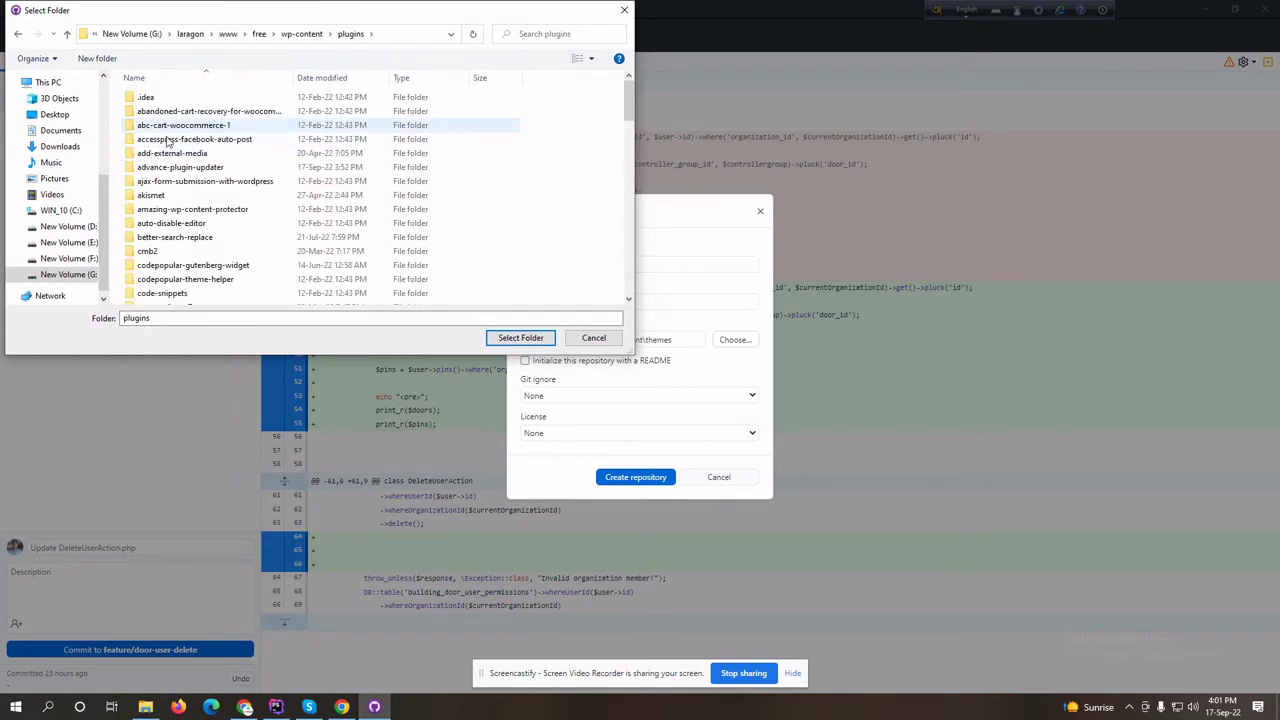
left_click(180, 167)
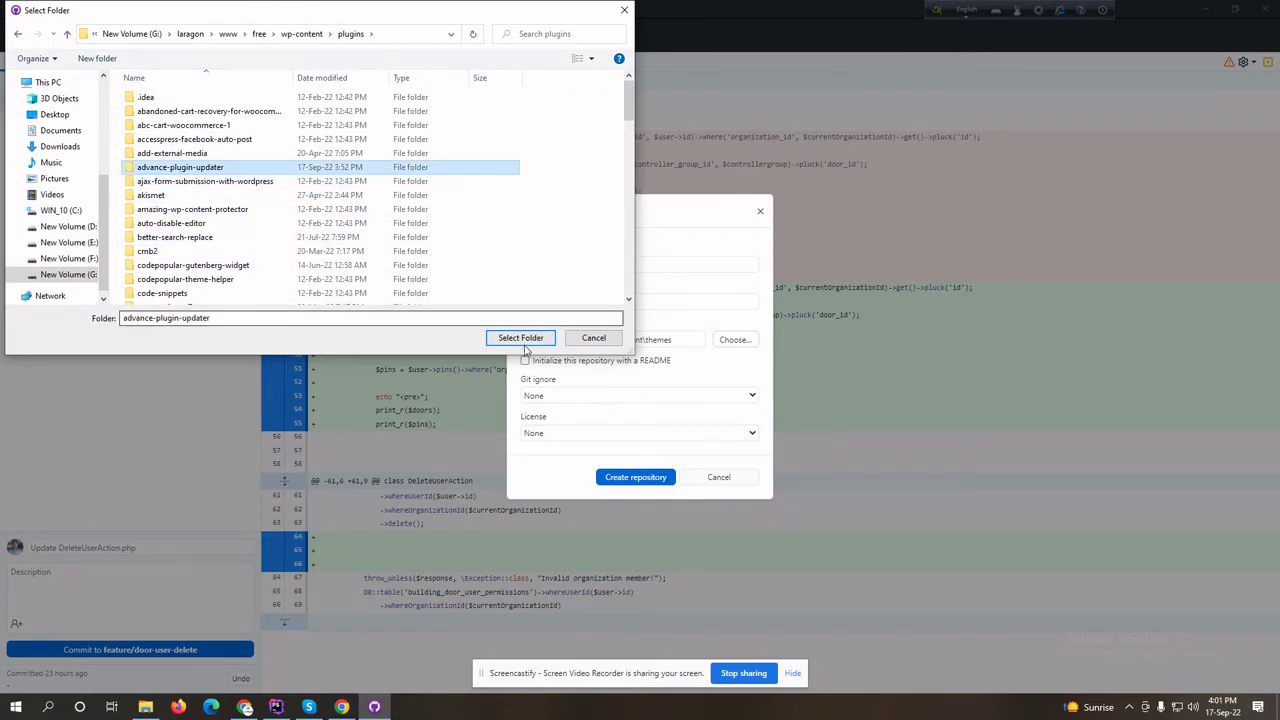
left_click(520, 337)
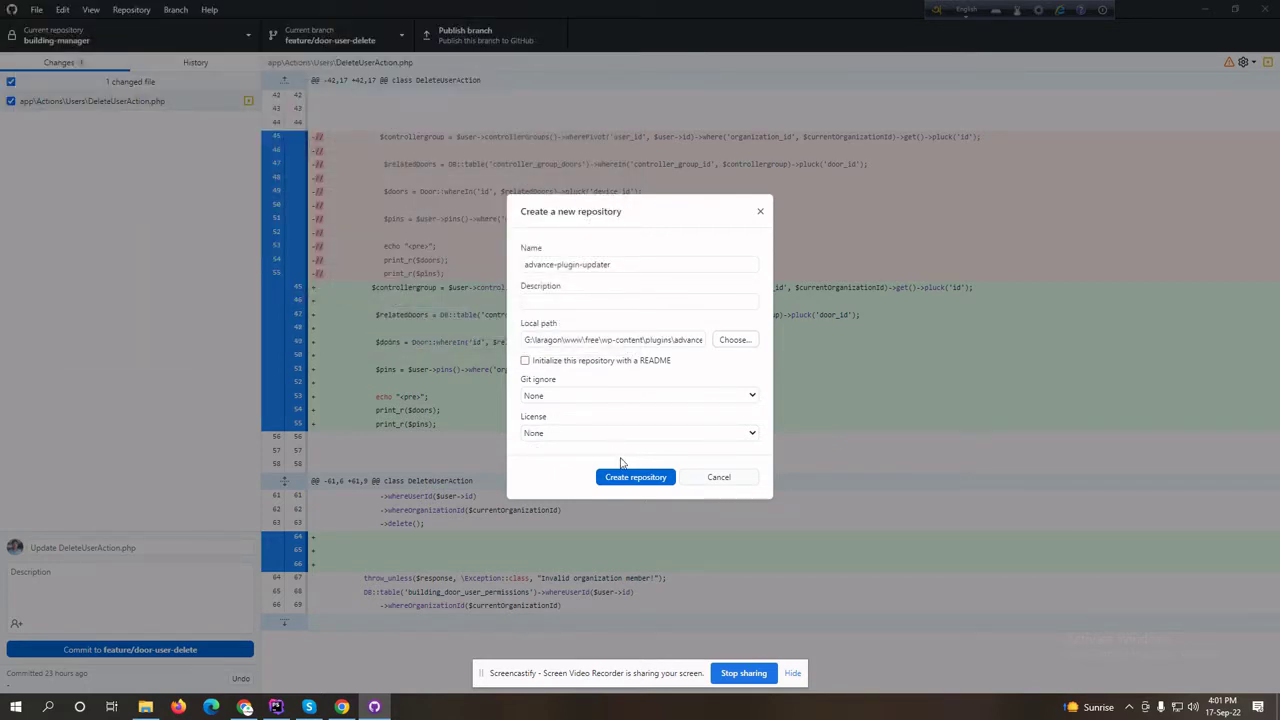
left_click(636, 478)
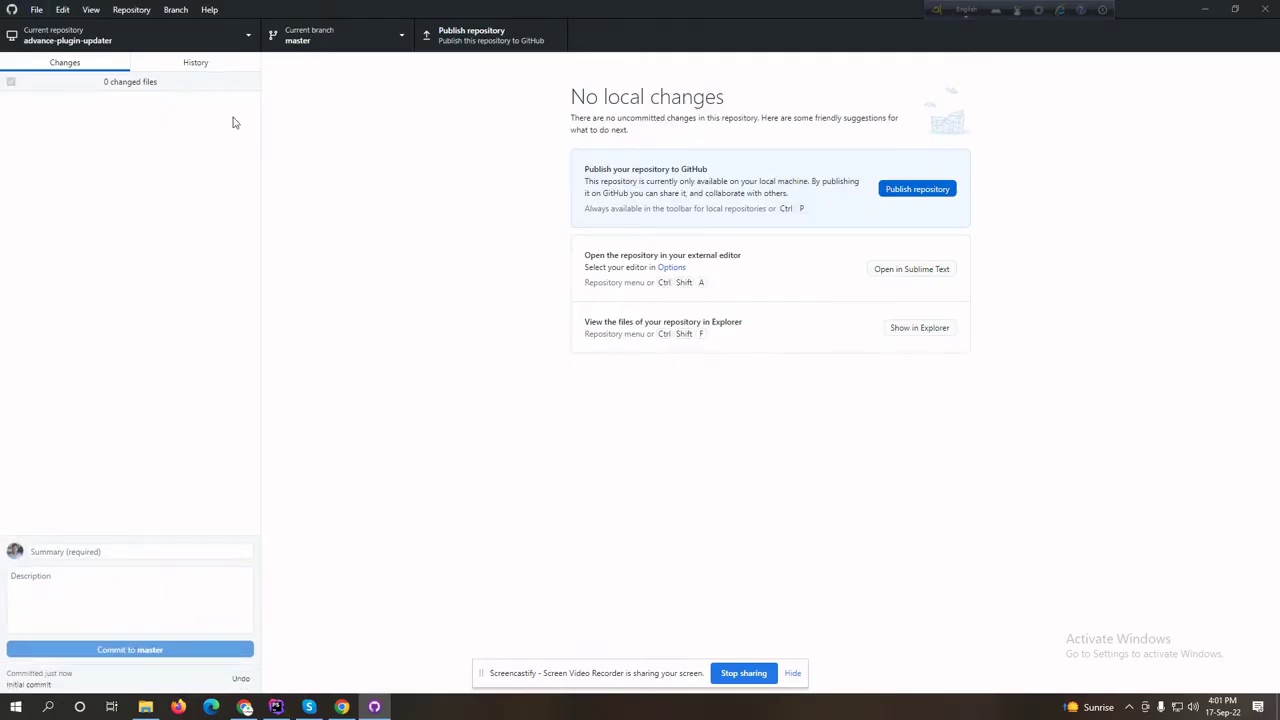
key("ctrl+shift+f")
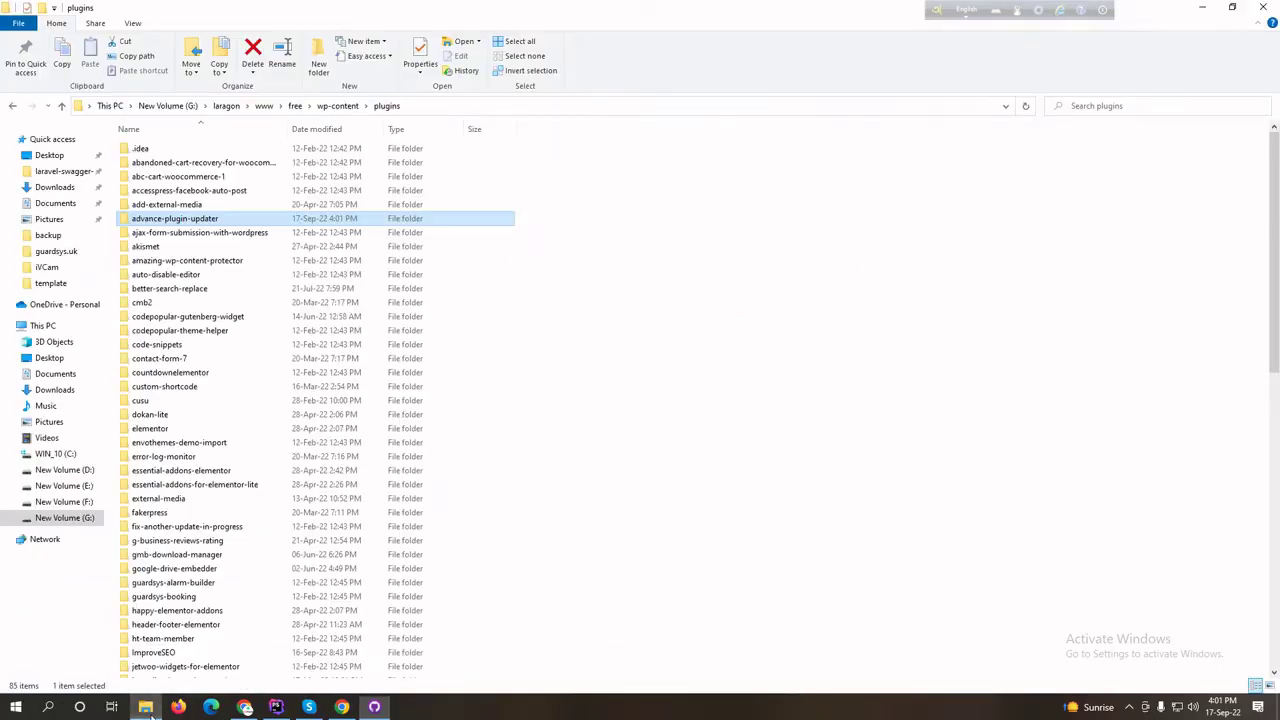
- Move .git and .gitattributes up from the nested advance-plugin-updater folder, then delete that folder
double_click(160, 220)
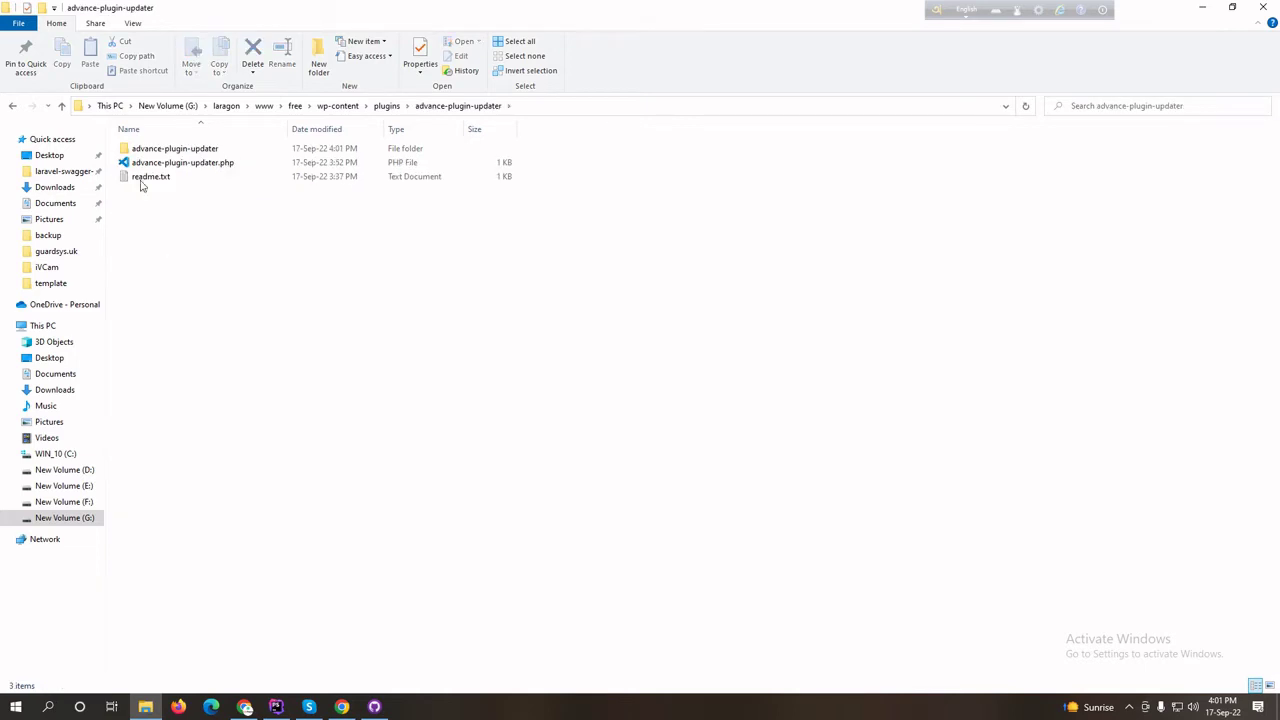
double_click(160, 150)
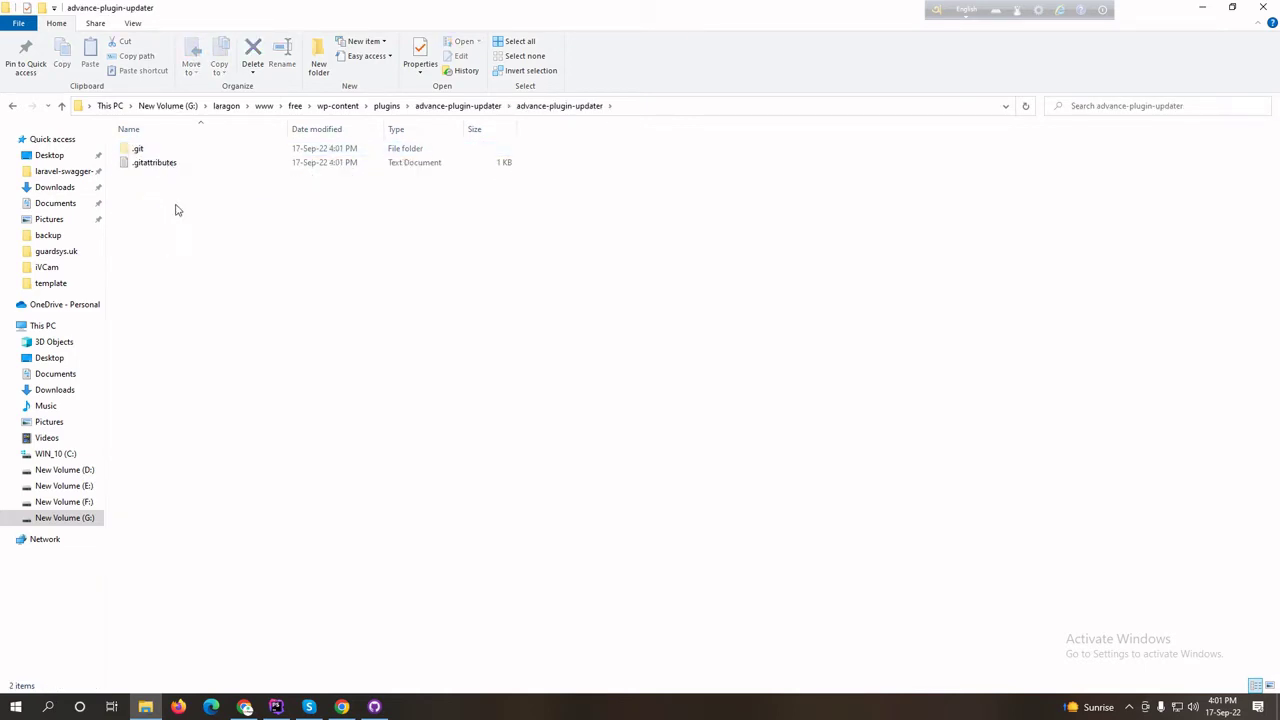
left_click_drag(239, 228, 210, 153)
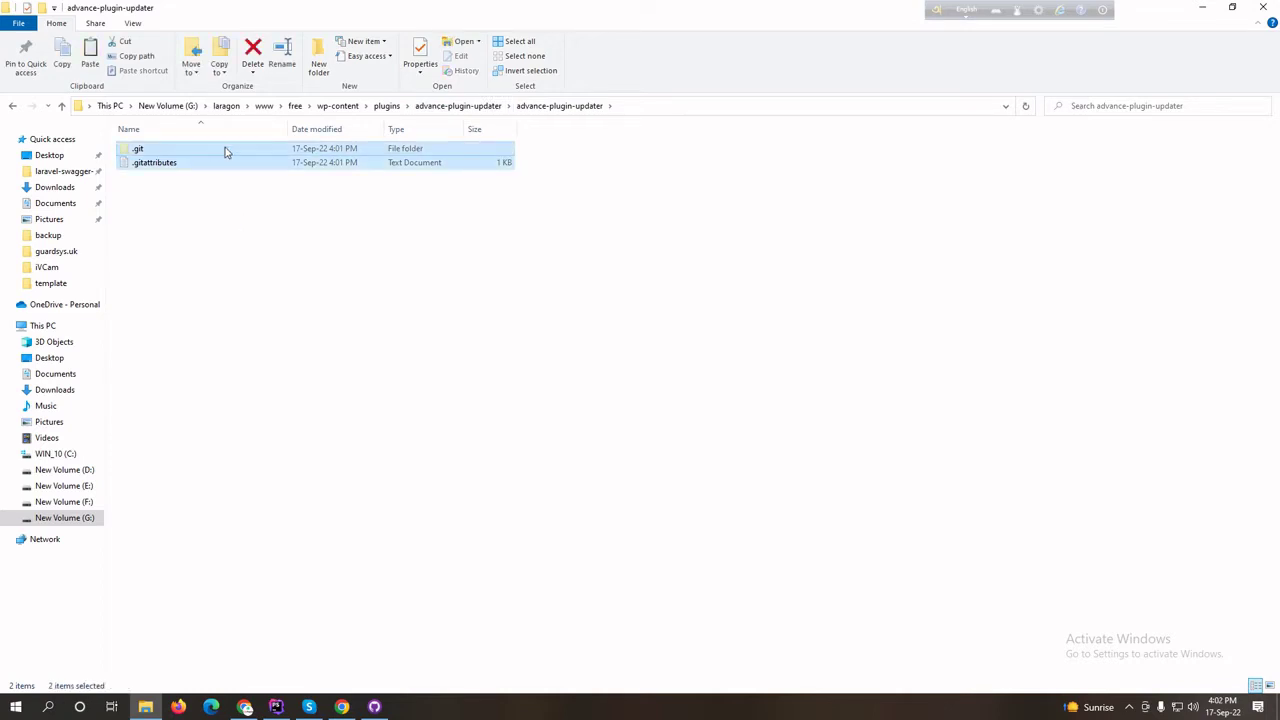
left_click(445, 108)
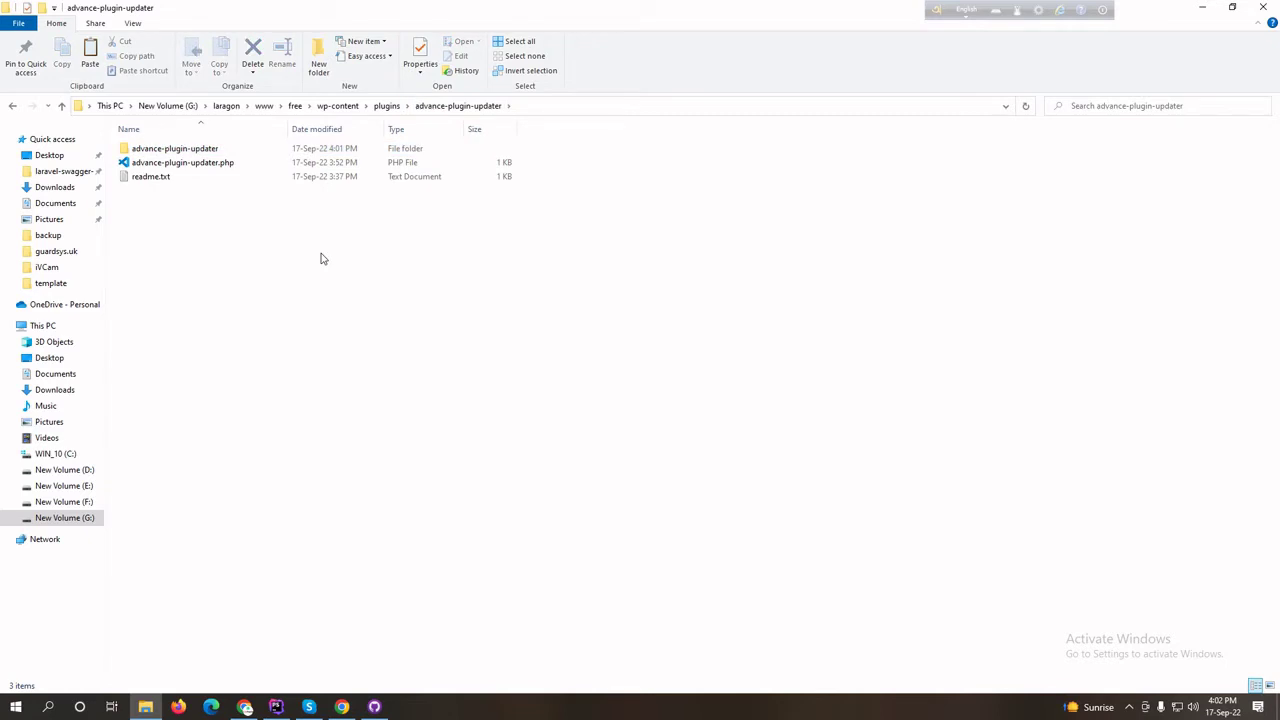
key("ctrl+v")
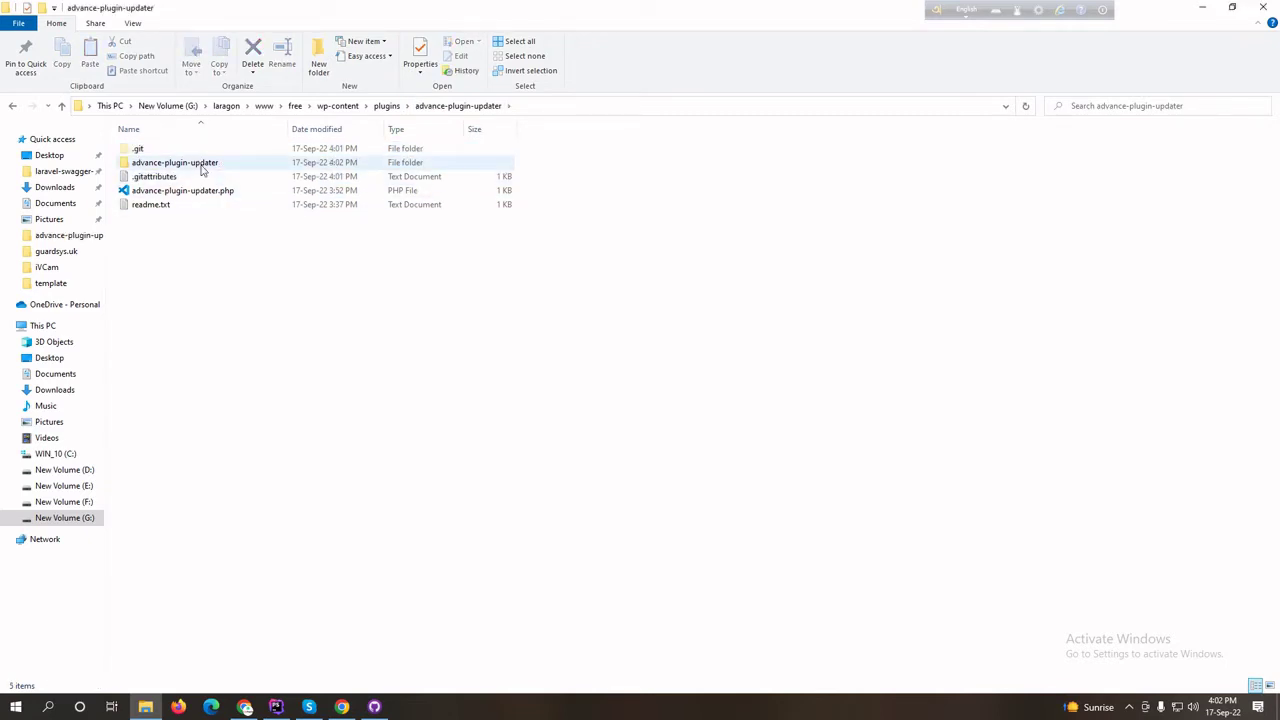
left_click(203, 168)
key("Delete")
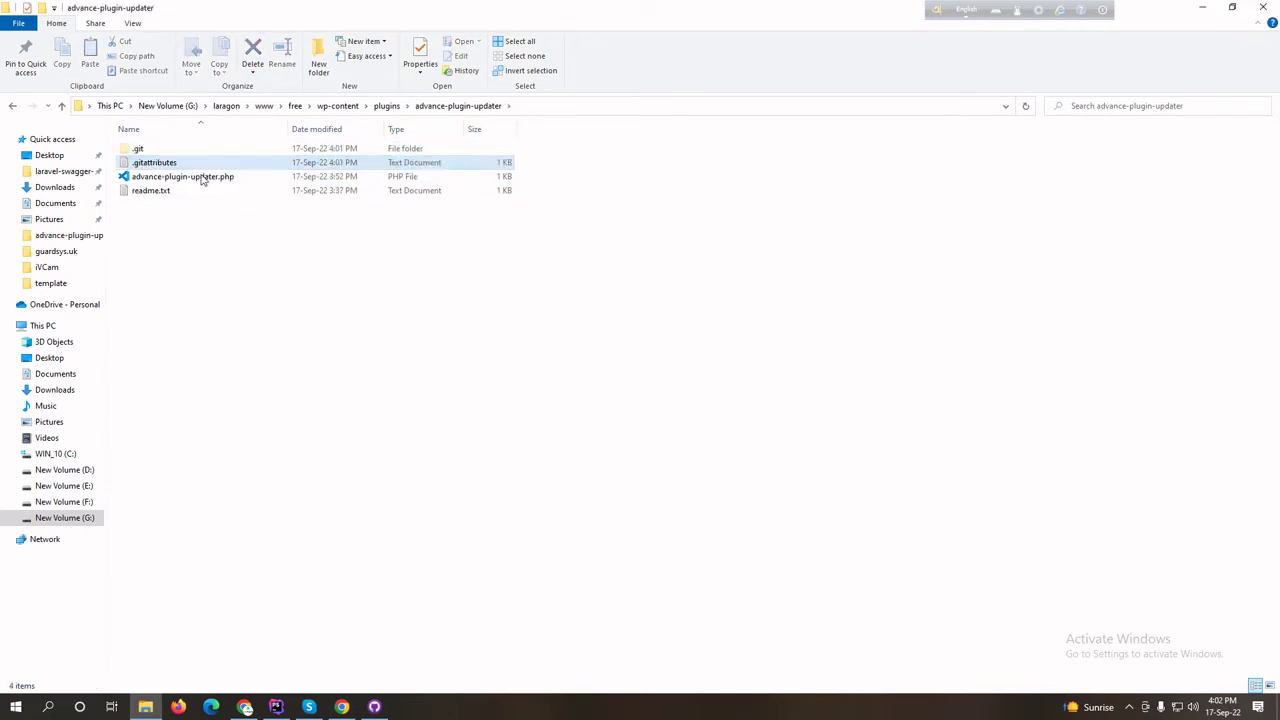
- Relocate the repository in GitHub Desktop to the advance-plugin-updater plugin folder
left_click(372, 707)
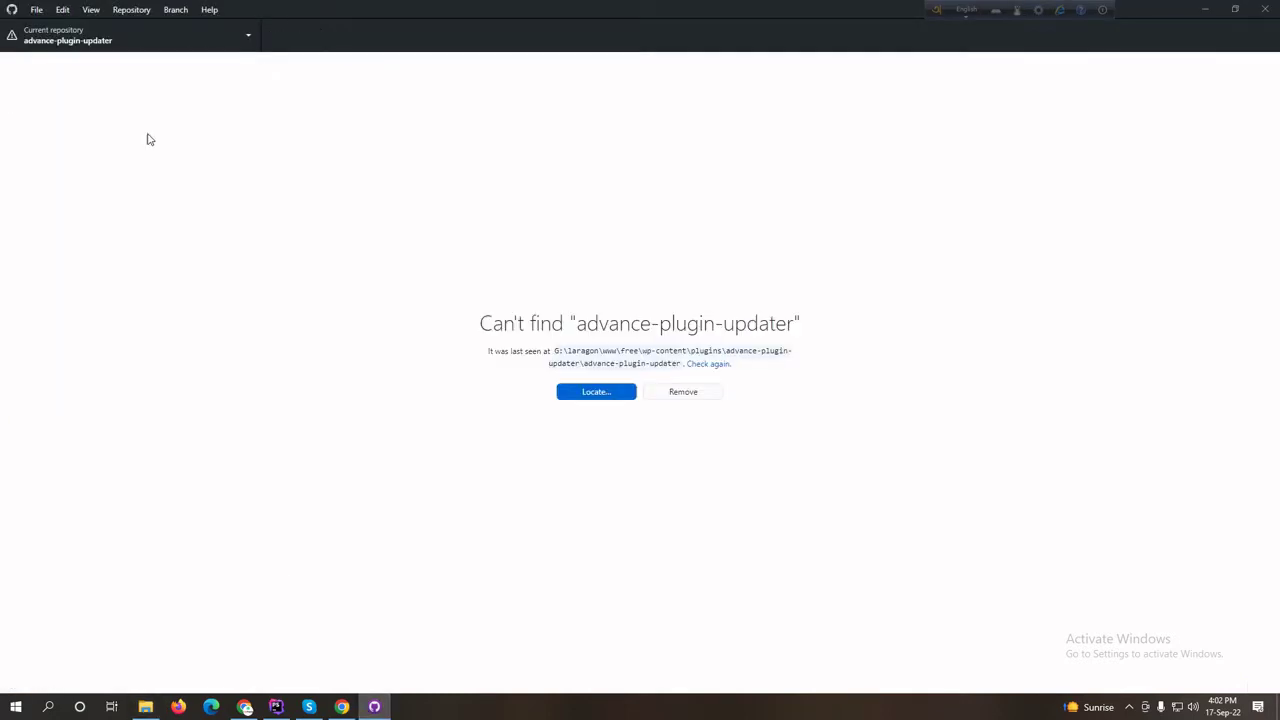
left_click(597, 393)
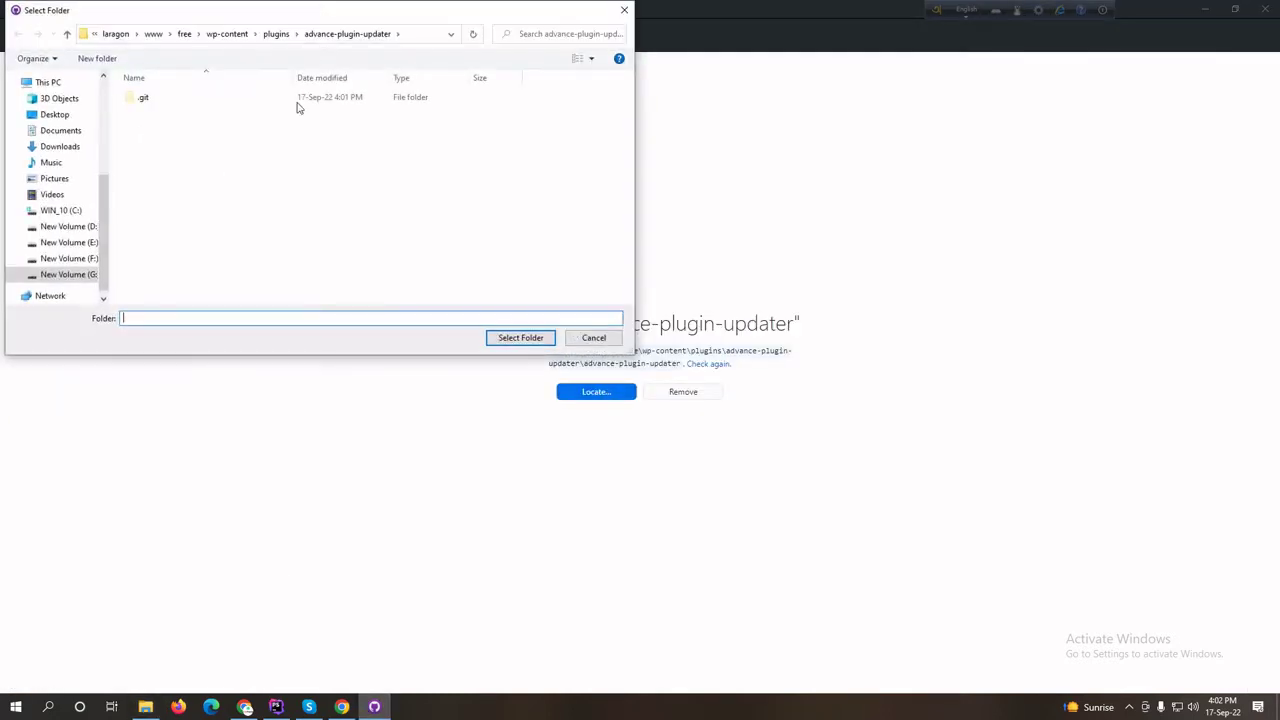
left_click(519, 337)
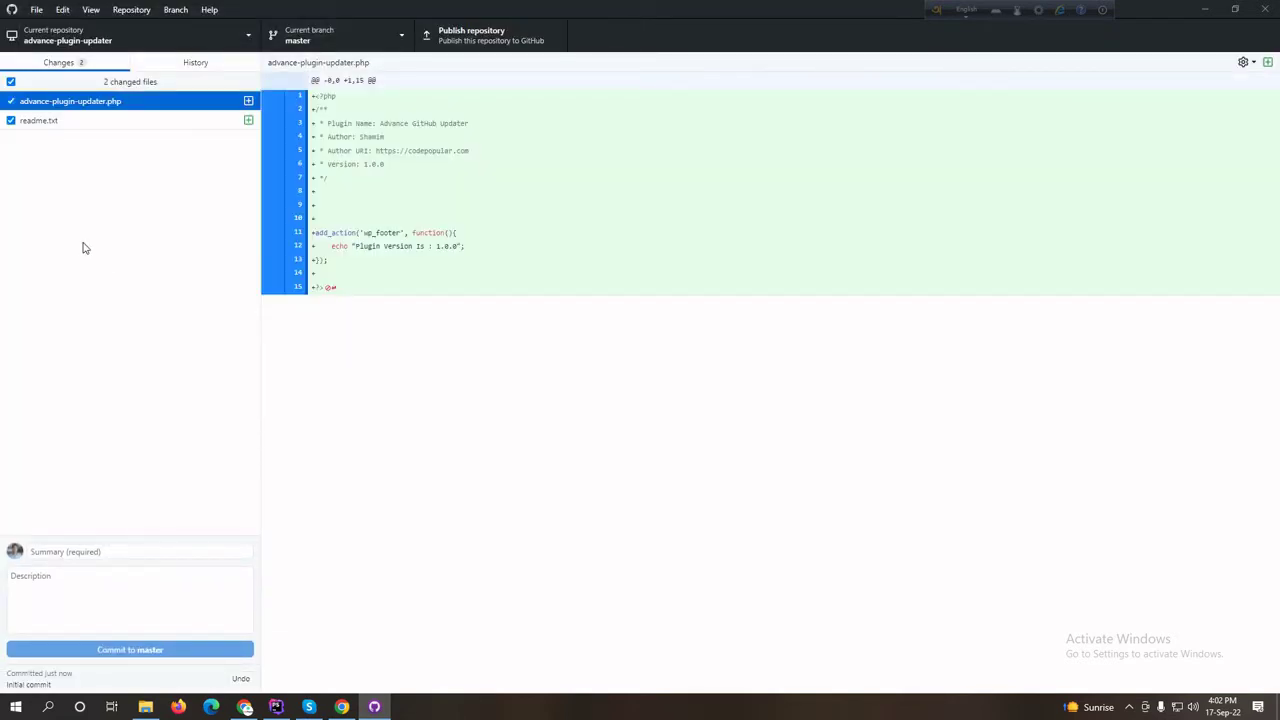
- Commit both plugin files to master as 'Version Released 1.0.0'
left_click(132, 552)
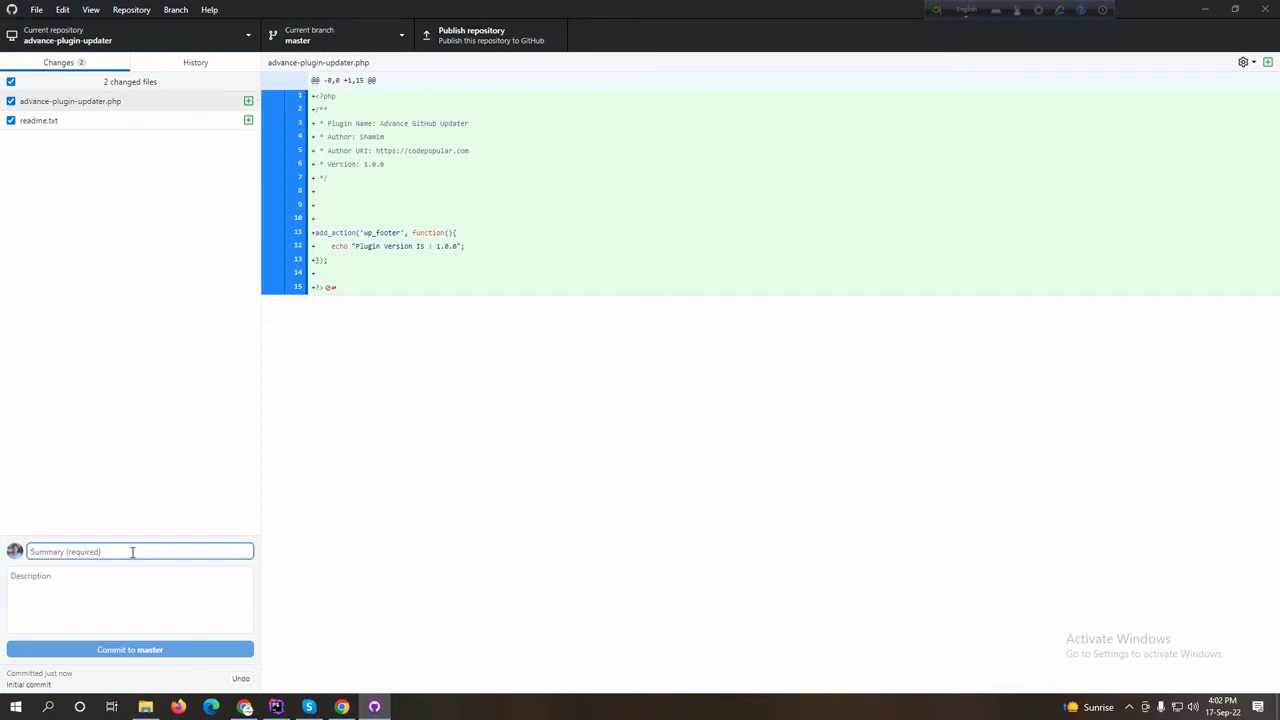
type("Version Released 1.0.0")
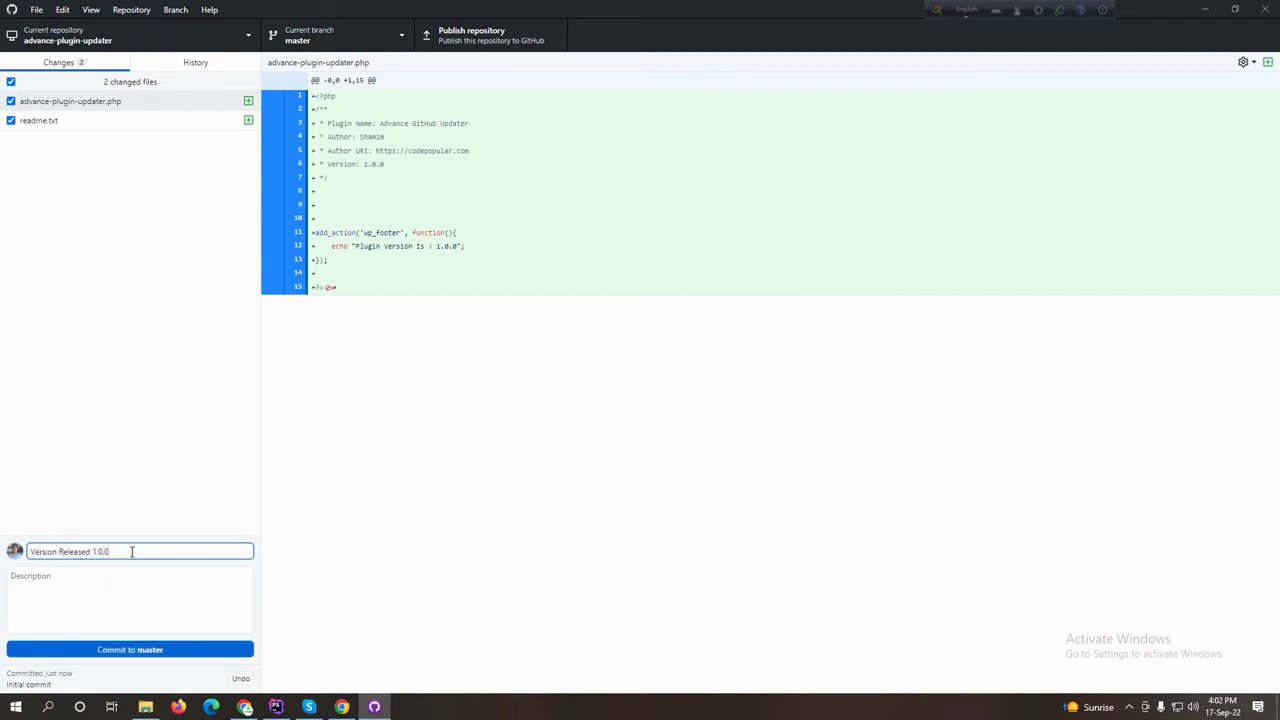
left_click(154, 646)
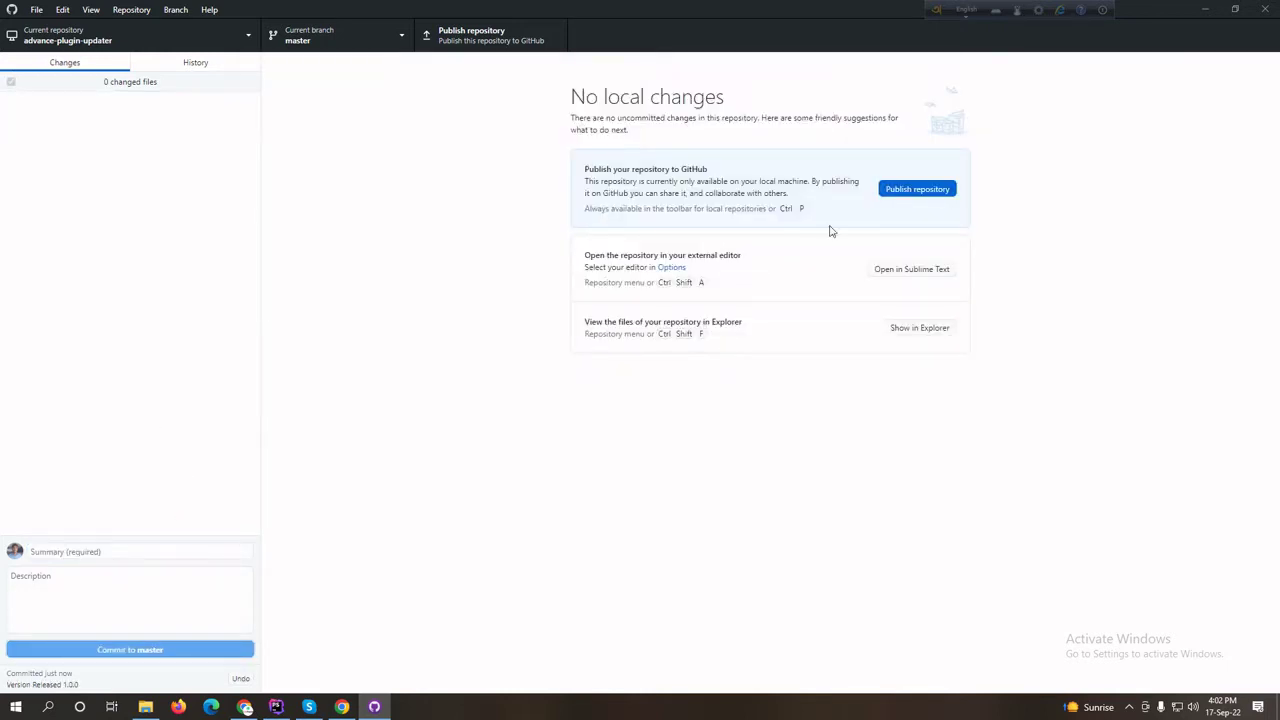
- Publish advance-plugin-updater to GitHub as private and view its 1.0.0 commit on GitHub
left_click(945, 190)
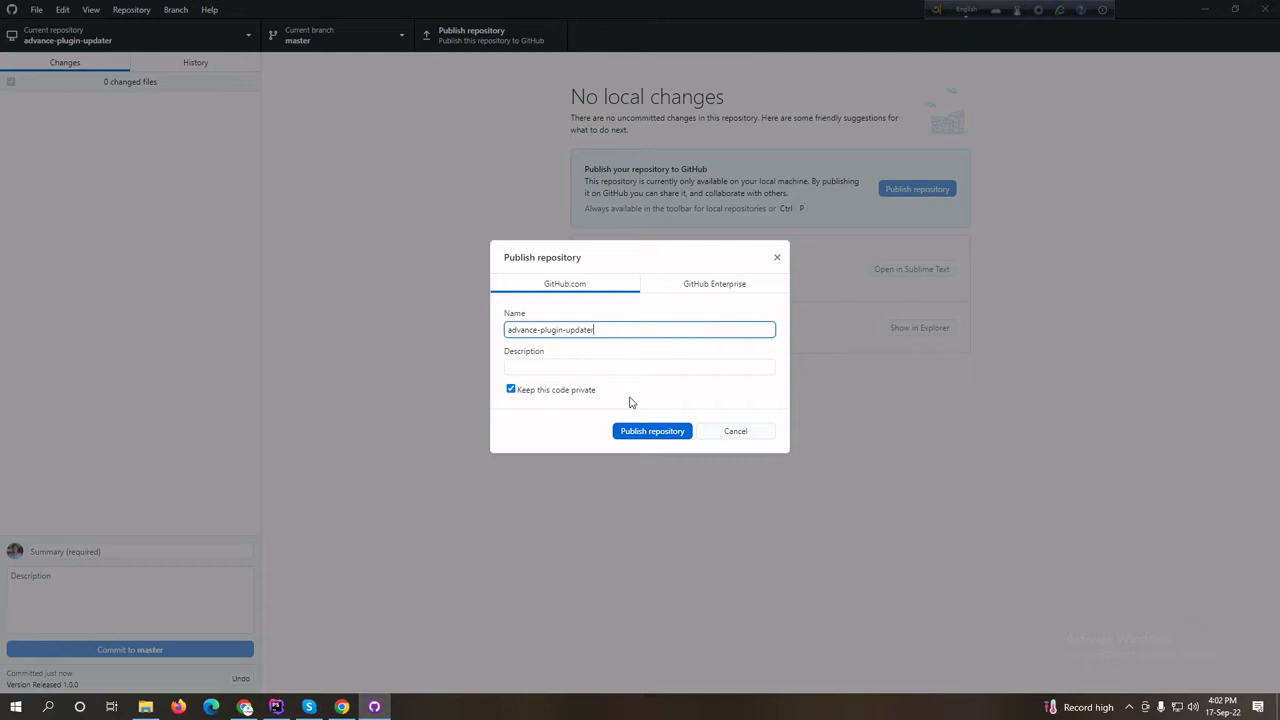
left_click(646, 436)
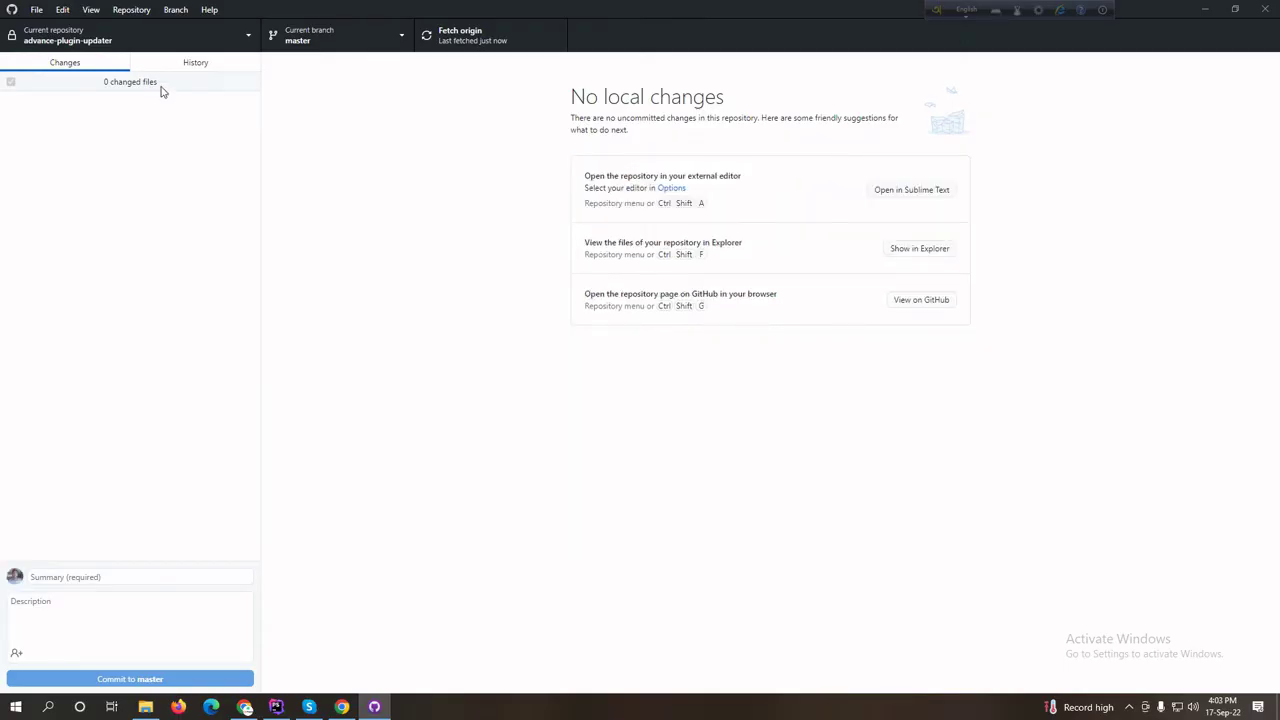
left_click(186, 66)
right_click(77, 118)
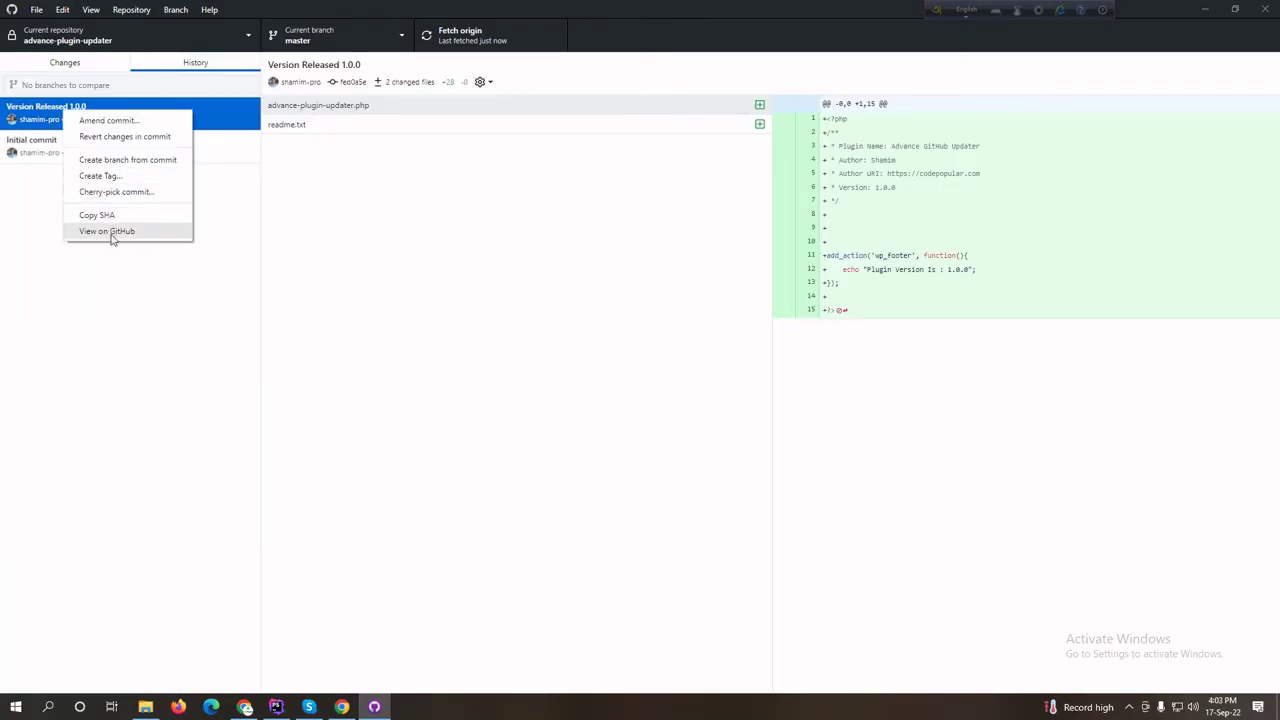
left_click(108, 232)
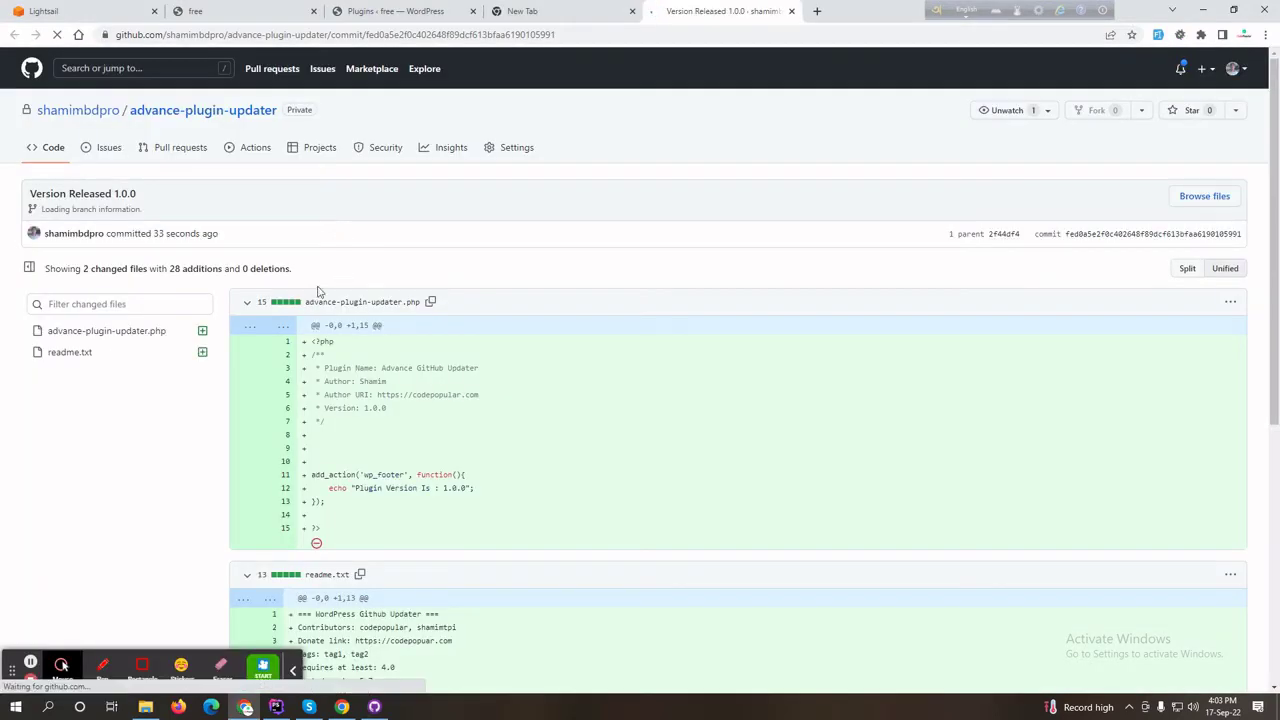
- Open the advance-plugin-updater repository home, then the owner's profile in a new tab
left_click(185, 113)
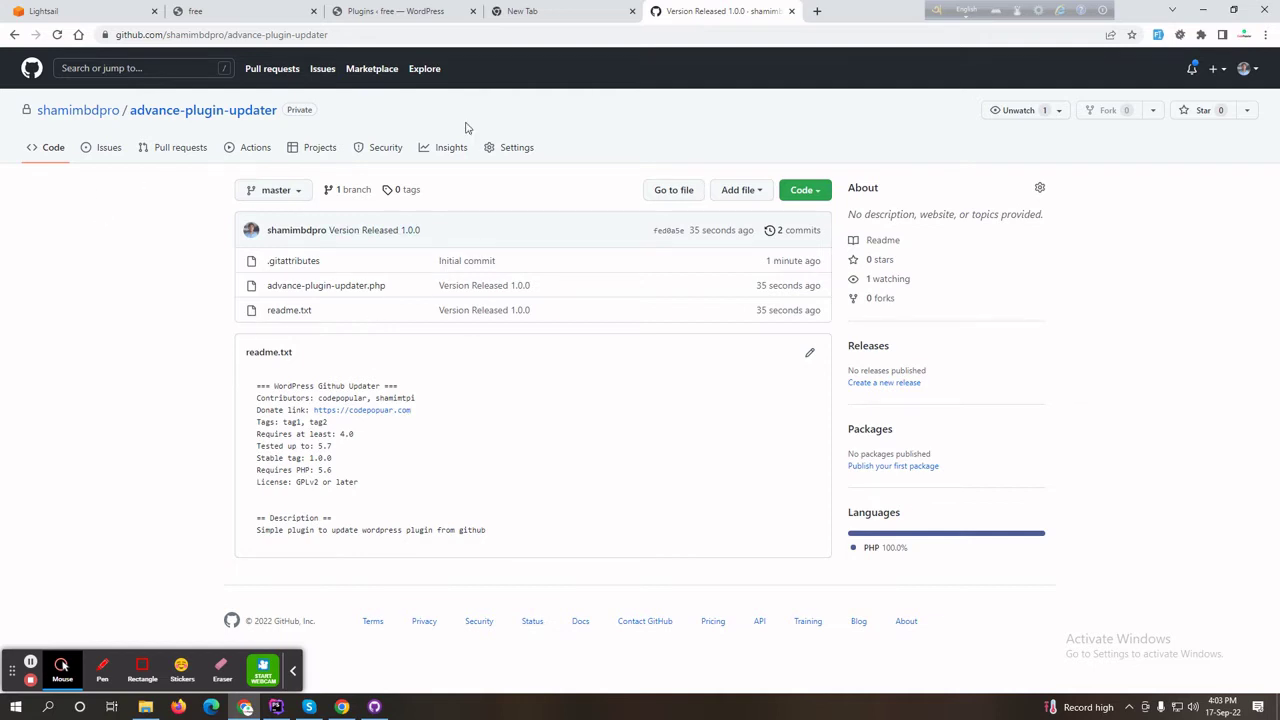
middle_click(92, 121)
- Dismiss the keyboard layout helper and list the account's repositories
left_click(870, 11)
left_click(938, 11)
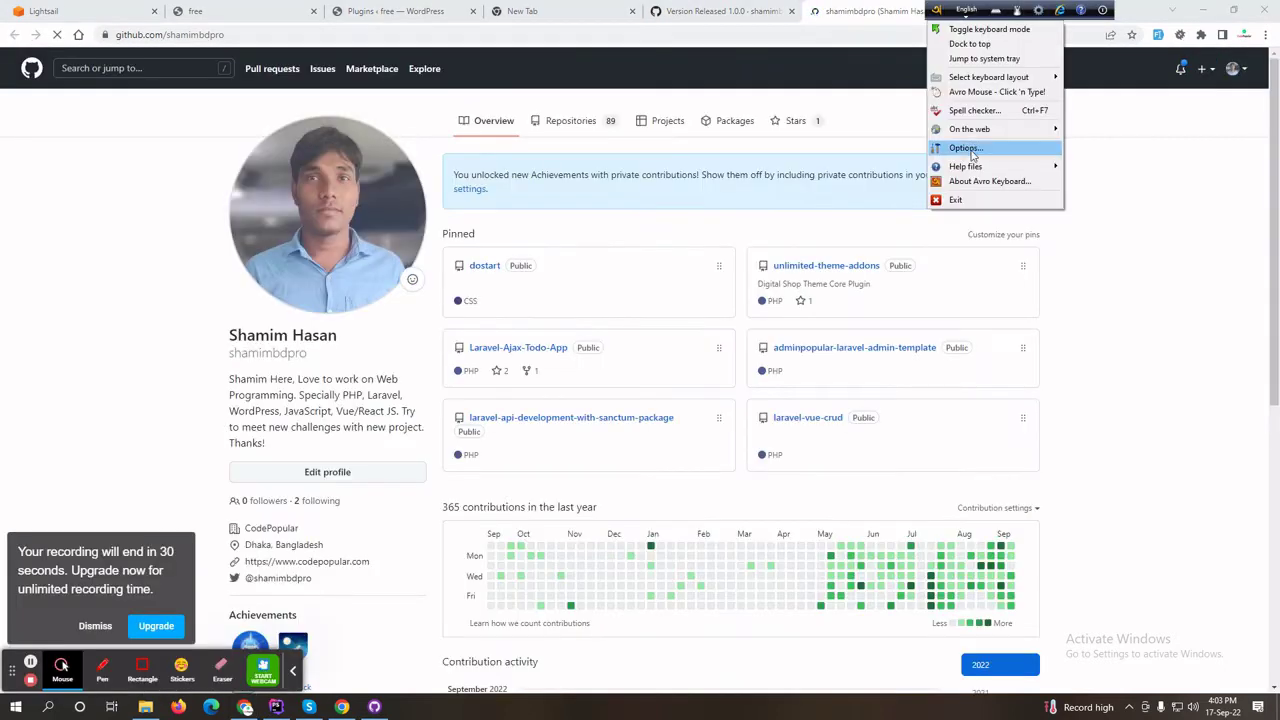
left_click(960, 199)
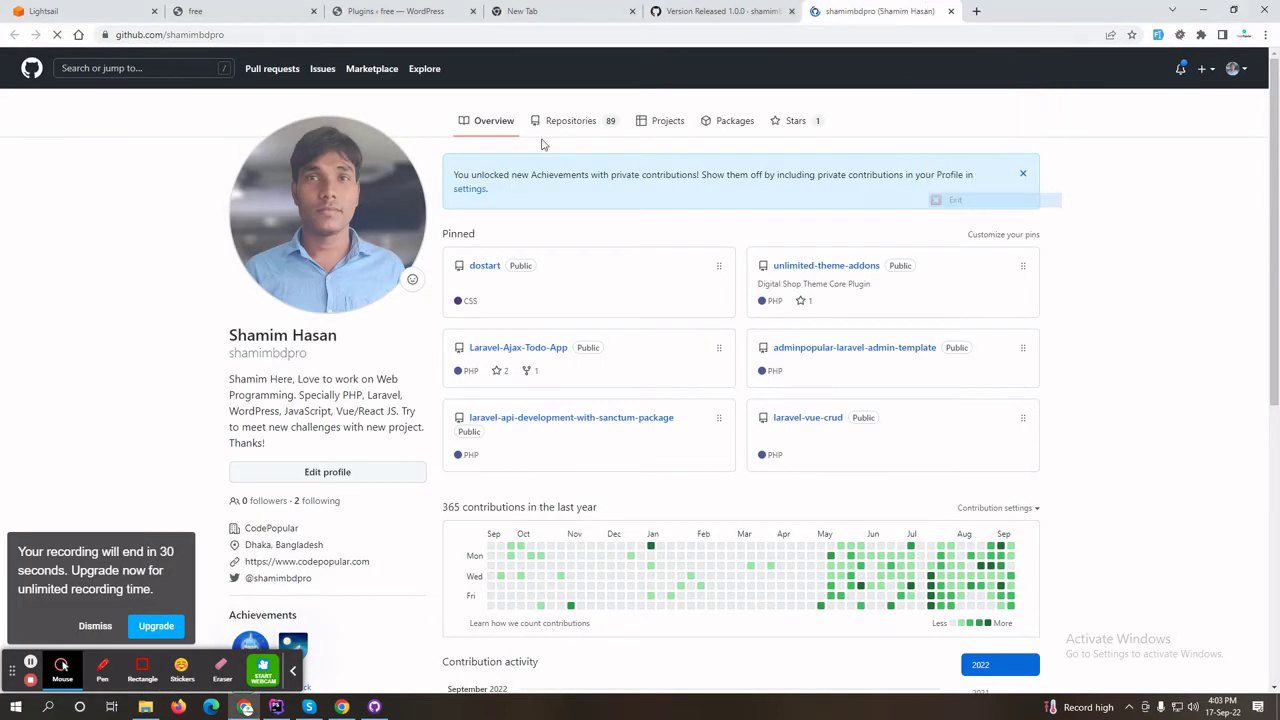
left_click(603, 131)
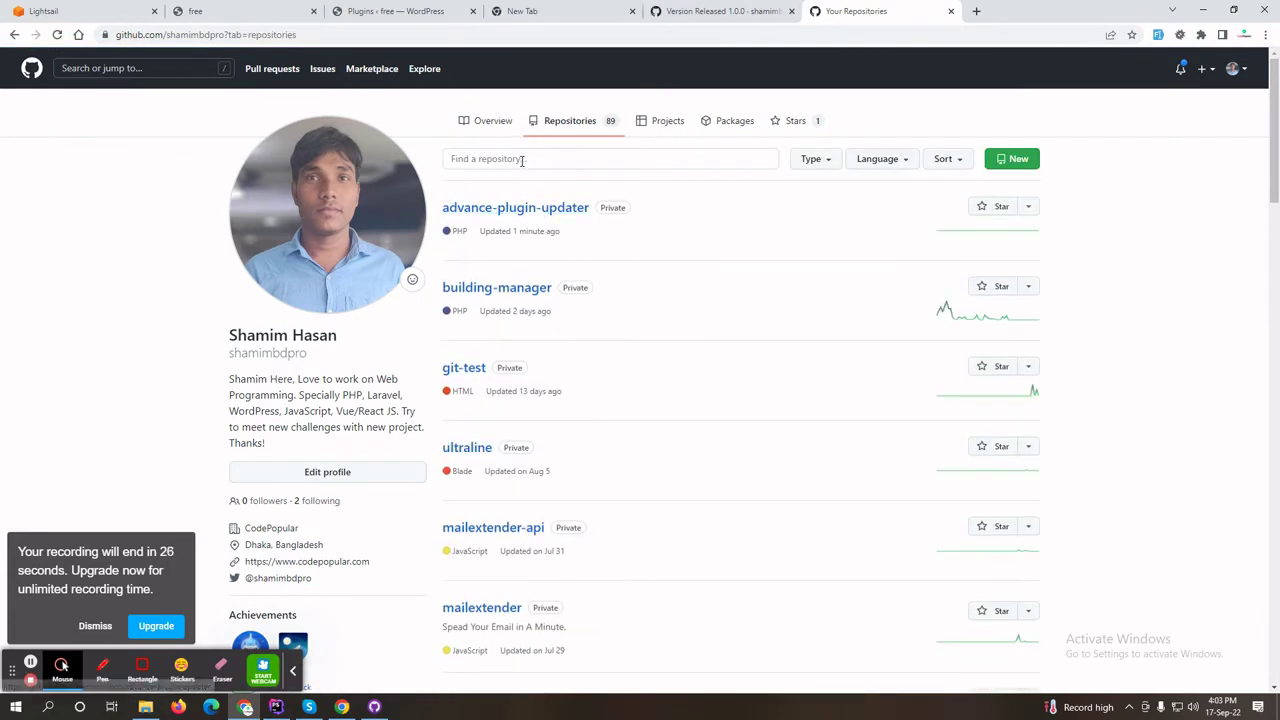
- Filter the repository list by 'plugin update' after a few trial searches
left_click(521, 160)
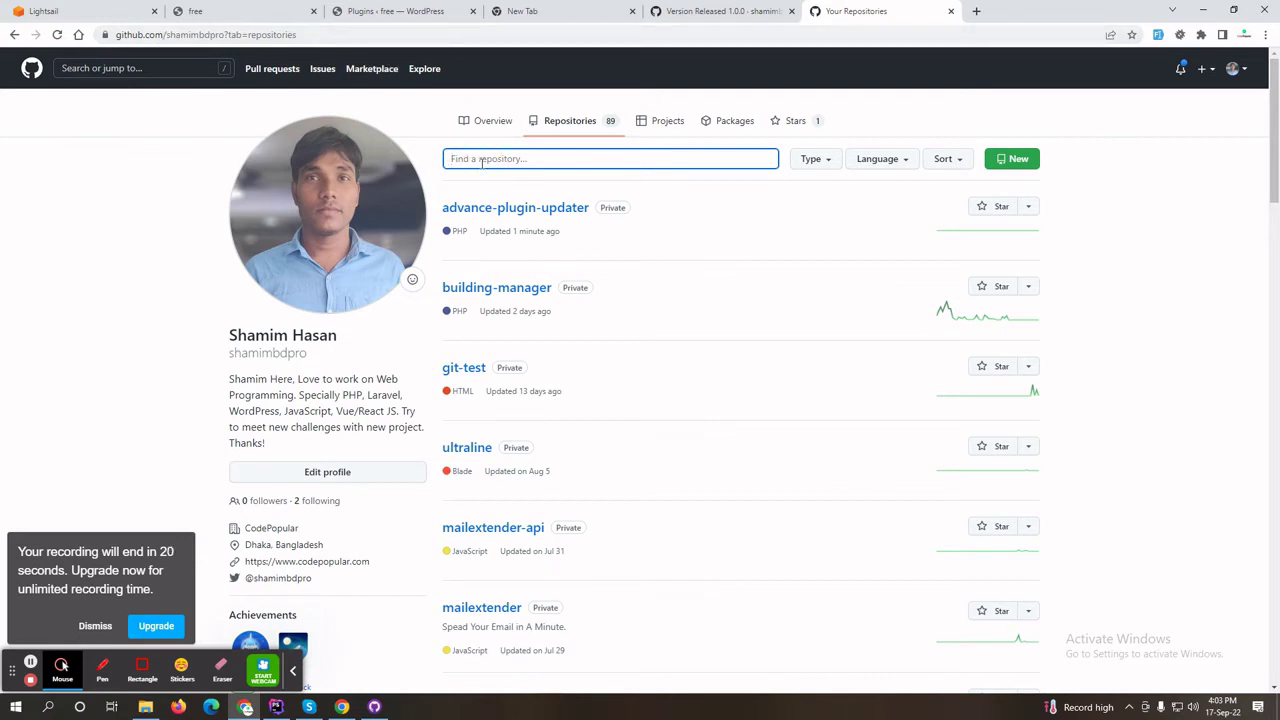
type("gitup")
key("BackSpace")
key("BackSpace")
key("BackSpace")
key("BackSpace")
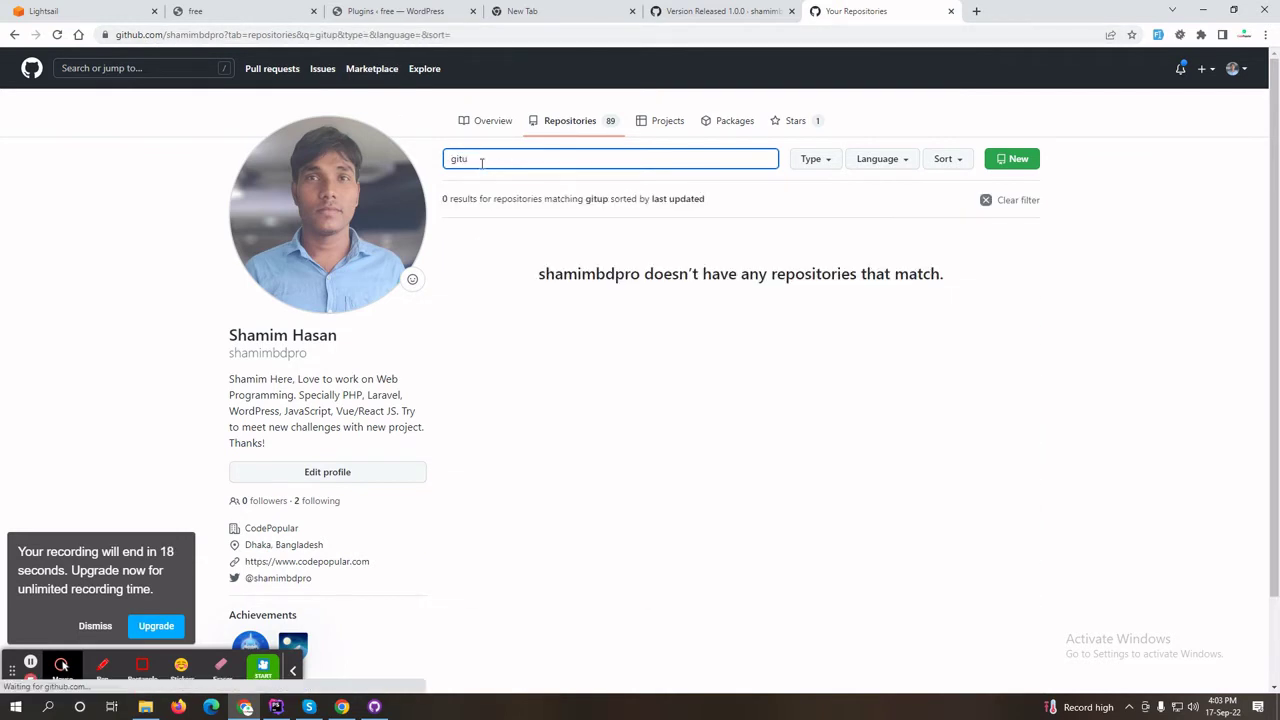
type("ithub up")
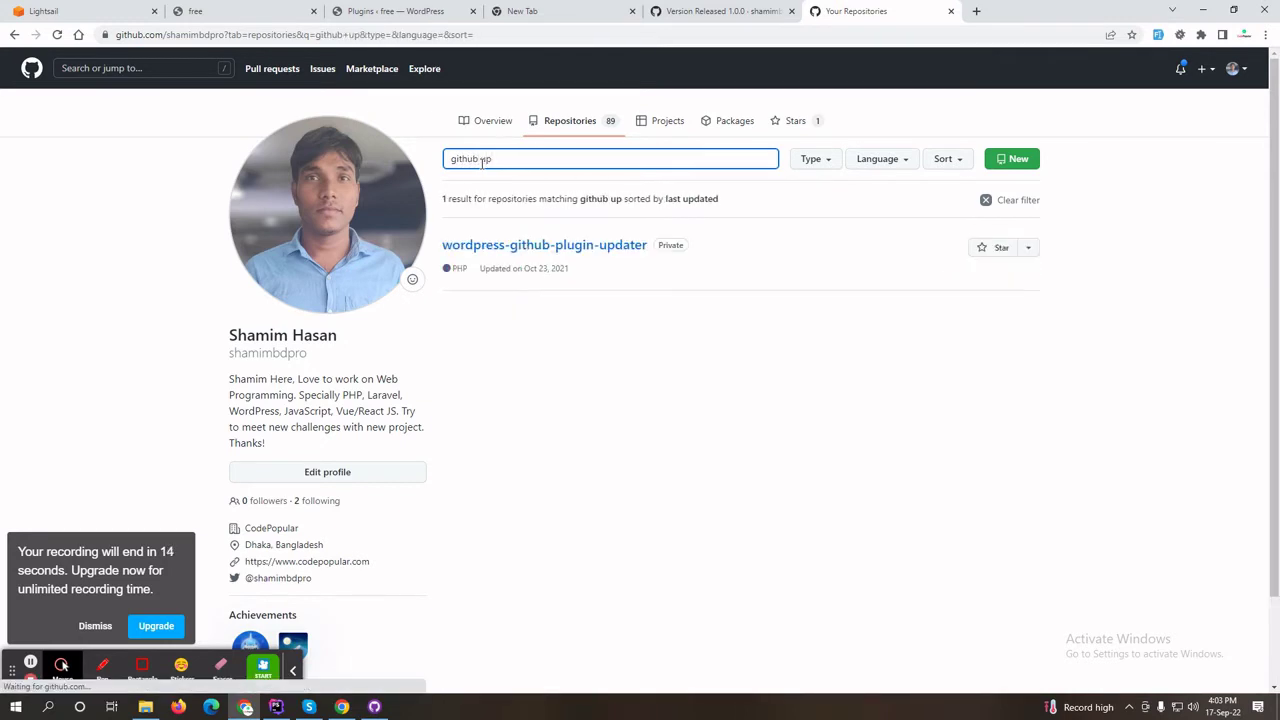
type("d")
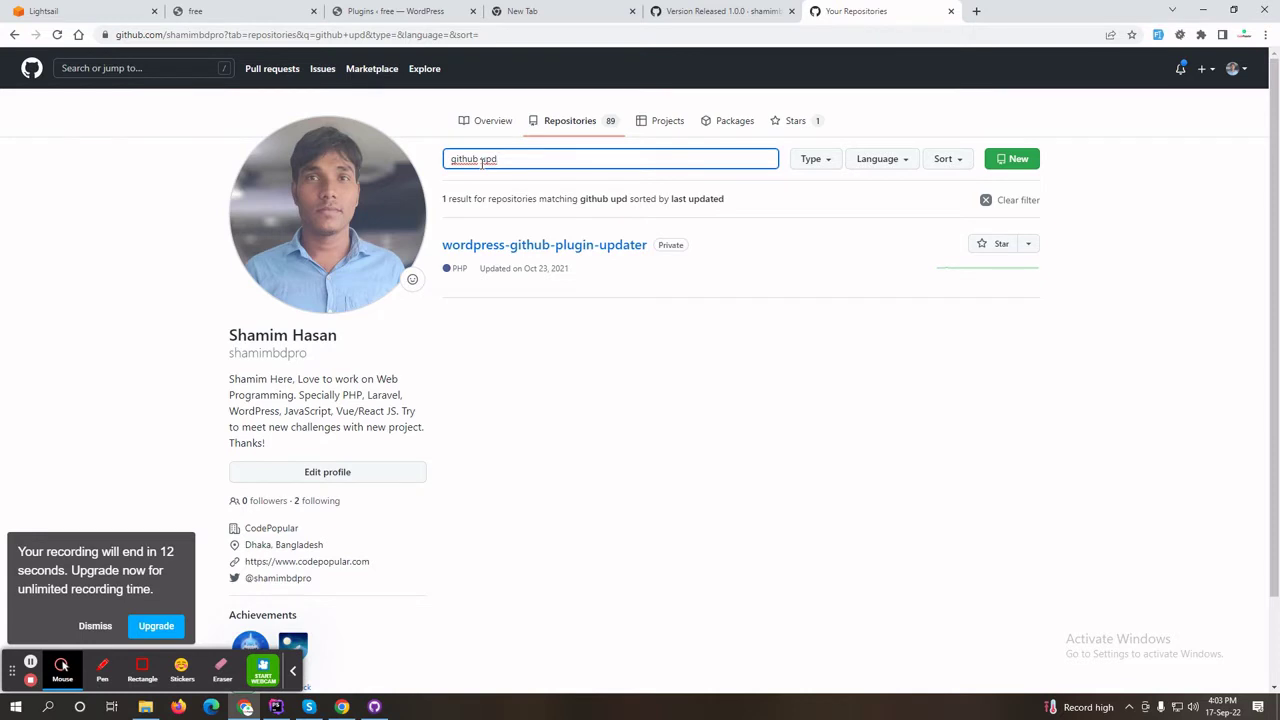
key("BackSpace")
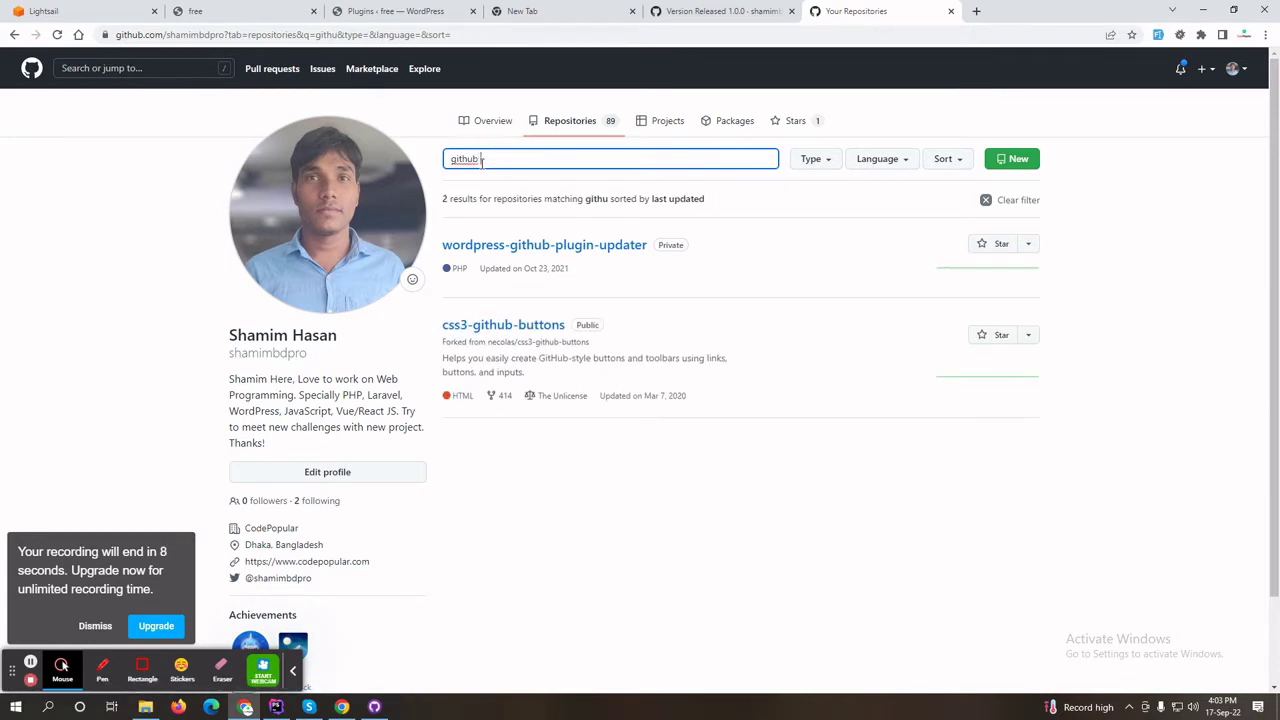
type("pdater")
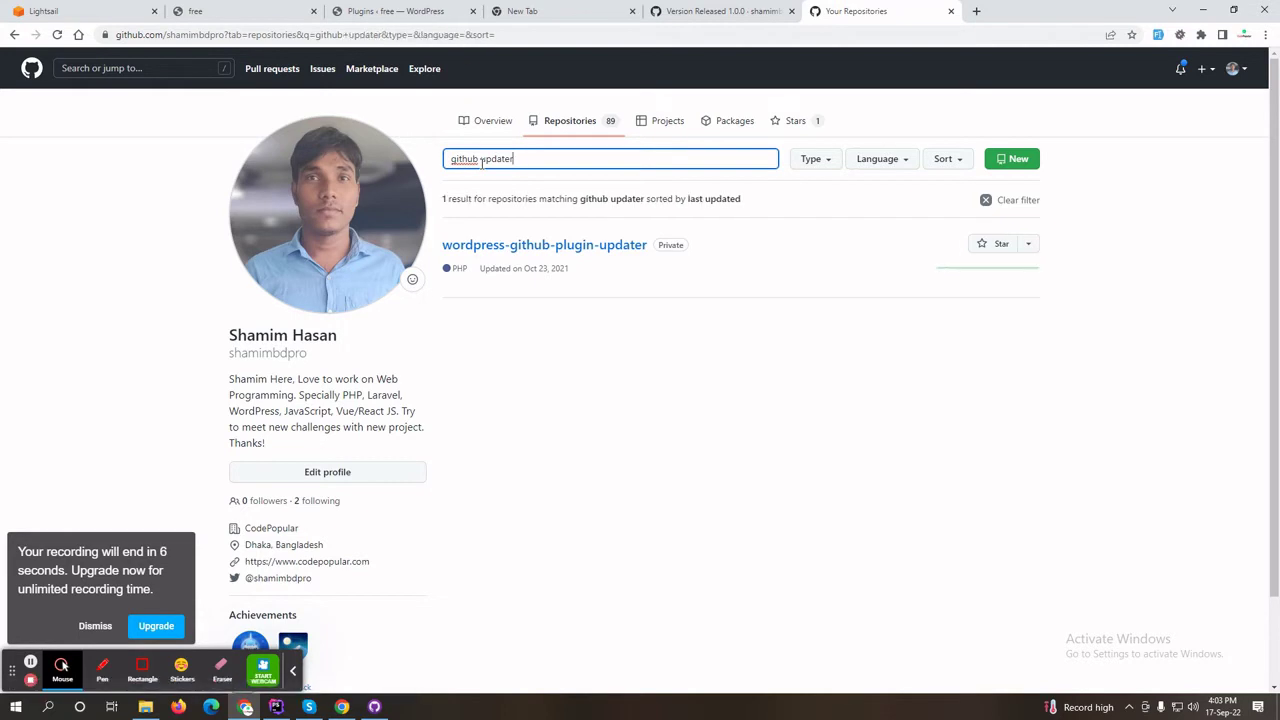
key("ctrl+a")
type("github")
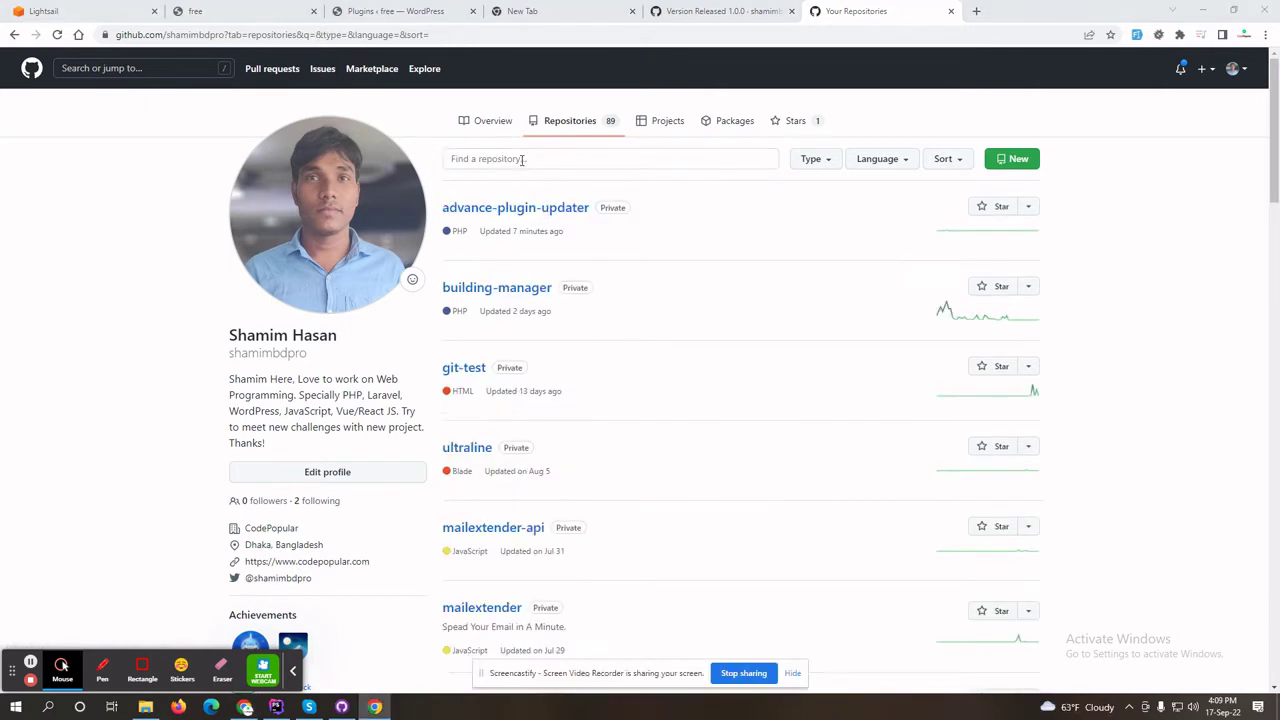
left_click(521, 160)
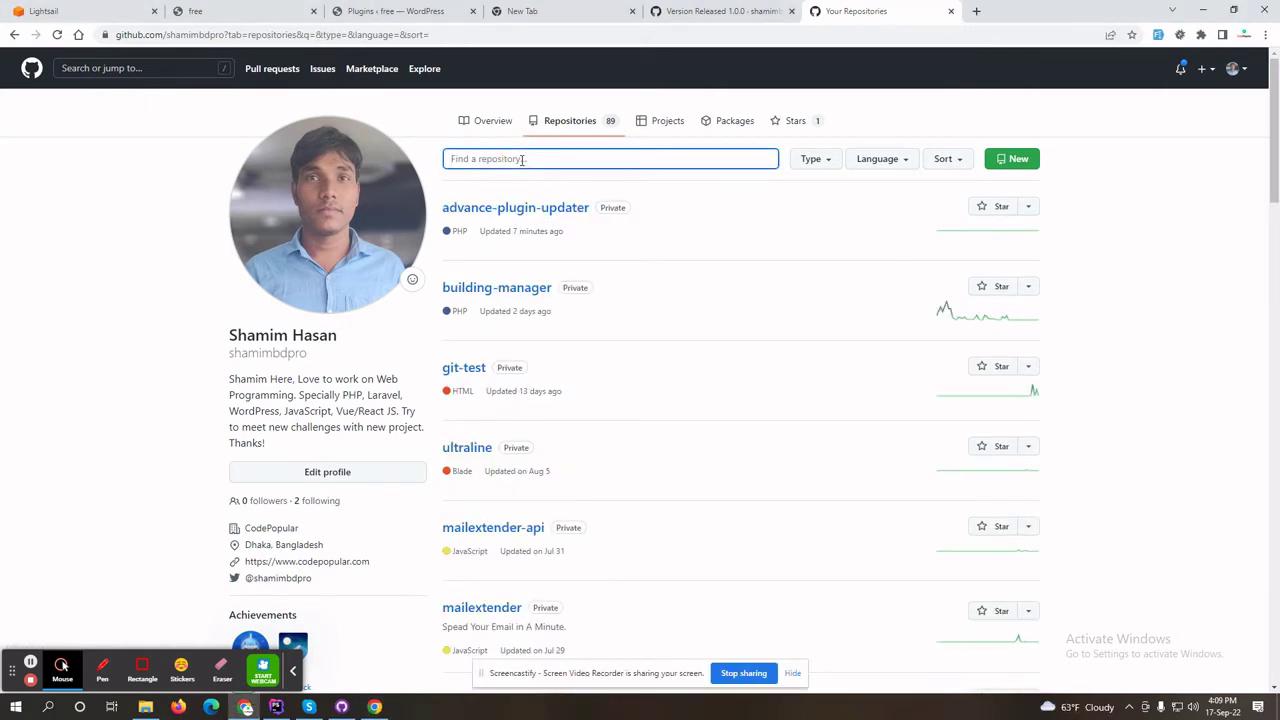
type("plugin update")
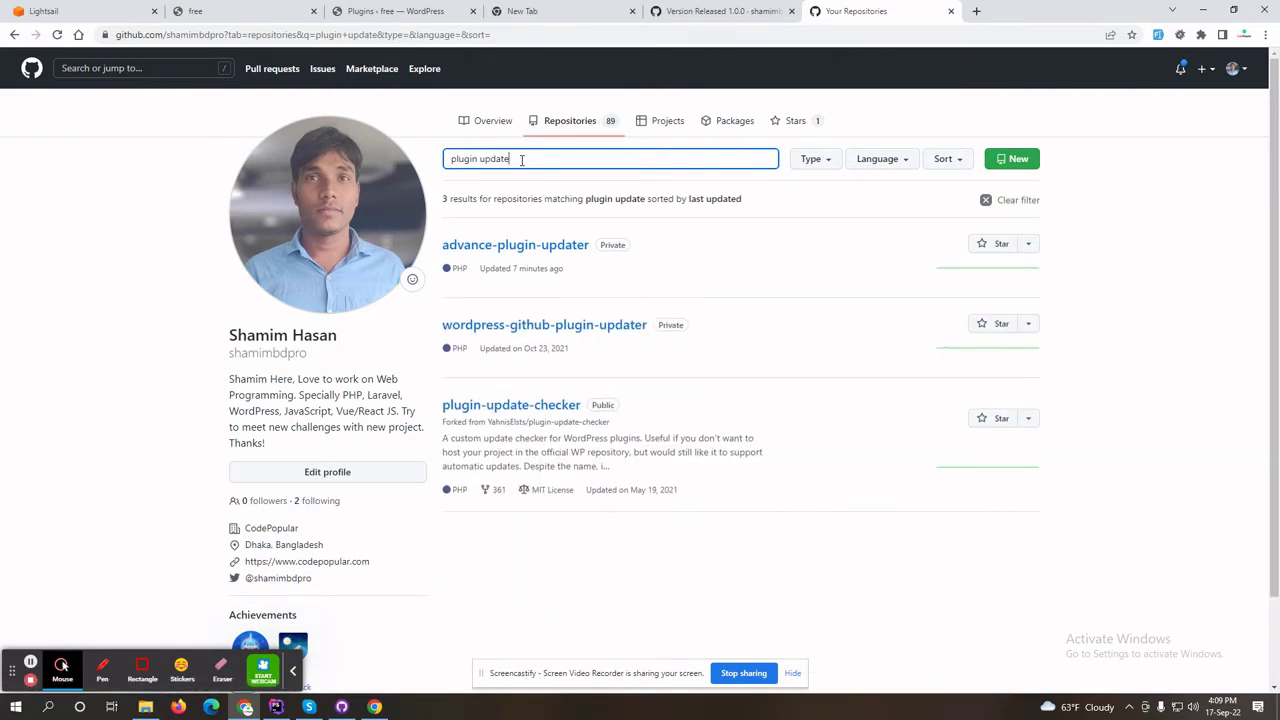
- Open the plugin-update-checker repository and skim its README
left_click(509, 407)
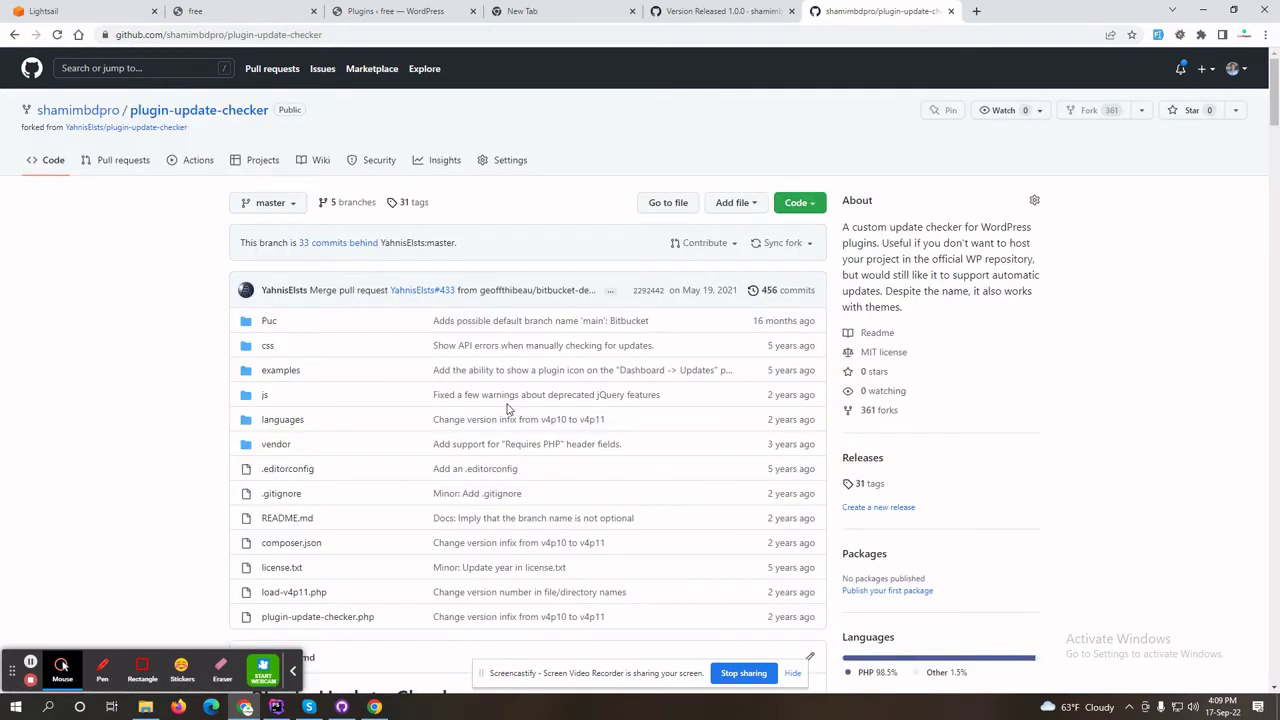
scroll(195, 408, "down", 2)
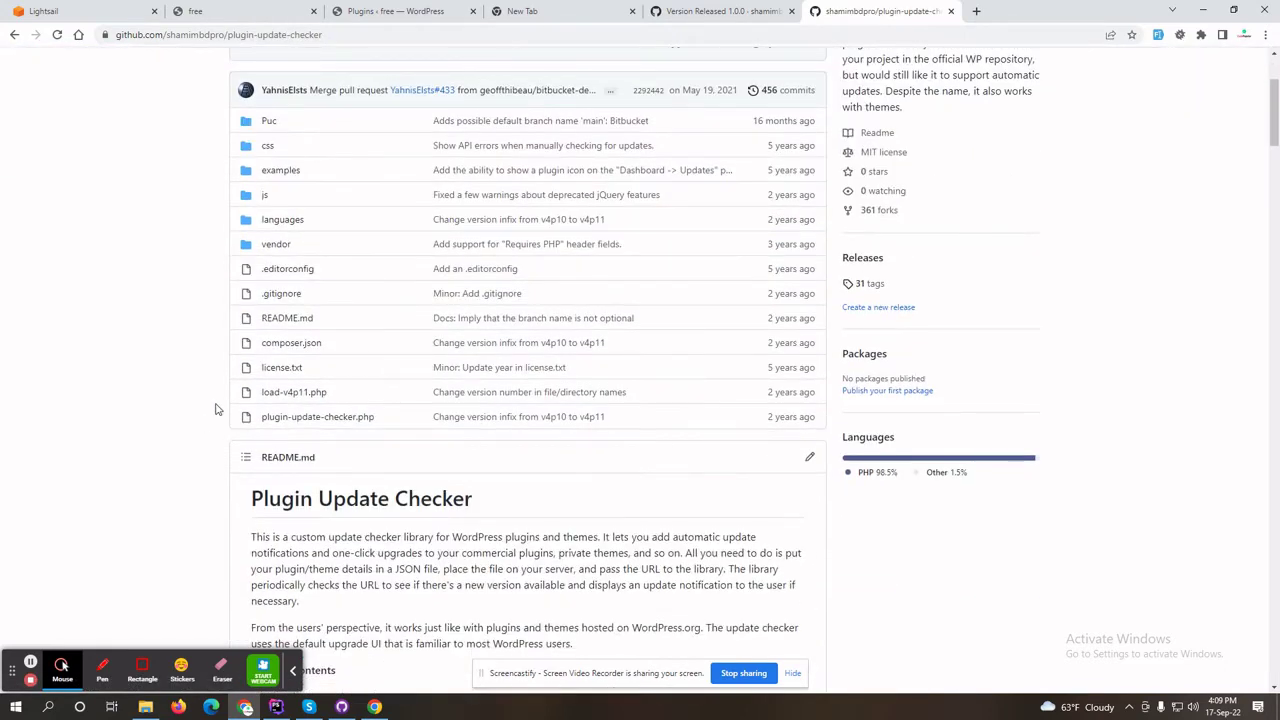
scroll(400, 390, "down", 1)
scroll(585, 372, "down", 10)
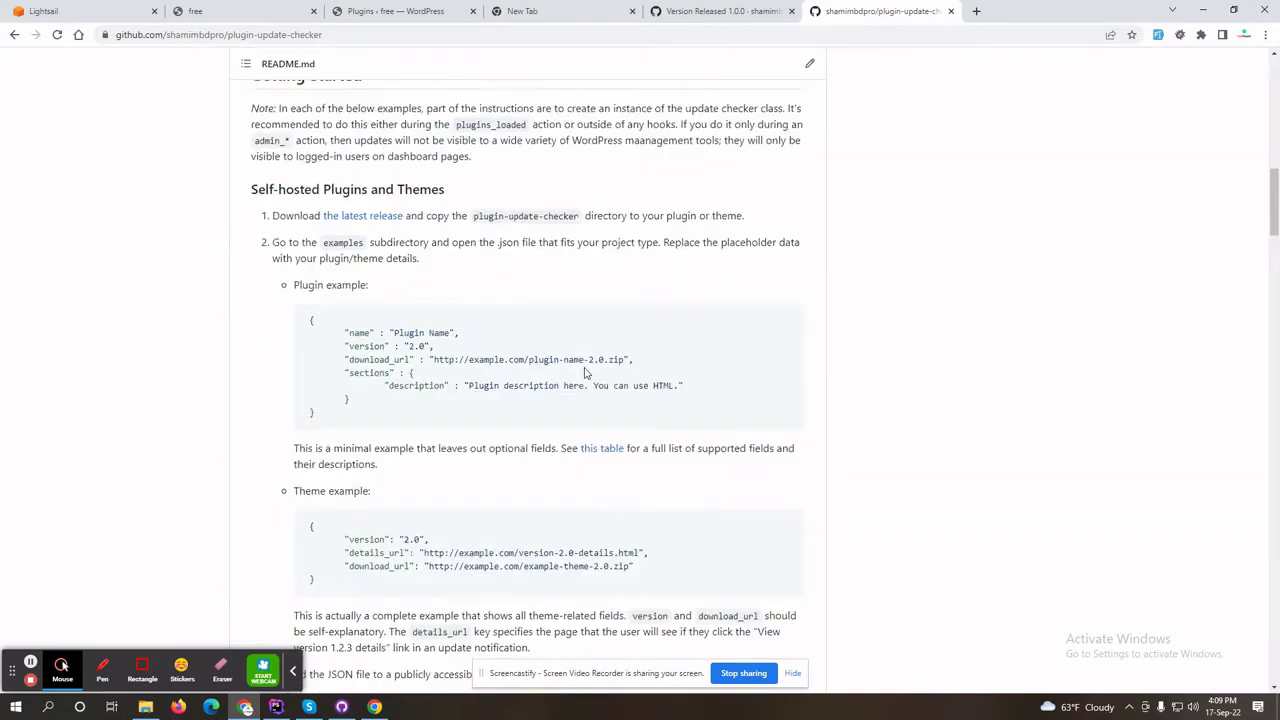
scroll(585, 372, "down", 2)
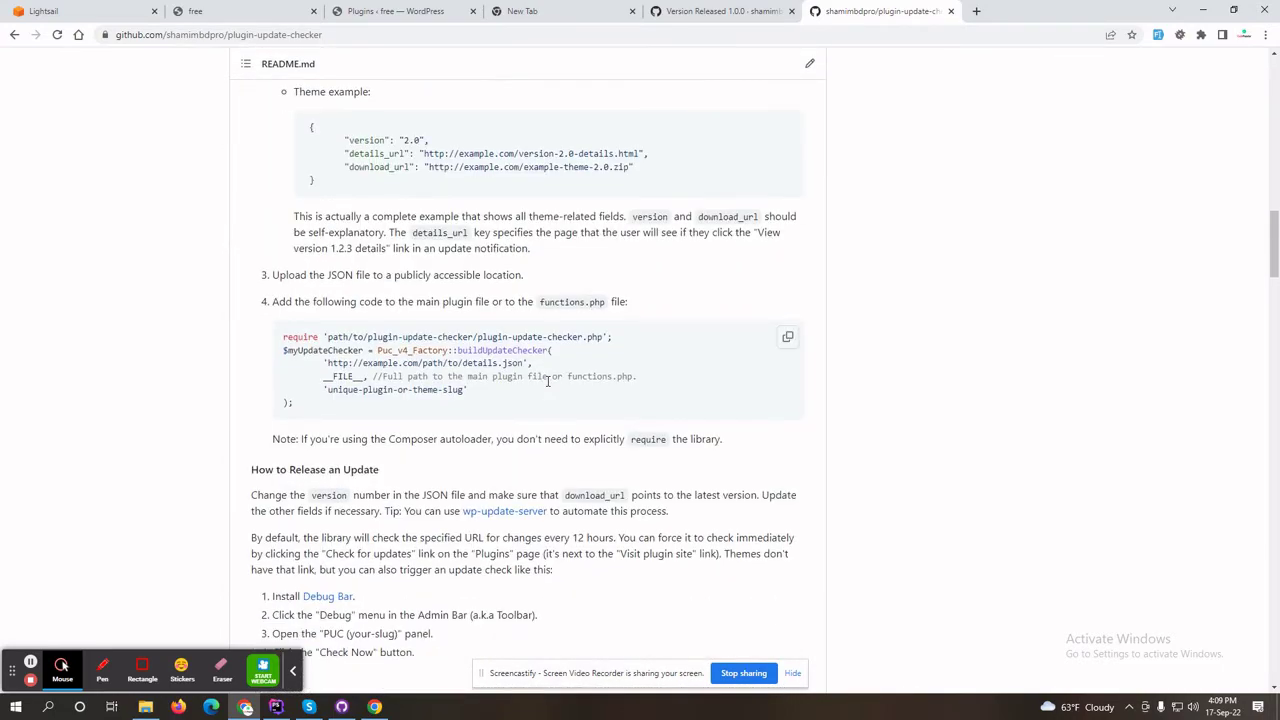
scroll(548, 381, "down", 11)
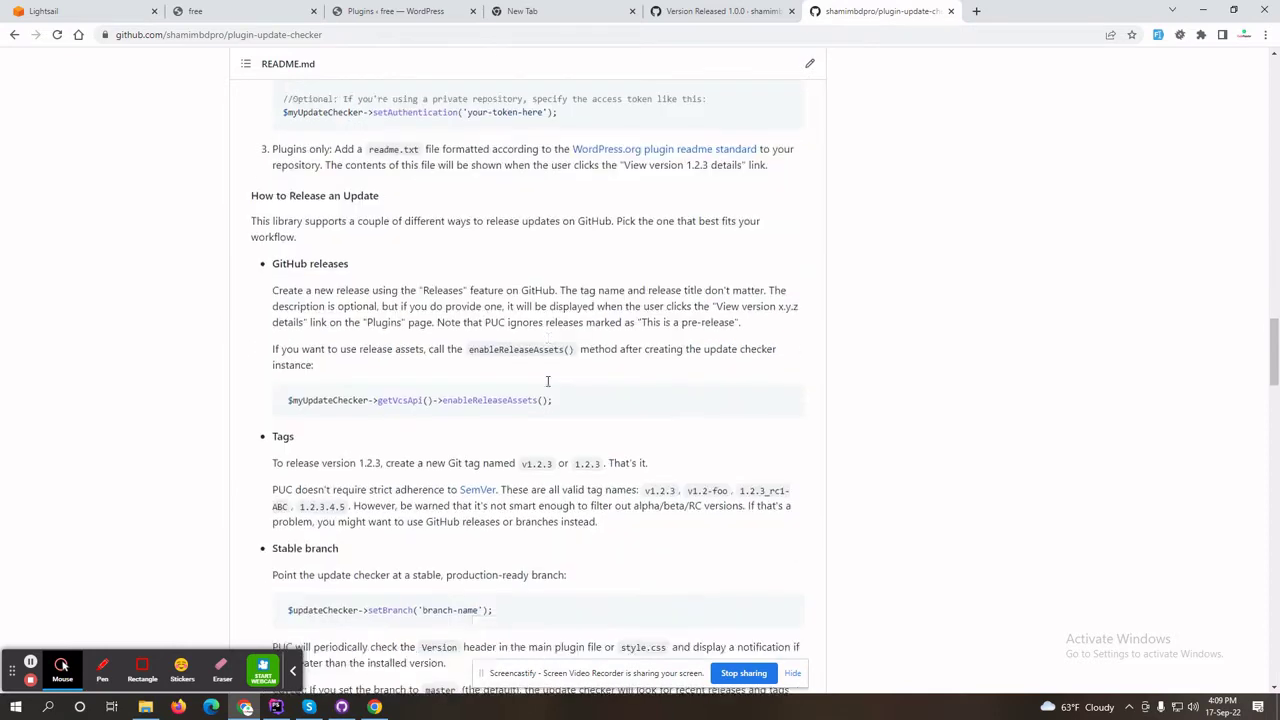
scroll(548, 381, "down", 12)
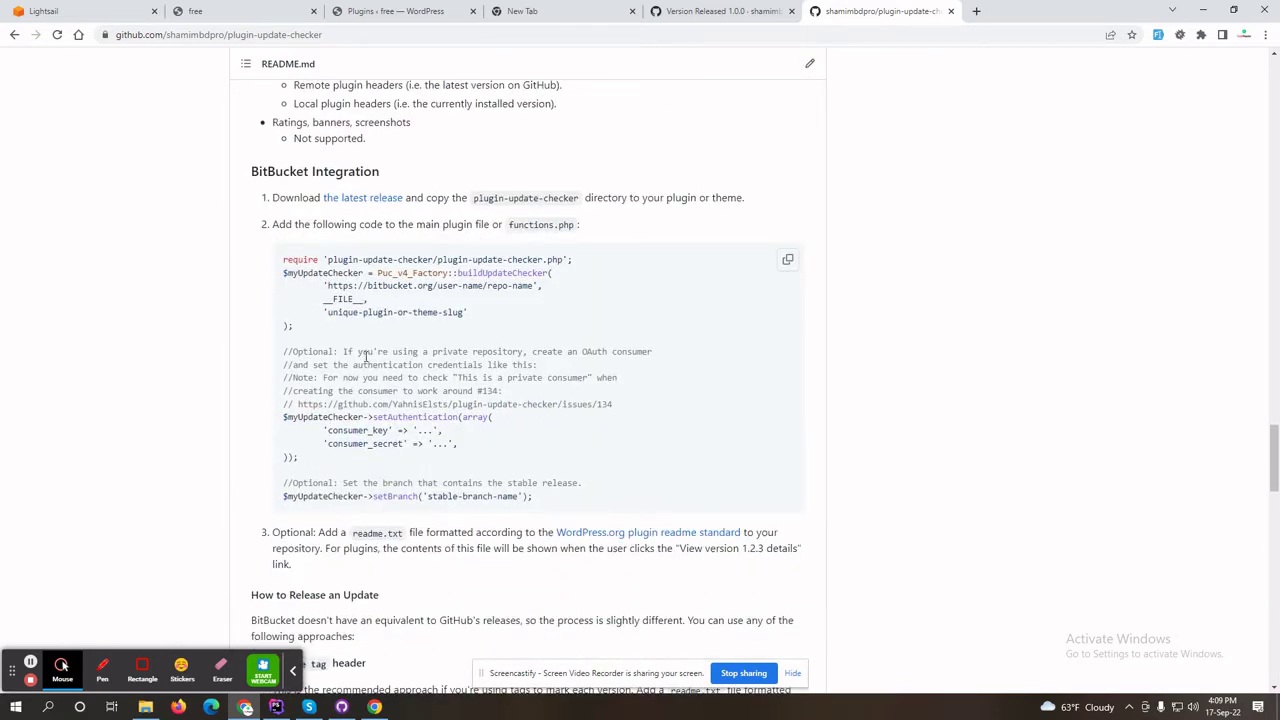
scroll(365, 357, "down", 3)
scroll(365, 357, "up", 20)
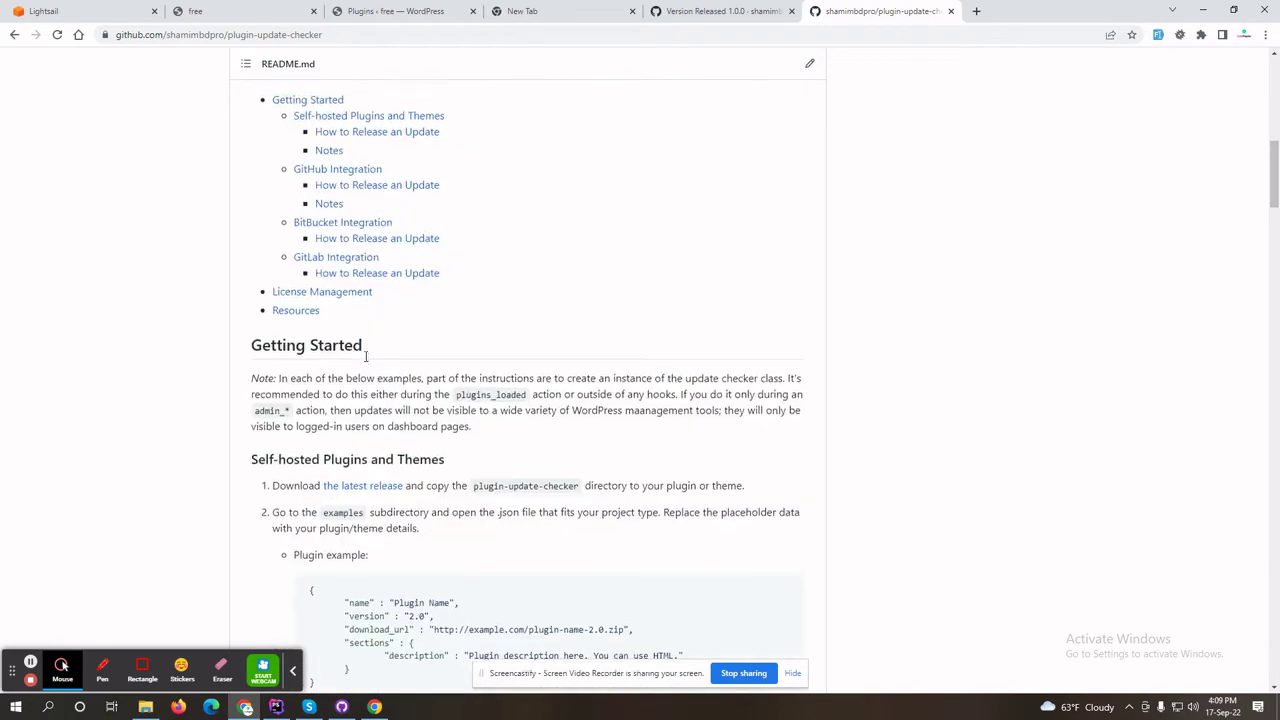
scroll(365, 357, "up", 10)
scroll(575, 270, "down", 1)
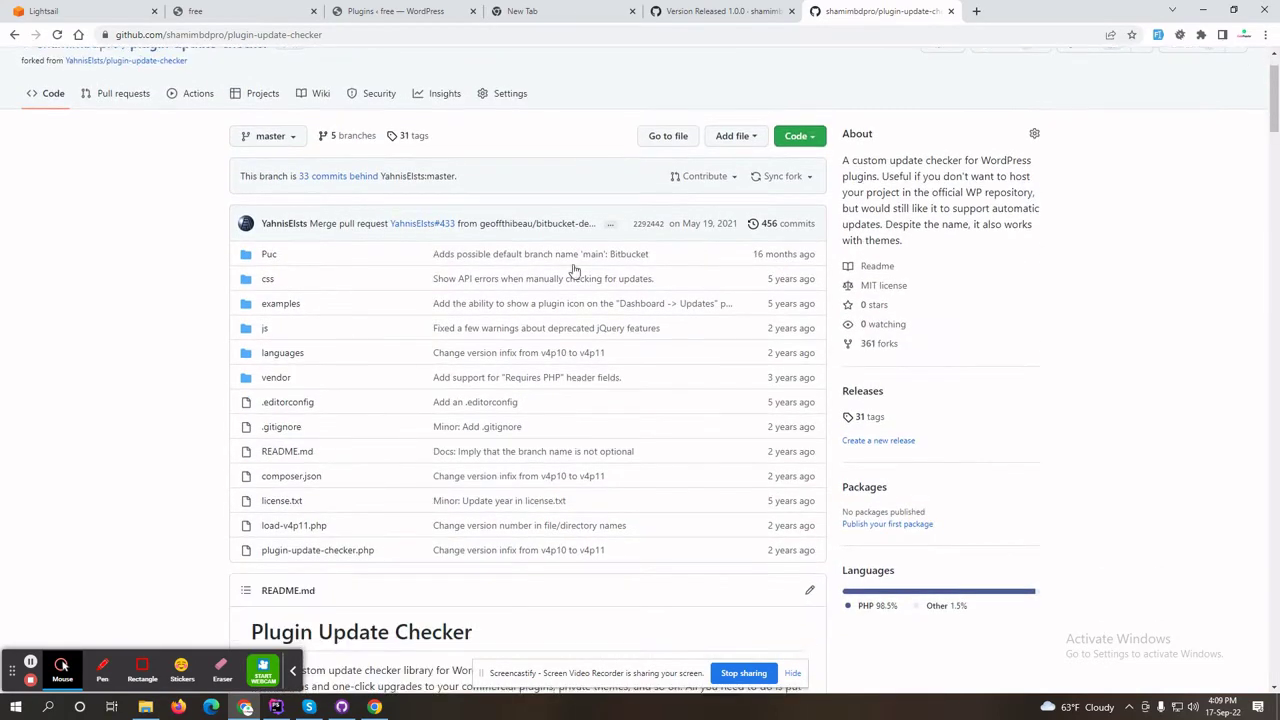
- Download plugin-update-checker as a ZIP and show plugin-update-checker-master.zip in Downloads
left_click(795, 138)
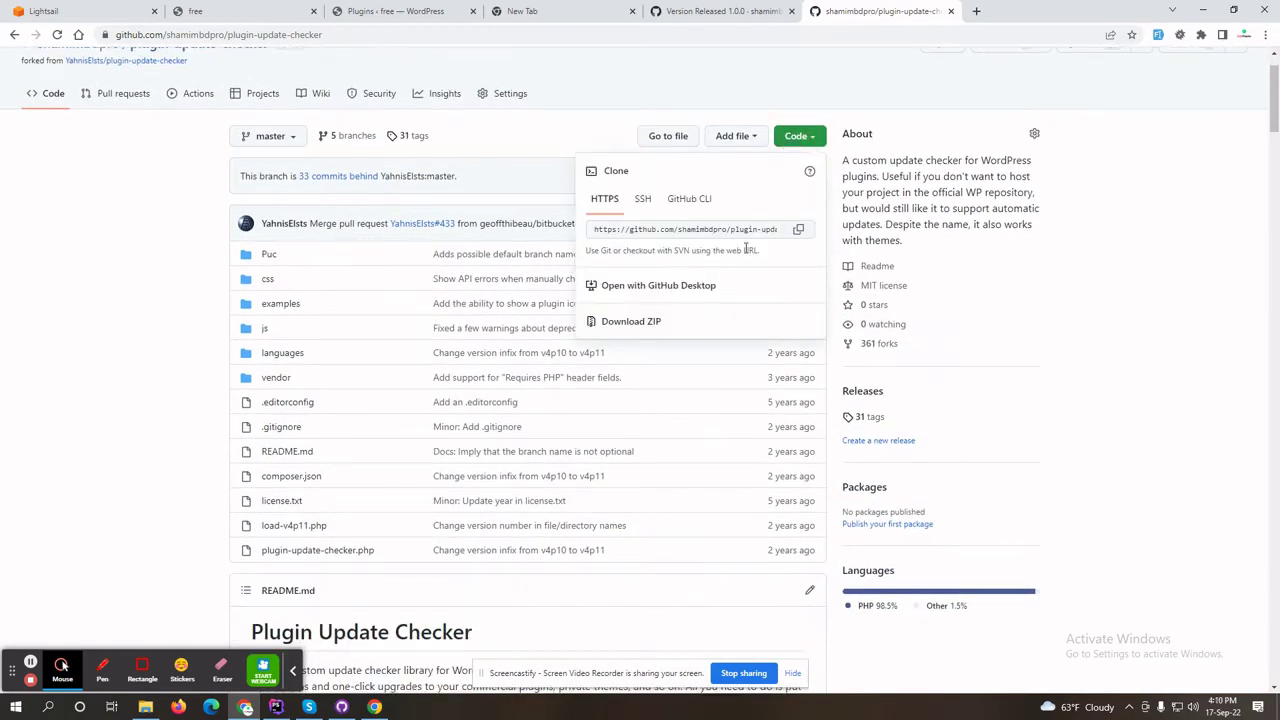
left_click(655, 324)
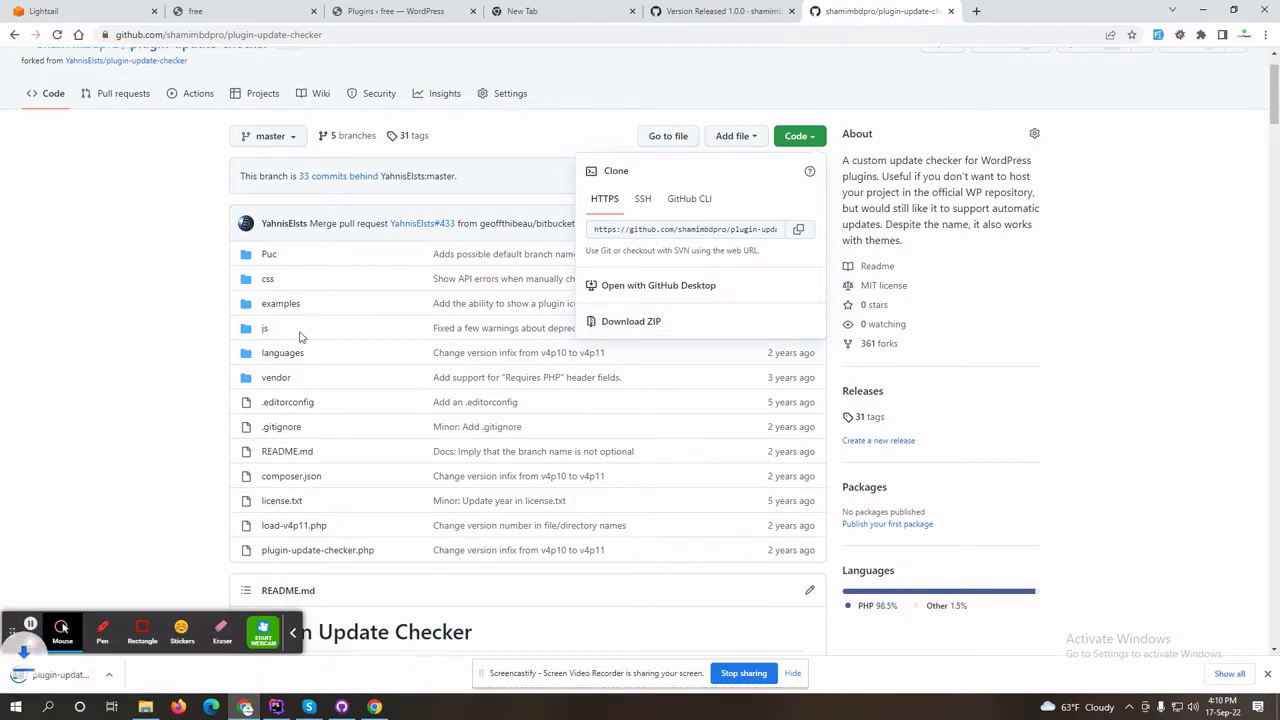
left_click(143, 675)
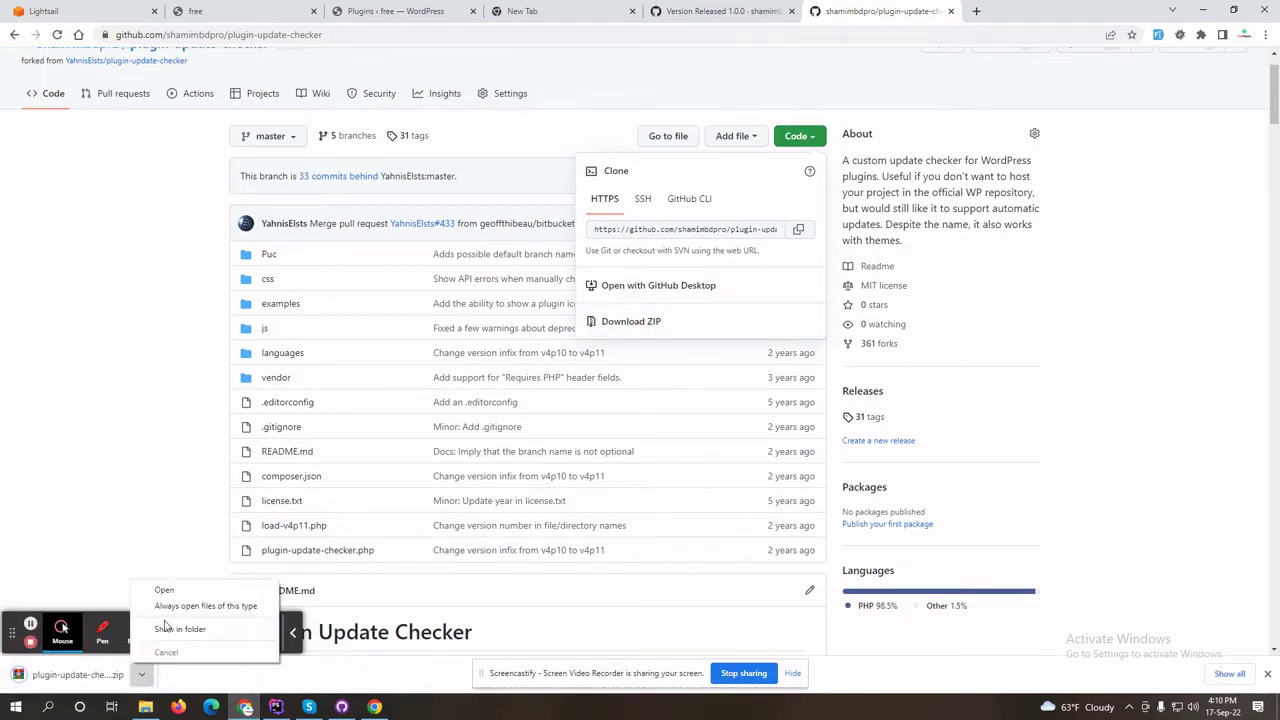
left_click(166, 628)
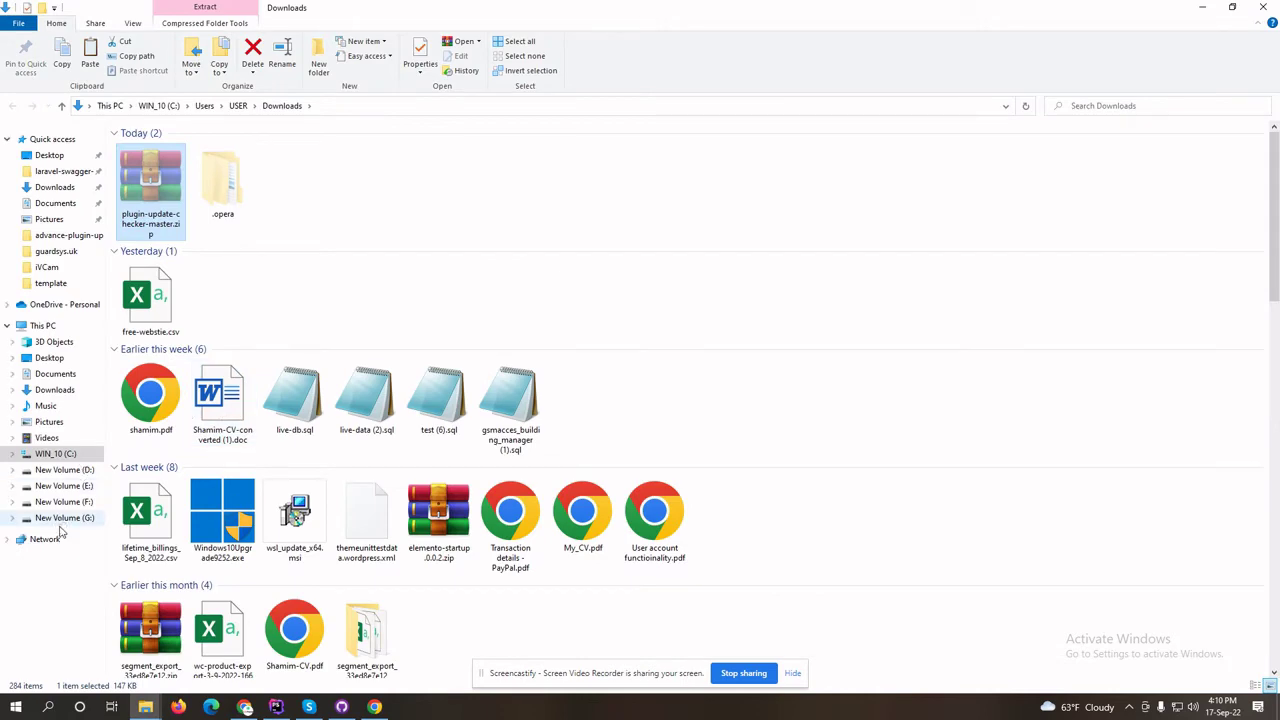
- Browse to G:\laragon\www and bring the advance-plugin-updater folder window forward
left_click(64, 517)
left_click(64, 501)
left_click(64, 517)
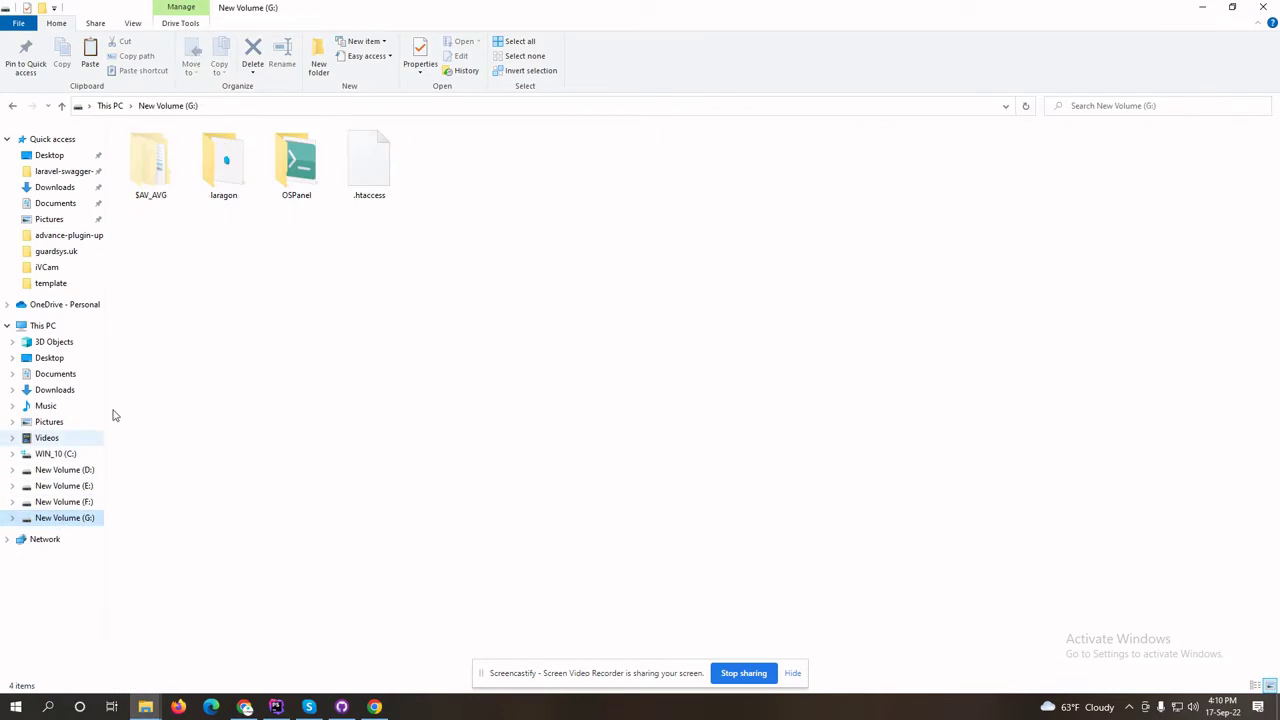
double_click(212, 200)
double_click(172, 231)
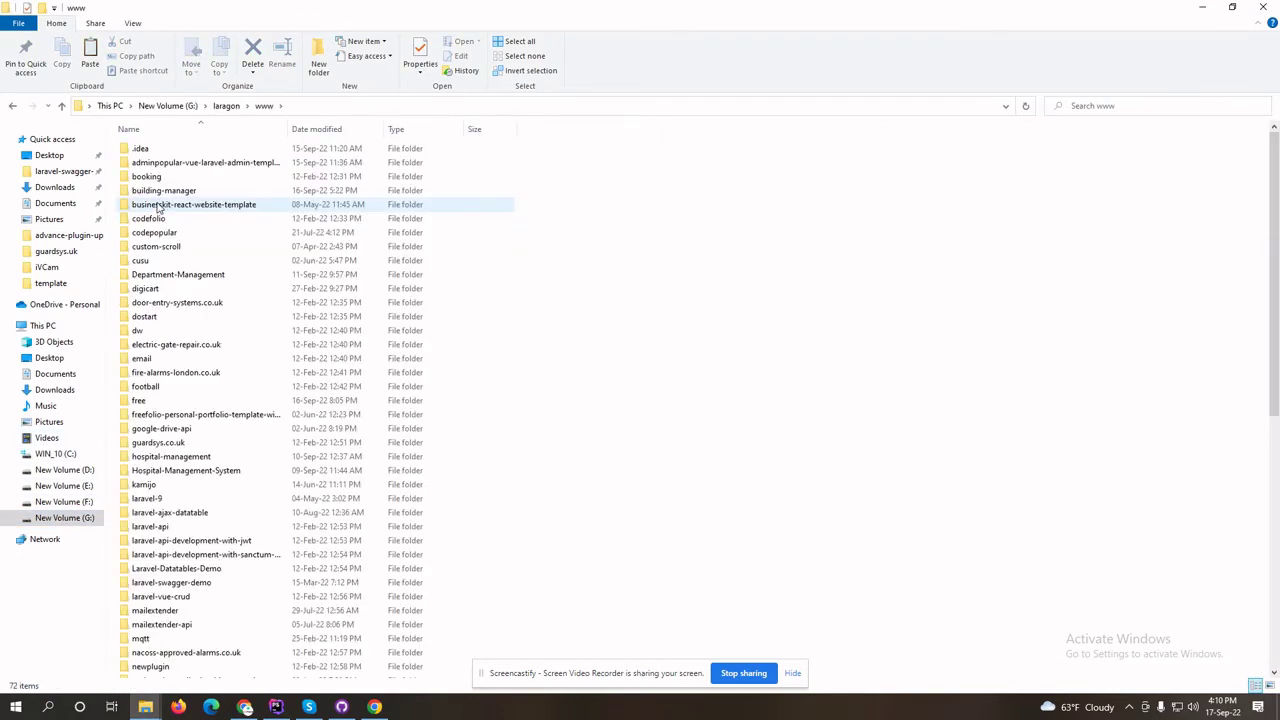
left_click(147, 707)
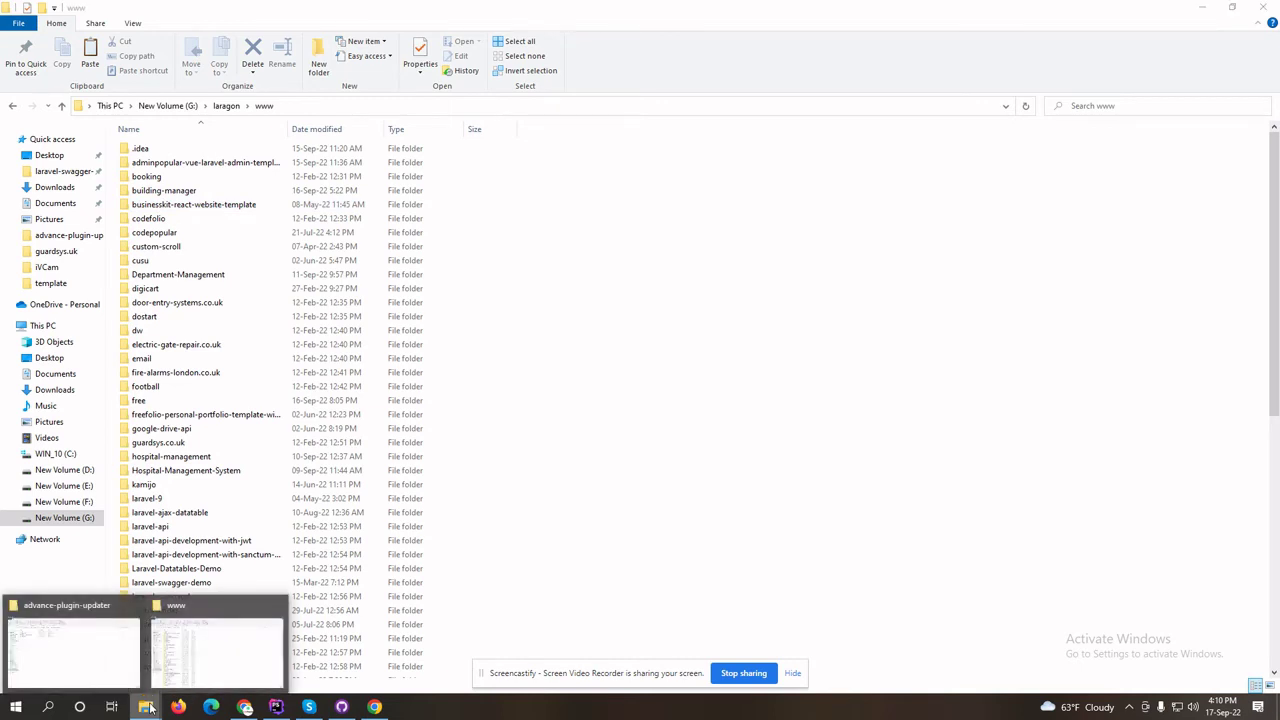
left_click(94, 640)
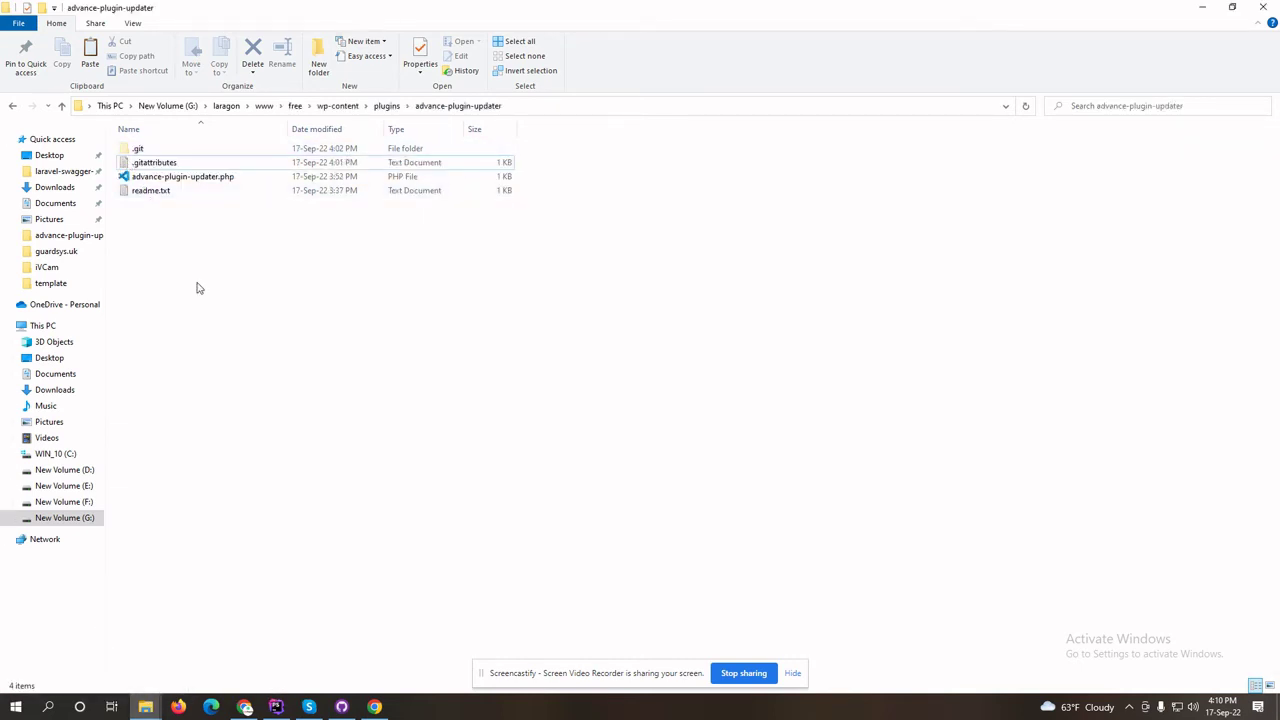
- Paste plugin-update-checker-master.zip into the plugin folder, extract it, and delete the zip
key("ctrl+v")
right_click(172, 192)
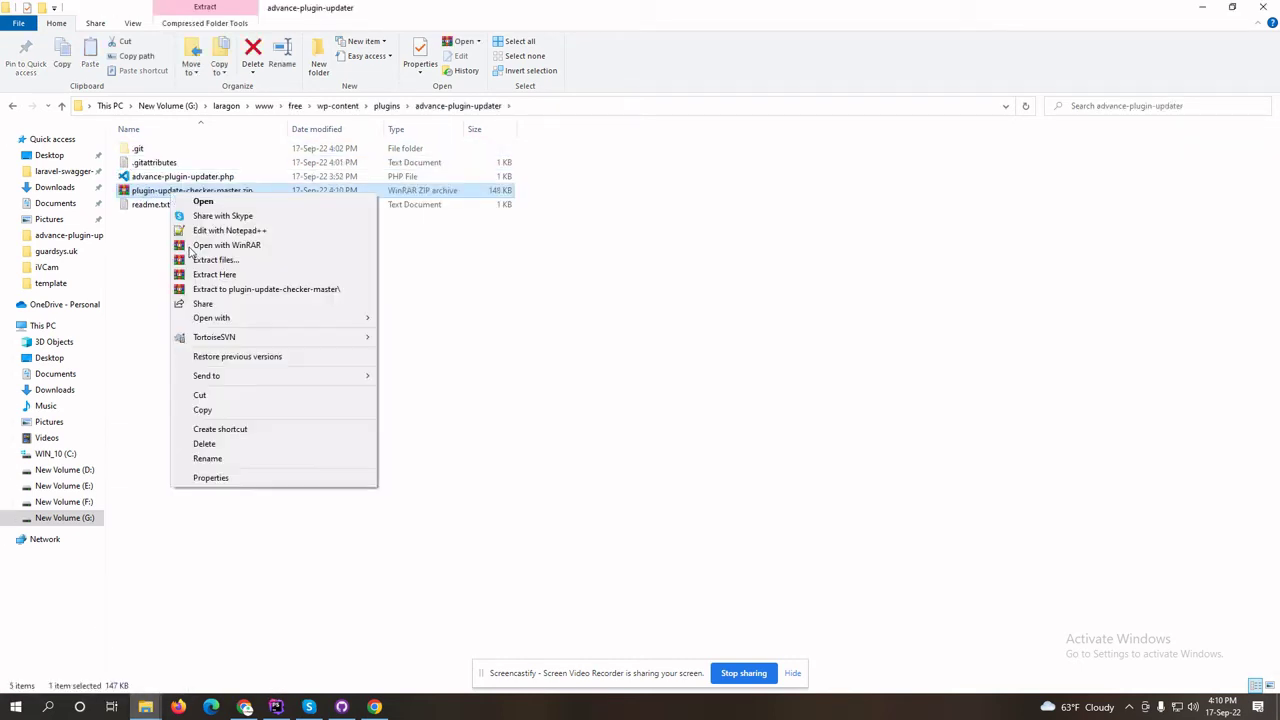
left_click(215, 259)
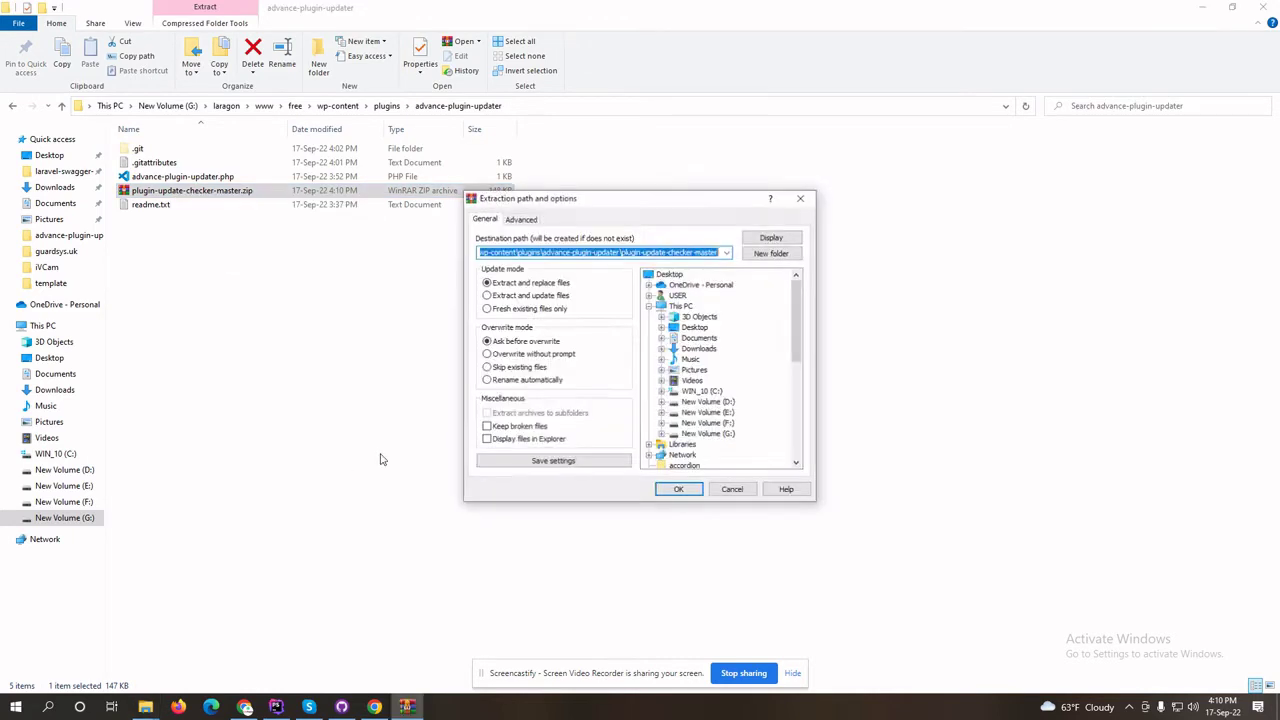
left_click(664, 490)
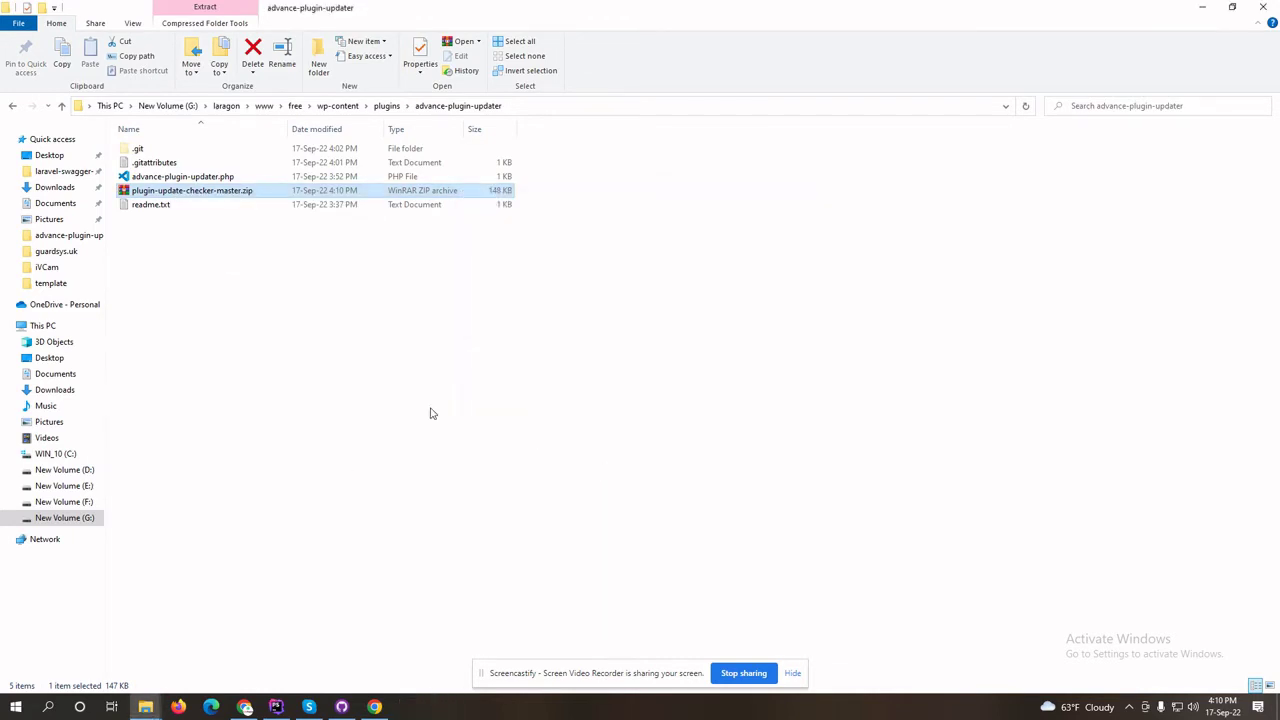
left_click(175, 207)
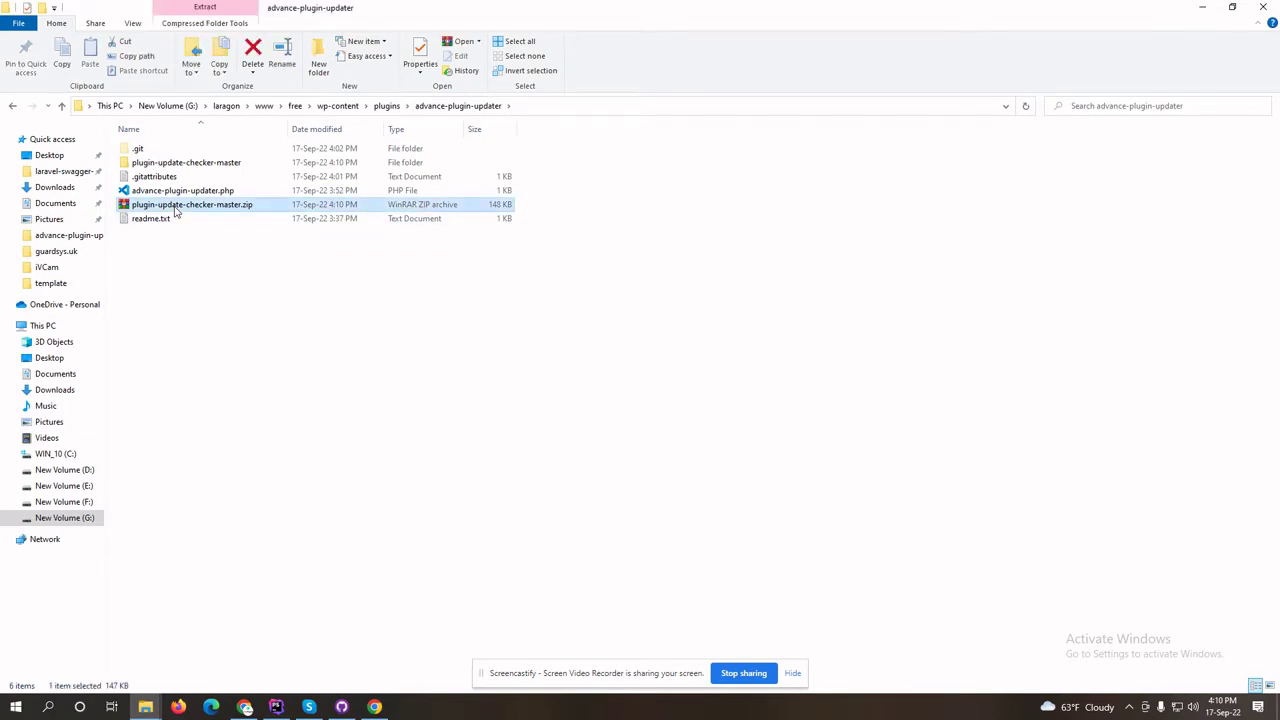
key("Delete")
- Move the nested plugin-update-checker-master library files up into advance-plugin-updater
double_click(172, 162)
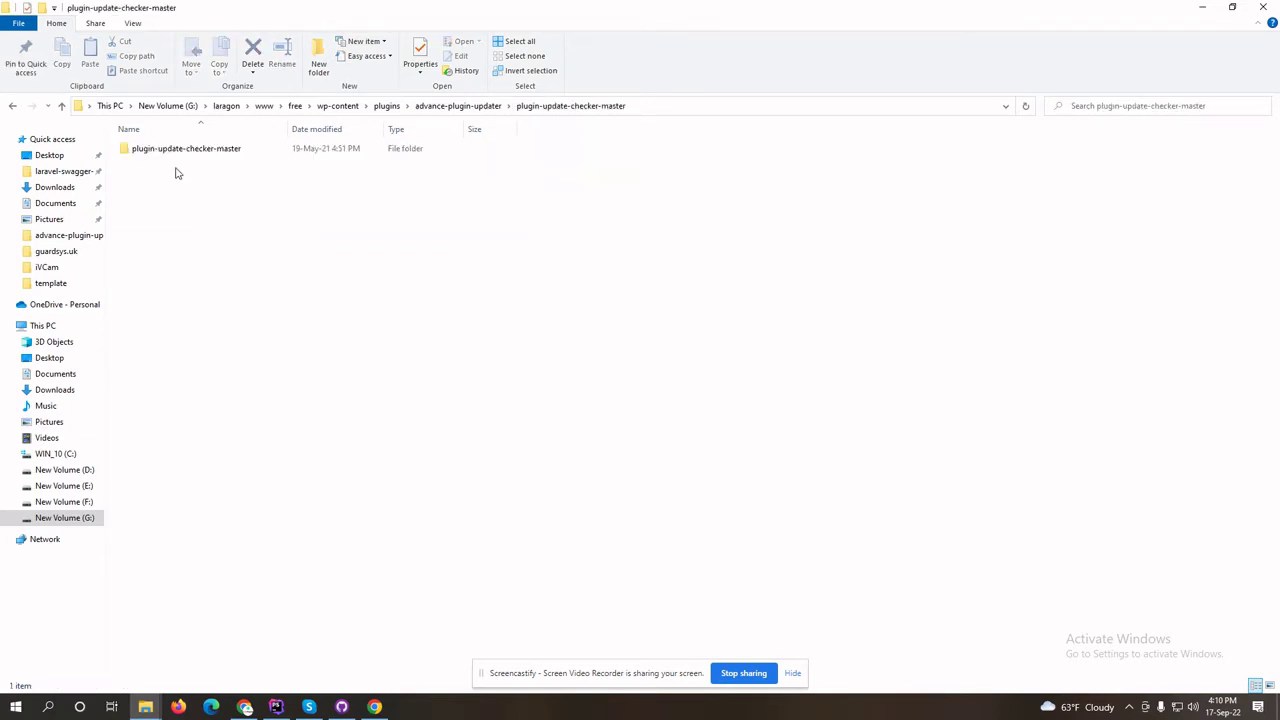
double_click(170, 150)
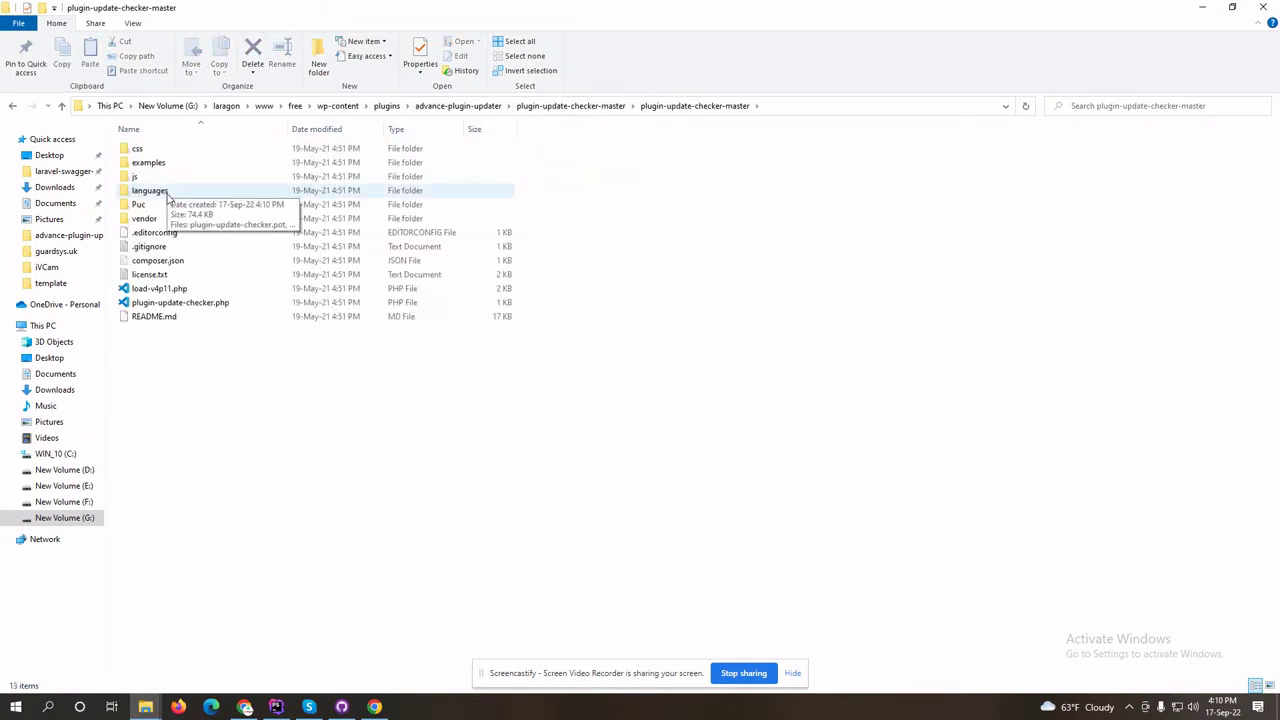
key("BackSpace")
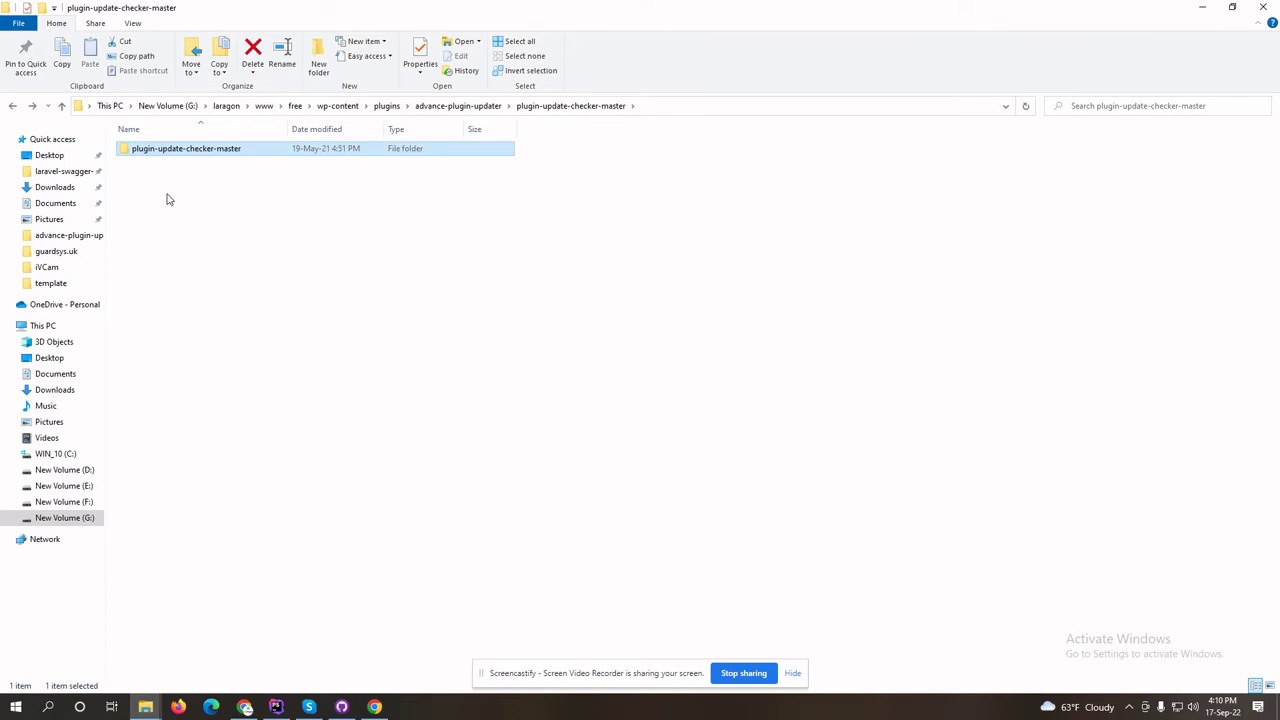
left_click(482, 106)
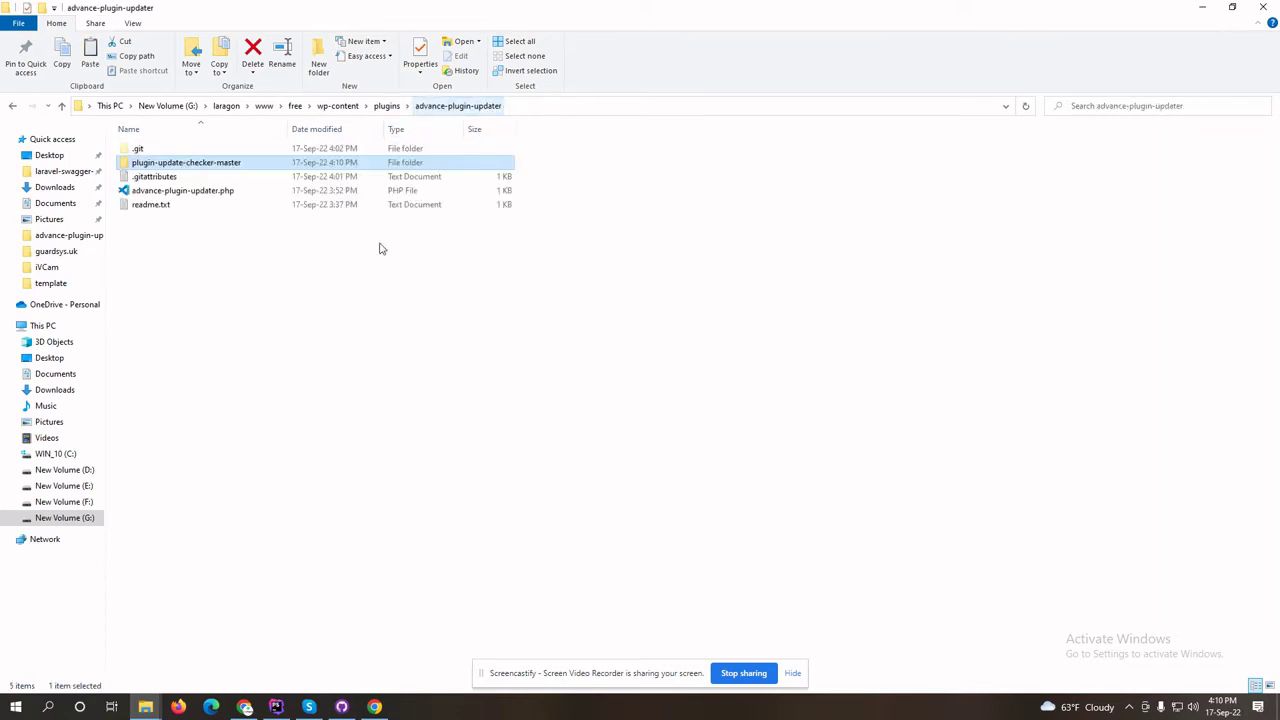
key("ctrl+v")
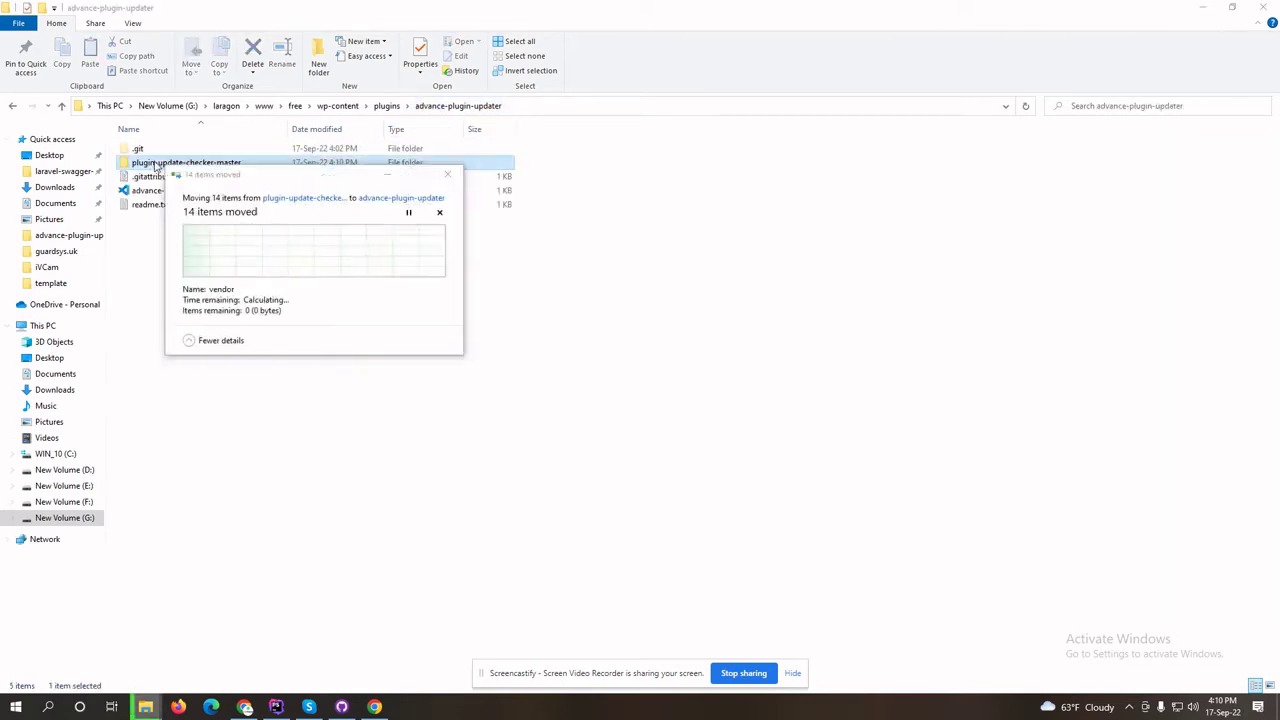
- Check the plugin-update-checker-master folder contents and return to advance-plugin-updater
double_click(155, 163)
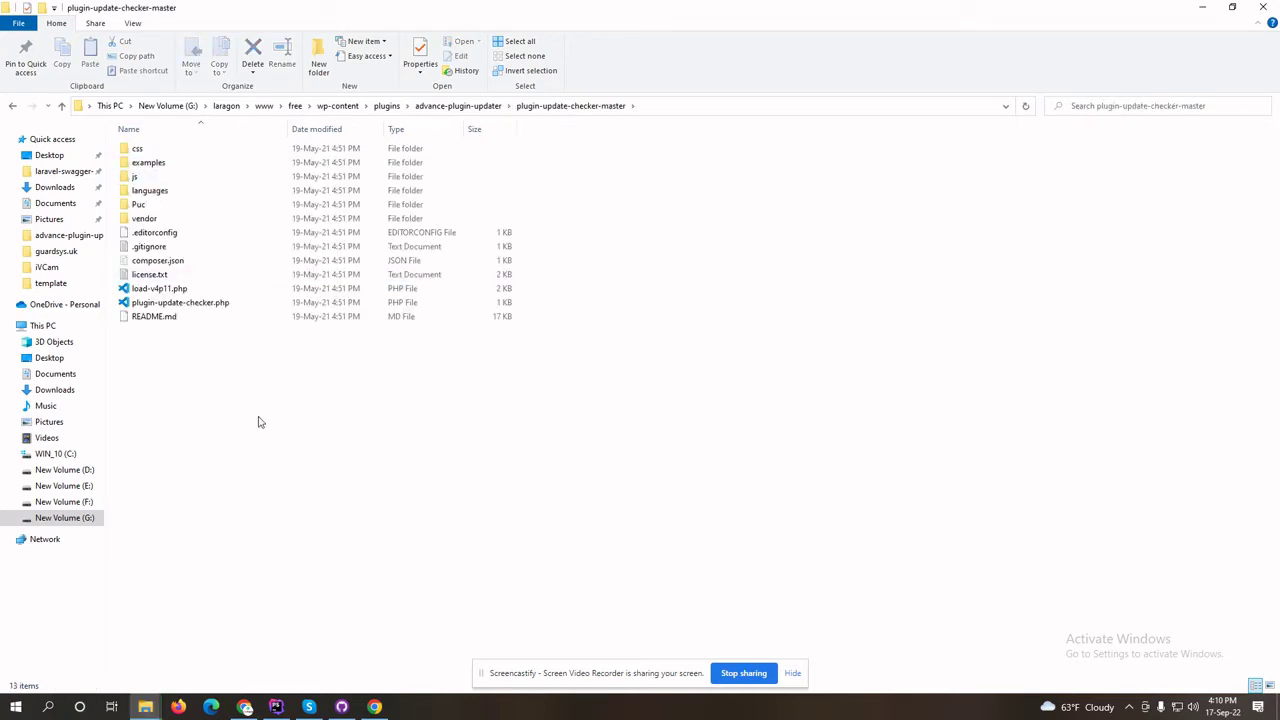
key("alt+Up")
key("Down")
key("Down")
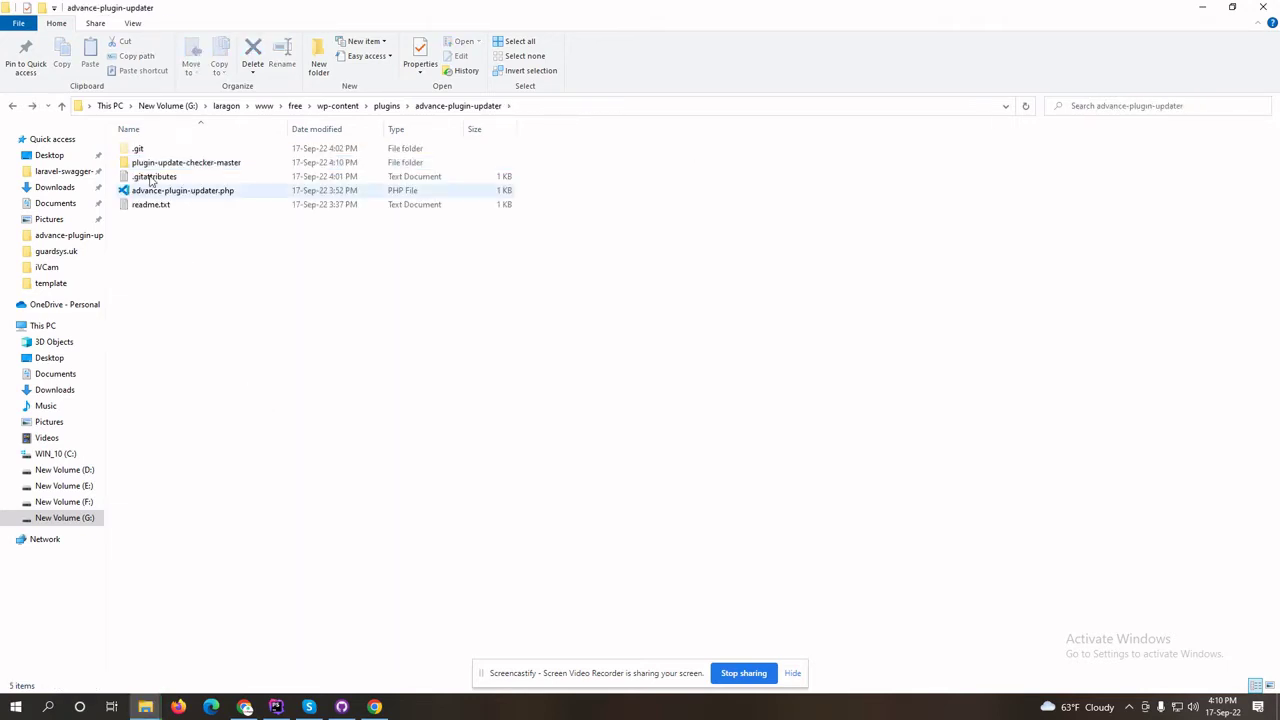
key("Up")
key("Up")
key("Return")
key("alt+Up")
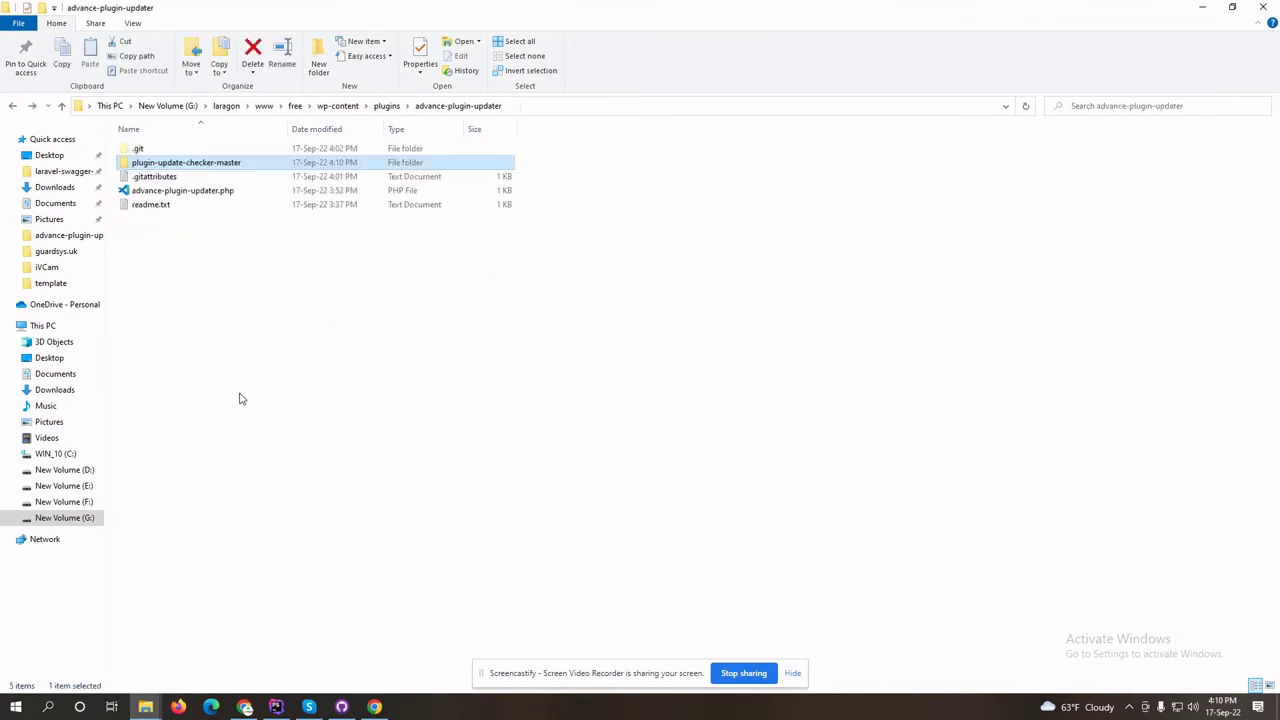
left_click(229, 339)
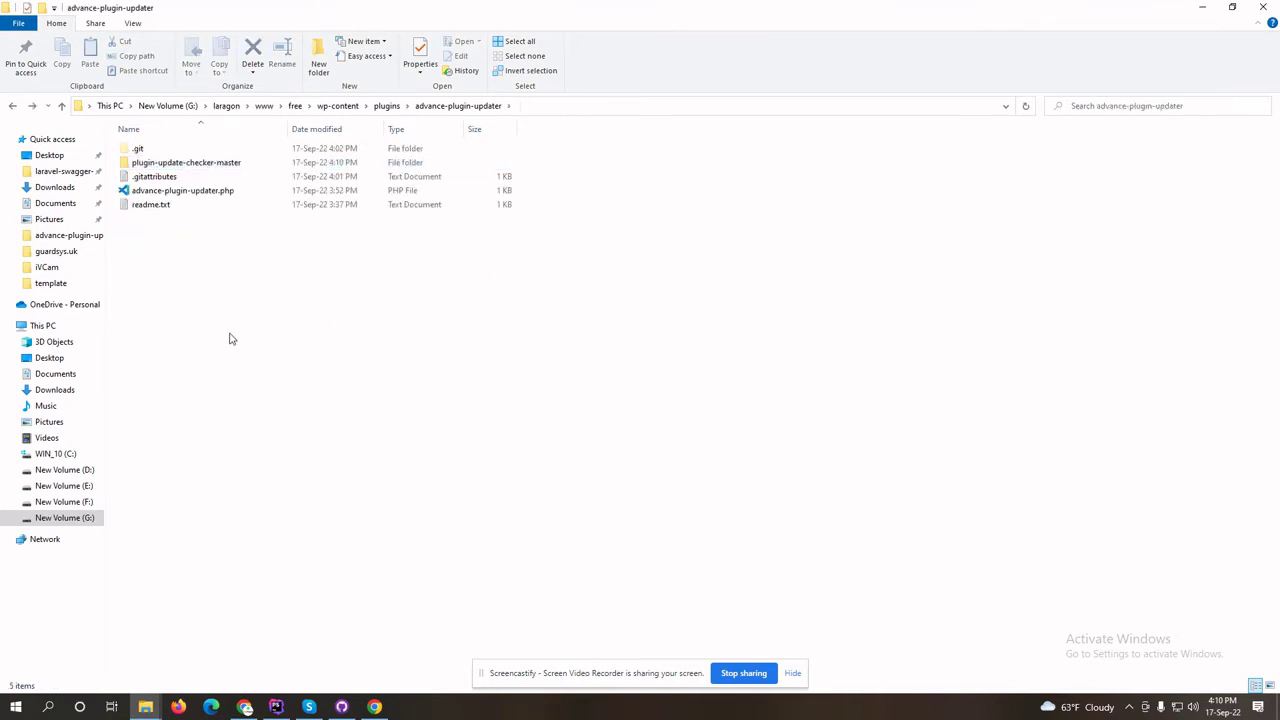
- In Chrome, scroll the plugin-update-checker README down to the GitHub Integration section
left_click(378, 707)
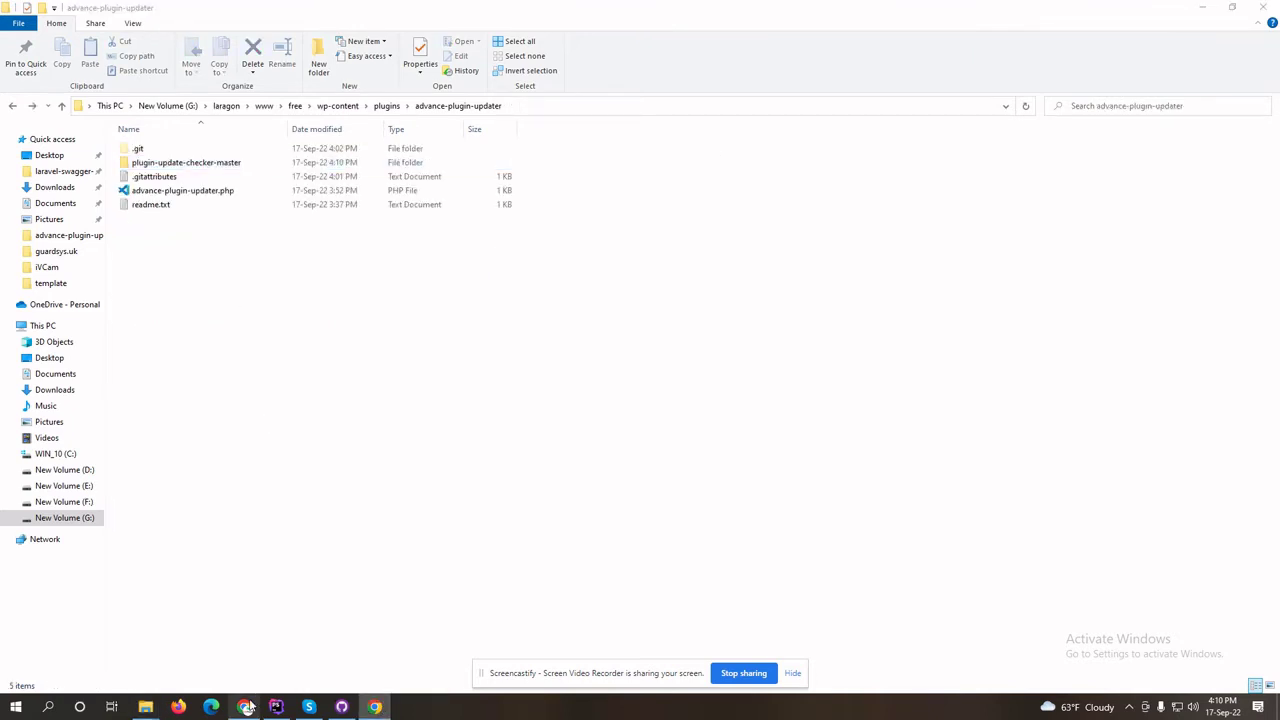
scroll(170, 349, "down", 15)
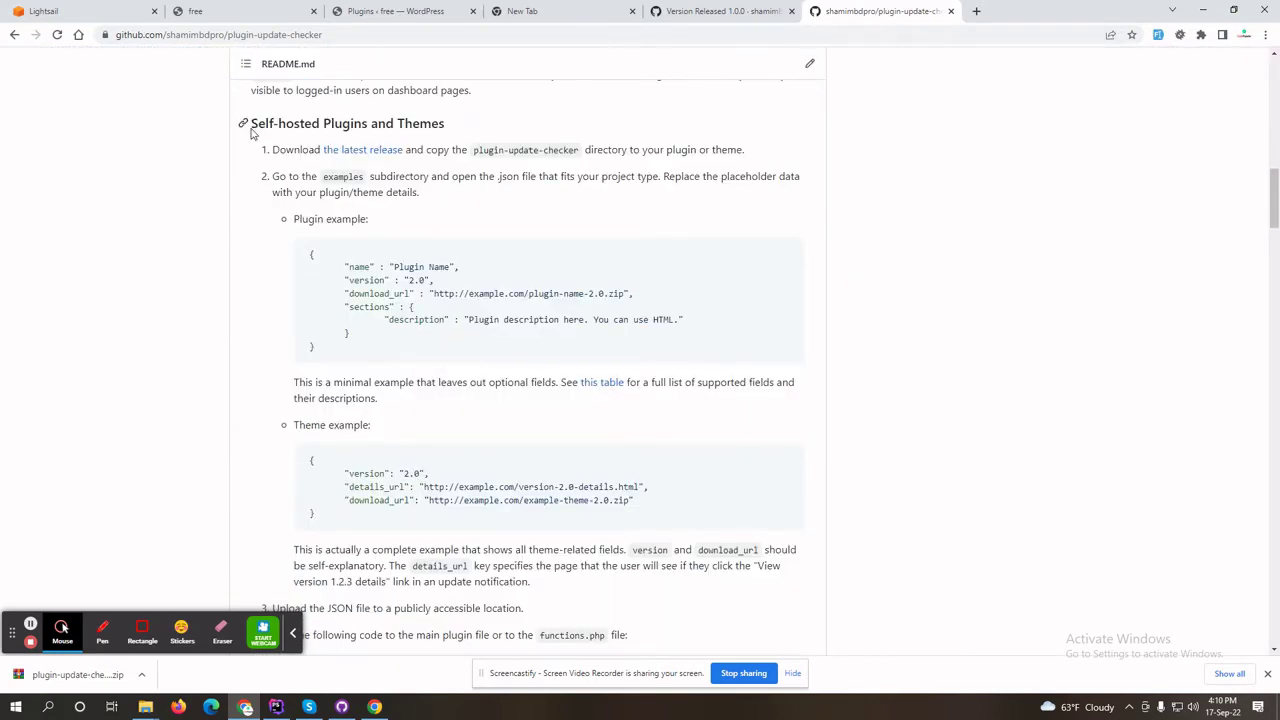
left_click_drag(253, 123, 491, 123)
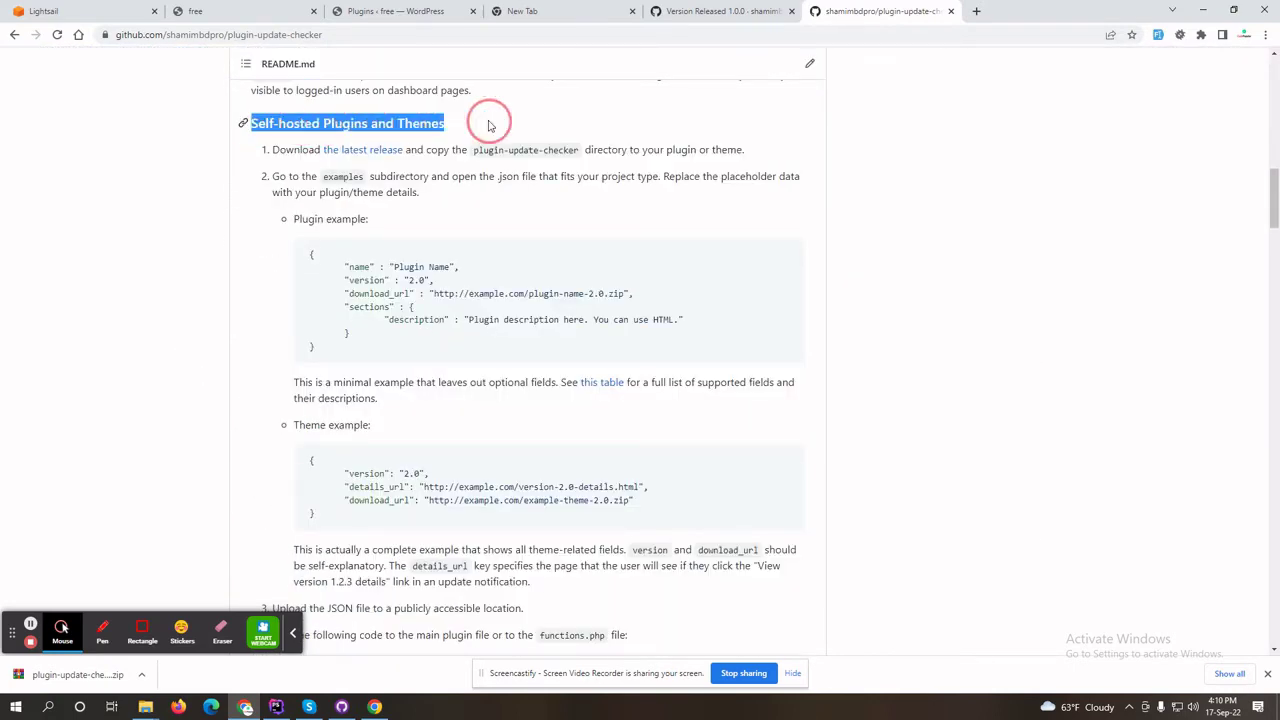
scroll(446, 299, "down", 15)
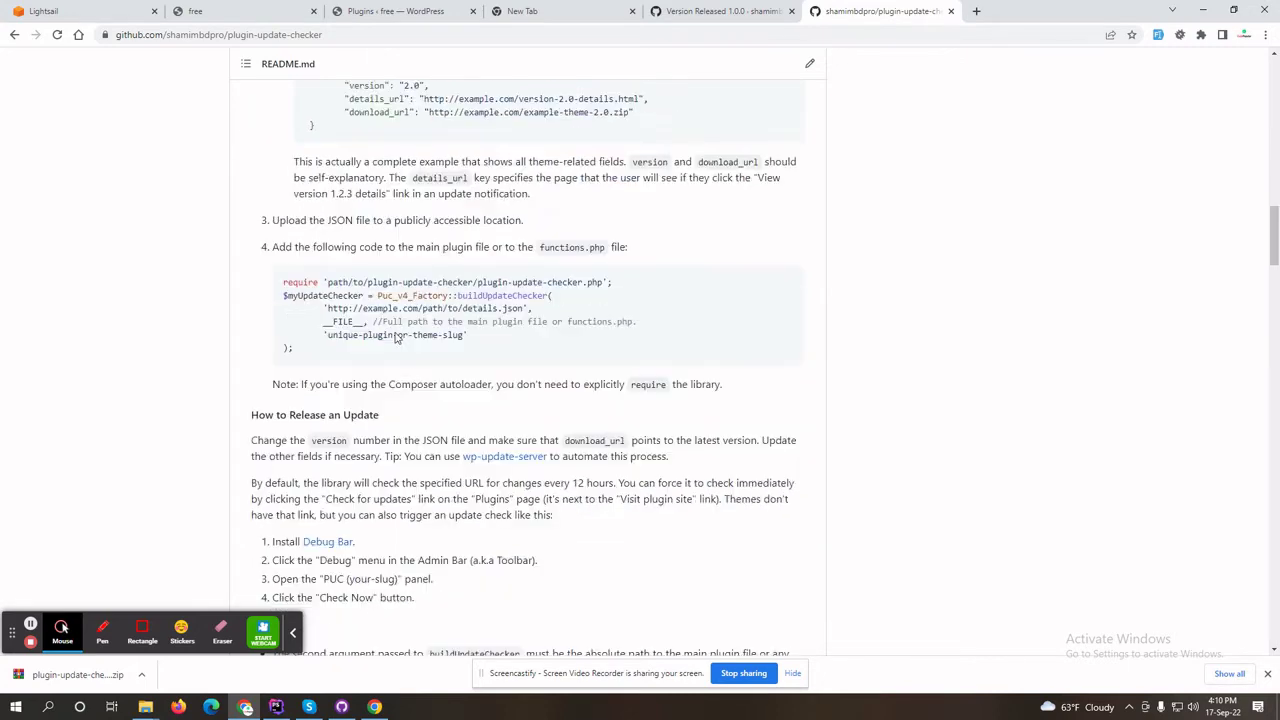
scroll(396, 338, "down", 1)
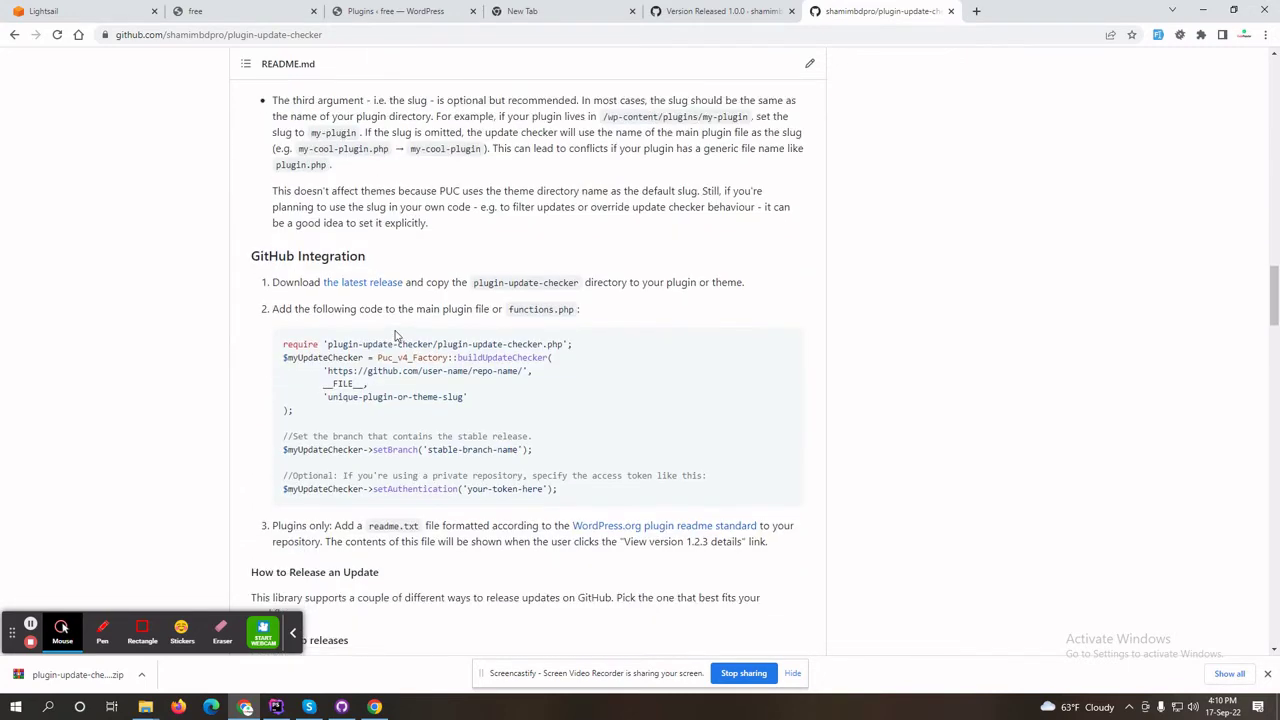
left_click_drag(245, 256, 391, 274)
left_click(152, 322)
scroll(362, 354, "down", 1)
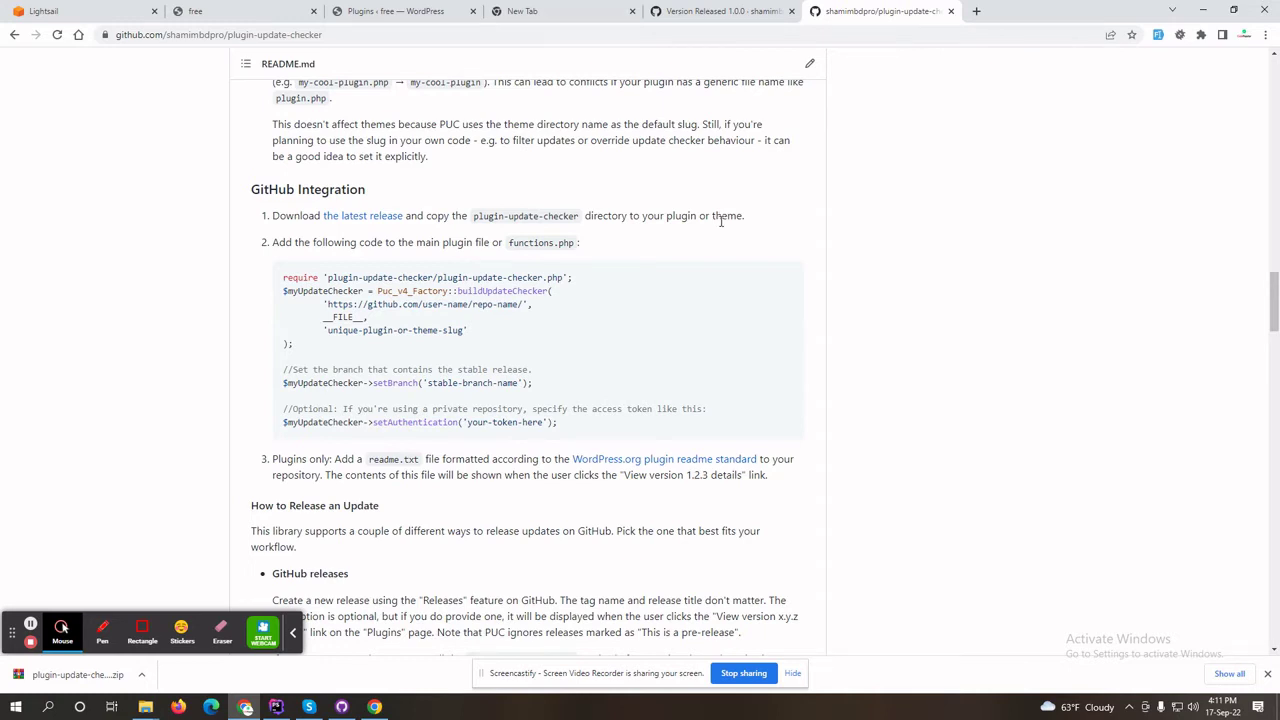
- Select the GitHub Integration PHP code block and copy it
left_click_drag(600, 423, 285, 278)
scroll(563, 300, "down", 1)
scroll(563, 300, "up", 1)
left_click_drag(576, 430, 284, 277)
right_click(366, 303)
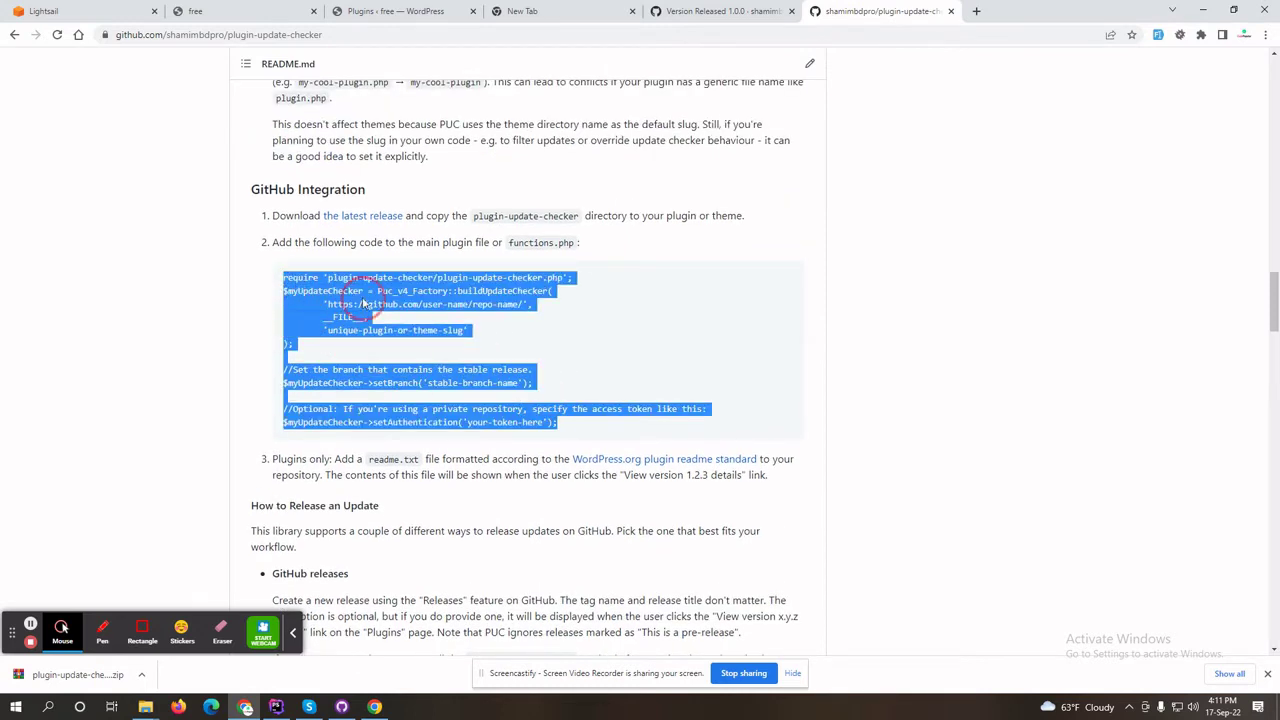
left_click(390, 312)
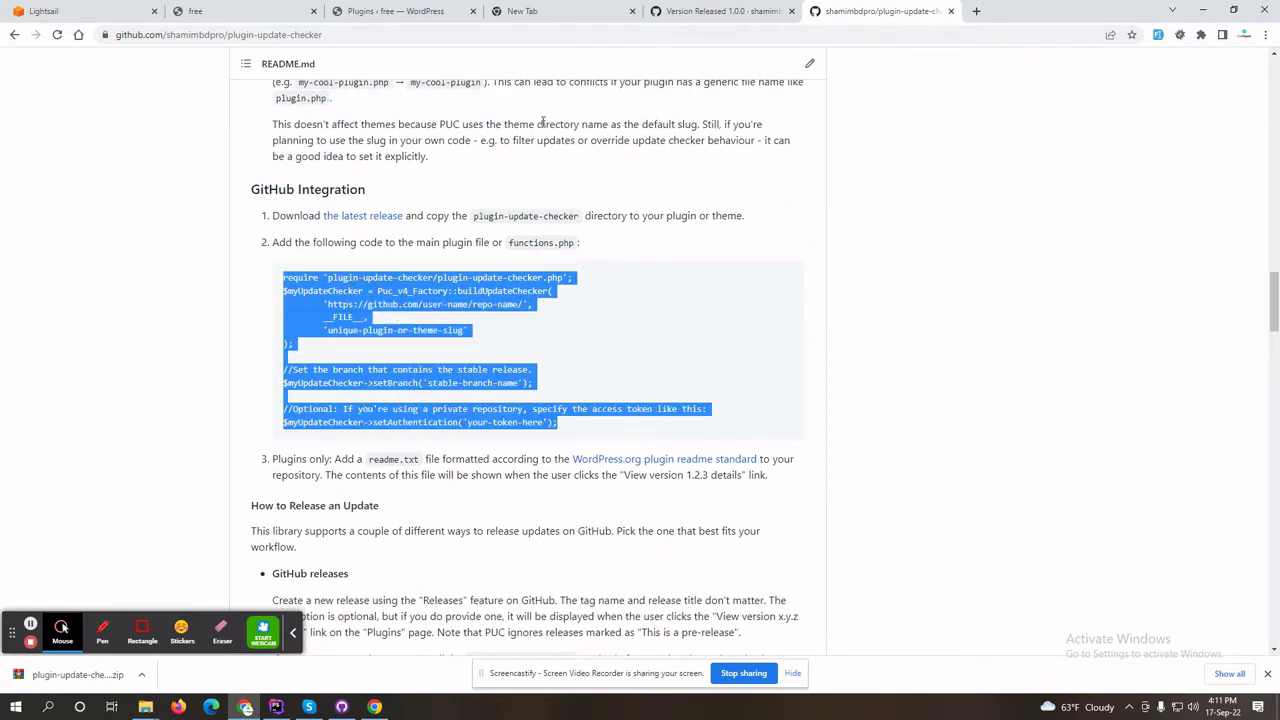
- Paste the copied update-checker snippet into advance-plugin-updater.php after the footer hook
left_click(276, 707)
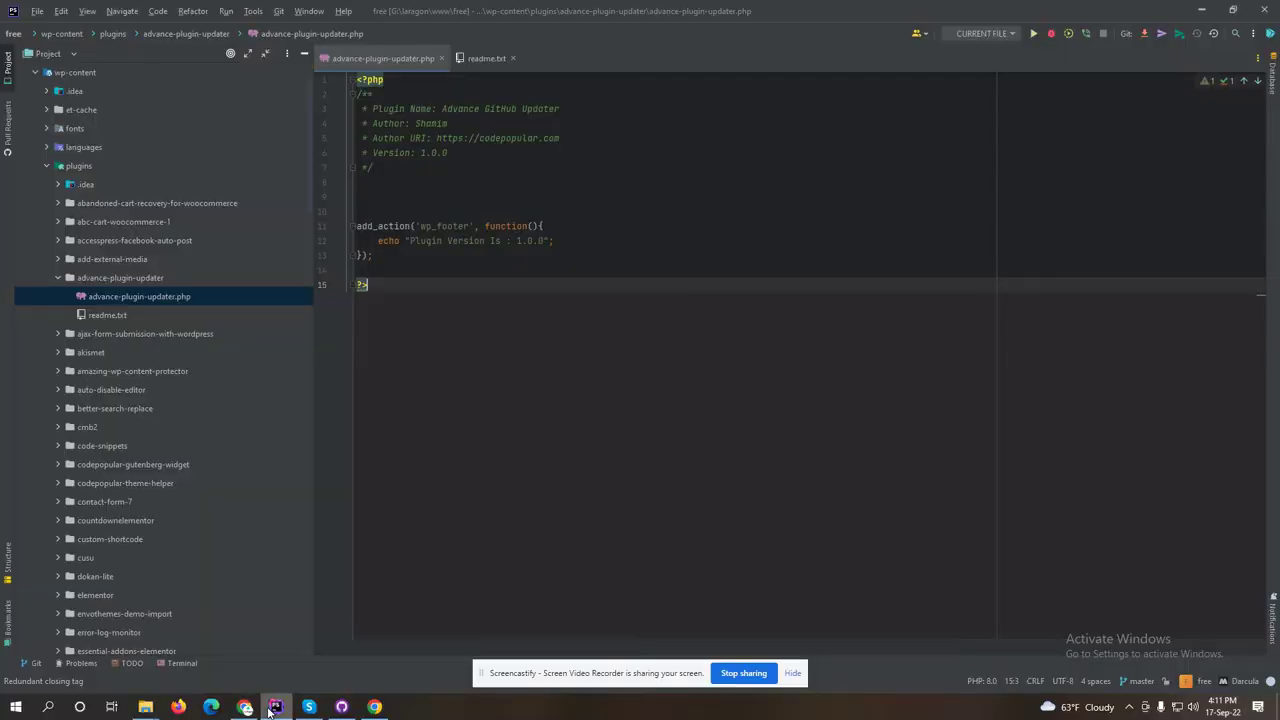
left_click(422, 266)
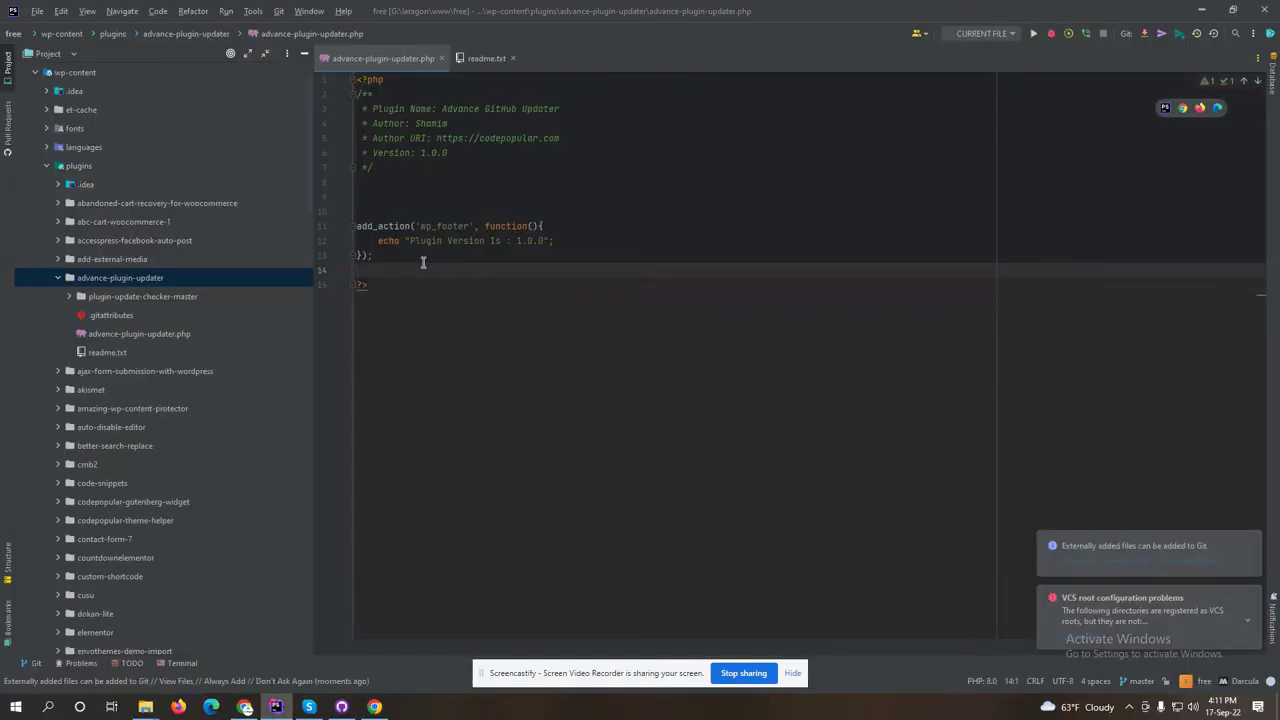
key("Return")
key("Return")
key("Return")
key("Return")
key("Up")
key("Up")
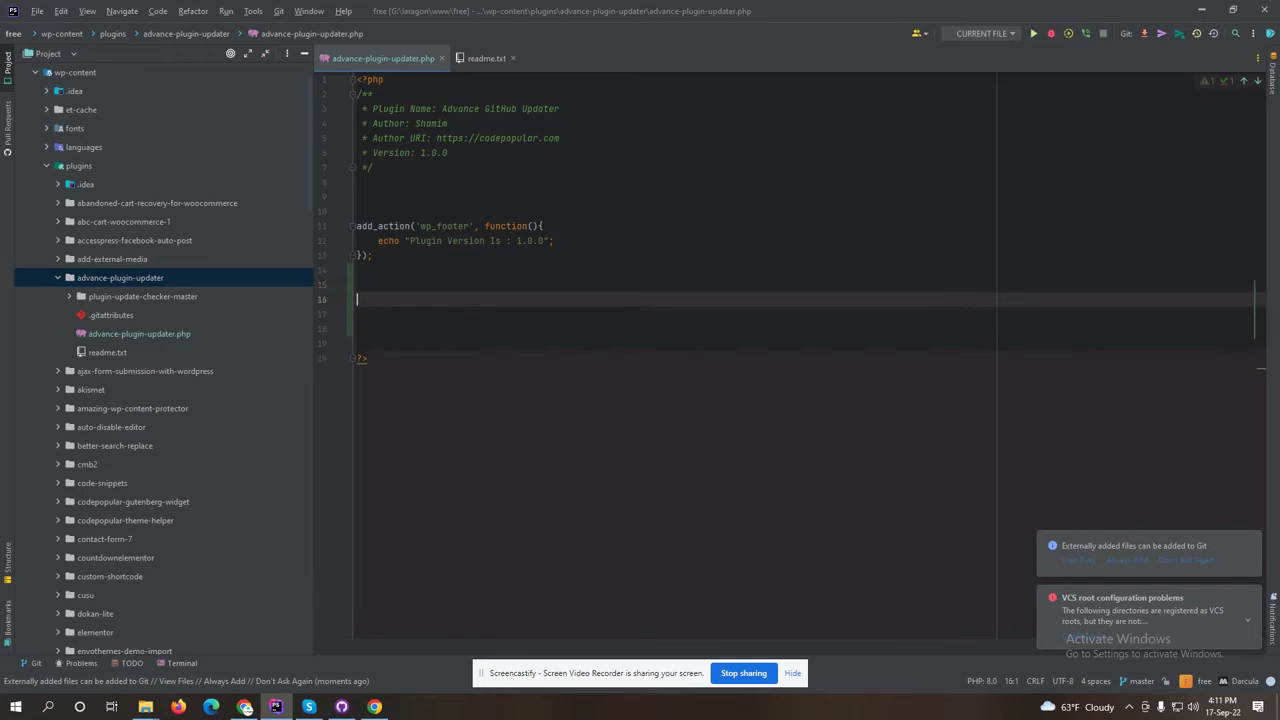
key("ctrl+v")
- Add a '// Plugin Updater.' comment above the pasted require line
left_click(404, 284)
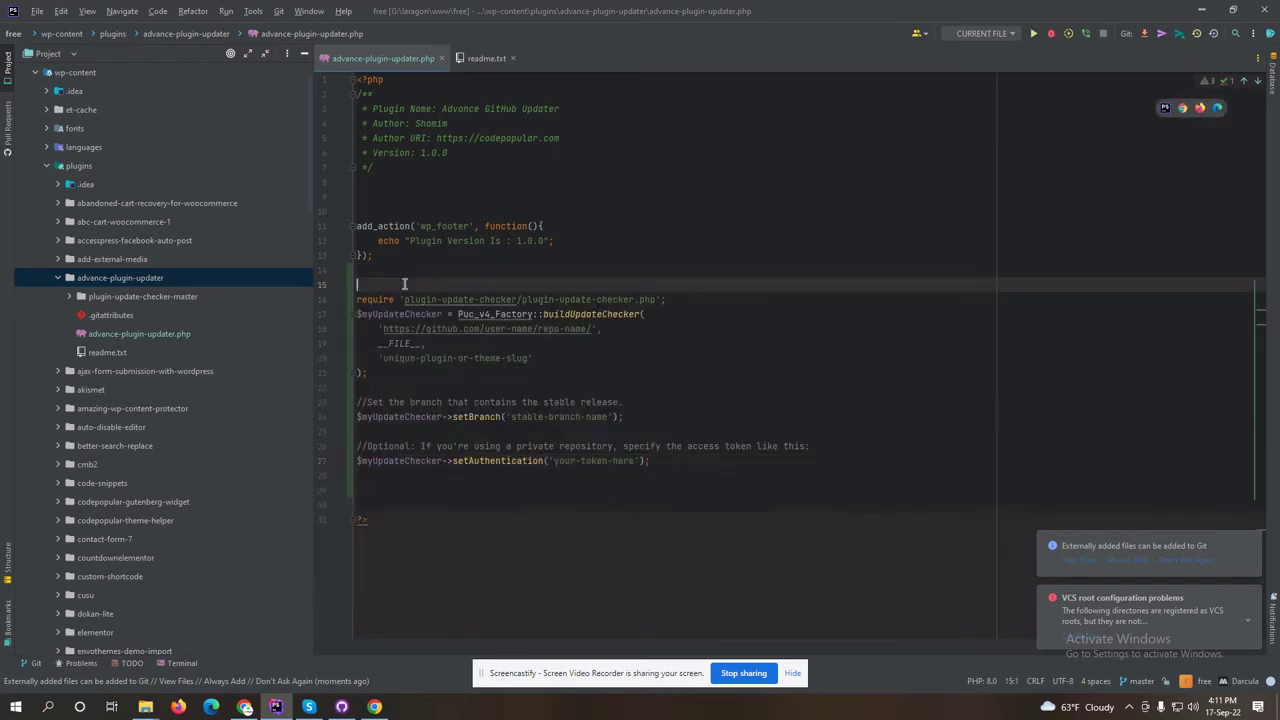
key("Return")
key("Up")
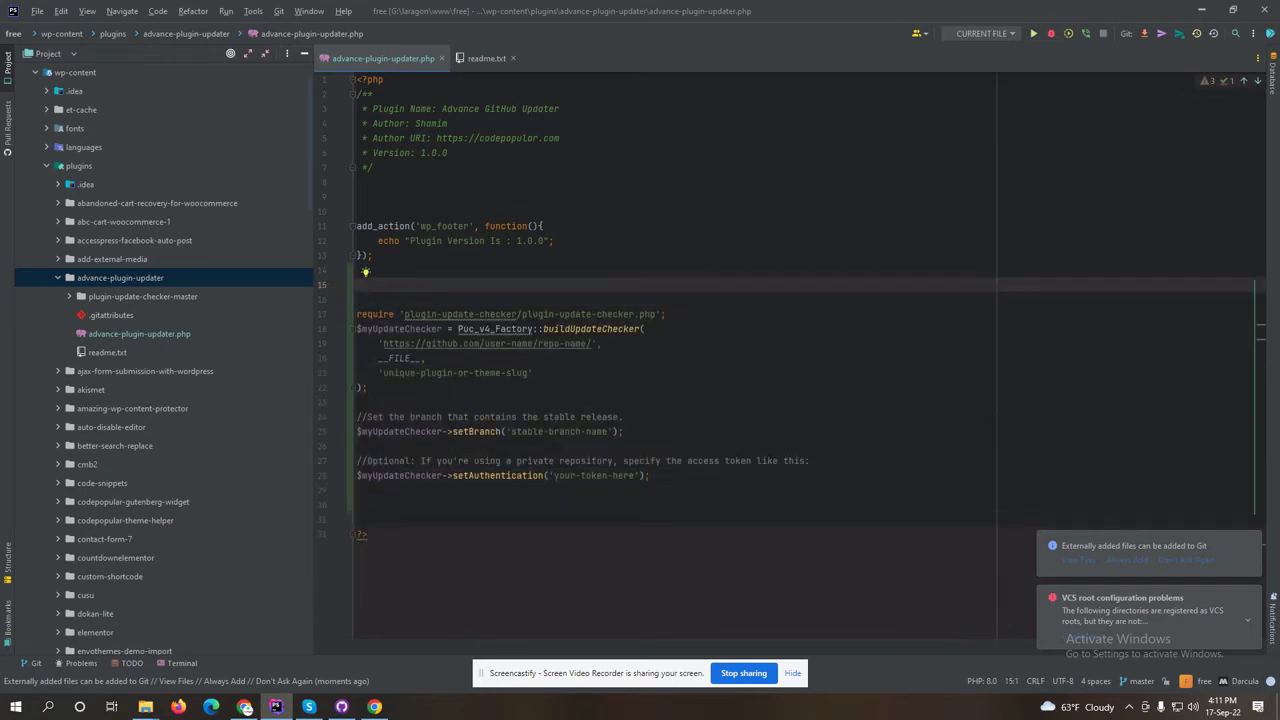
type("// Plugin Updater")
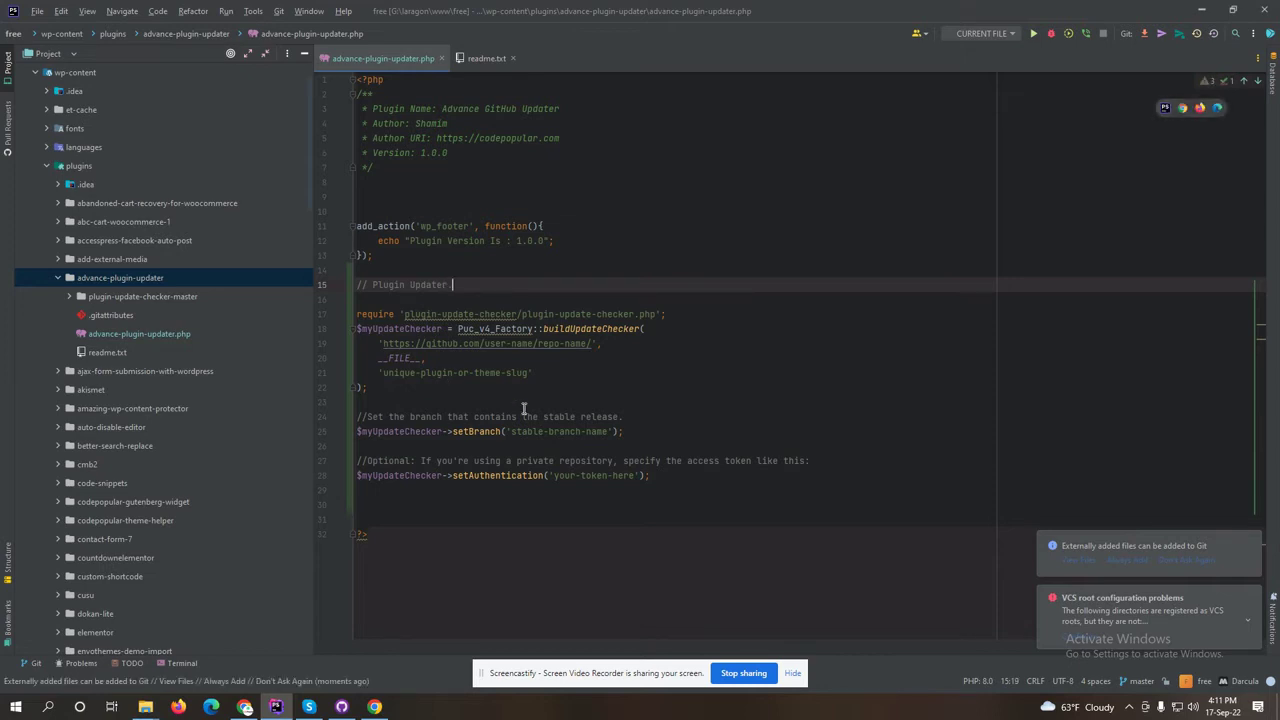
left_click(723, 396)
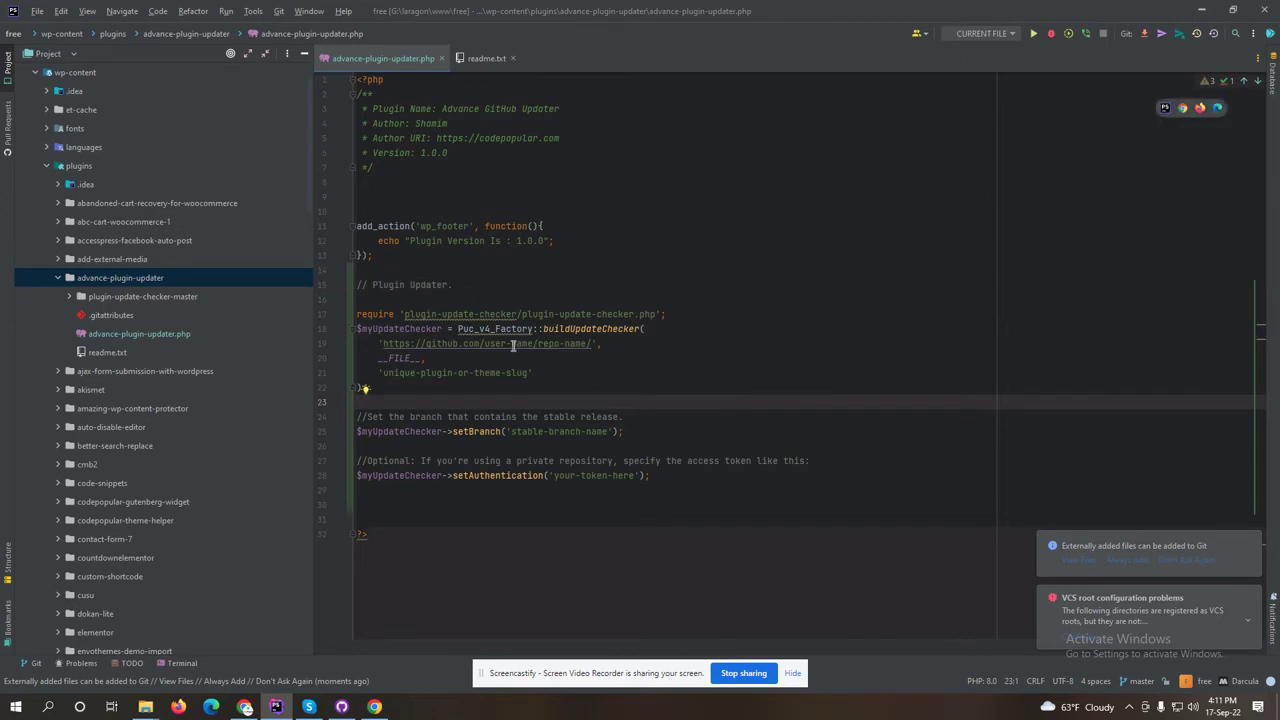
left_click(245, 707)
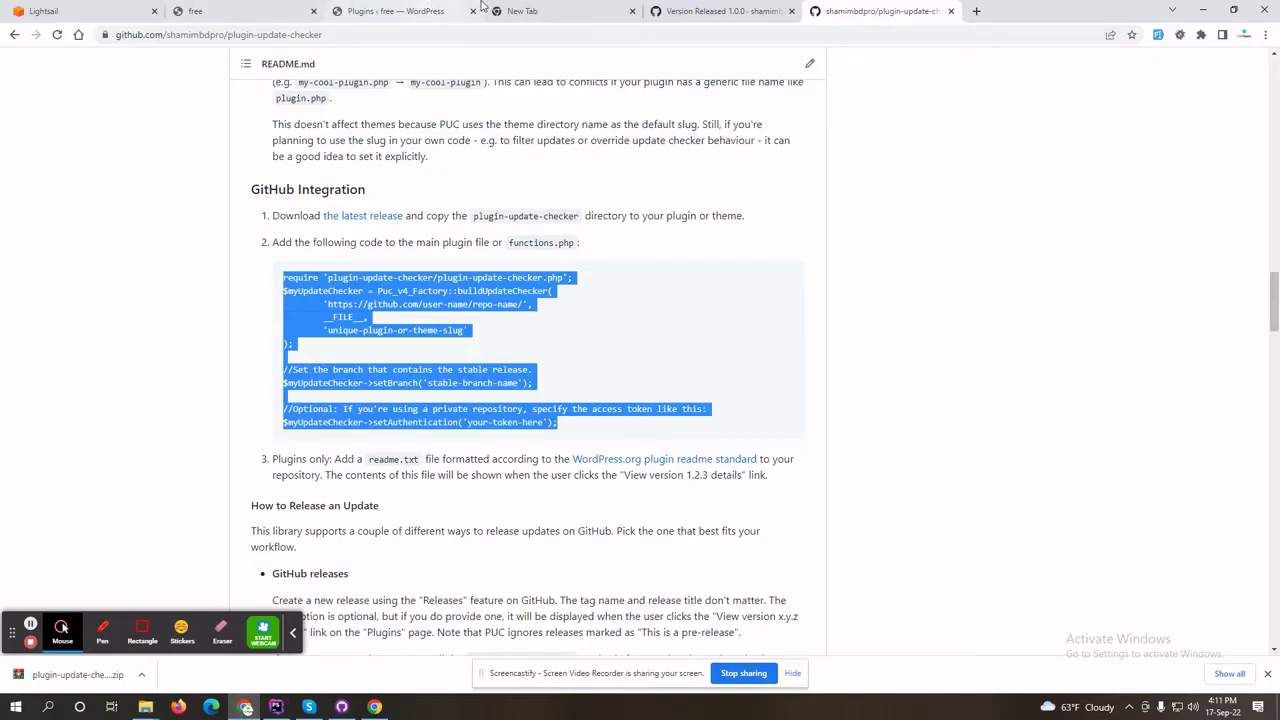
- Replace the placeholder URL on line 19 with the advance-plugin-updater repository URL
left_click(720, 11)
left_click(193, 114)
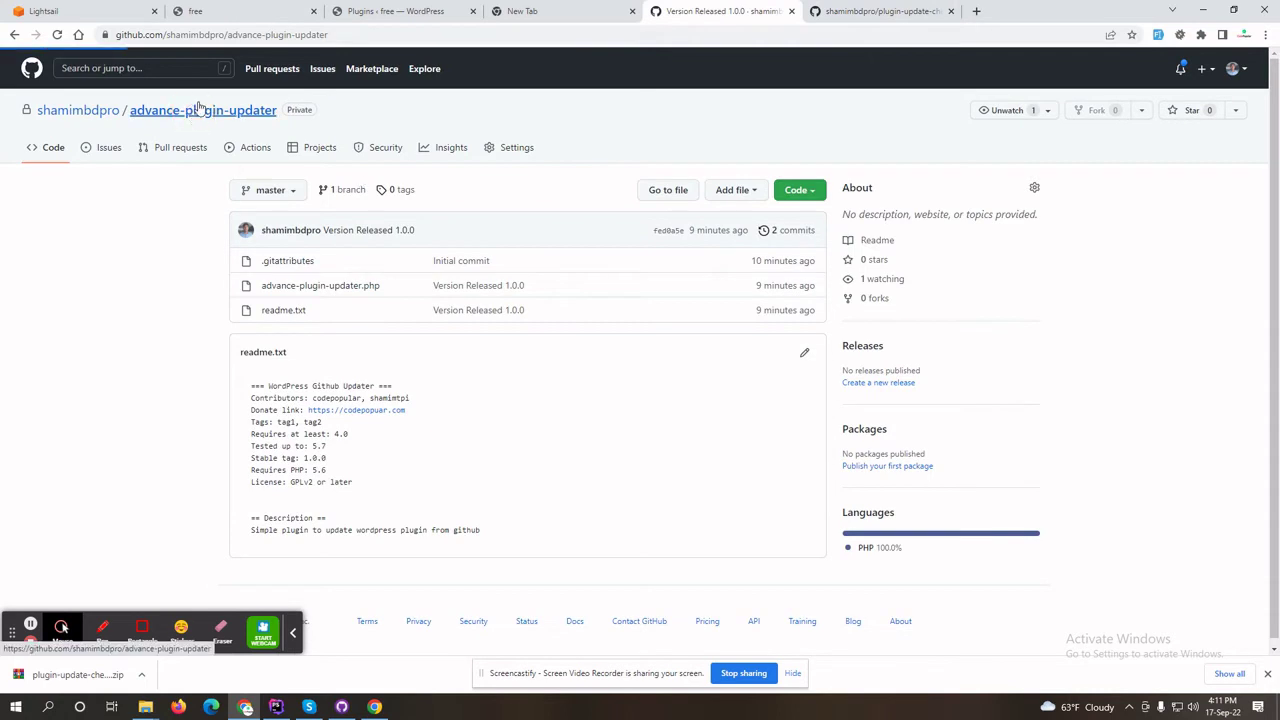
left_click(357, 33)
key("ctrl+c")
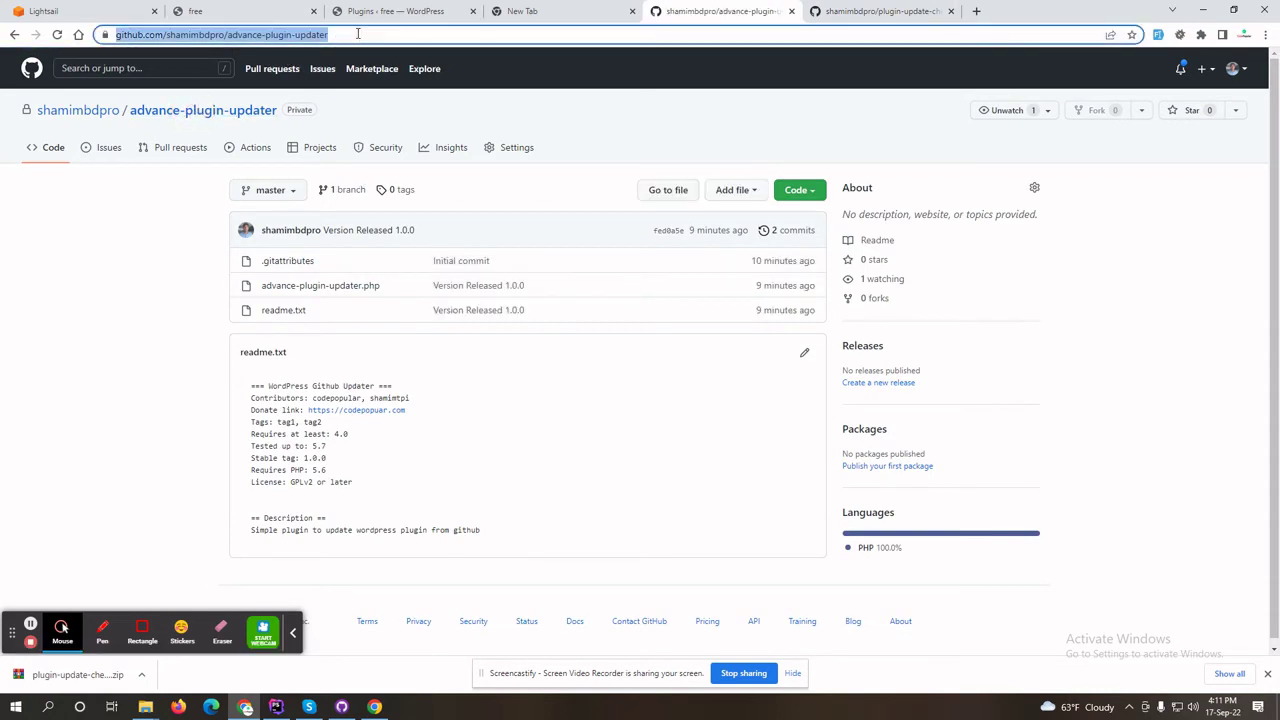
key("alt+Tab")
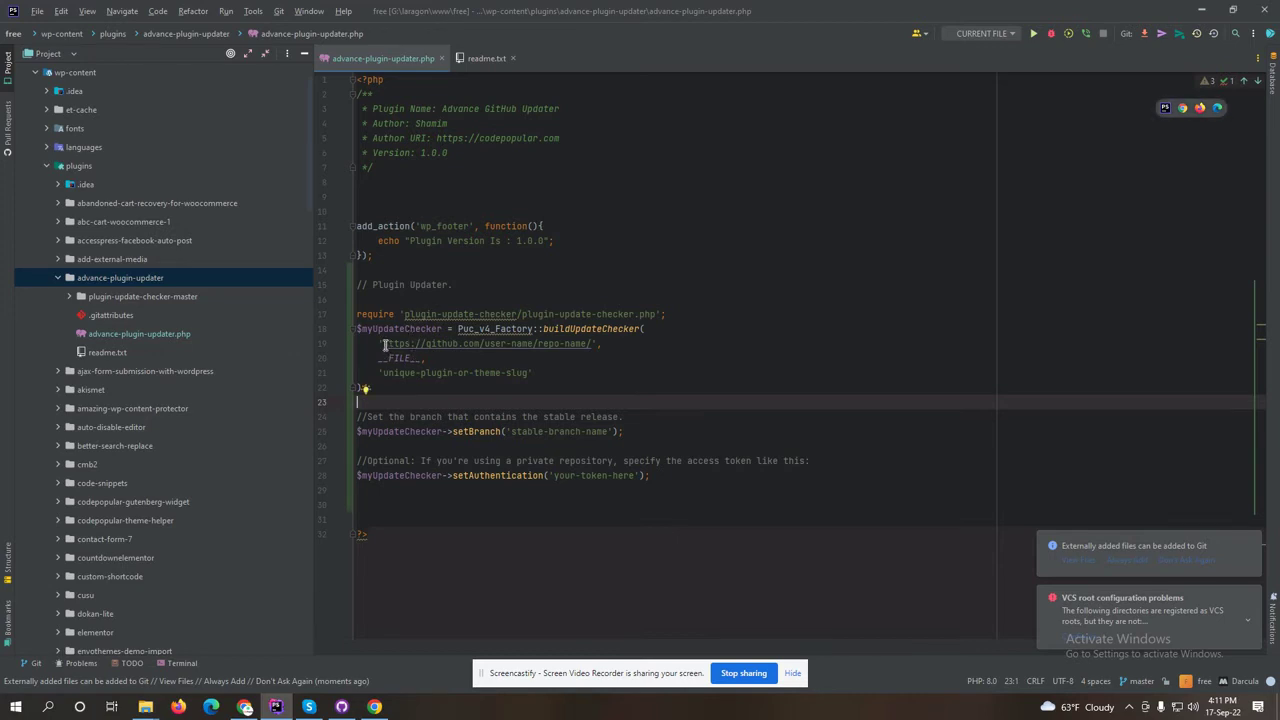
left_click_drag(384, 345, 588, 346)
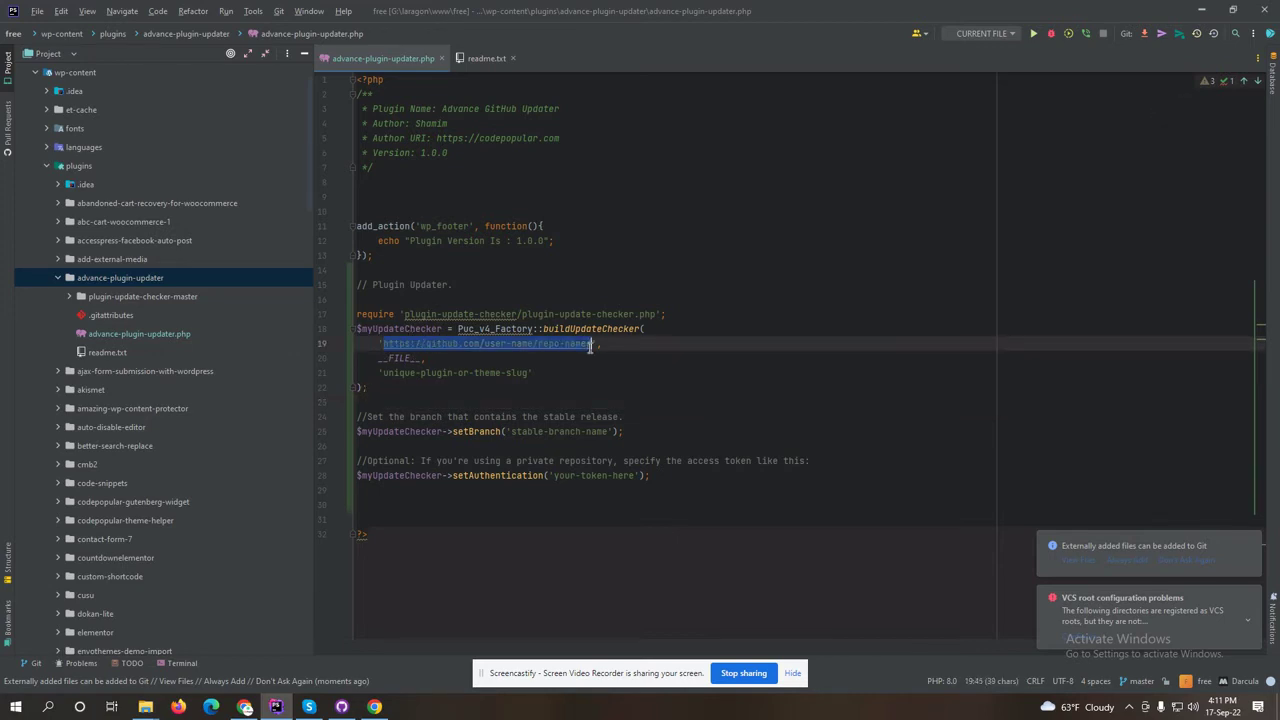
key("ctrl+v")
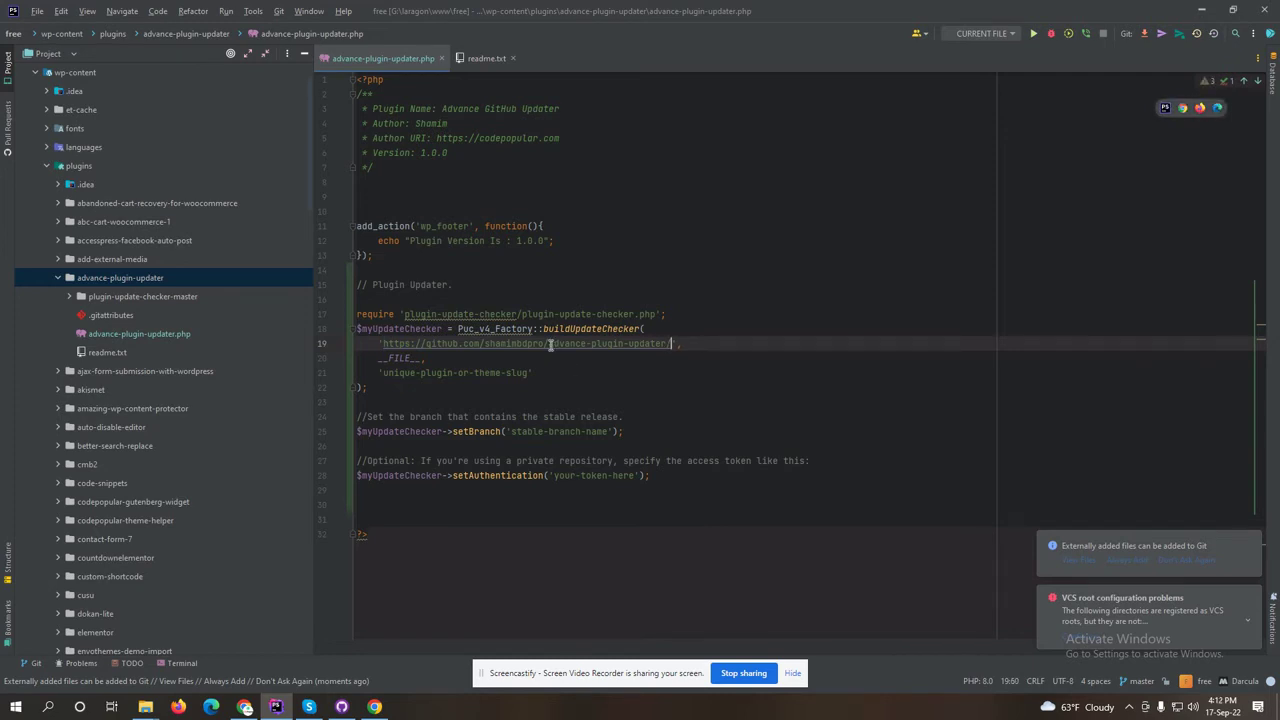
- Change the slug on line 21 to 'advance-plugin-updater'
left_click_drag(550, 344, 664, 343)
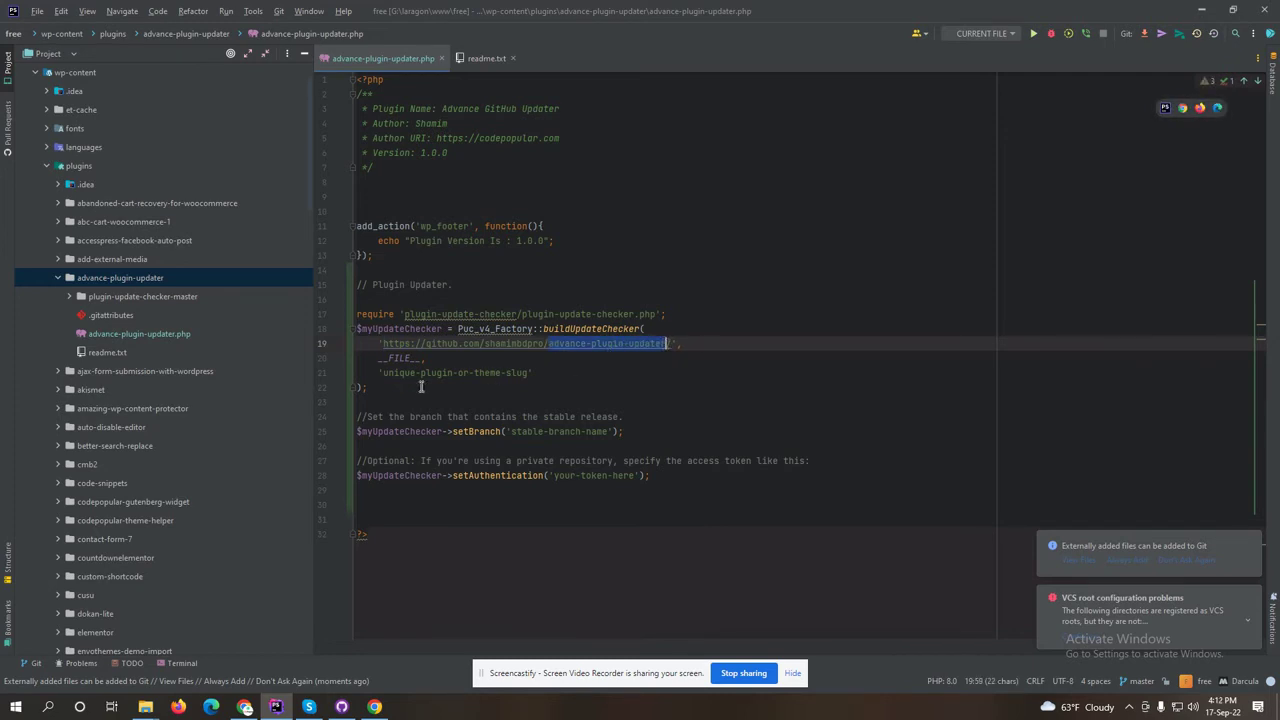
left_click_drag(384, 372, 530, 372)
type("advance-plugin-updater")
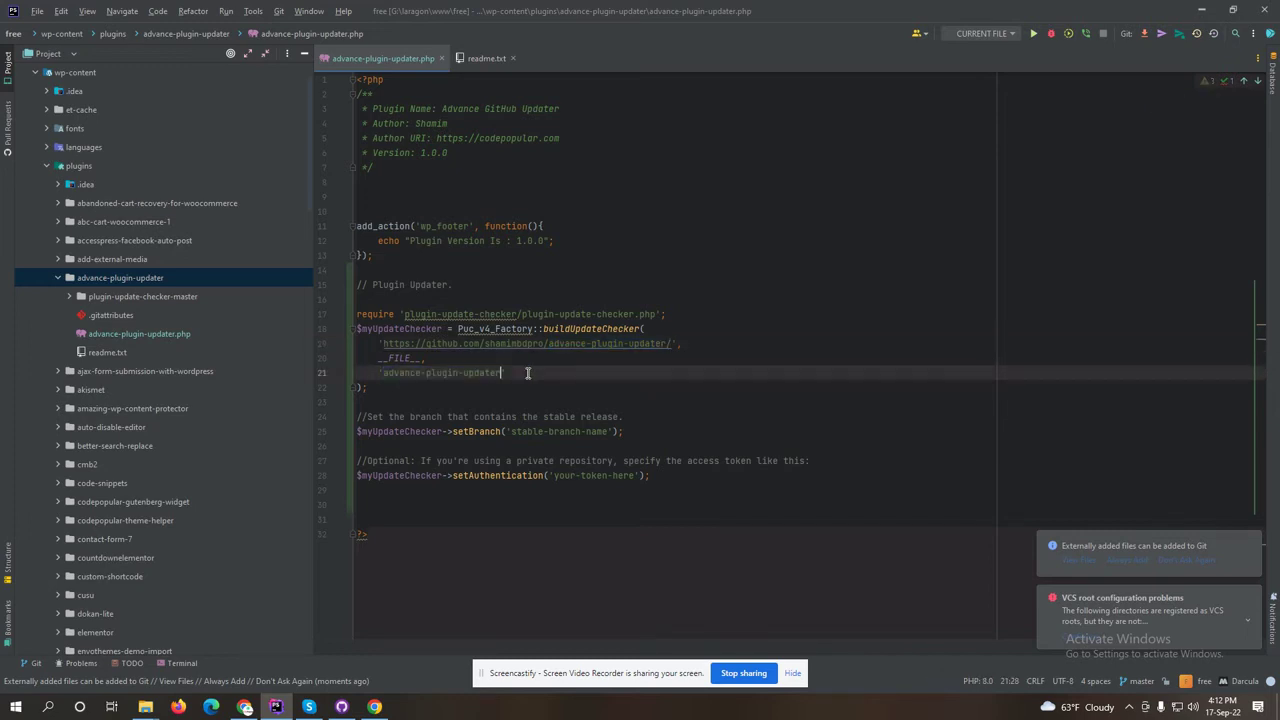
left_click(633, 377)
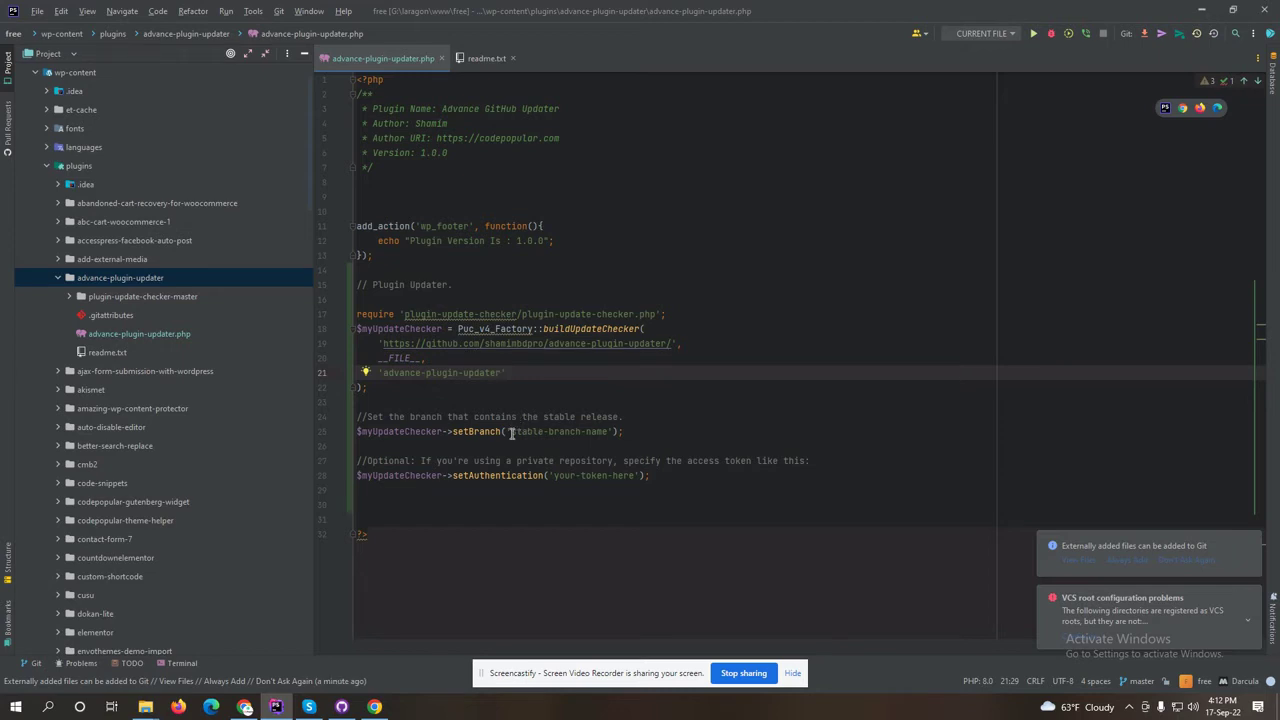
- Change the branch name on line 25 to 'master'
left_click_drag(511, 432, 604, 432)
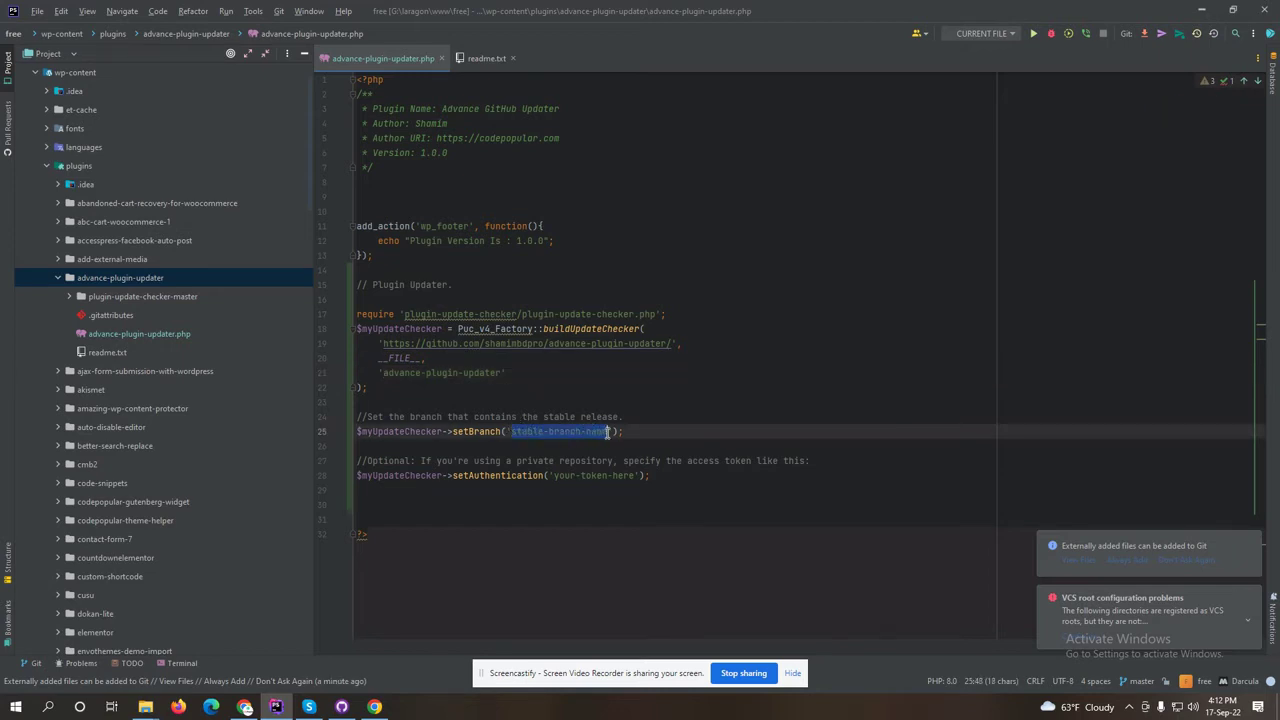
key("BackSpace")
type("master")
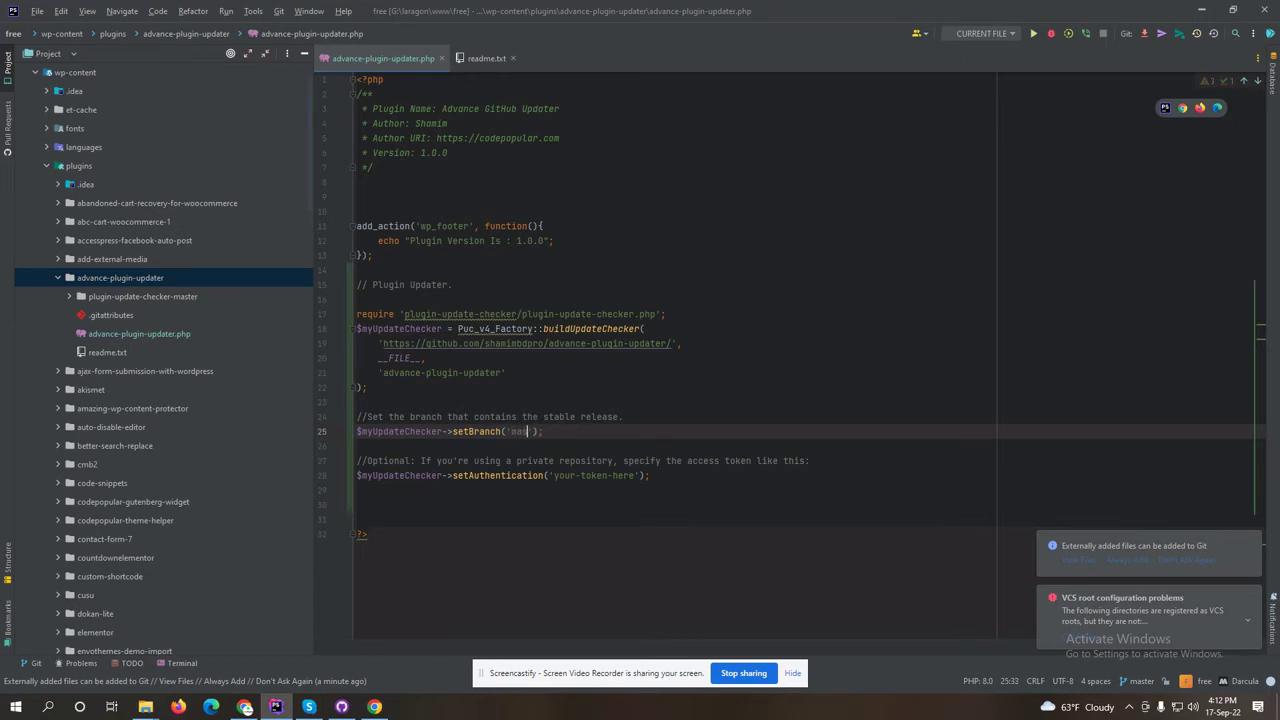
left_click(630, 514)
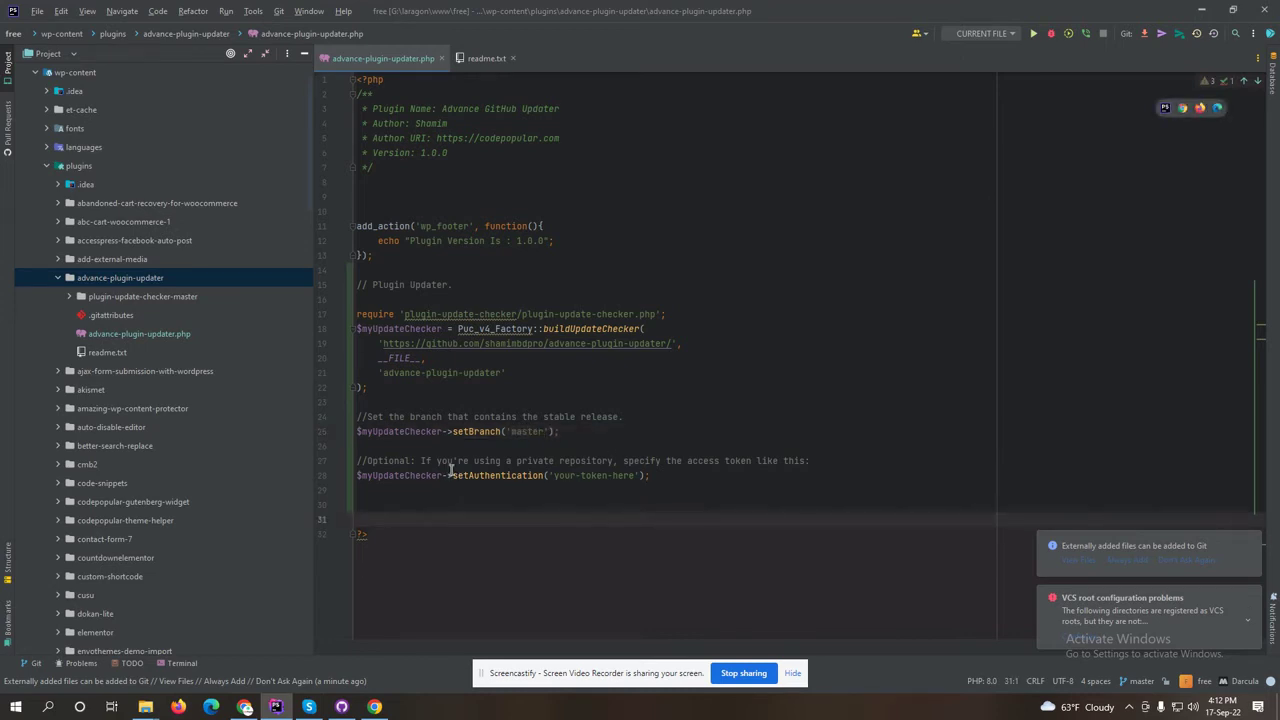
- Delete, then restore, the optional setAuthentication lines, keeping the your-token-here placeholder
left_click(701, 475)
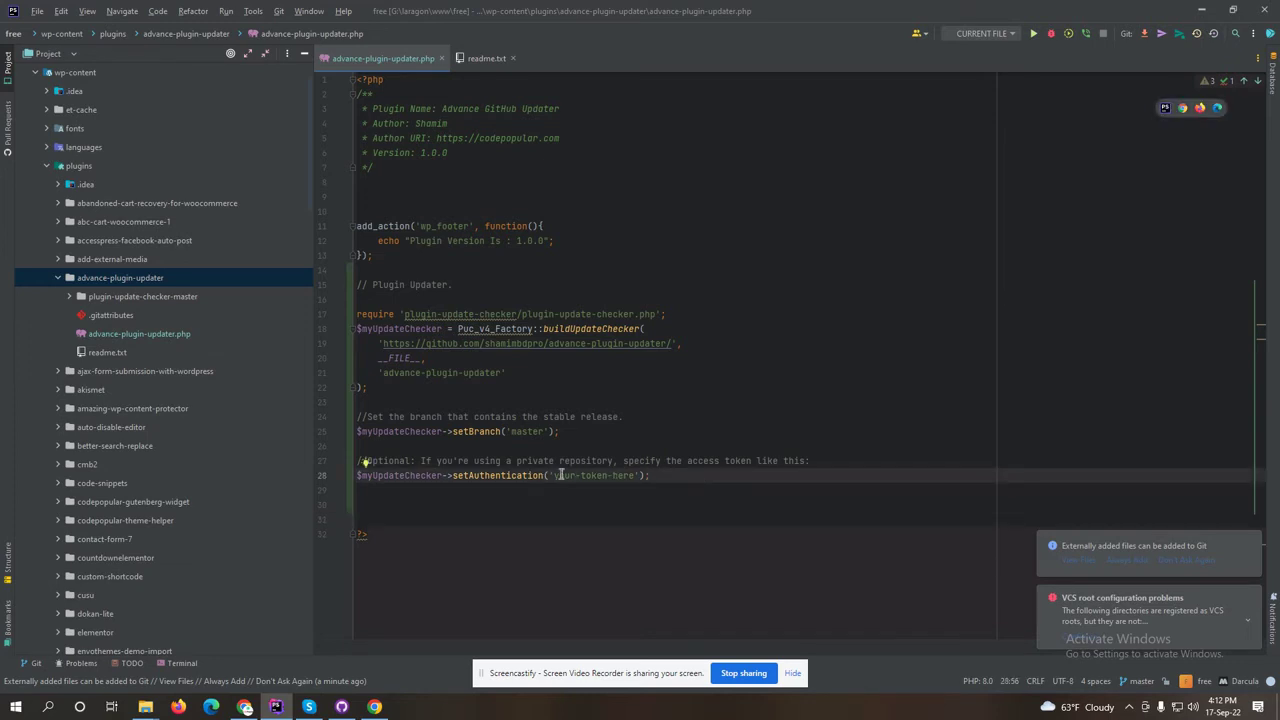
left_click_drag(556, 477, 634, 476)
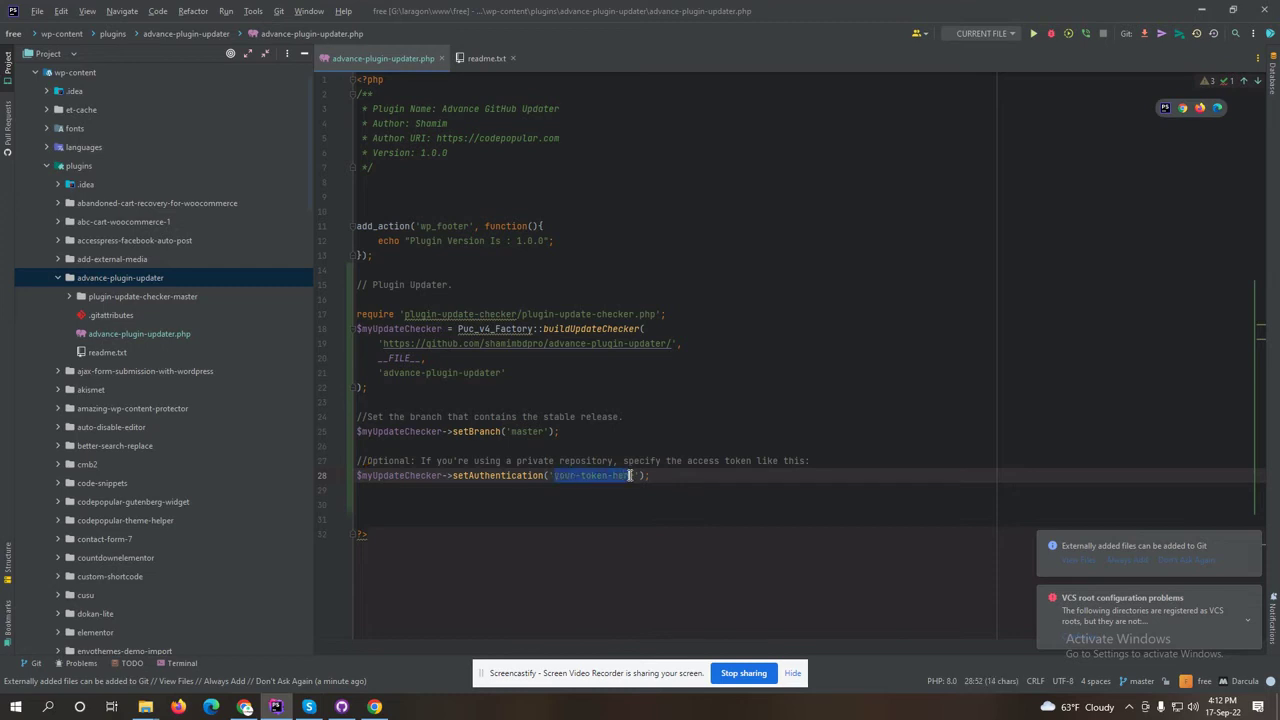
left_click(689, 472)
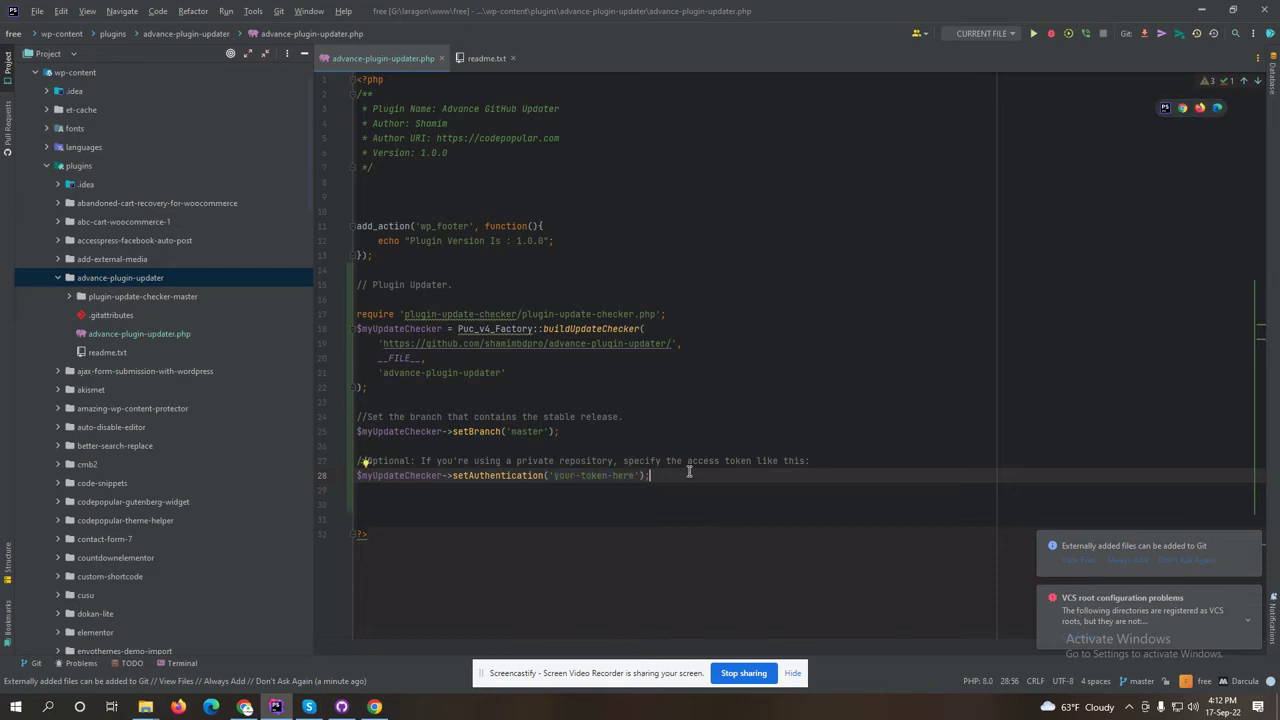
left_click_drag(714, 477, 700, 446)
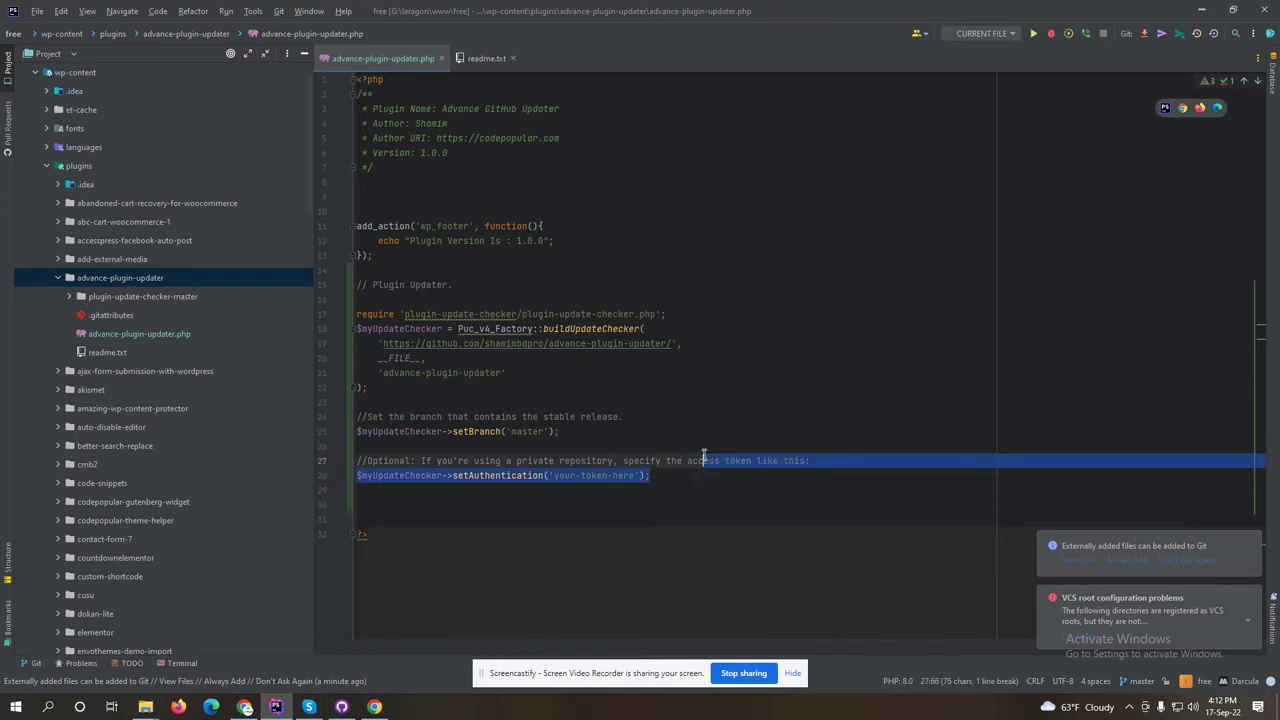
key("BackSpace")
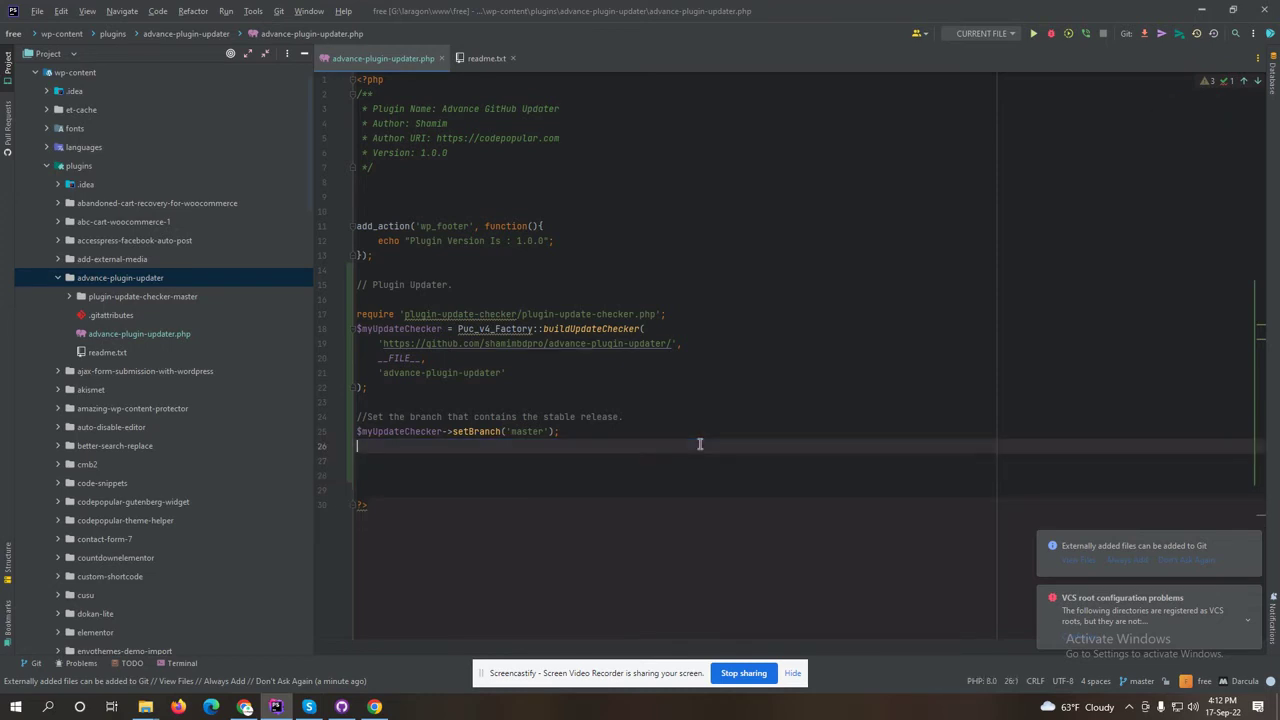
key("ctrl+z")
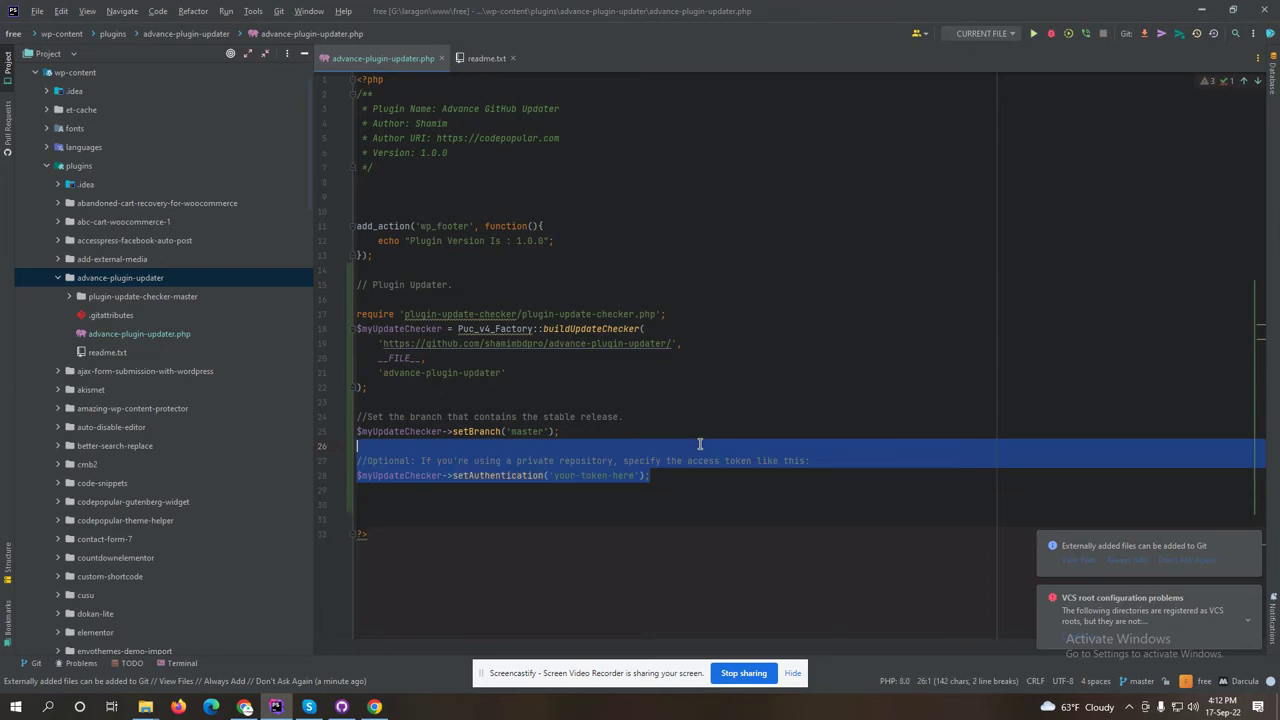
left_click(700, 444)
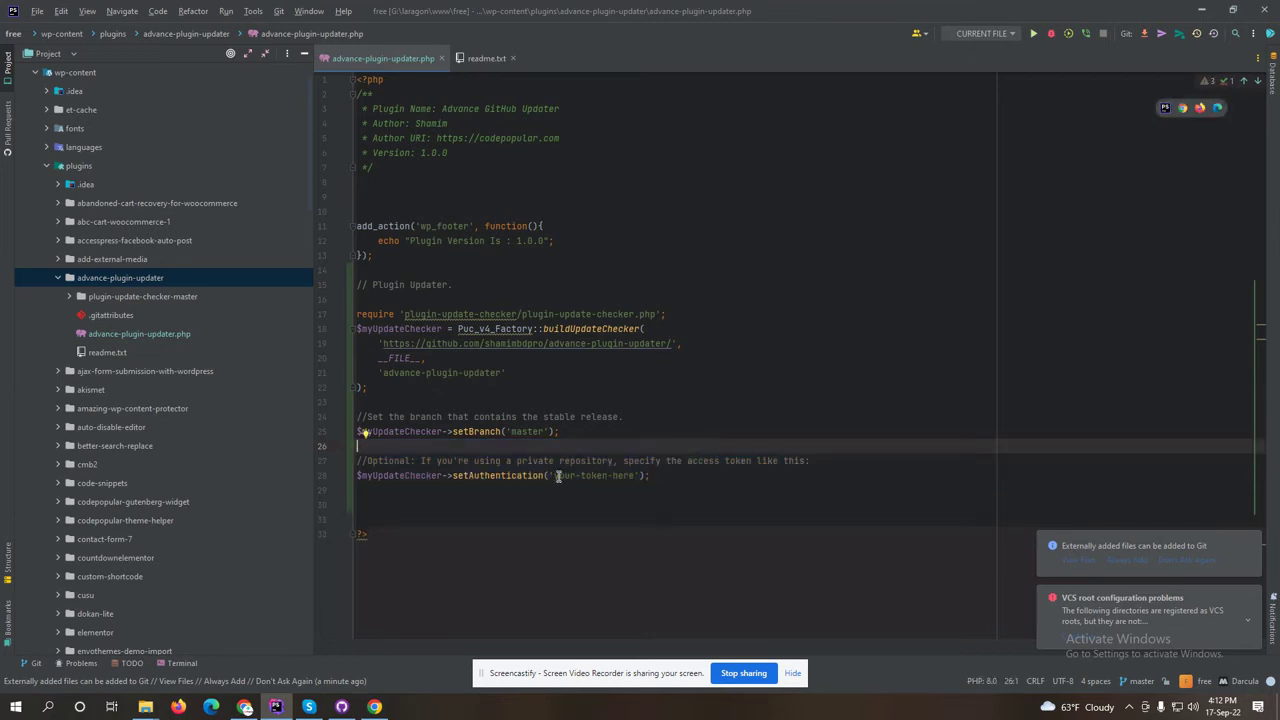
left_click_drag(556, 476, 631, 476)
left_click(713, 407)
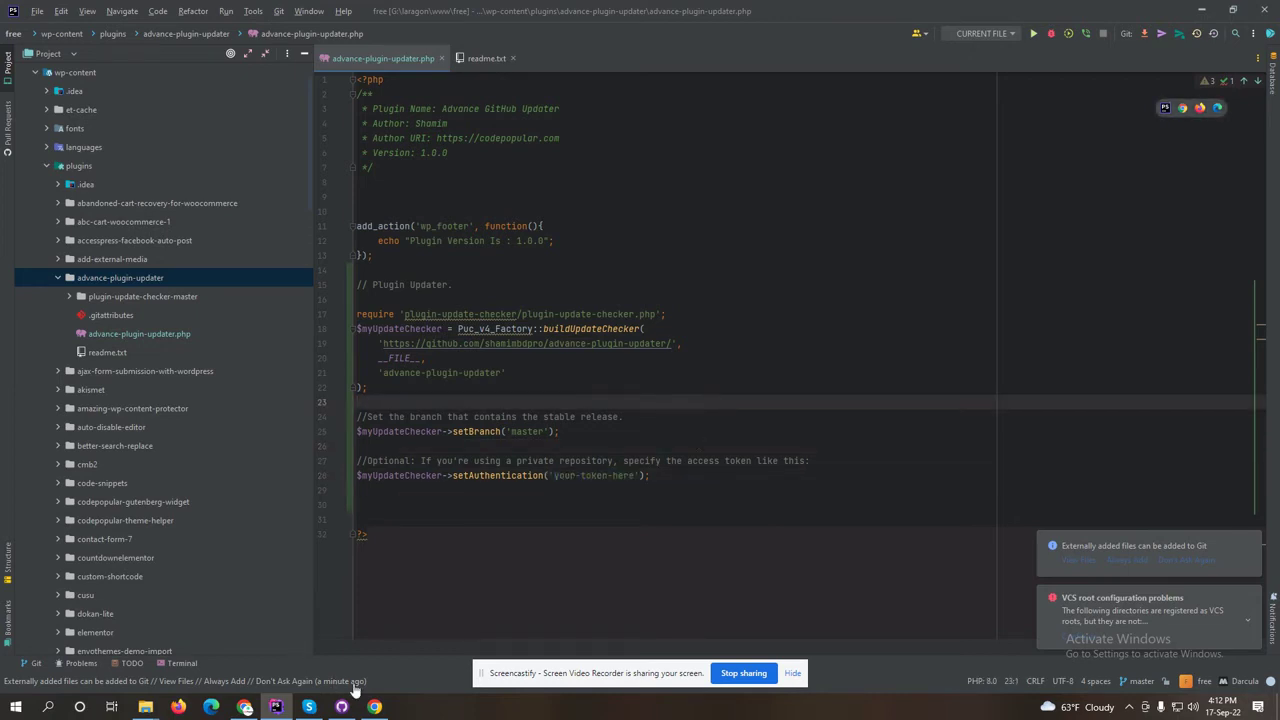
- Go to GitHub Developer settings and start a new personal access token
left_click(257, 710)
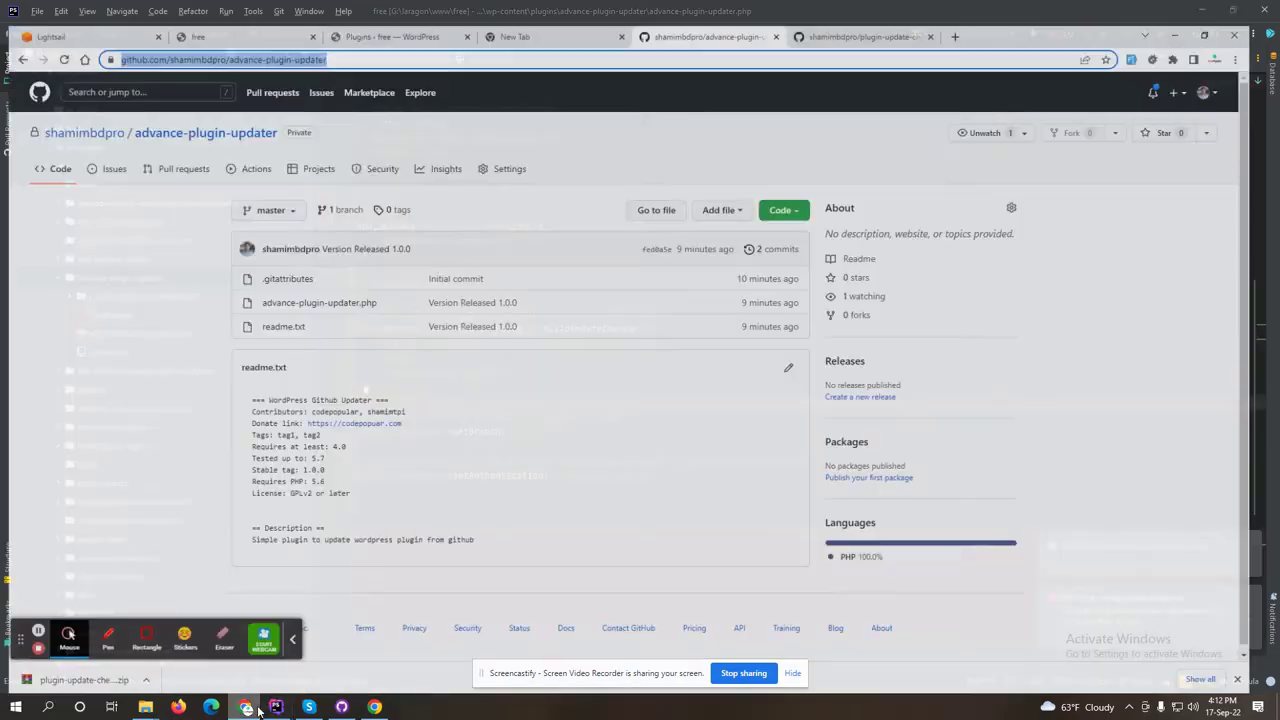
left_click(1236, 68)
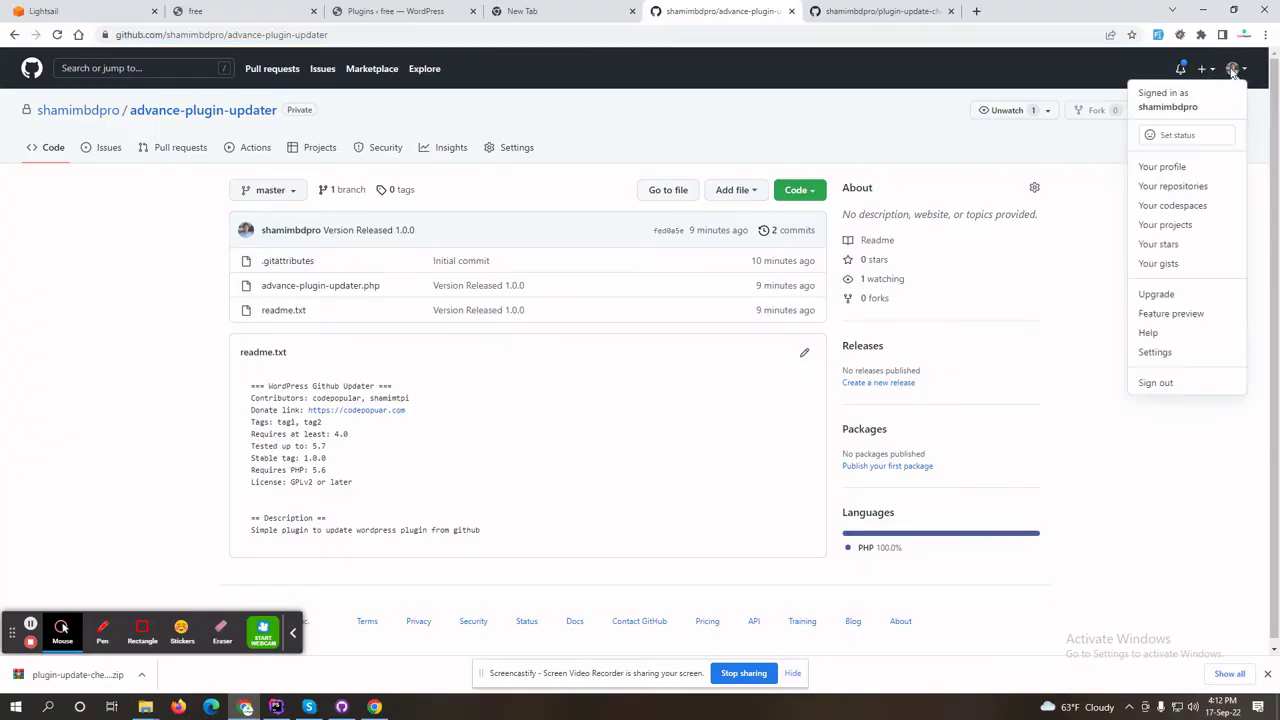
left_click(1153, 360)
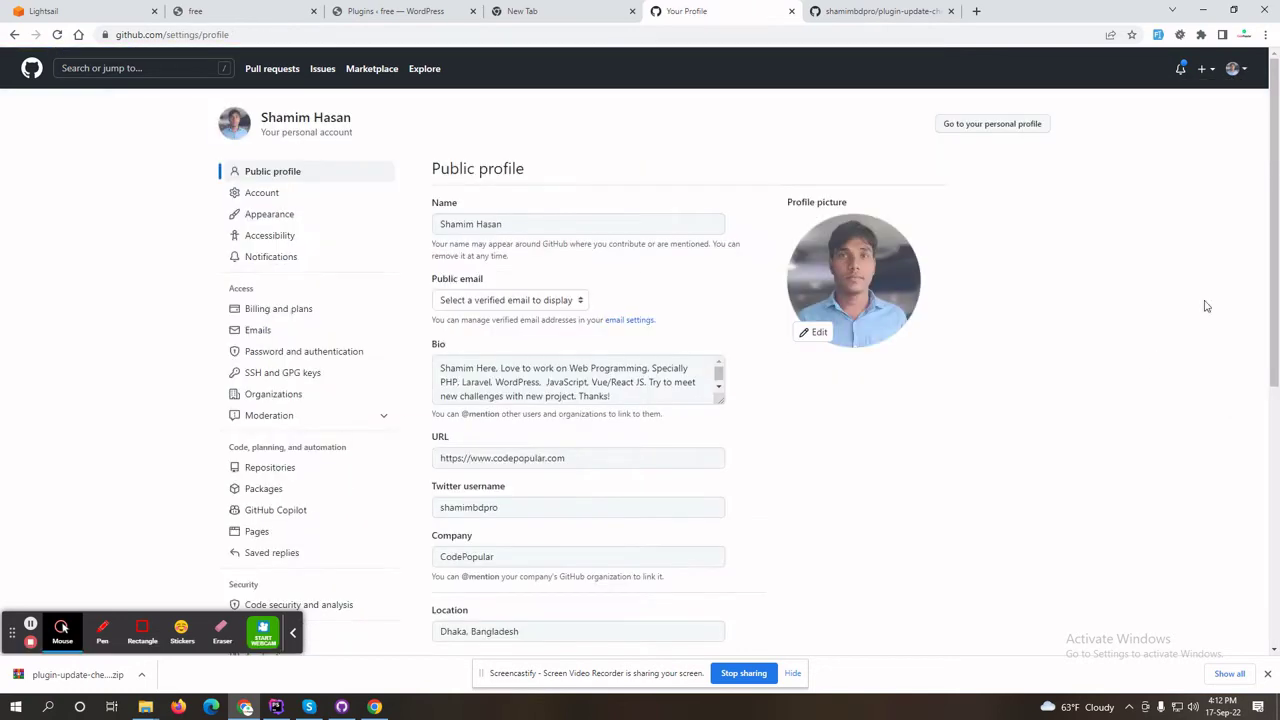
scroll(370, 425, "down", 1)
scroll(517, 409, "down", 3)
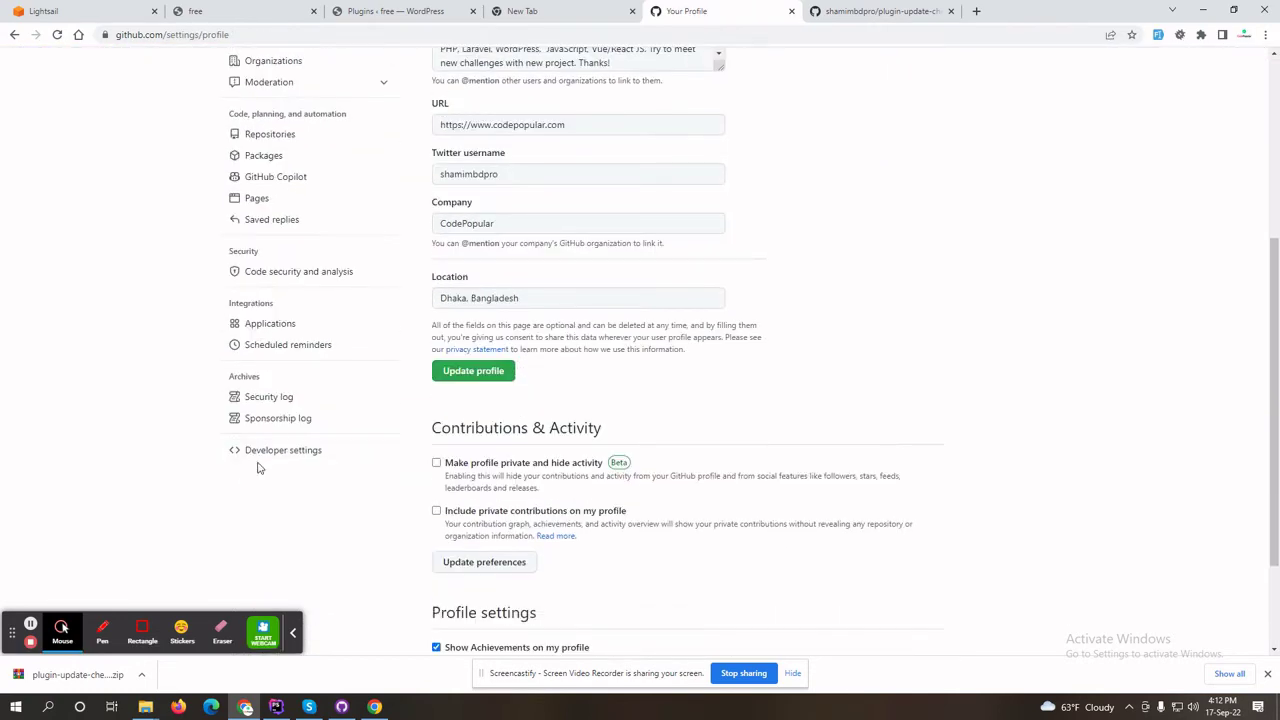
left_click(281, 436)
left_click(280, 450)
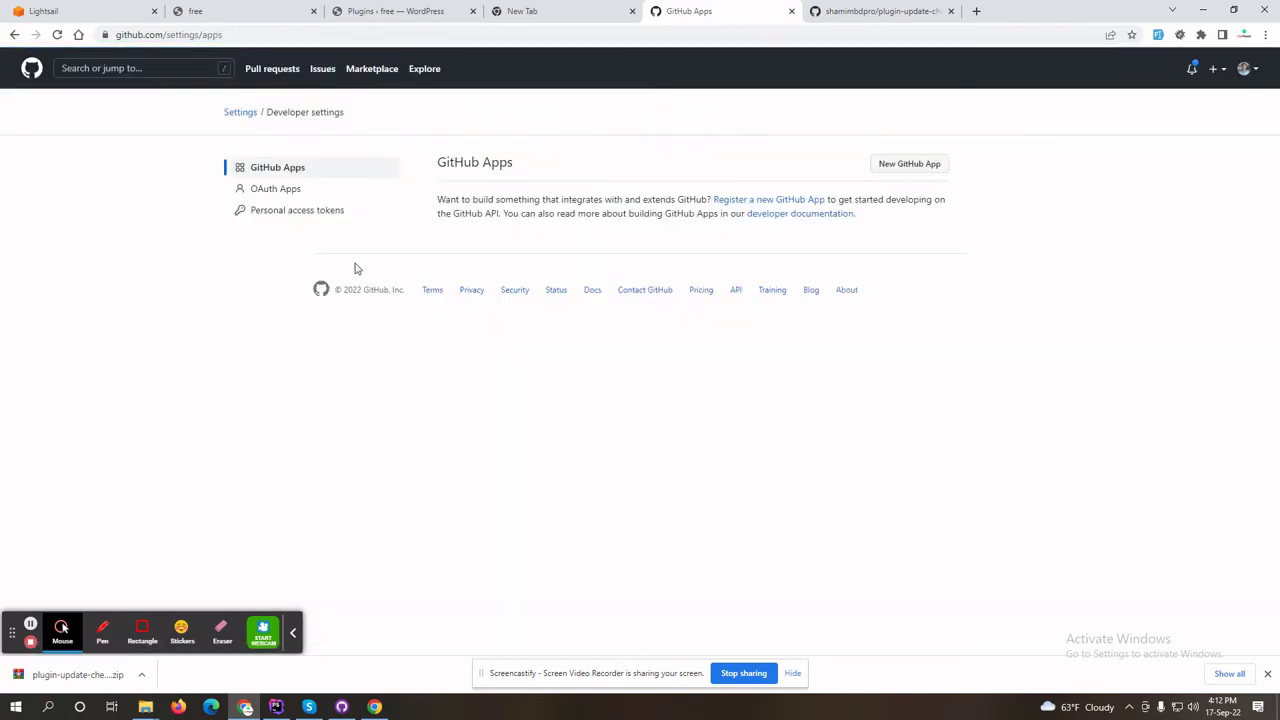
left_click(310, 217)
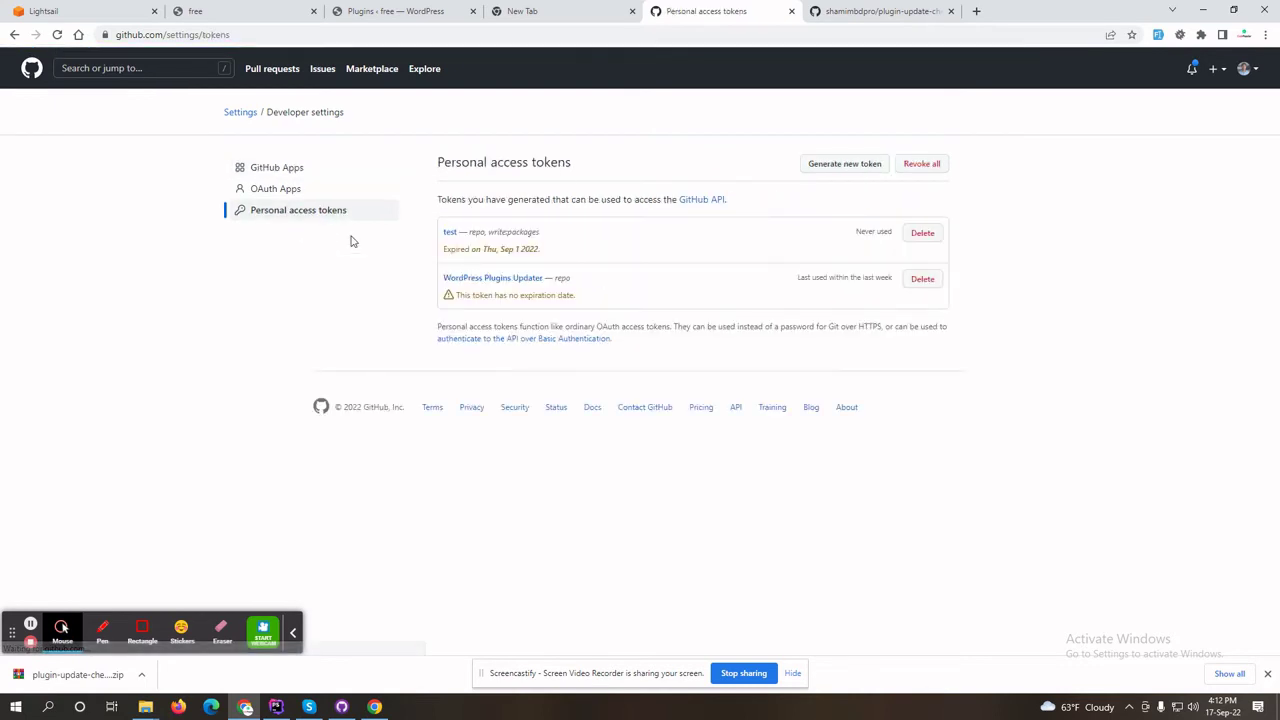
left_click(845, 170)
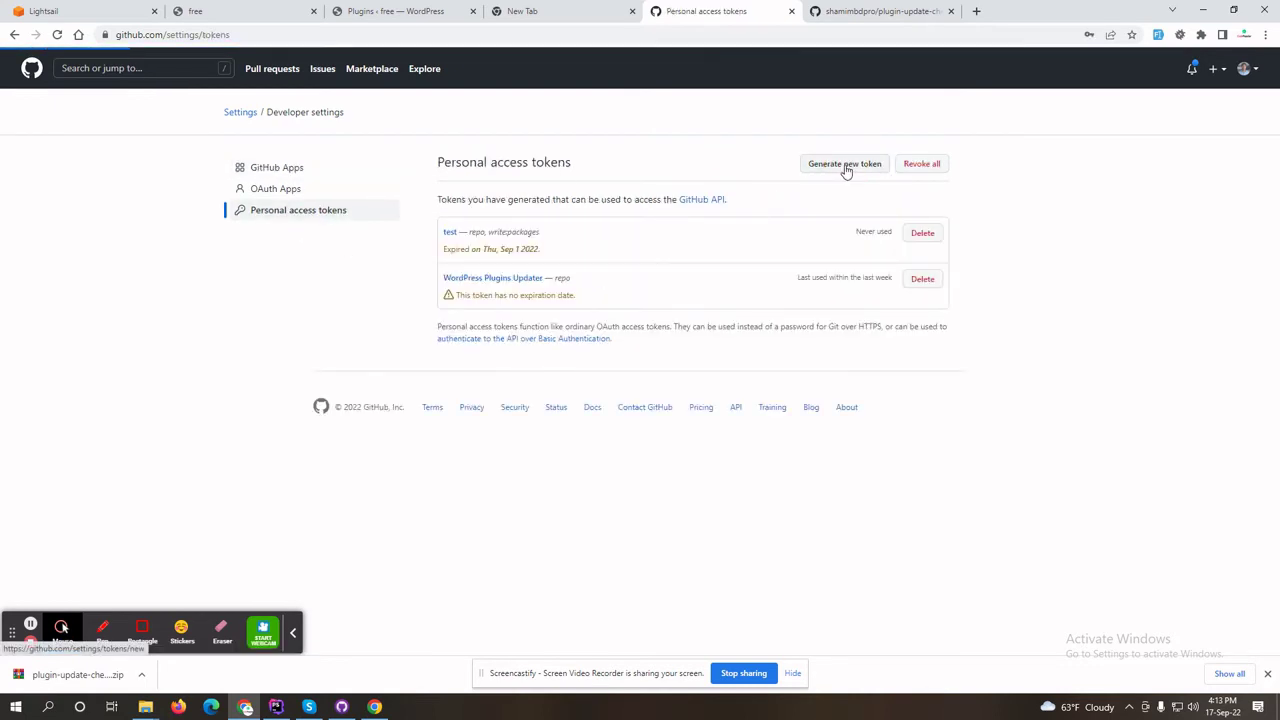
- Set the token to No expiration with repo and workflow scopes
scroll(391, 335, "down", 1)
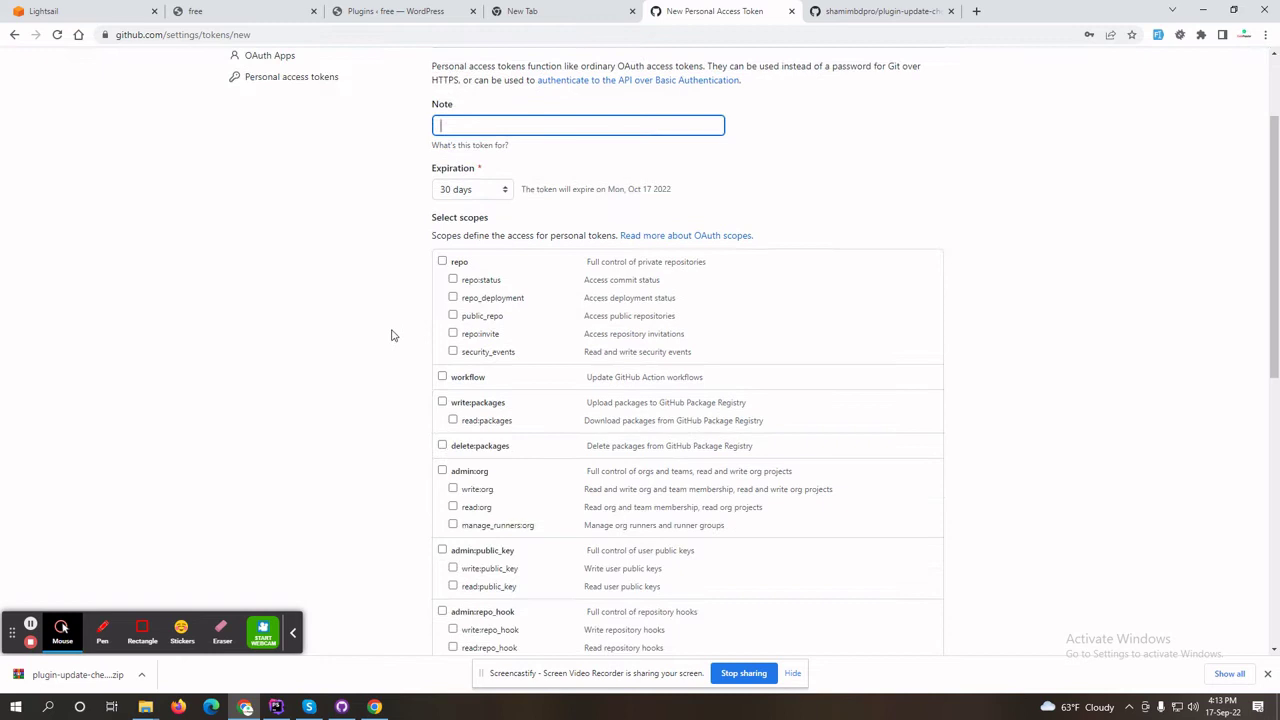
left_click(456, 194)
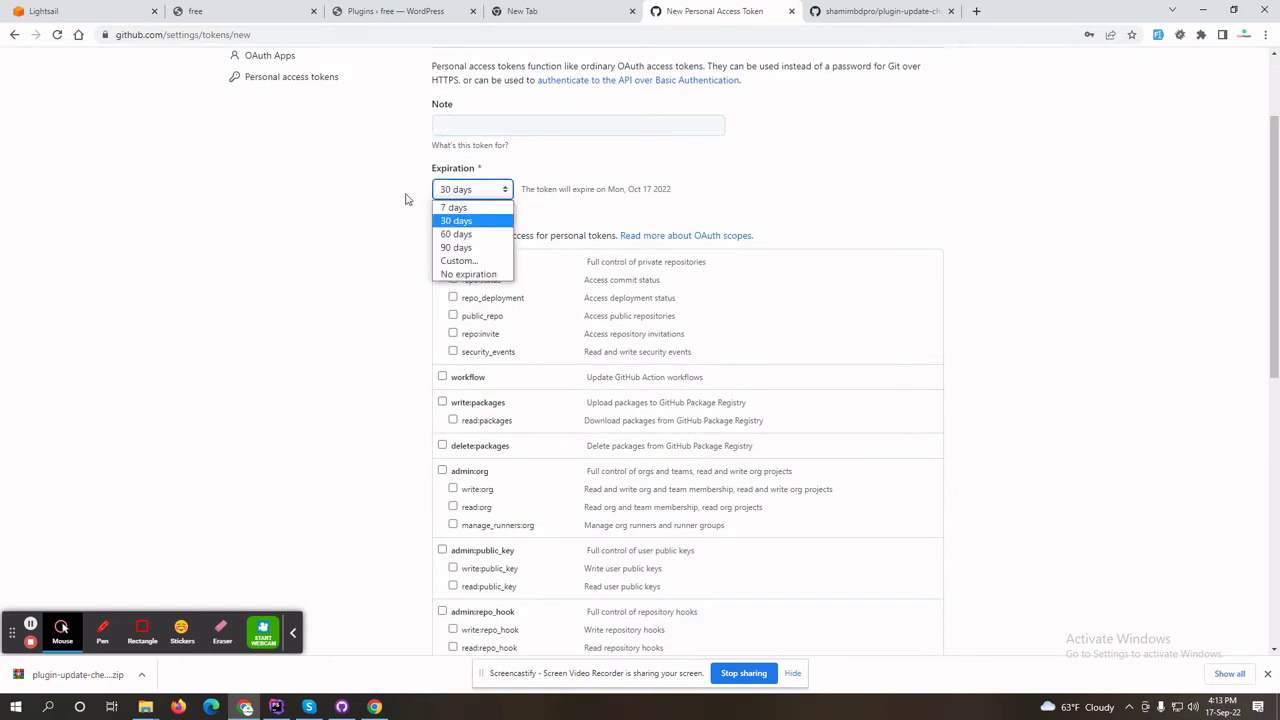
left_click(409, 197)
left_click(461, 195)
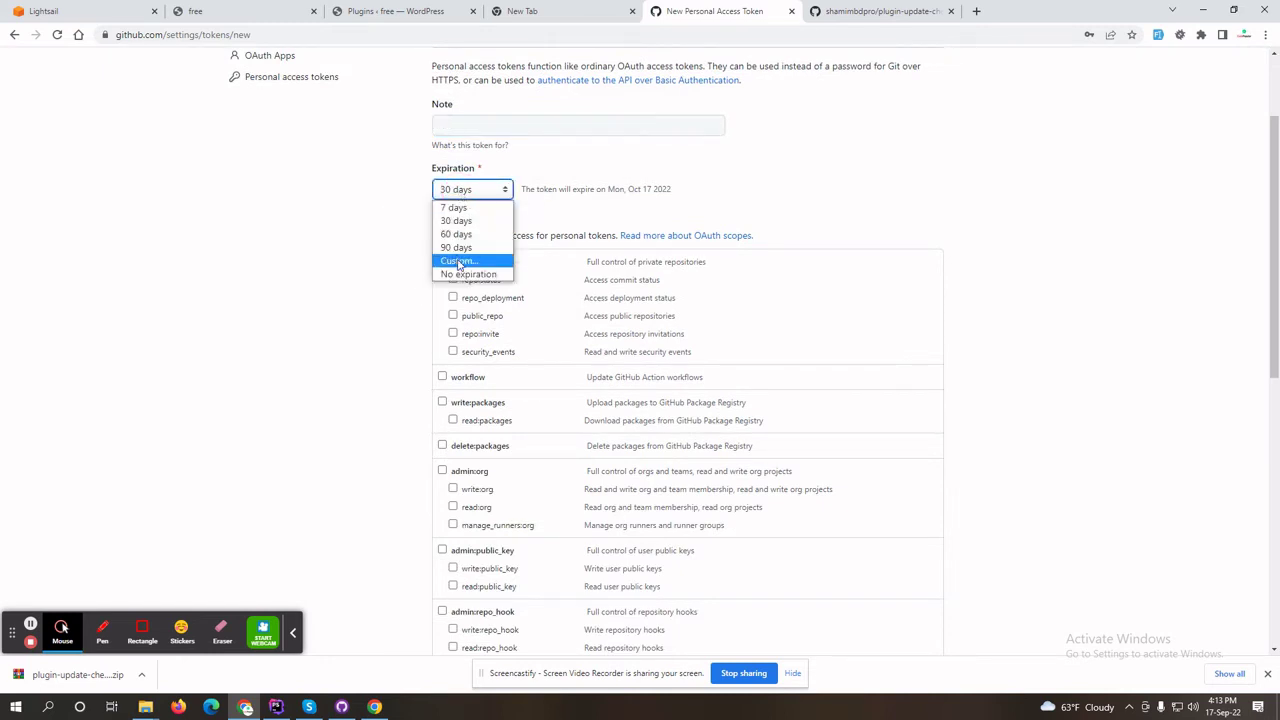
left_click(465, 274)
left_click(370, 254)
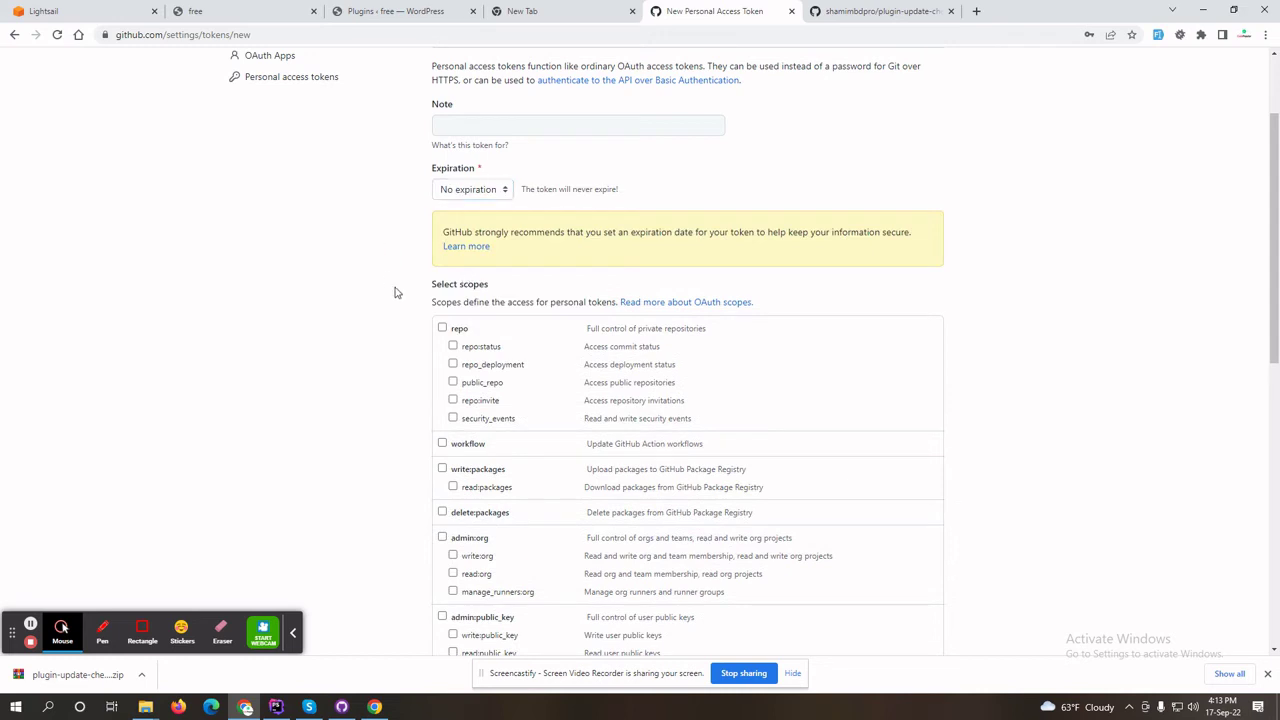
scroll(394, 289, "down", 1)
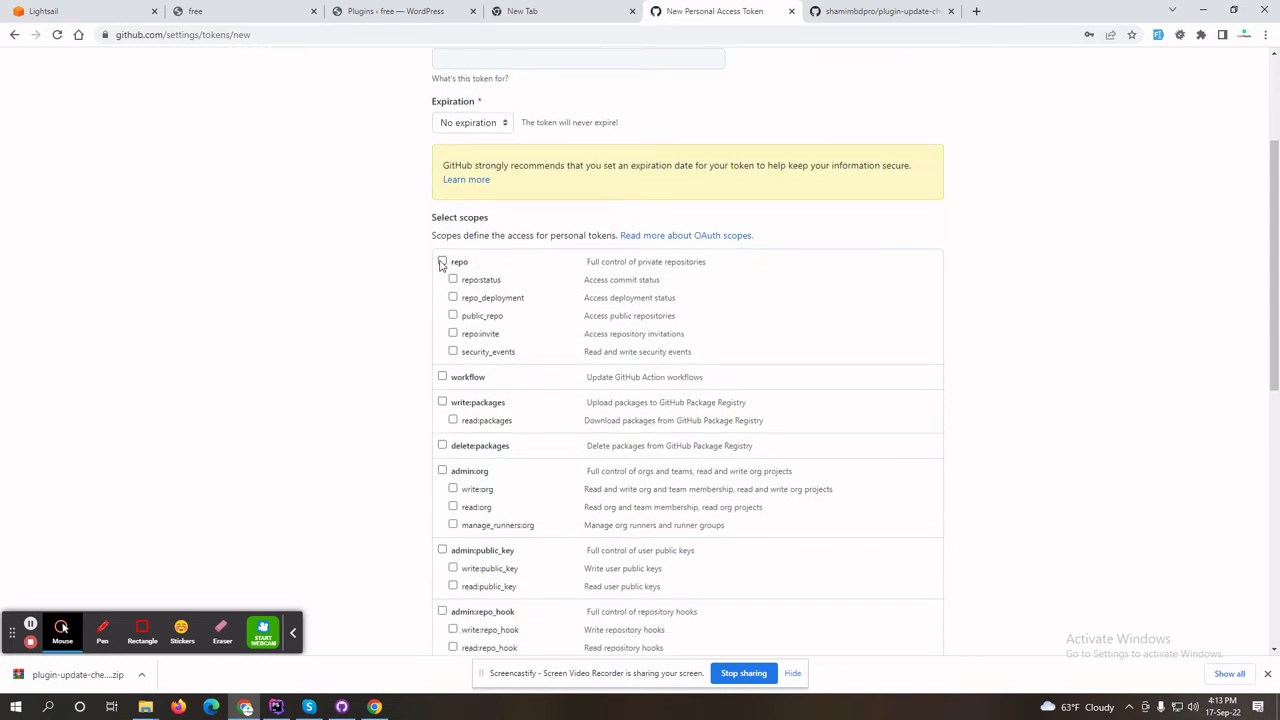
left_click(442, 262)
scroll(365, 321, "down", 1)
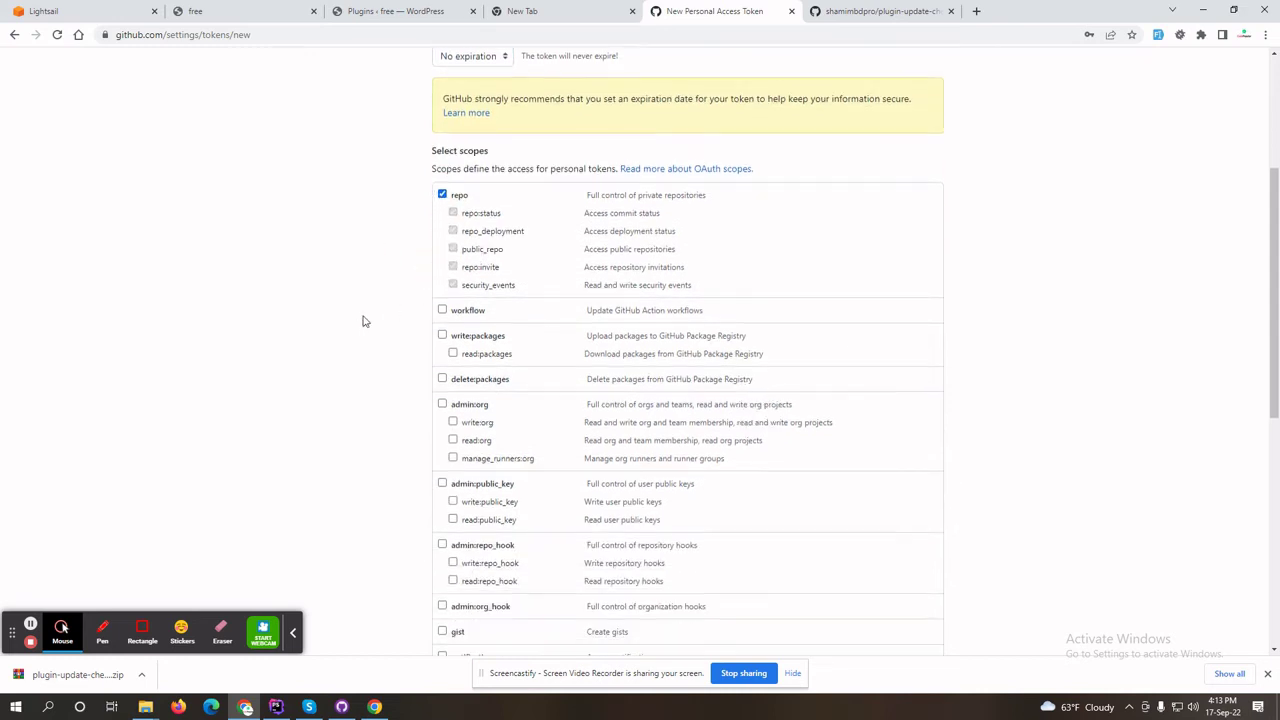
left_click(442, 311)
- Note the token as 'Plugin Updater Test' and generate it
scroll(307, 338, "down", 4)
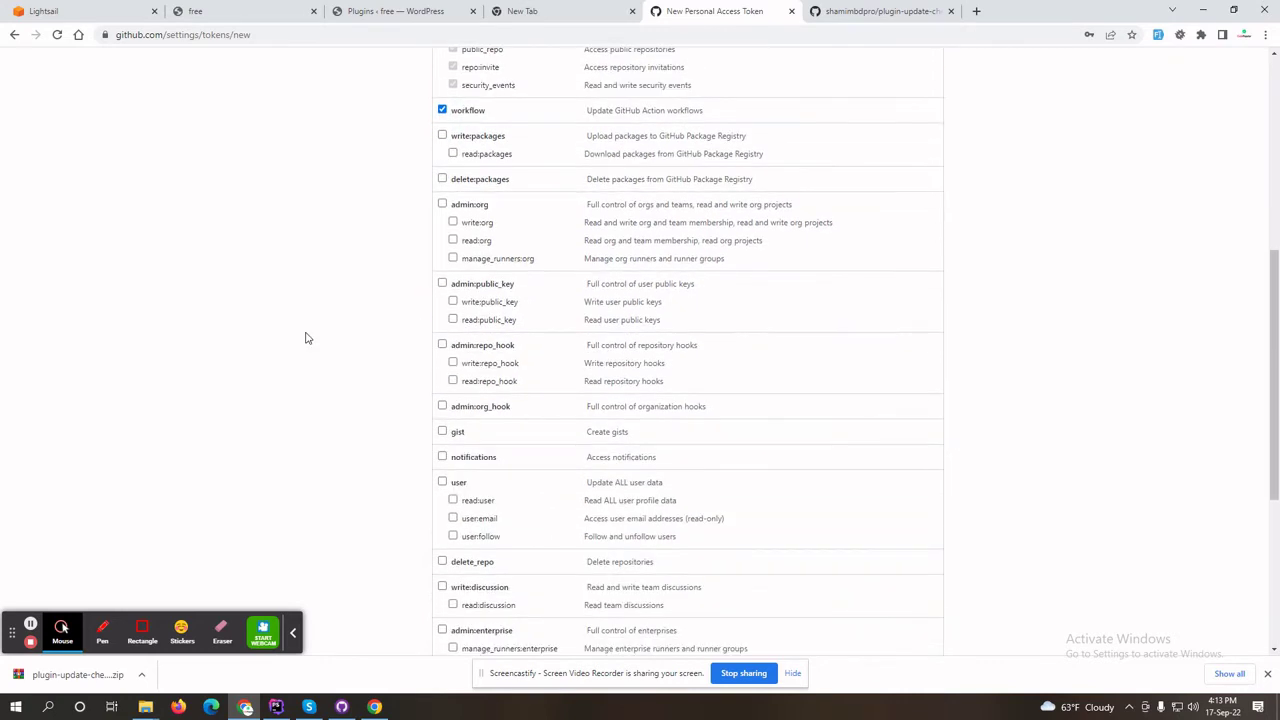
scroll(307, 338, "down", 2)
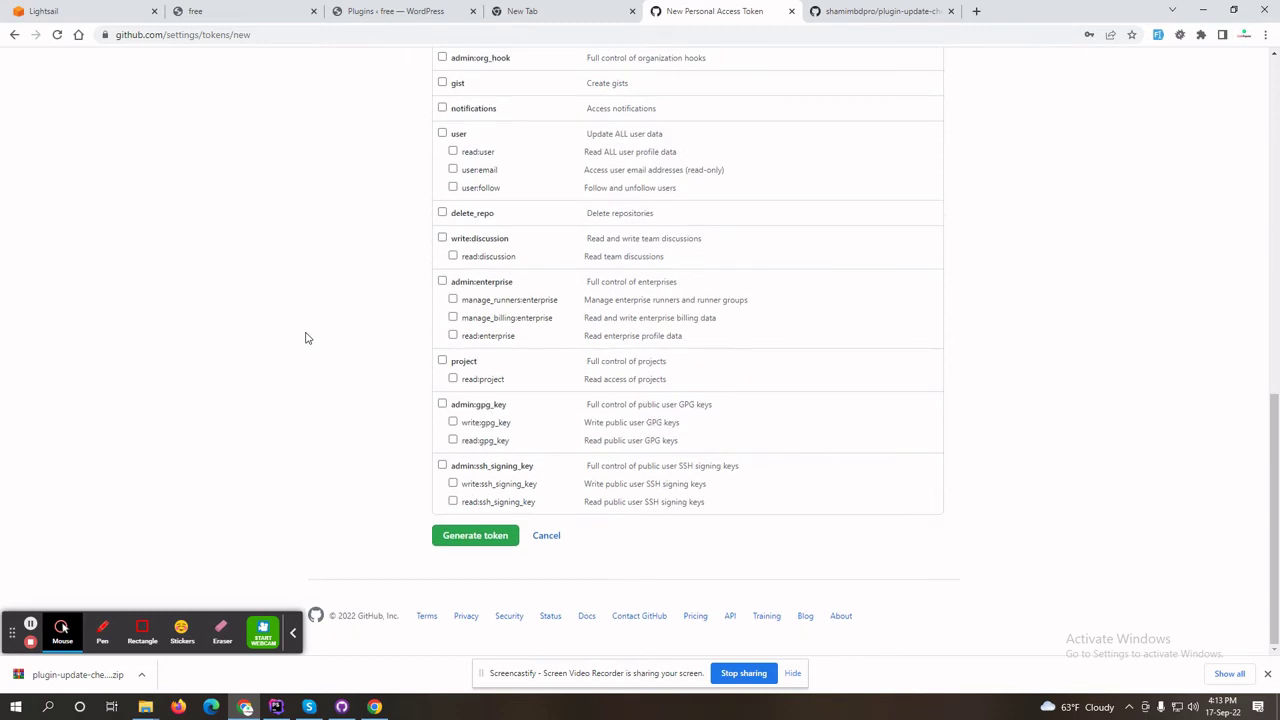
left_click(445, 536)
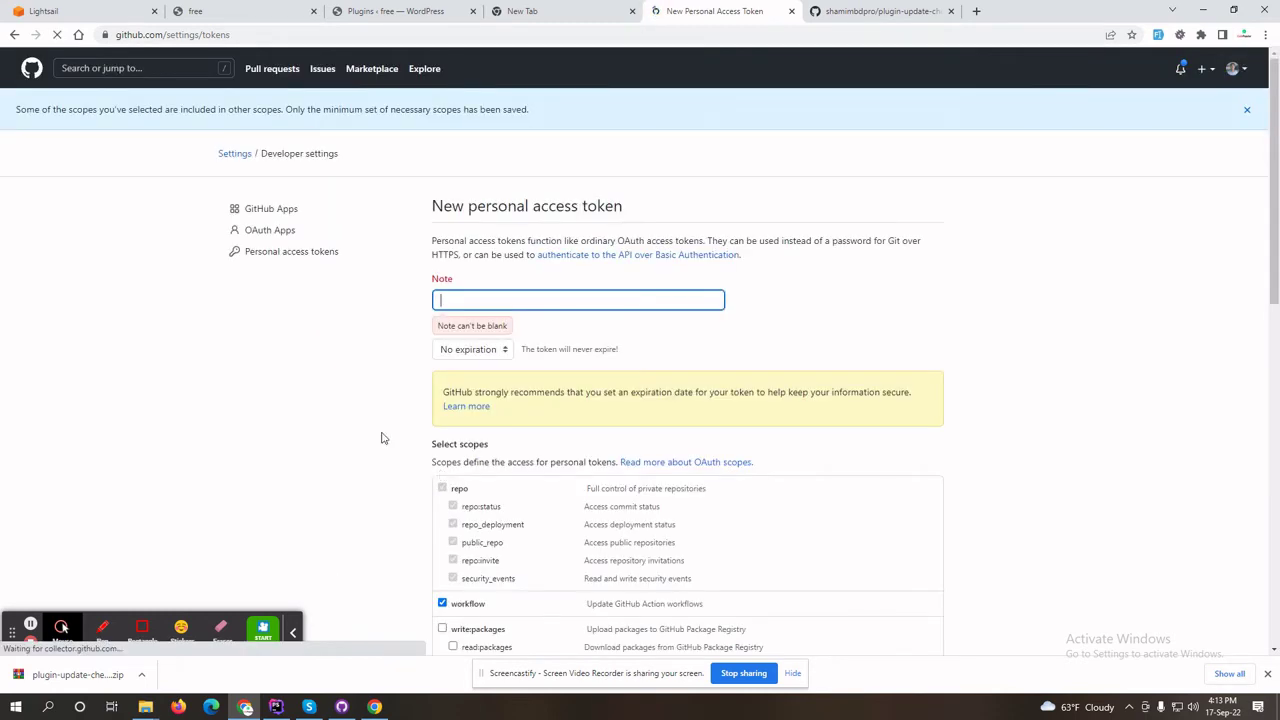
left_click(464, 300)
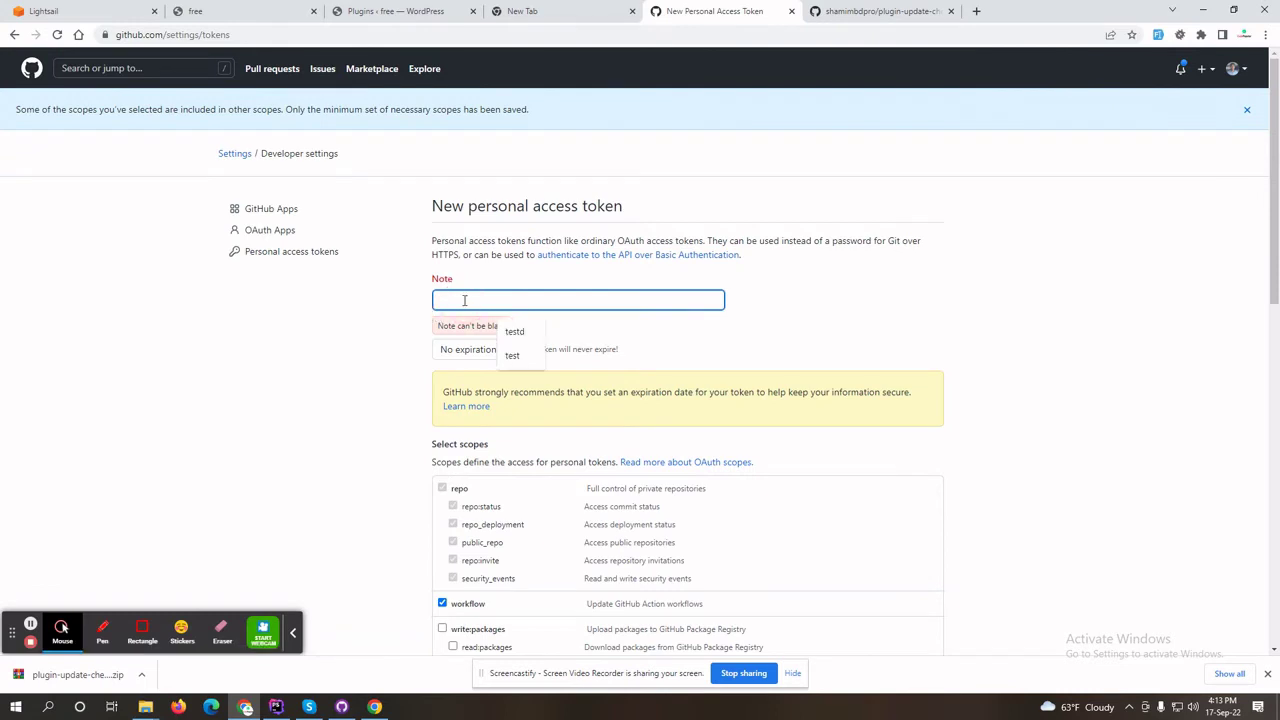
type("Plugin Updater Test")
scroll(357, 360, "down", 8)
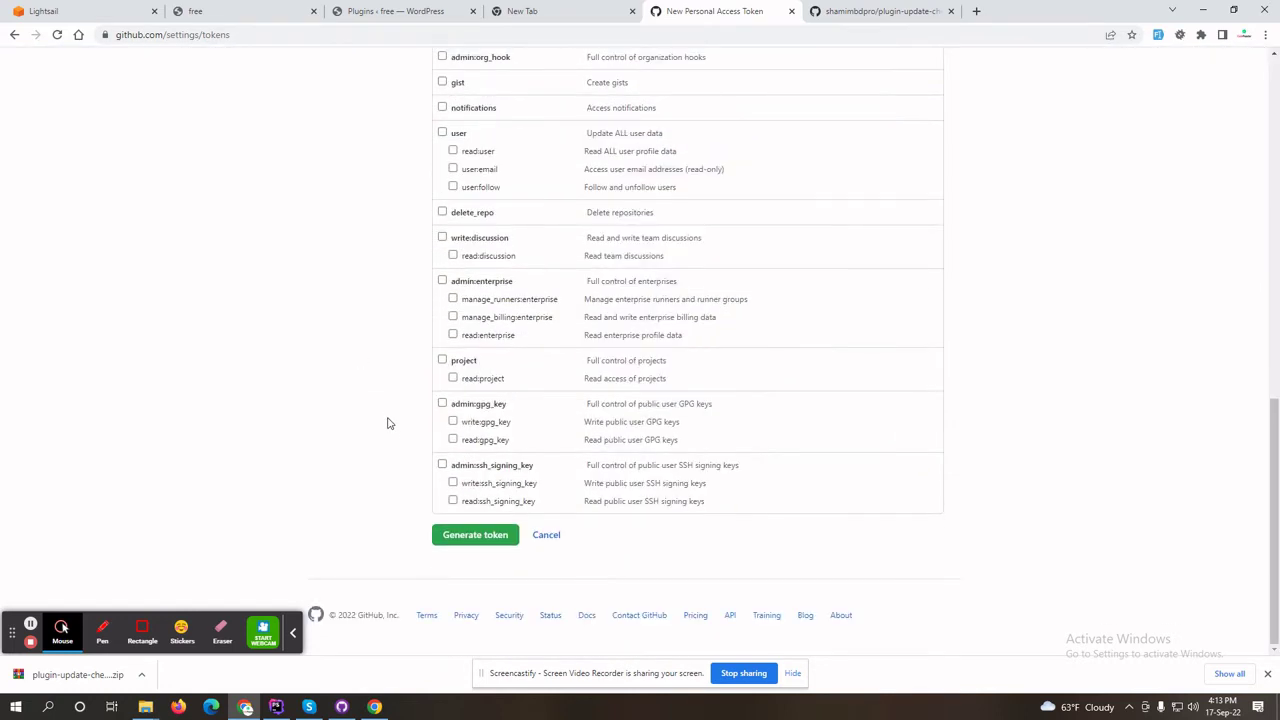
left_click(459, 536)
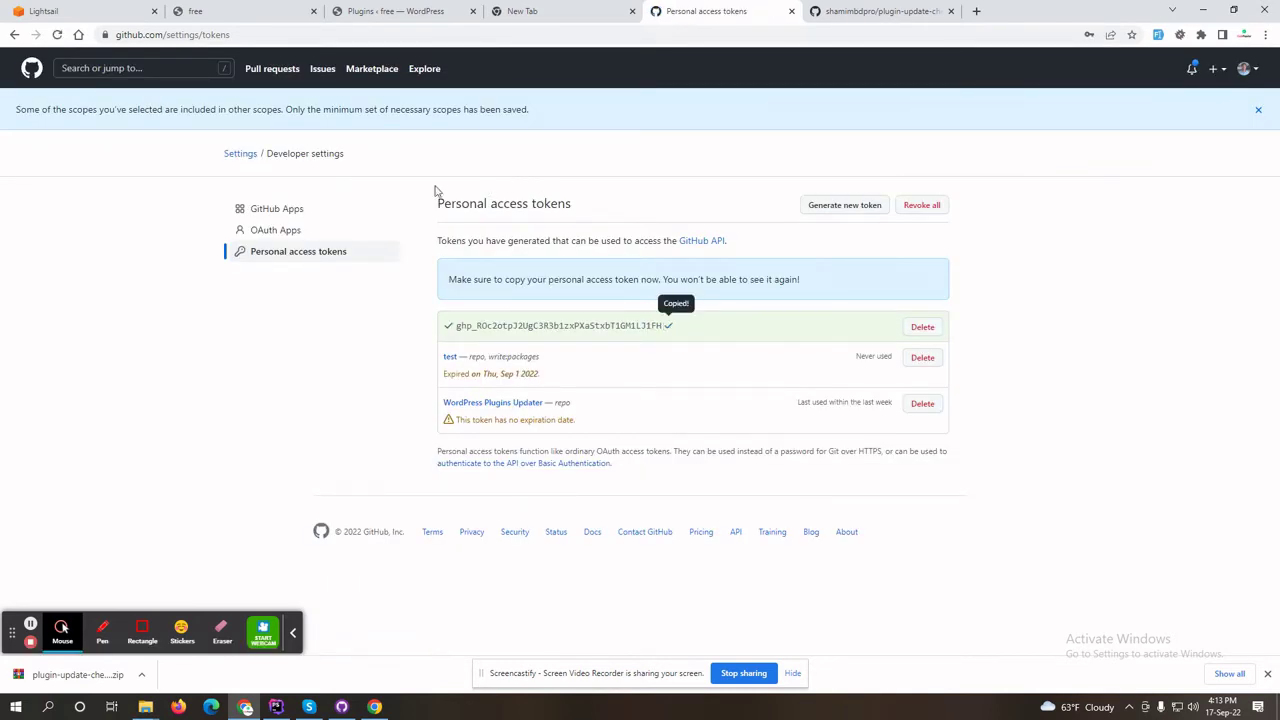
- Paste the new GitHub access token over 'your-token-here' in setAuthentication on line 28
left_click(276, 707)
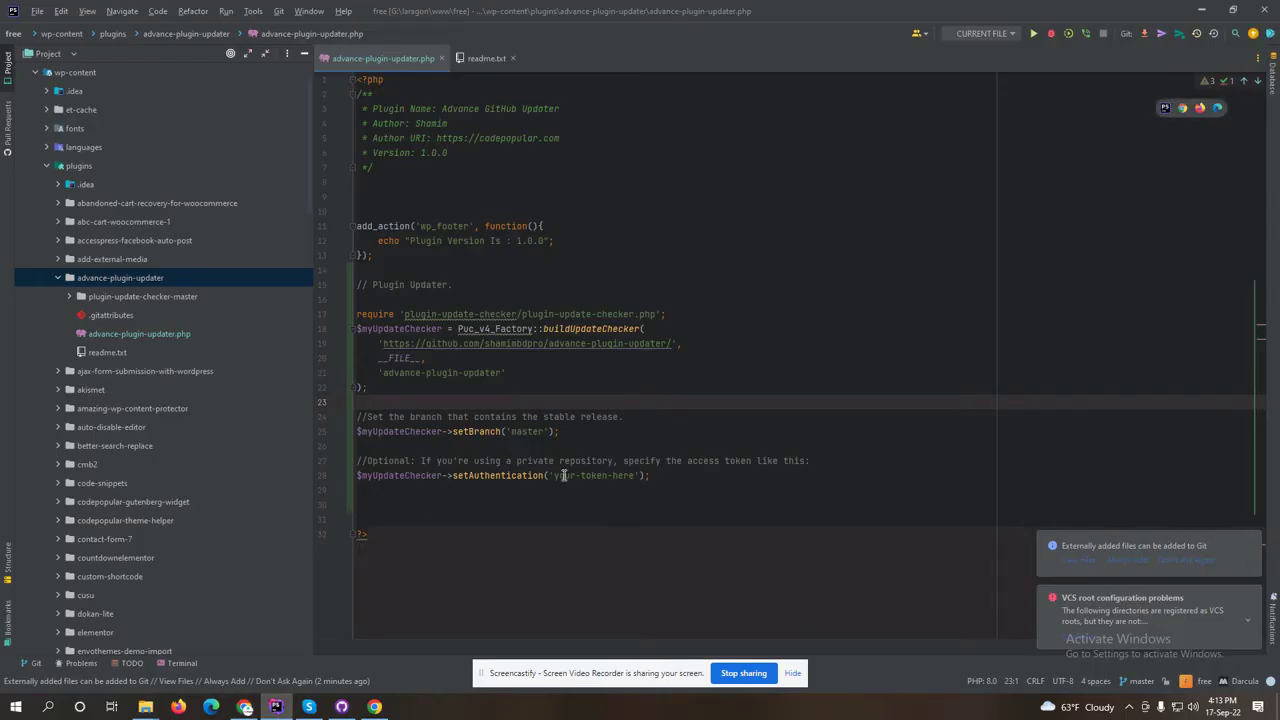
left_click_drag(556, 477, 633, 476)
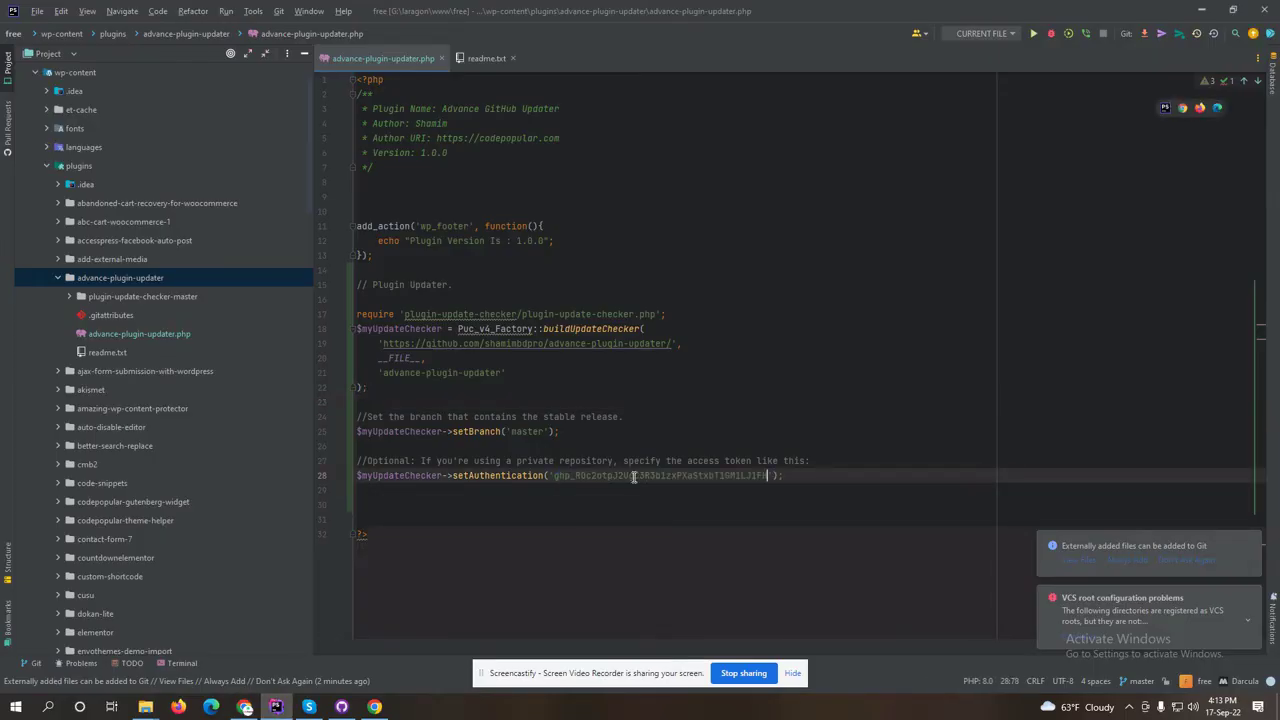
key("ctrl+v")
left_click(783, 372)
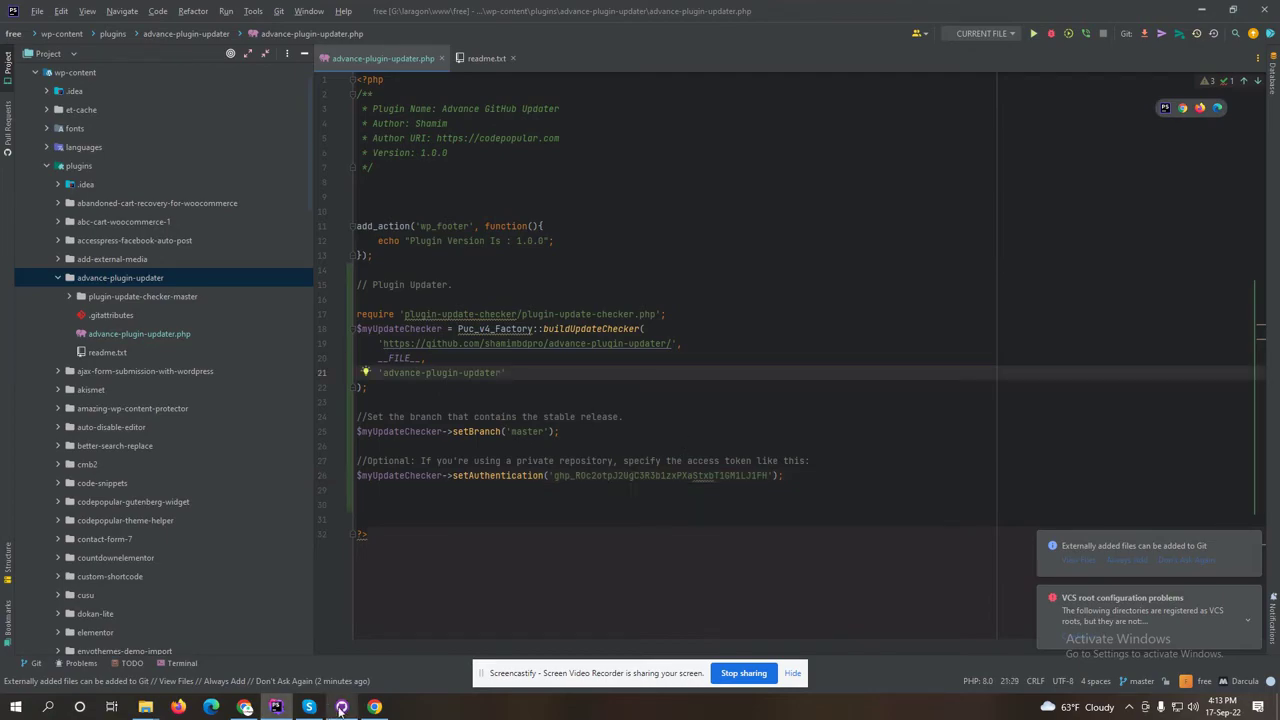
left_click(341, 707)
- Review the 108 changes, commit them to master as 'Github Updater Added', and push to origin
left_click(33, 65)
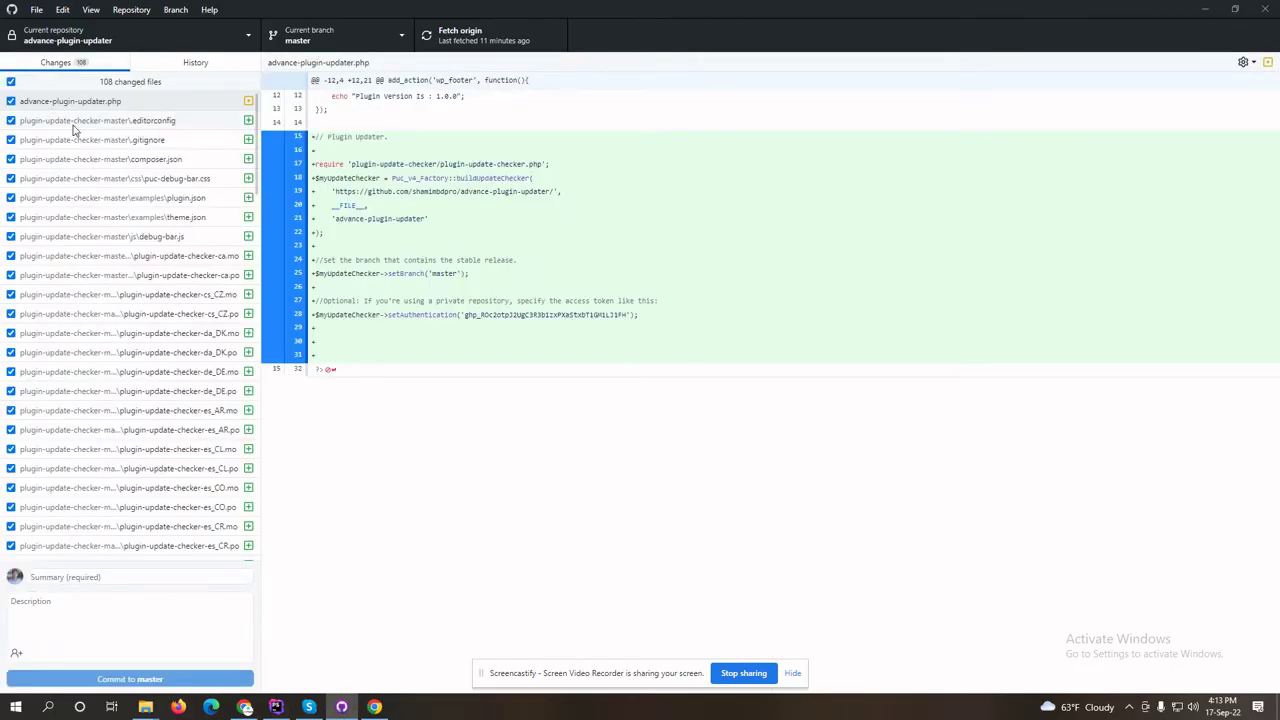
scroll(49, 372, "down", 10)
scroll(49, 372, "down", 5)
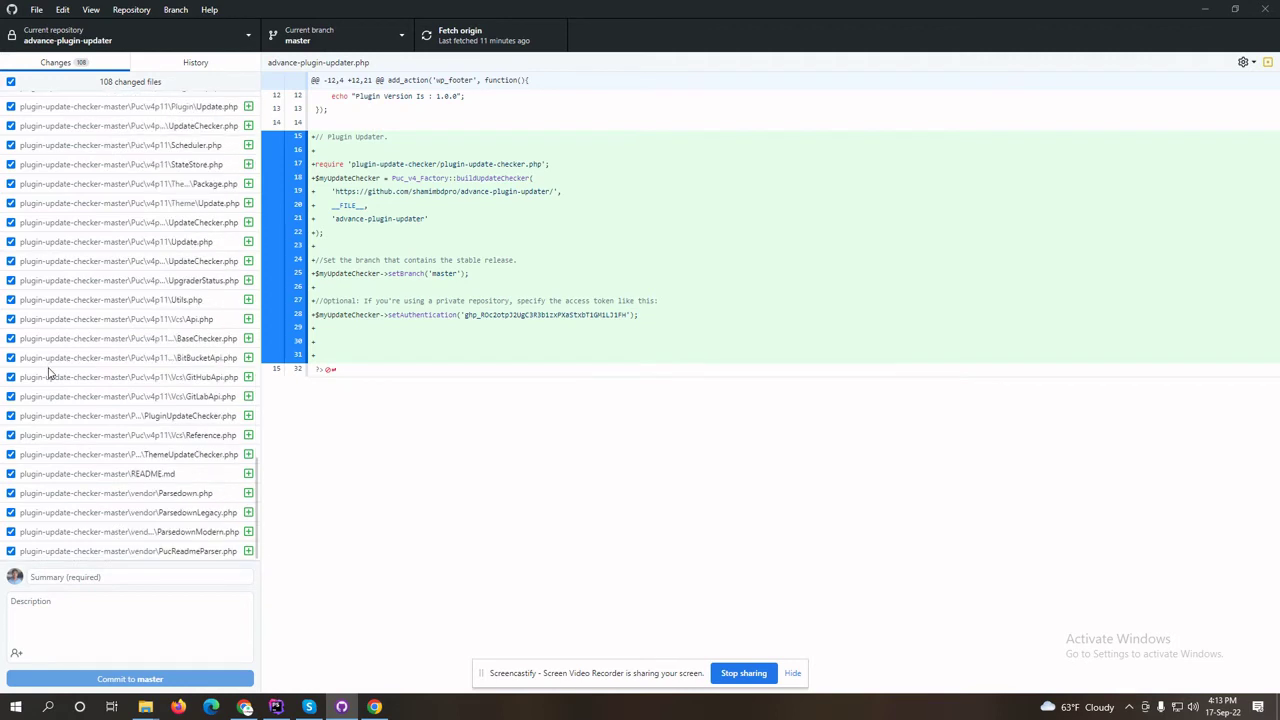
left_click(105, 577)
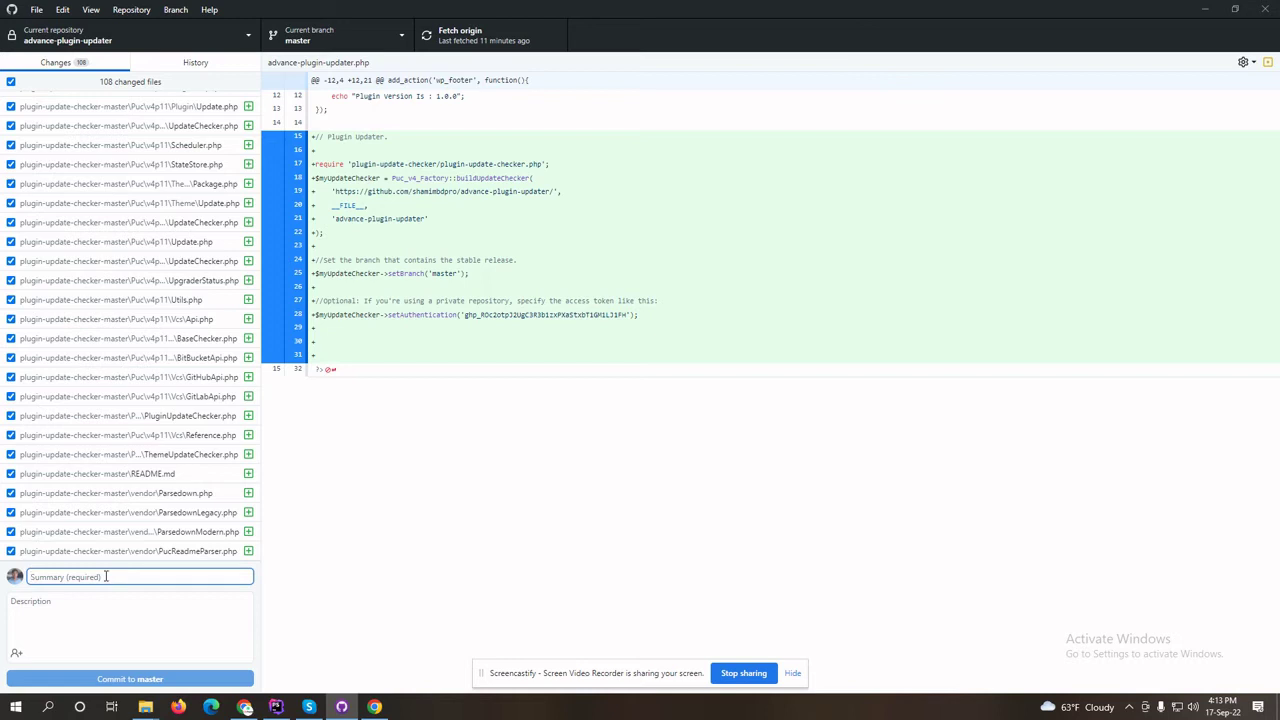
type("G")
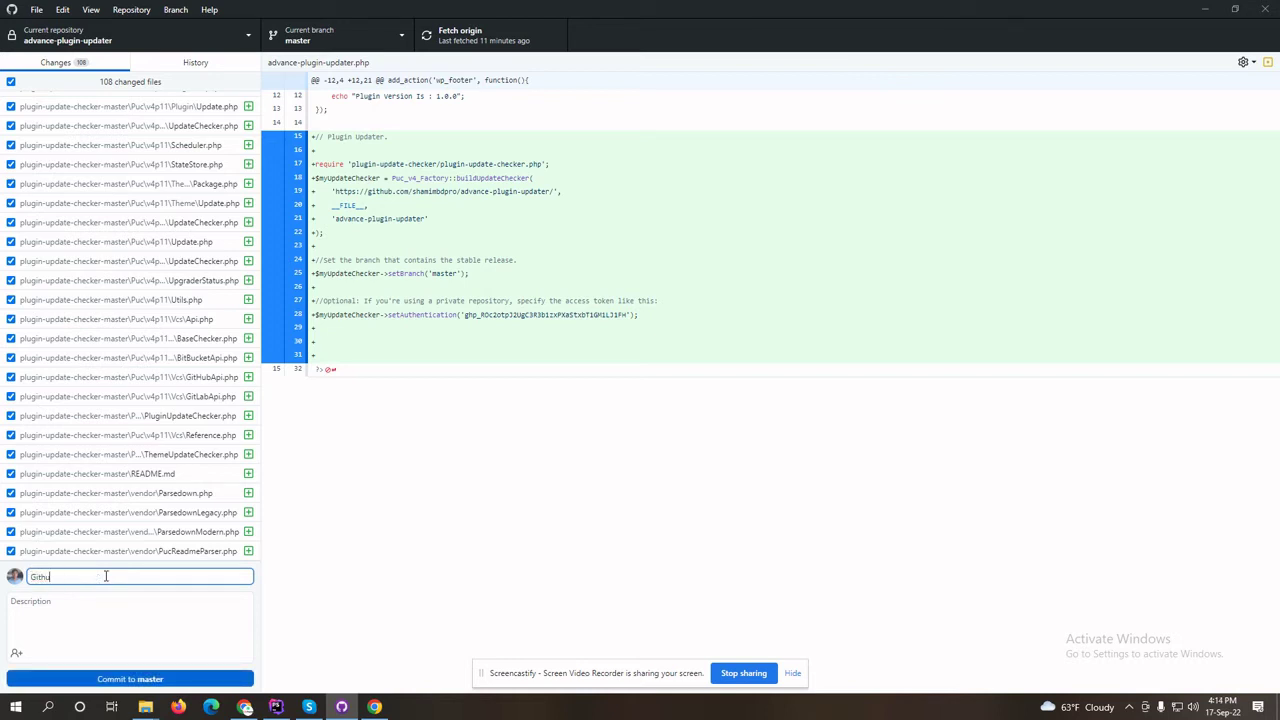
type("ithub Updater Added")
left_click(126, 672)
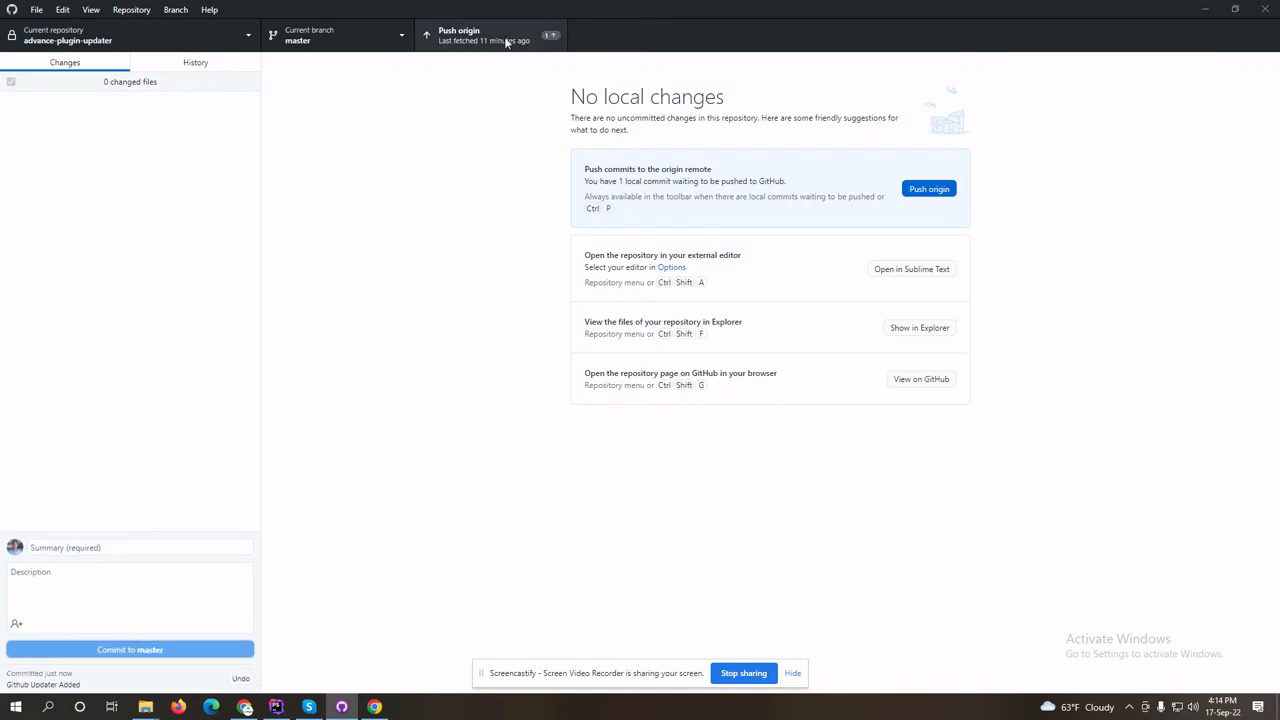
left_click(500, 42)
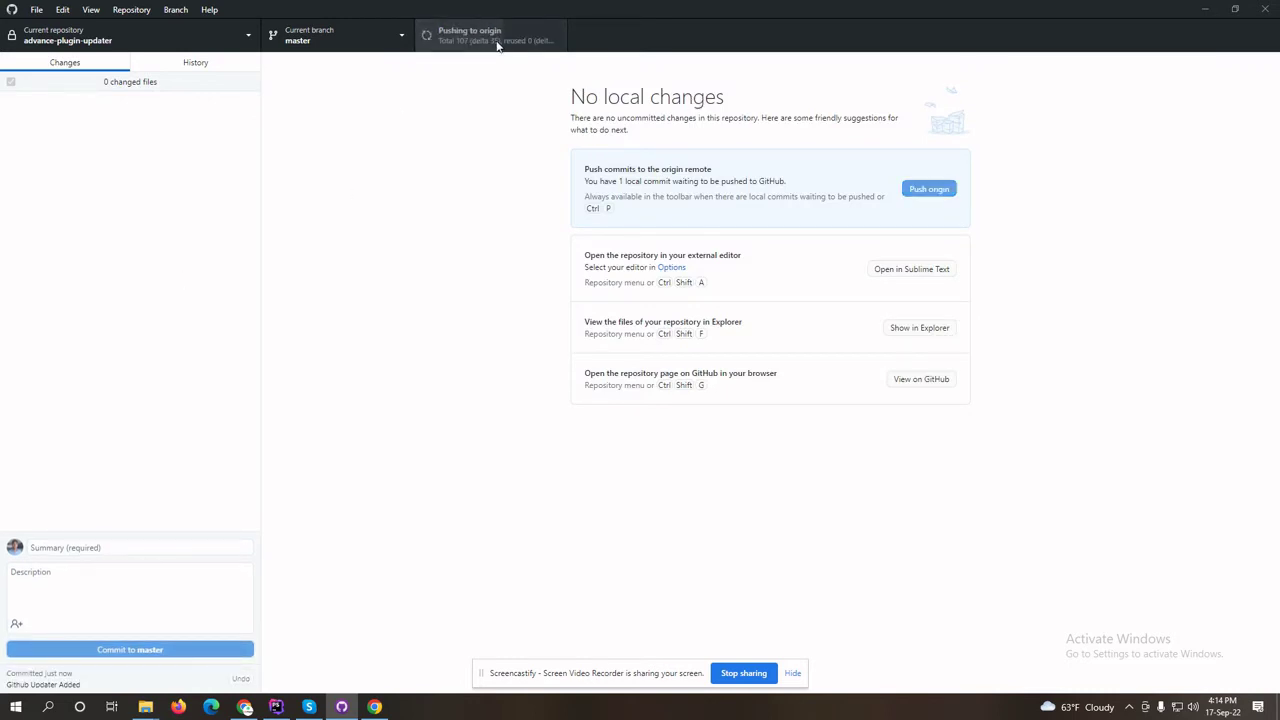
left_click(245, 707)
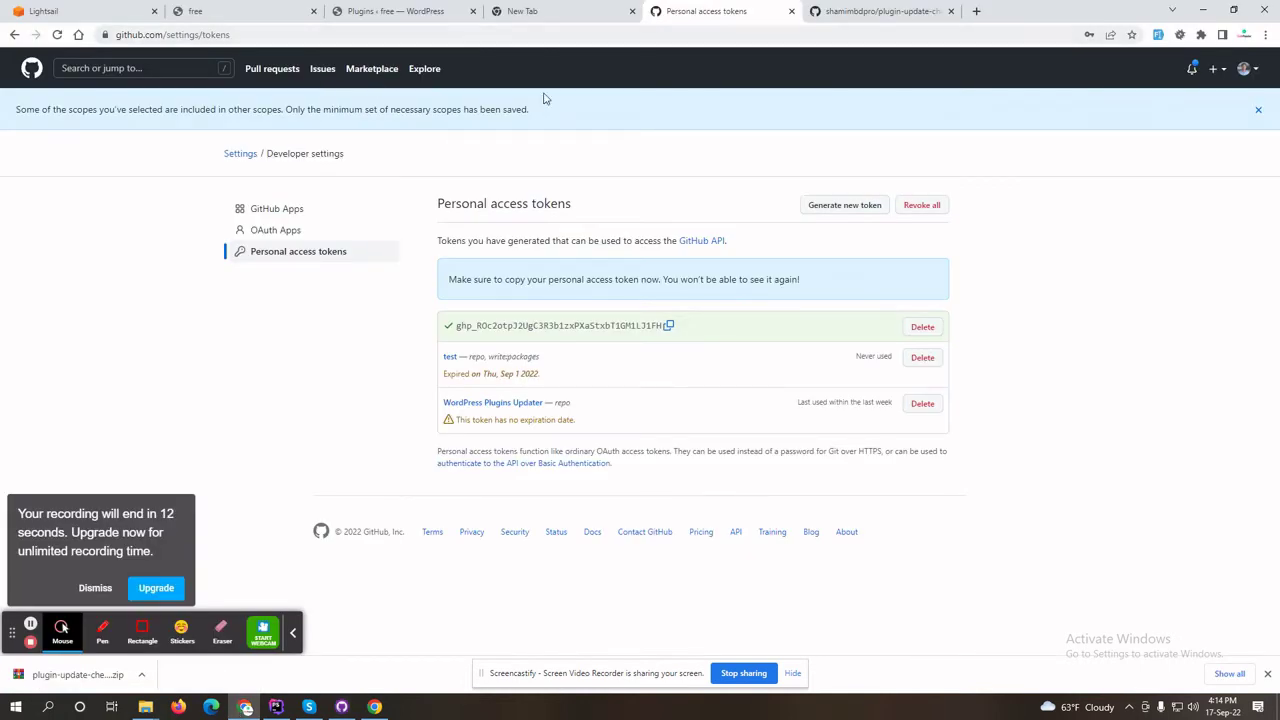
- Return to the repository page and view advance-plugin-updater.php's plugin-update-checker/ require path
left_click(6, 36)
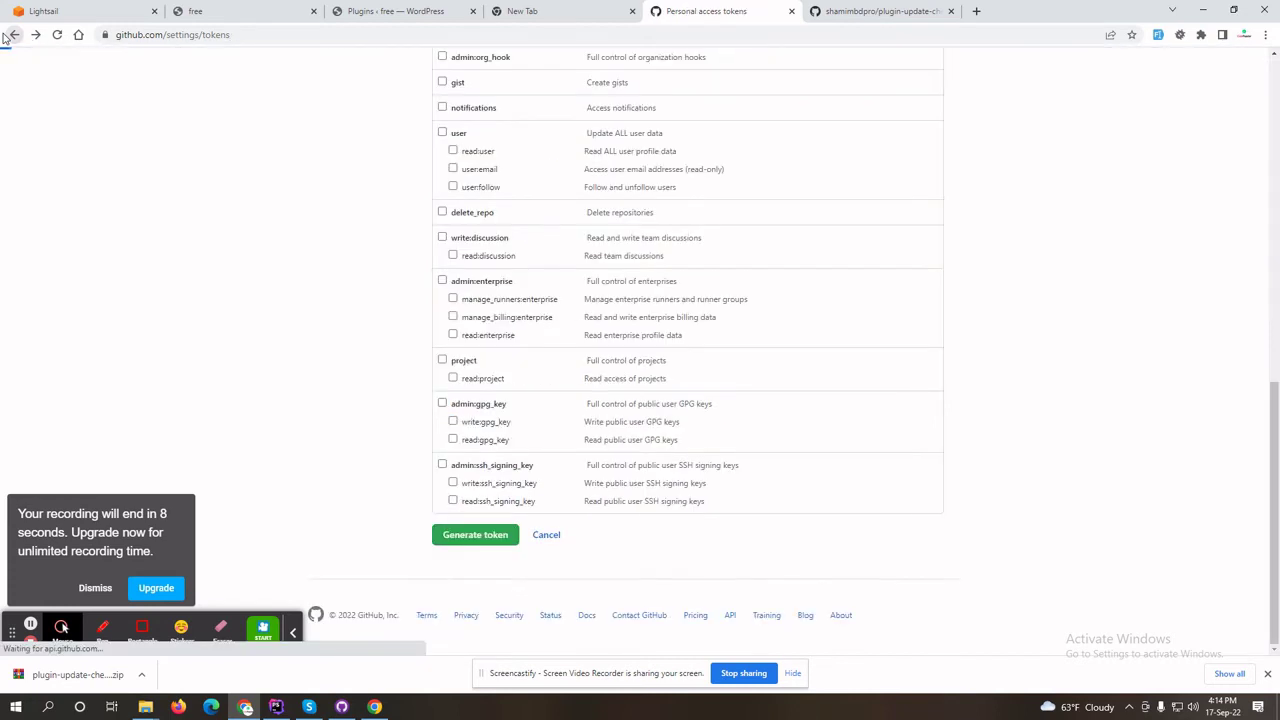
left_click(13, 35)
left_click(7, 36)
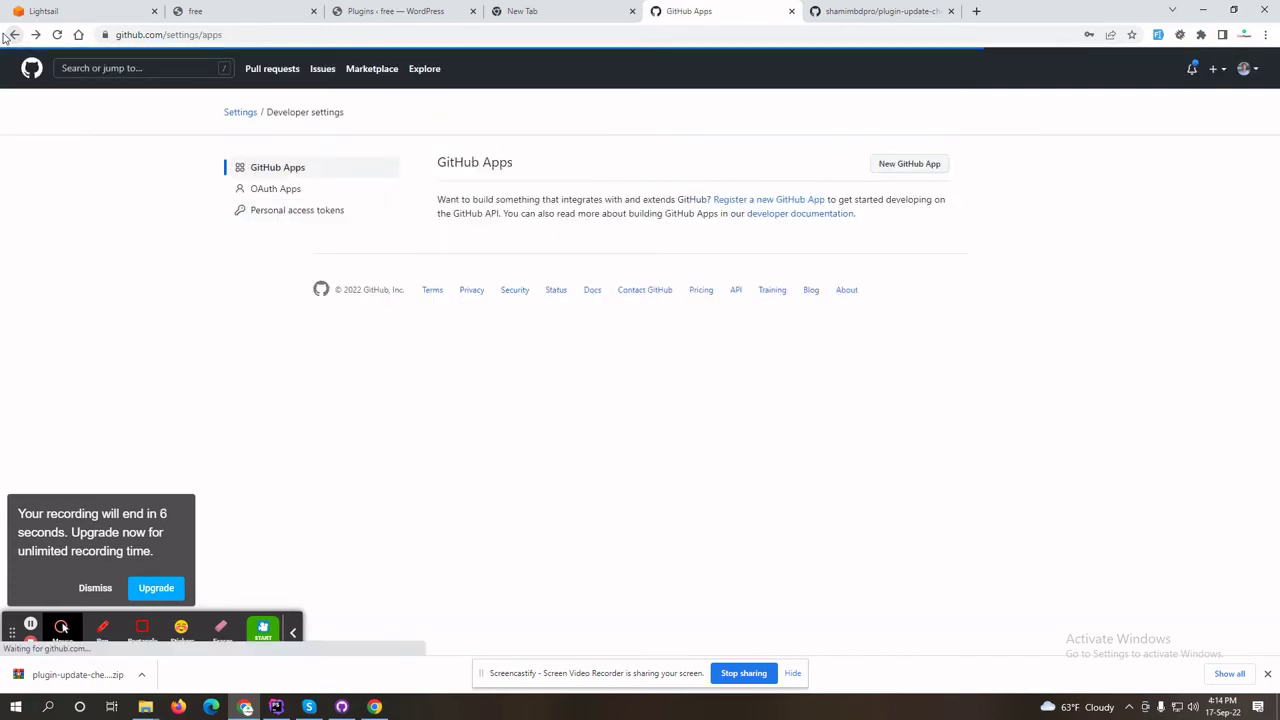
left_click(7, 36)
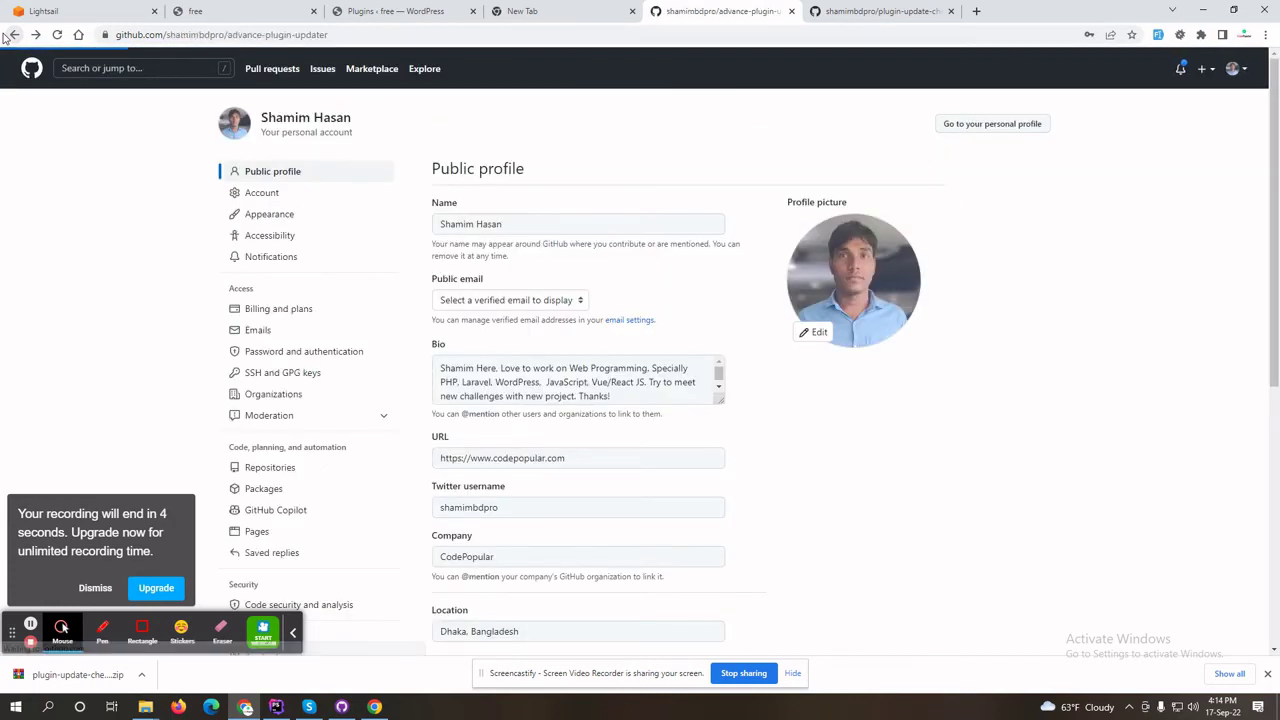
left_click(7, 36)
left_click(7, 36)
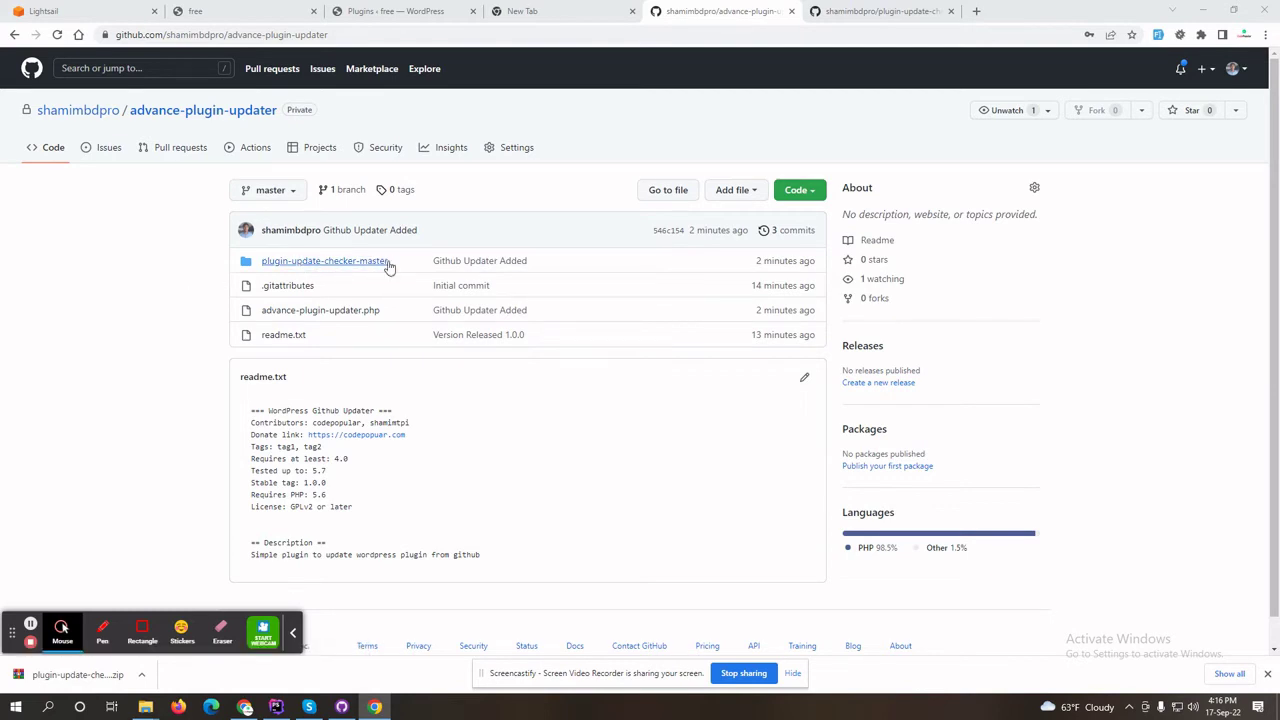
left_click(298, 311)
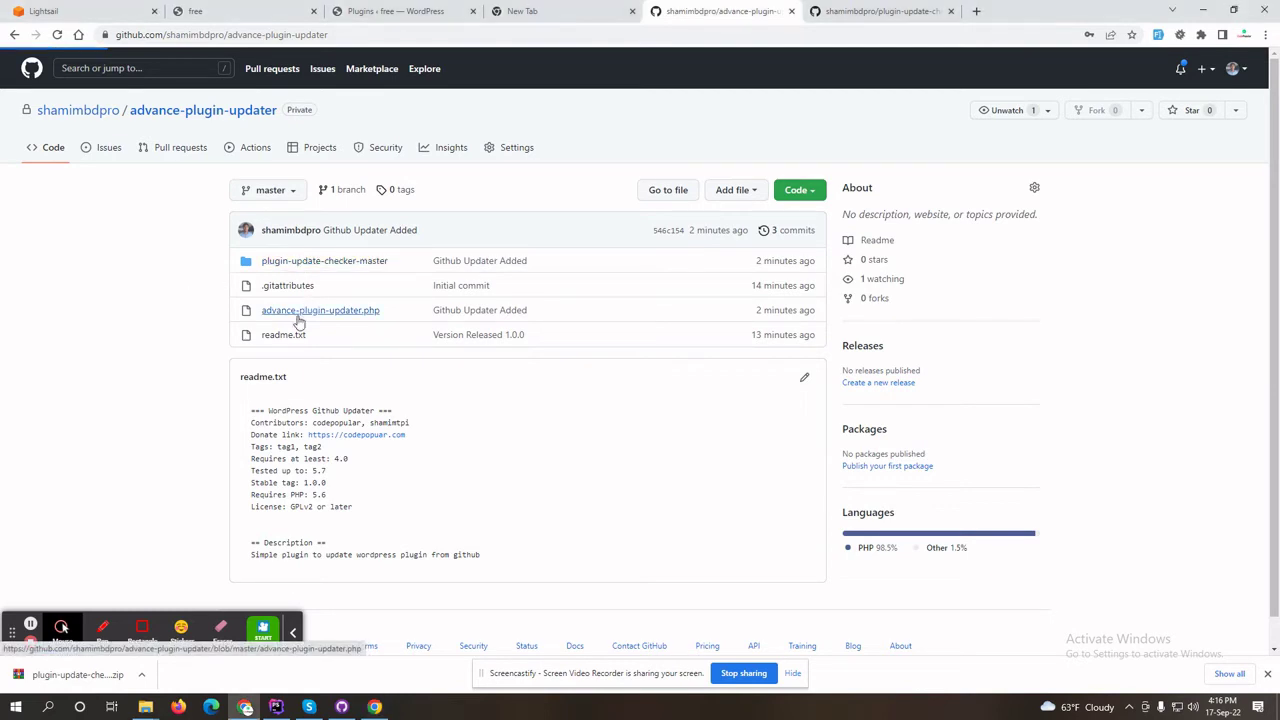
scroll(413, 362, "down", 2)
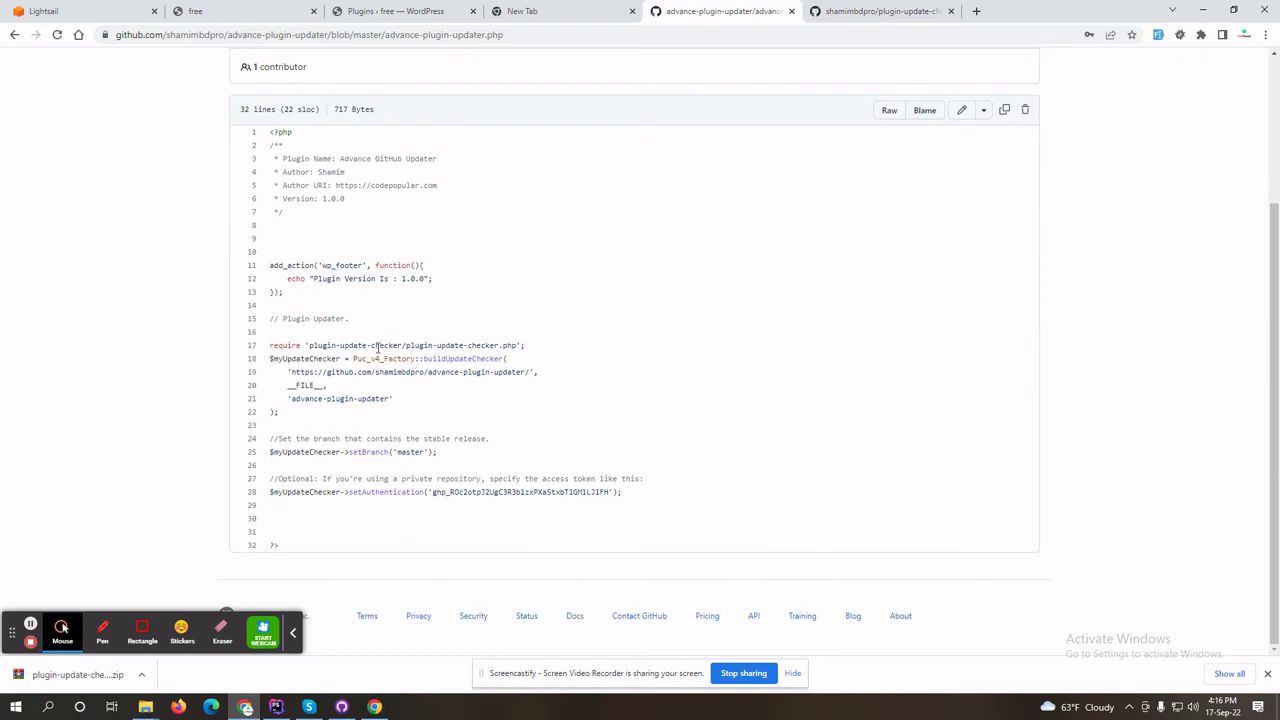
left_click_drag(307, 345, 408, 345)
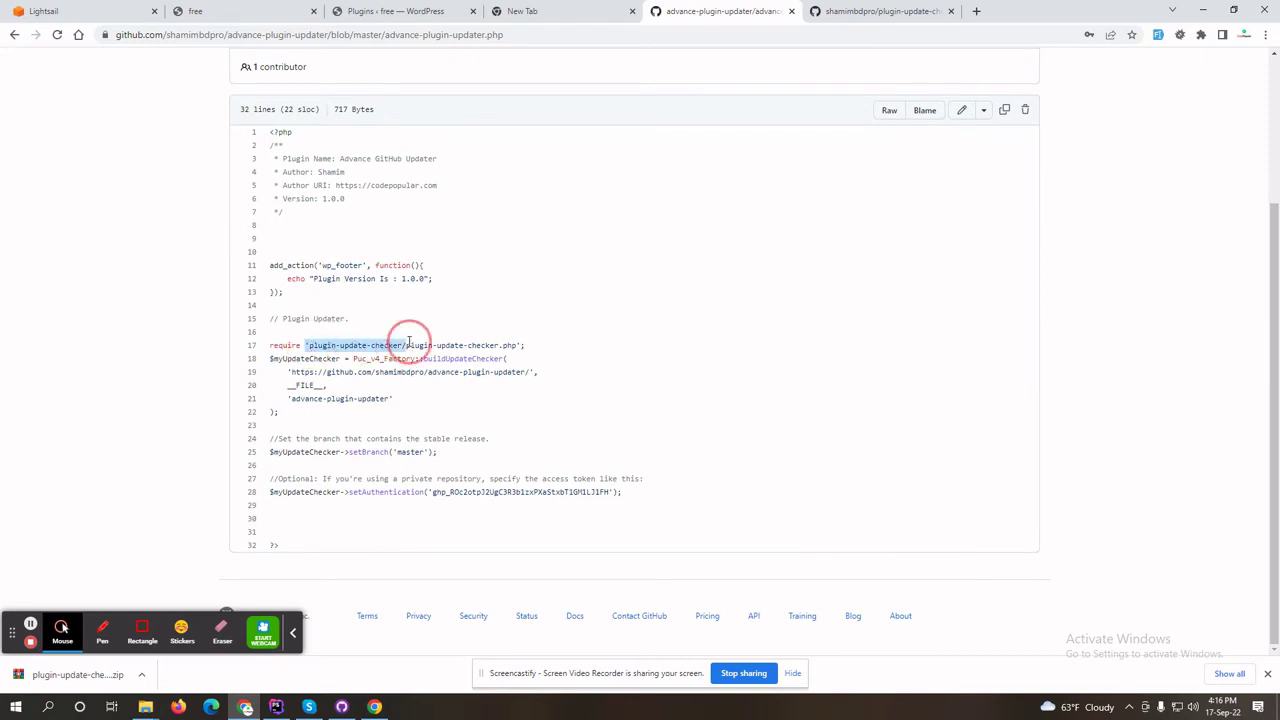
left_click(180, 340)
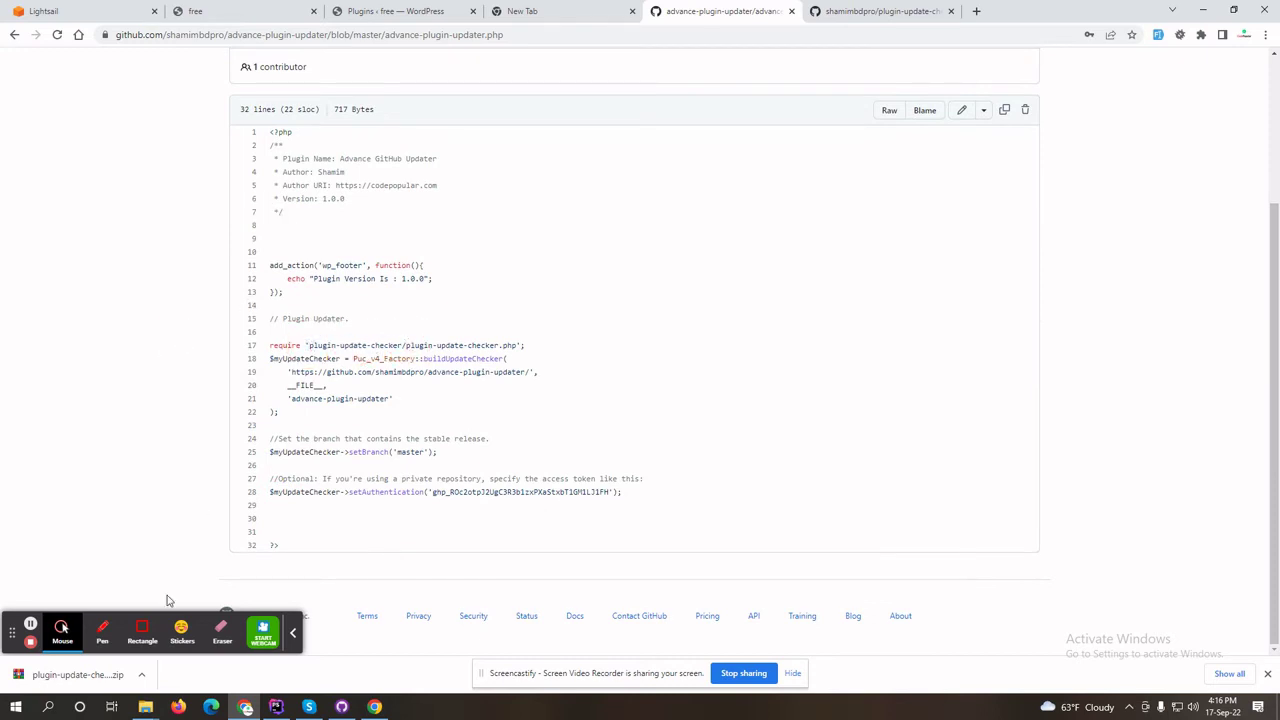
- Rename the plugin-update-checker-master folder to plugin-update-checker and check its contents
mouse_move(145, 707)
left_click(110, 667)
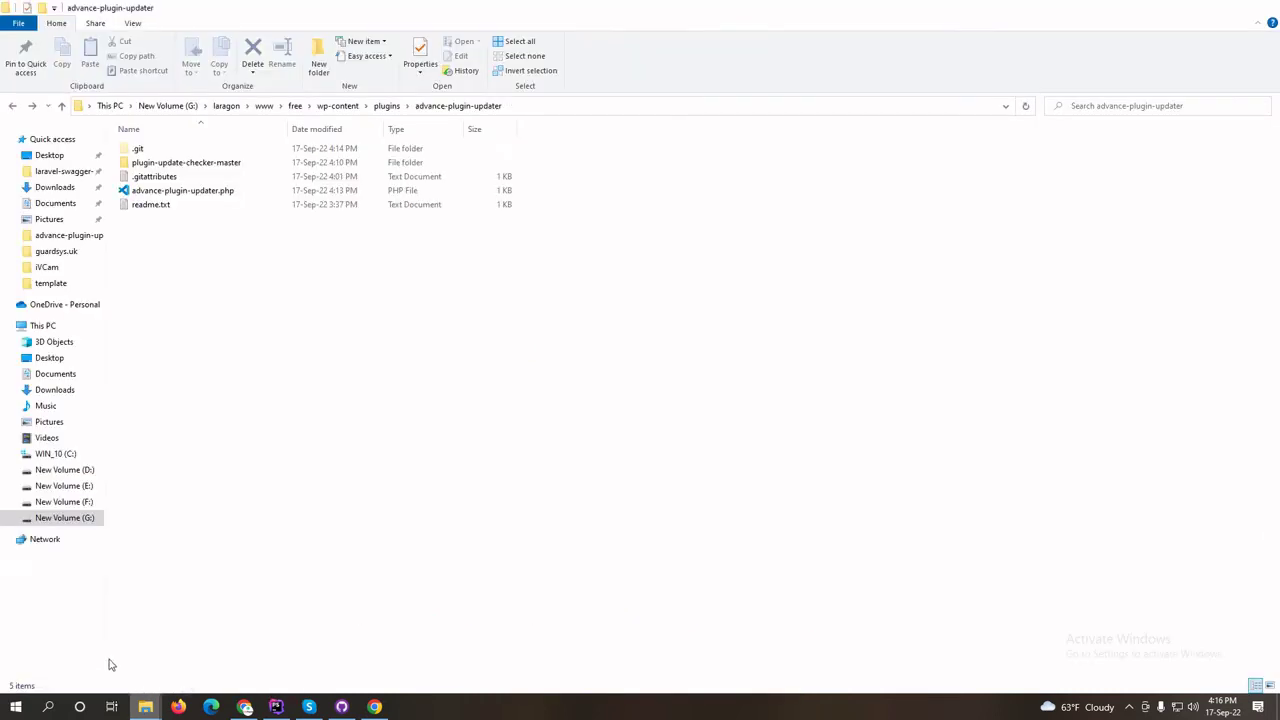
left_click(190, 165)
left_click(191, 168)
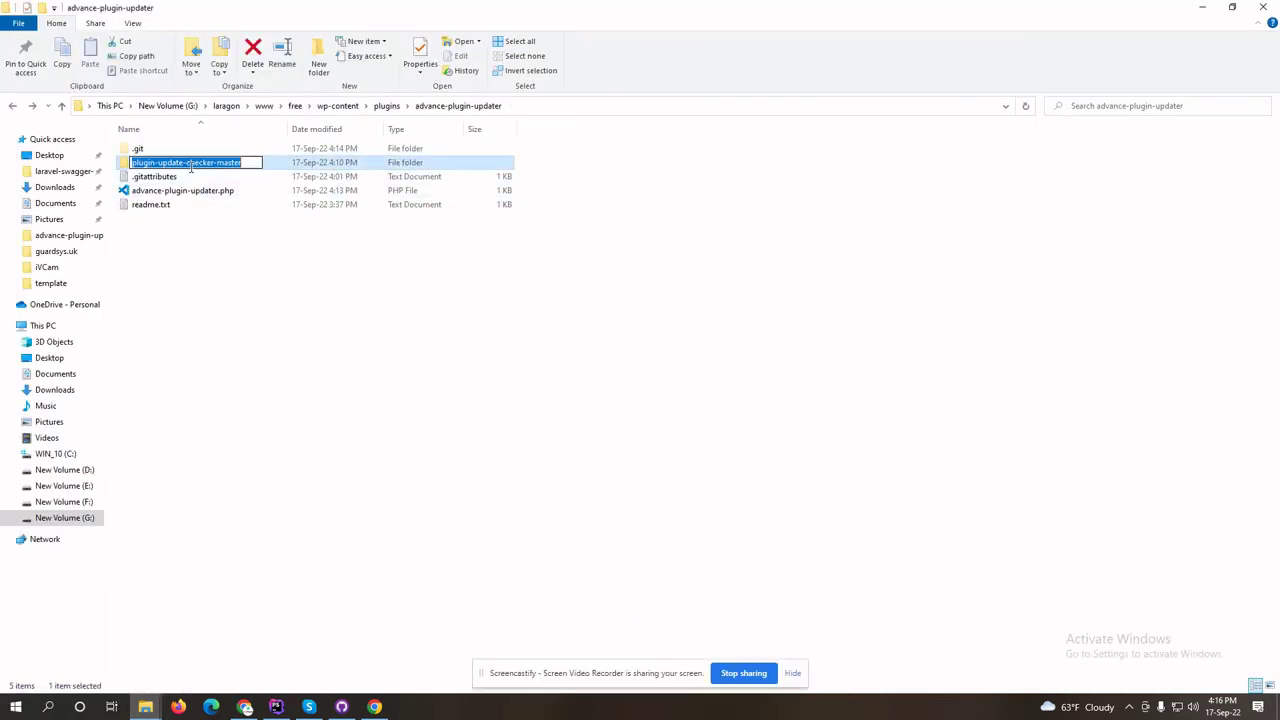
left_click(191, 166)
key("BackSpace")
key("BackSpace")
key("BackSpace")
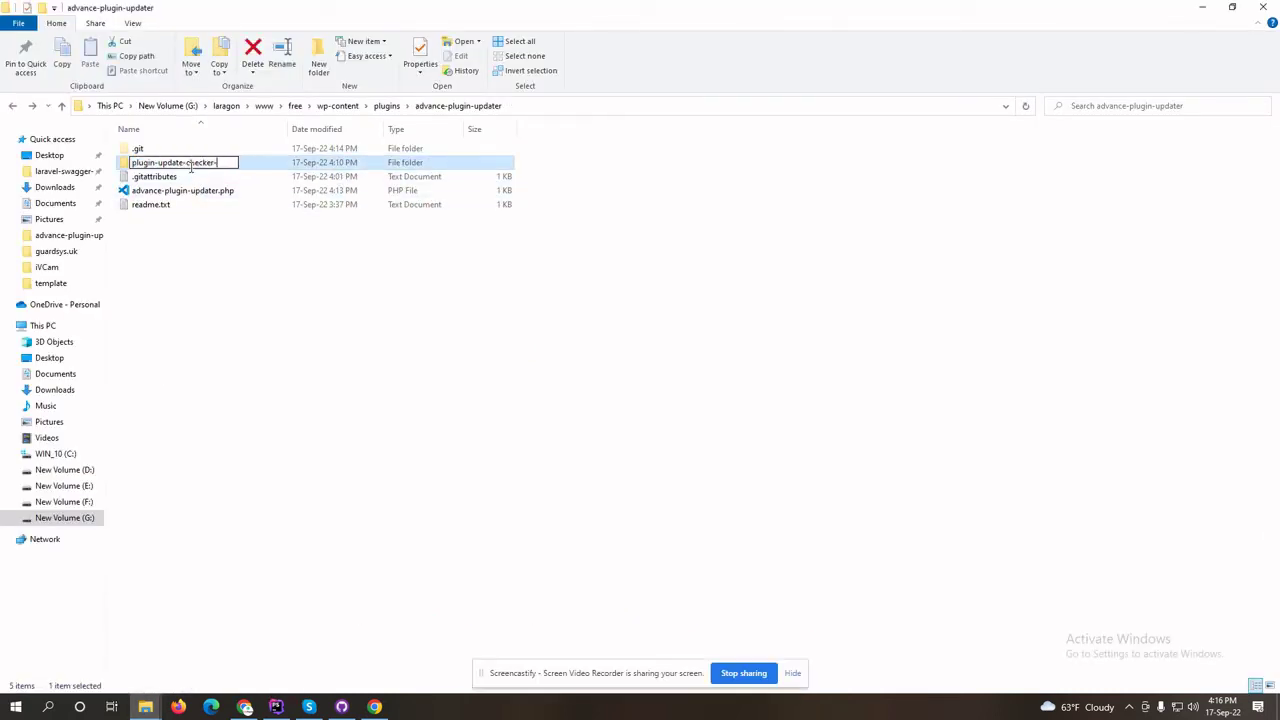
key("Return")
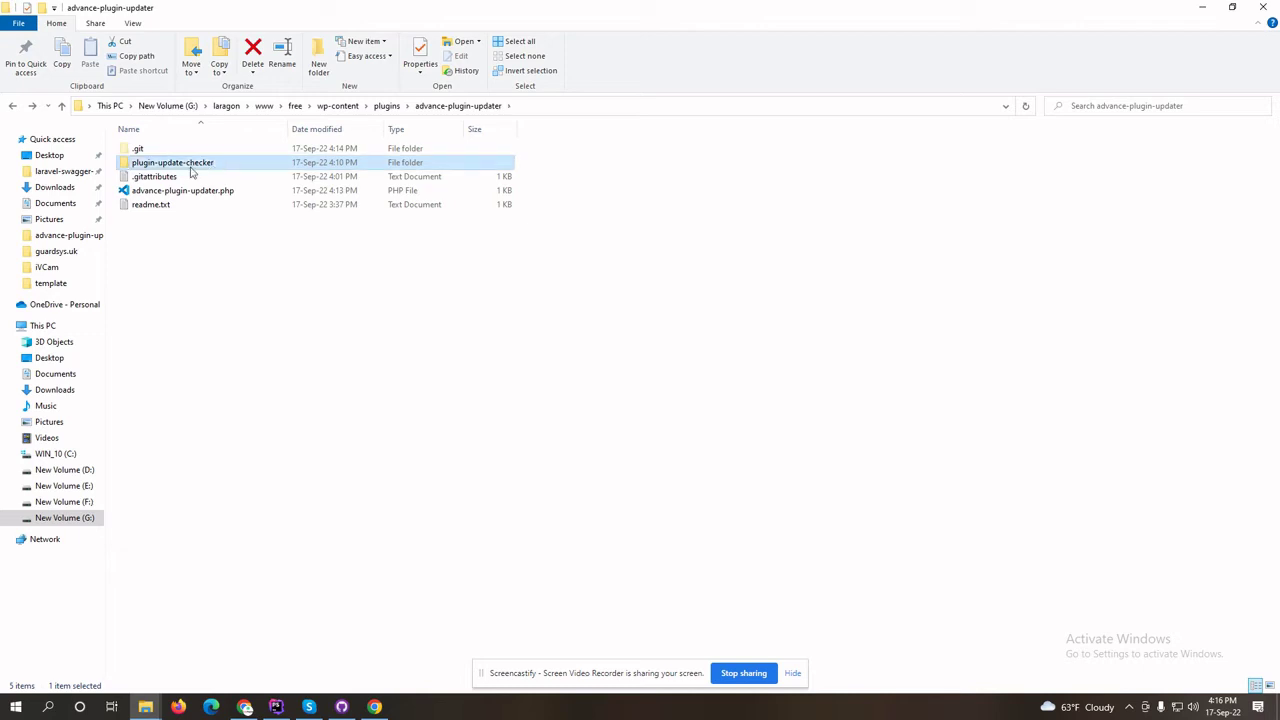
double_click(191, 168)
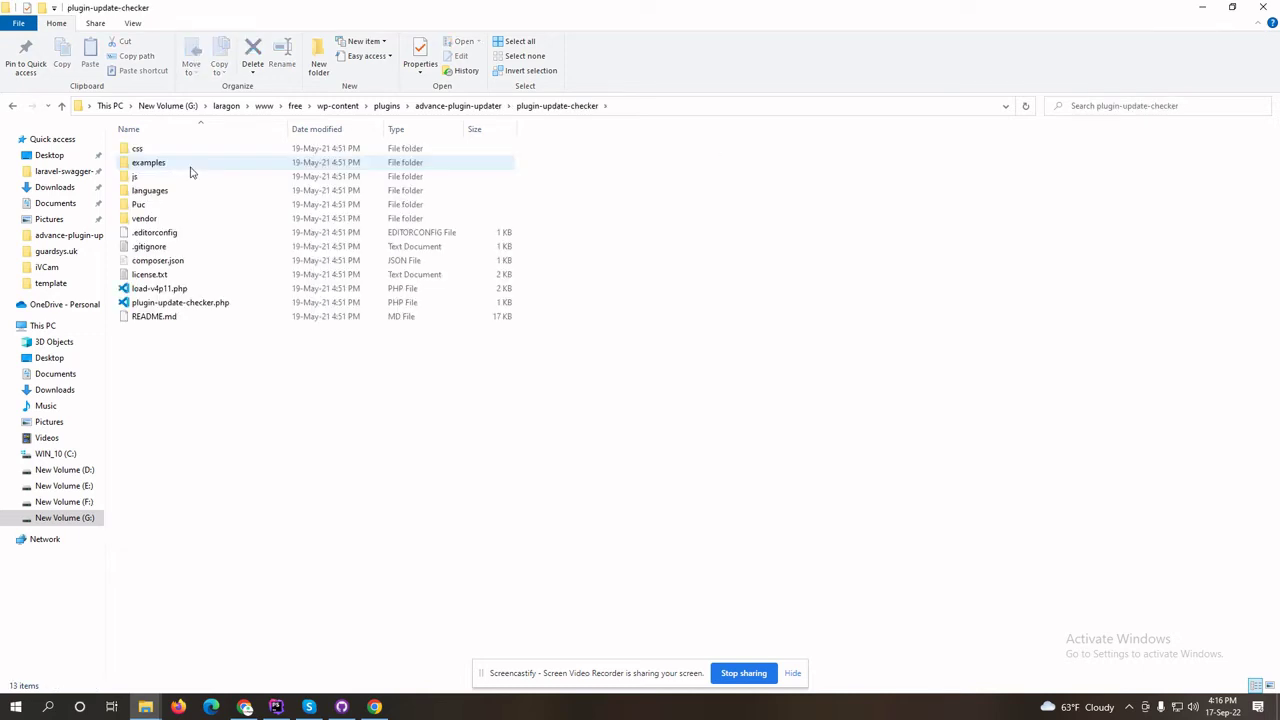
key("alt+Left")
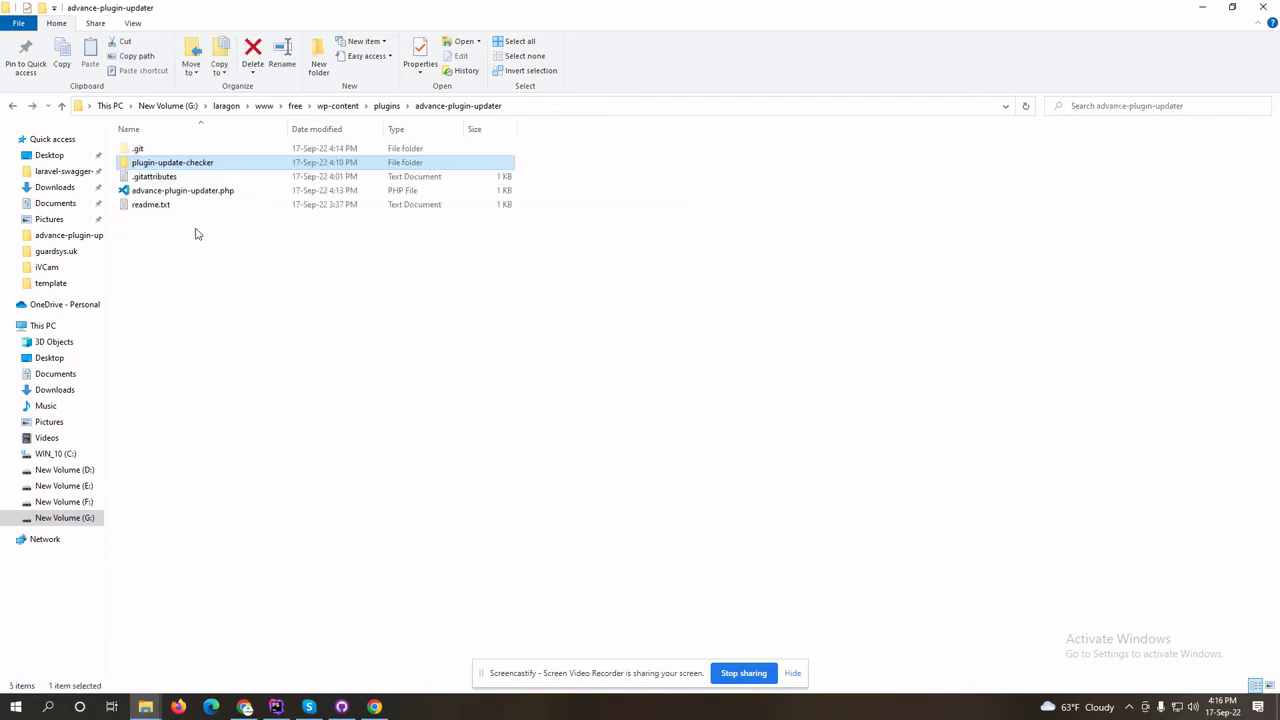
key("alt+Tab")
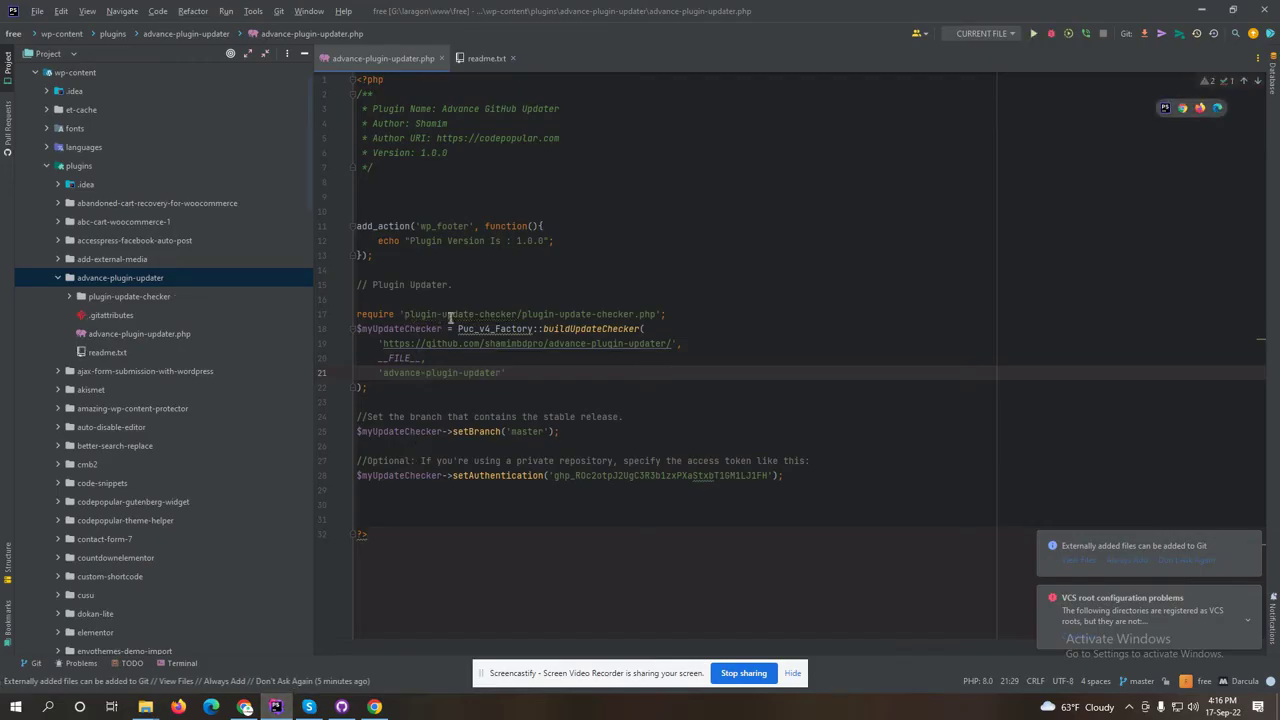
- Change the header Version and footer version echo in advance-plugin-updater.php to 1.0.1
left_click(628, 399)
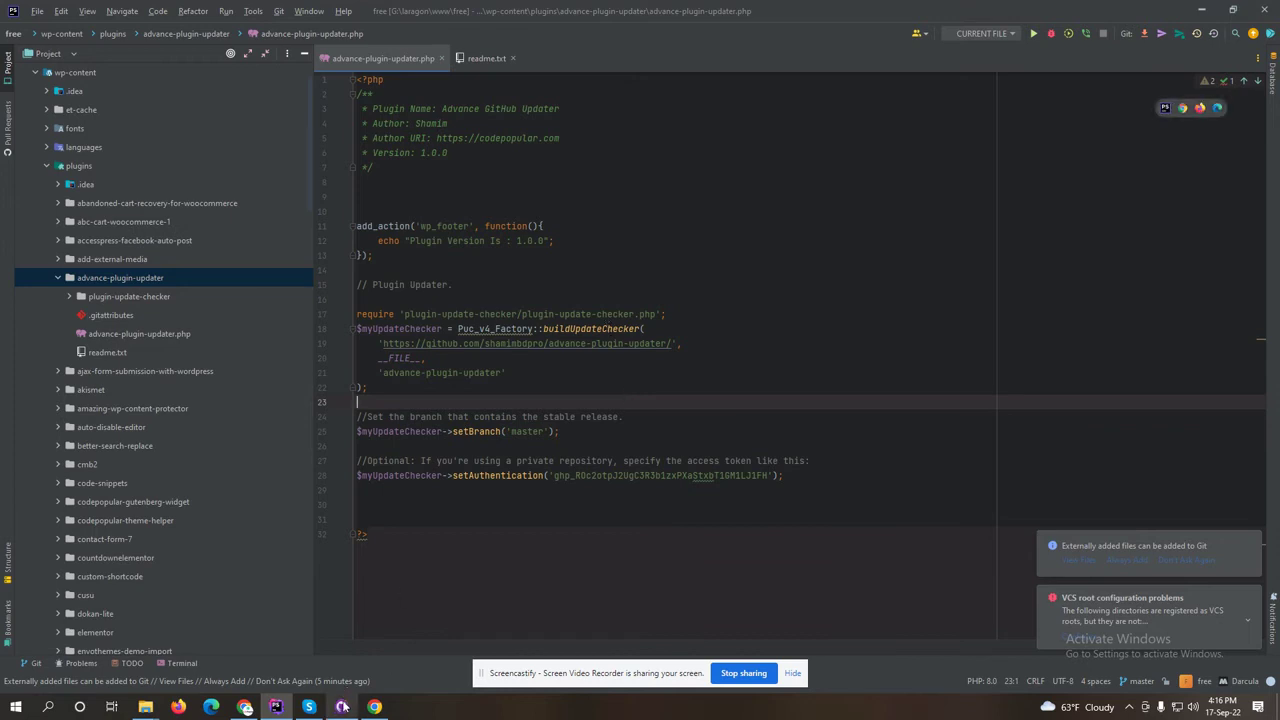
left_click(454, 153)
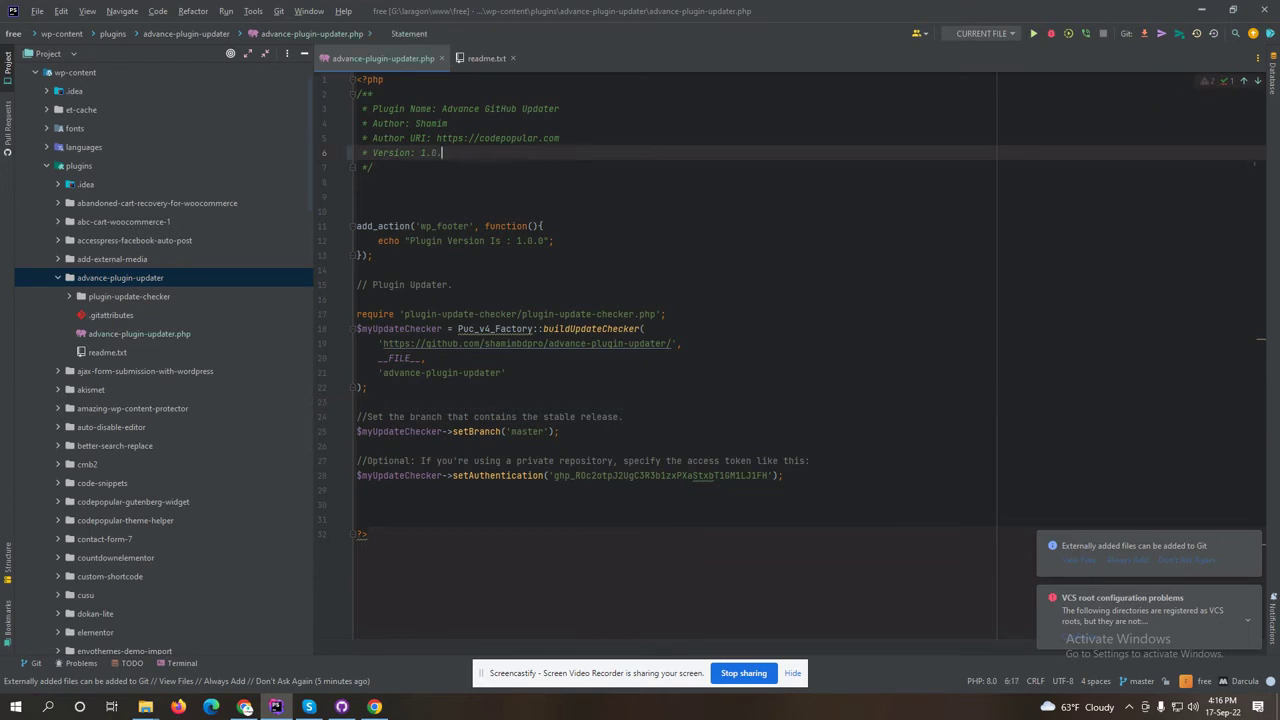
left_click(542, 242)
key("BackSpace")
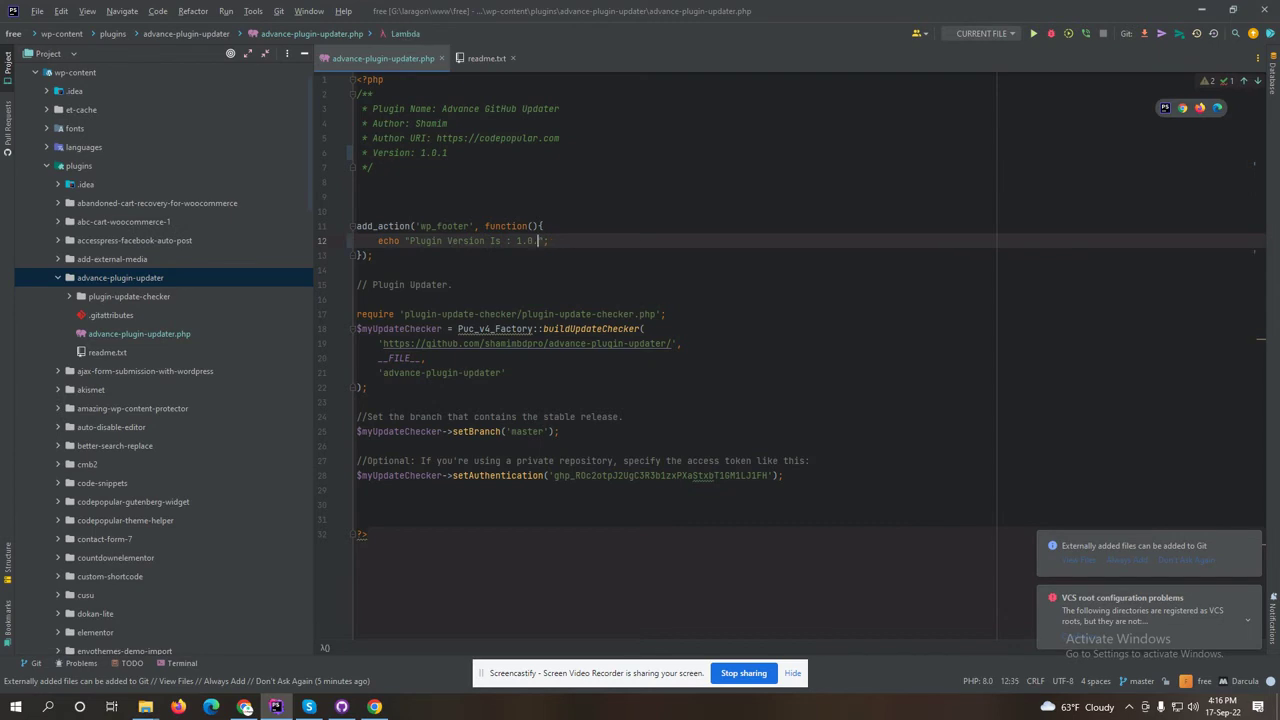
type("1")
key("Up")
key("Up")
key("Up")
- Update the Stable tag in readme.txt to 1.0.1
left_click(110, 353)
double_click(110, 352)
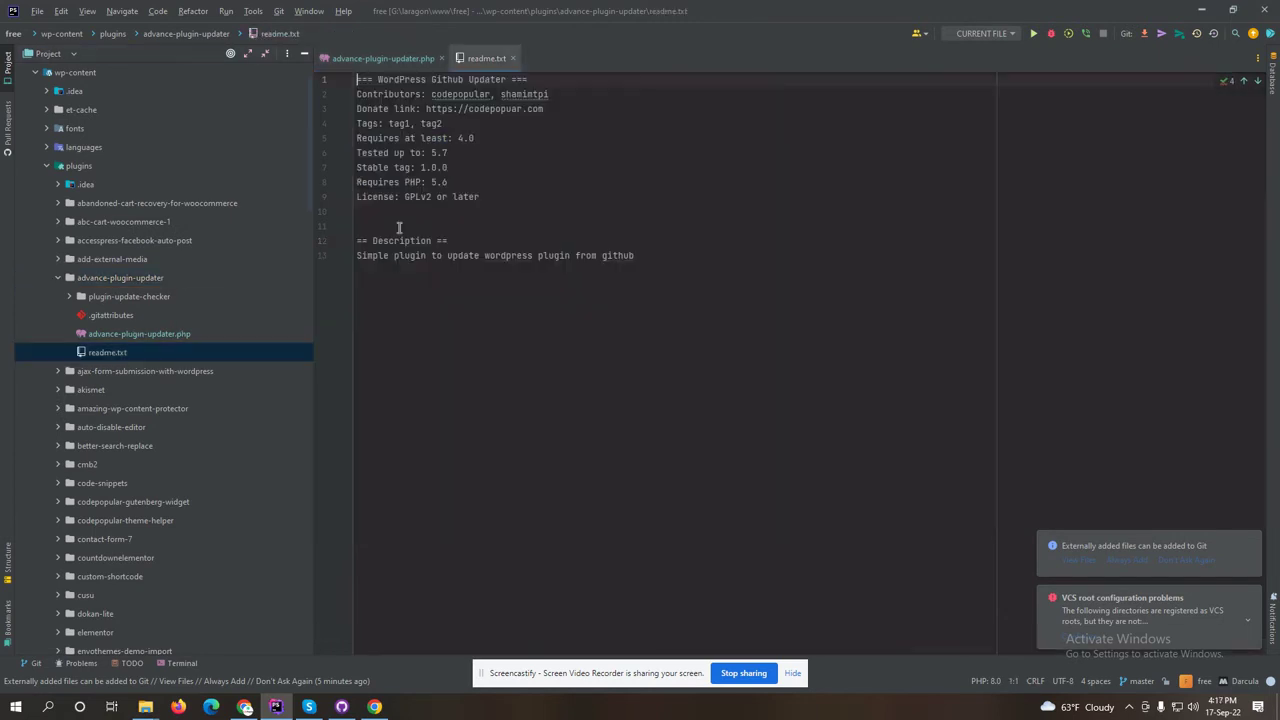
left_click(461, 168)
key("BackSpace")
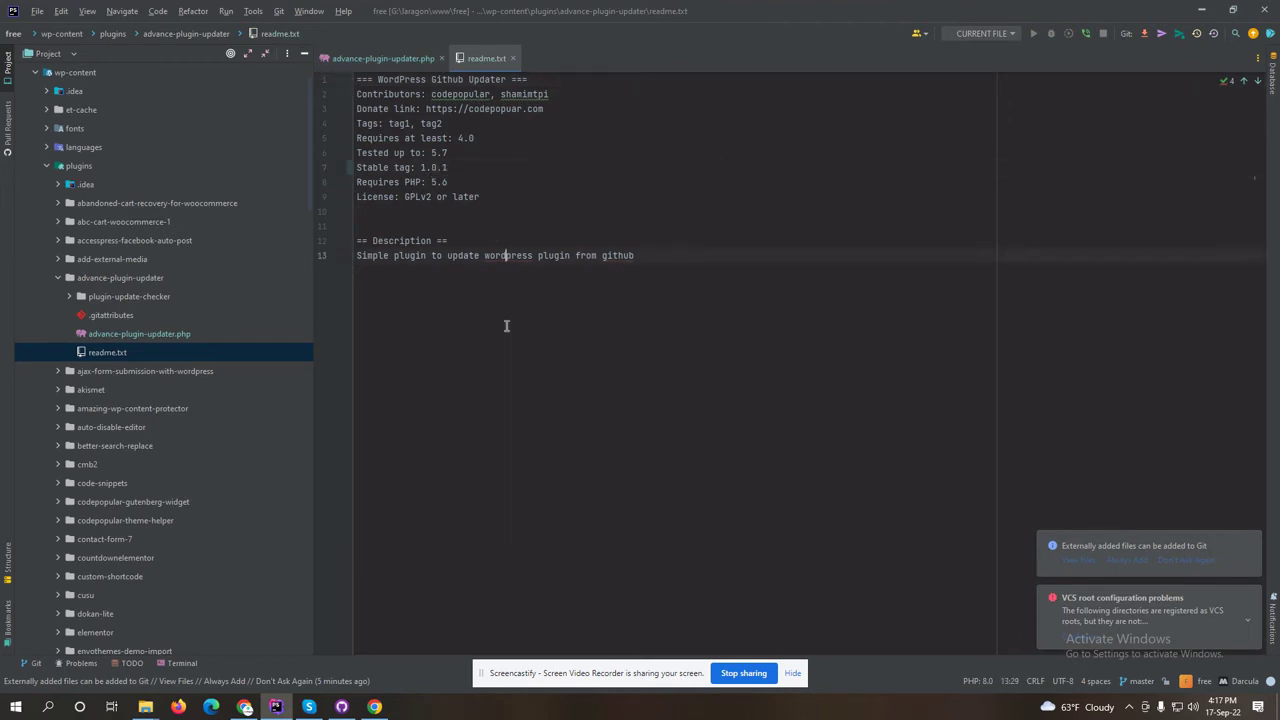
key("alt+Tab")
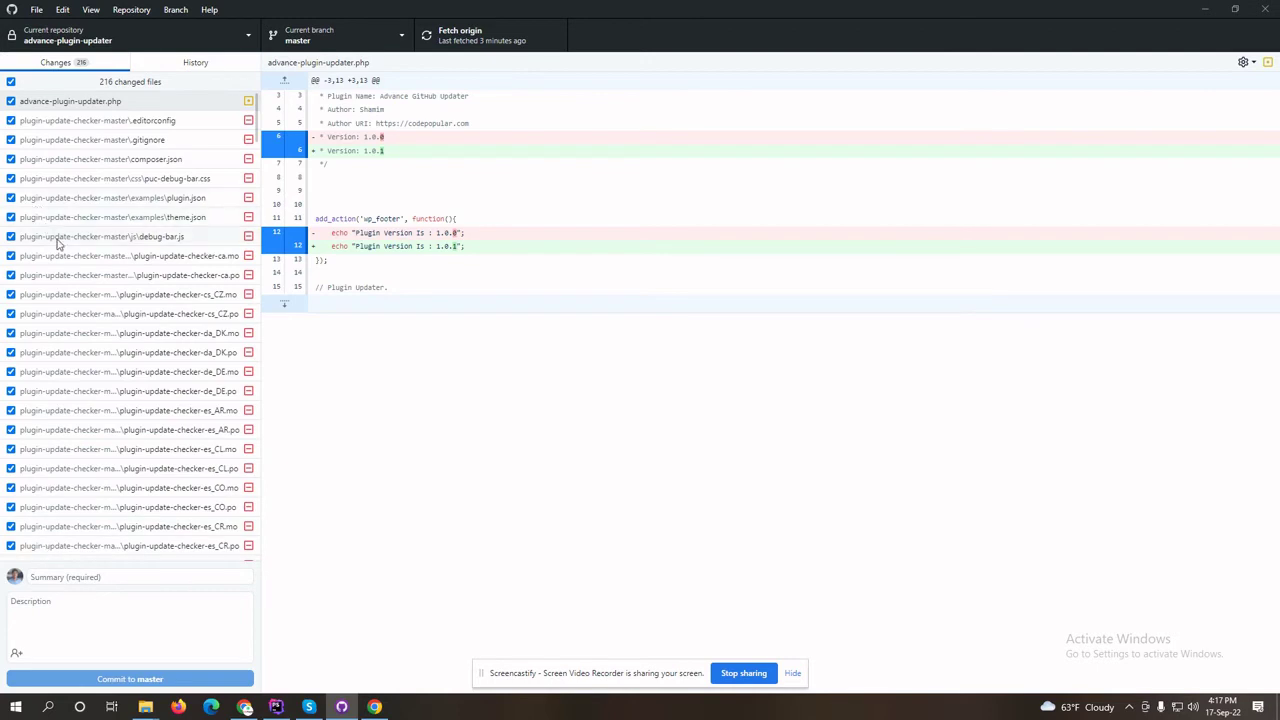
- Commit the changed files to master with the summary 'Version Released 1.0.1'
scroll(57, 243, "down", 10)
scroll(43, 240, "down", 10)
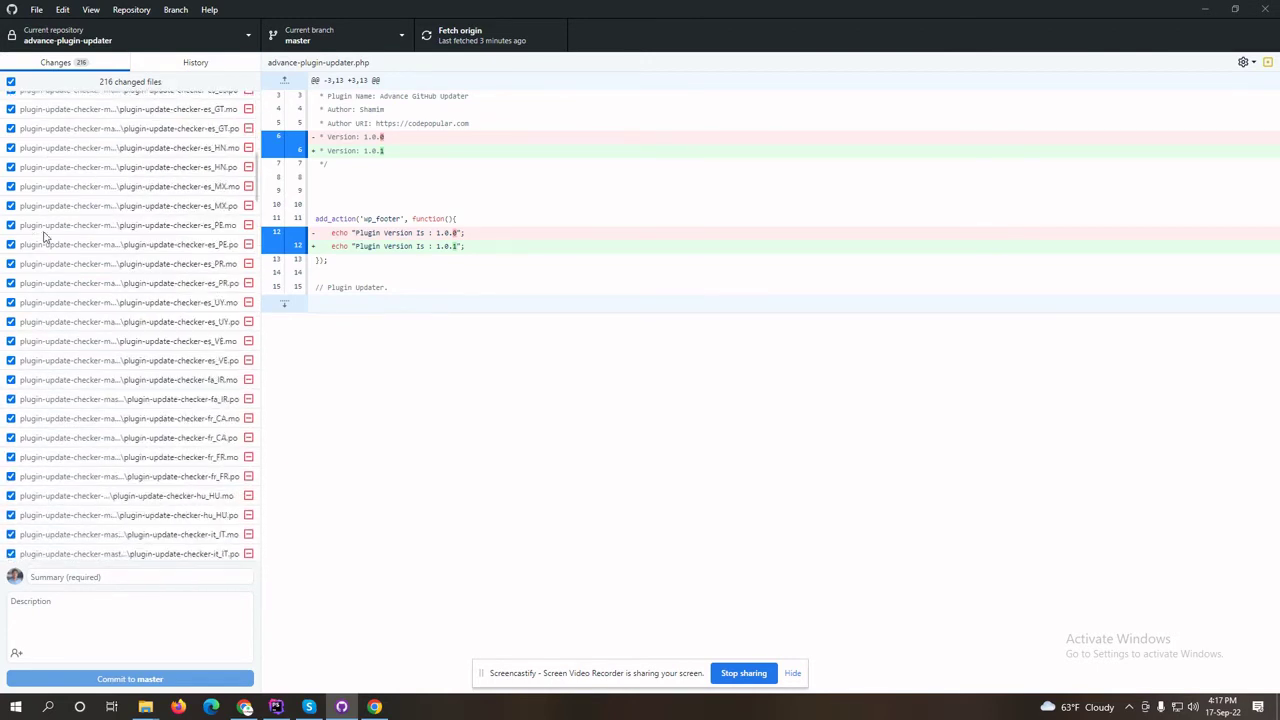
left_click(111, 577)
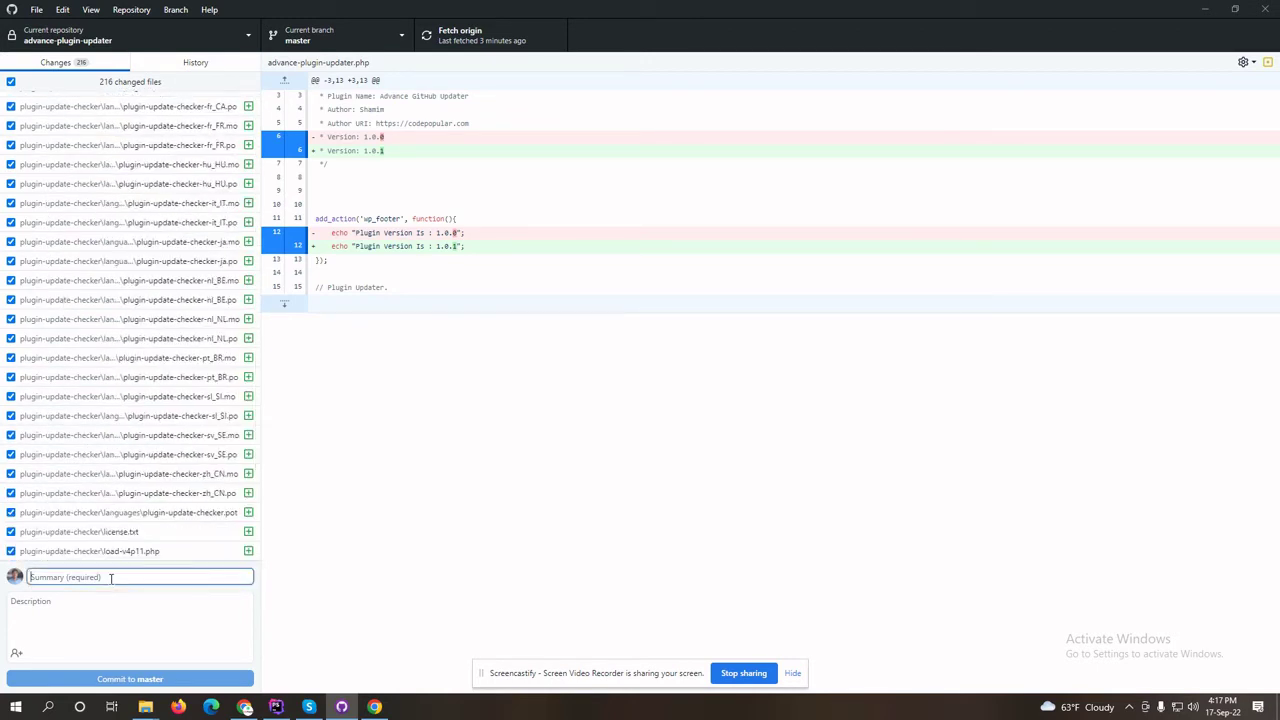
type("Version Released 1.0.1")
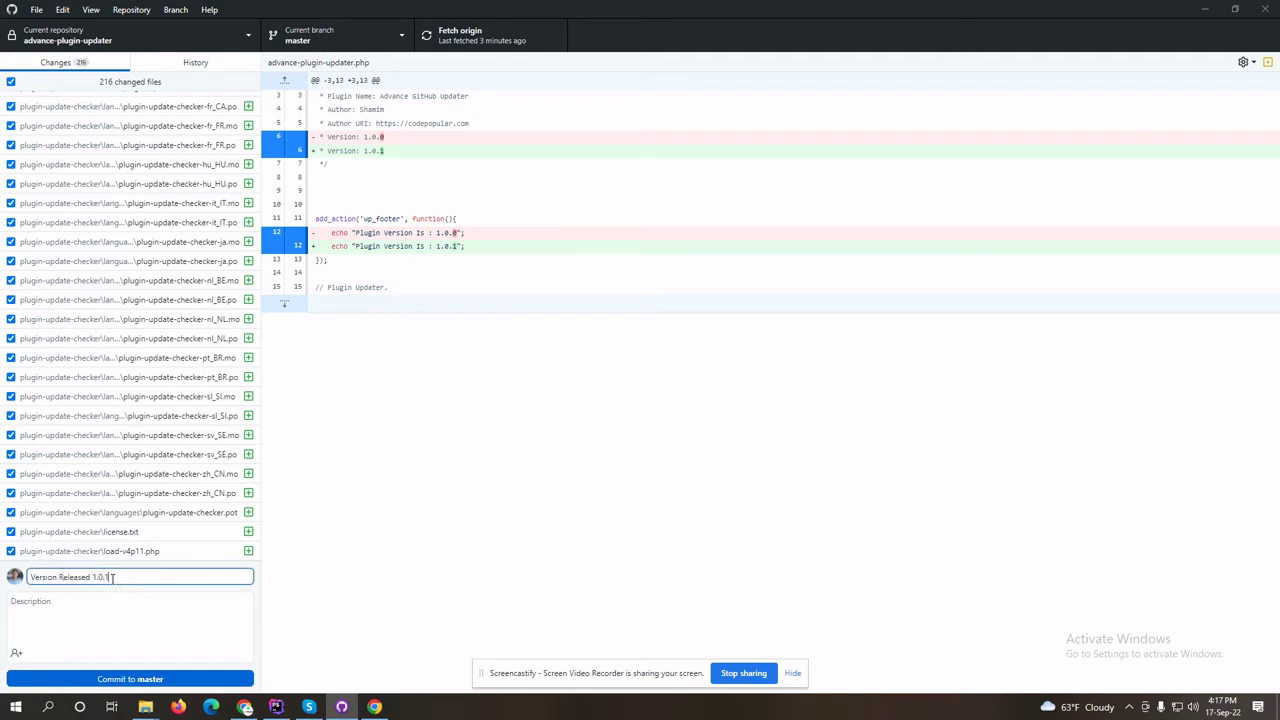
left_click(133, 680)
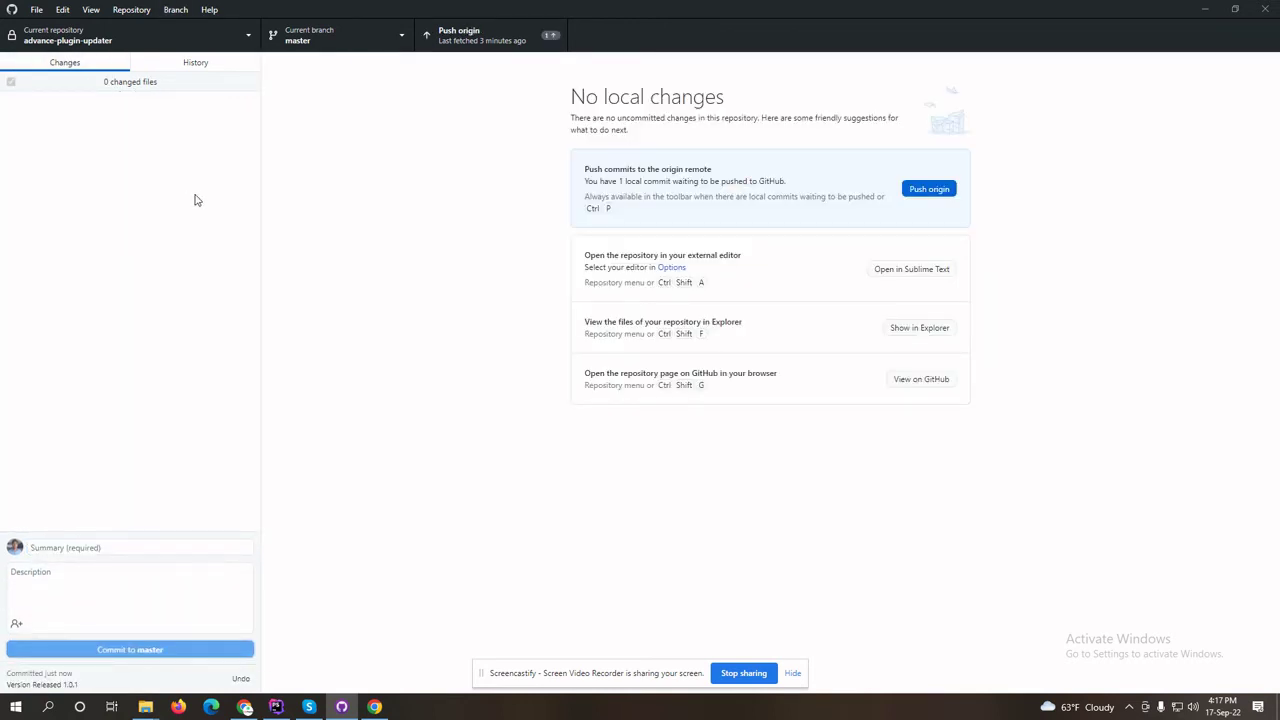
- Push the commit to origin and show the commit history
left_click(462, 36)
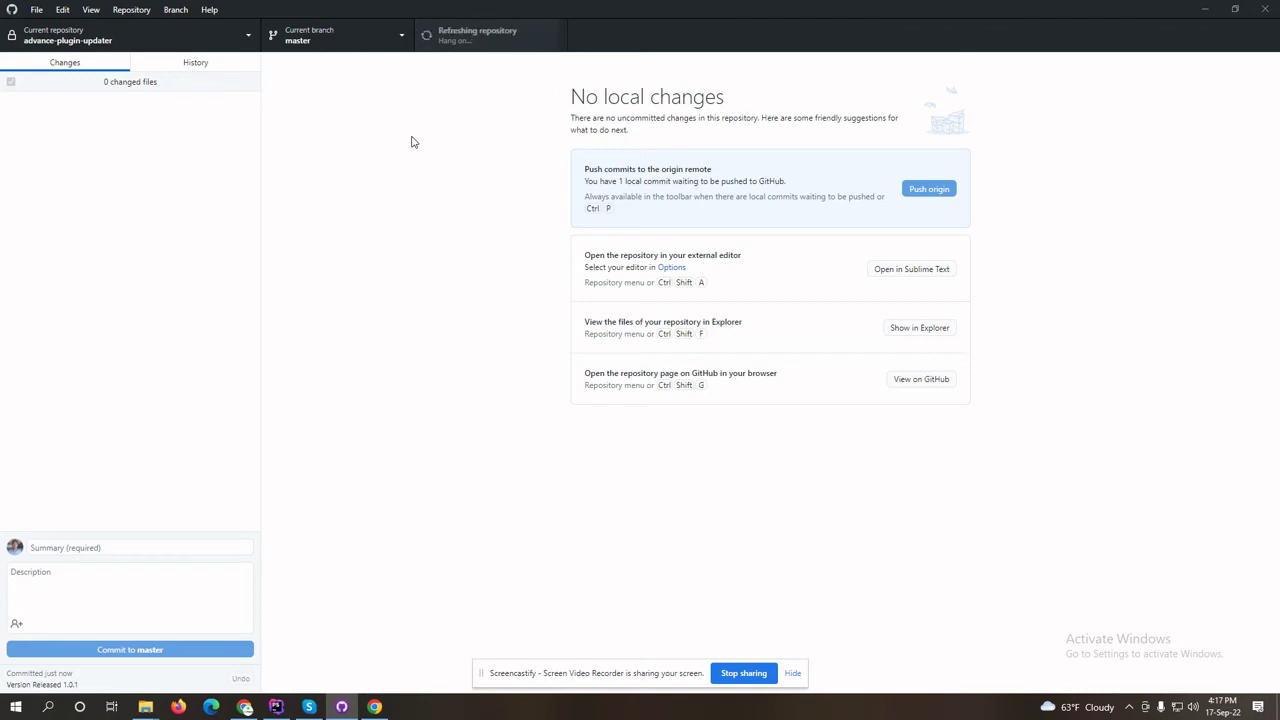
left_click(312, 36)
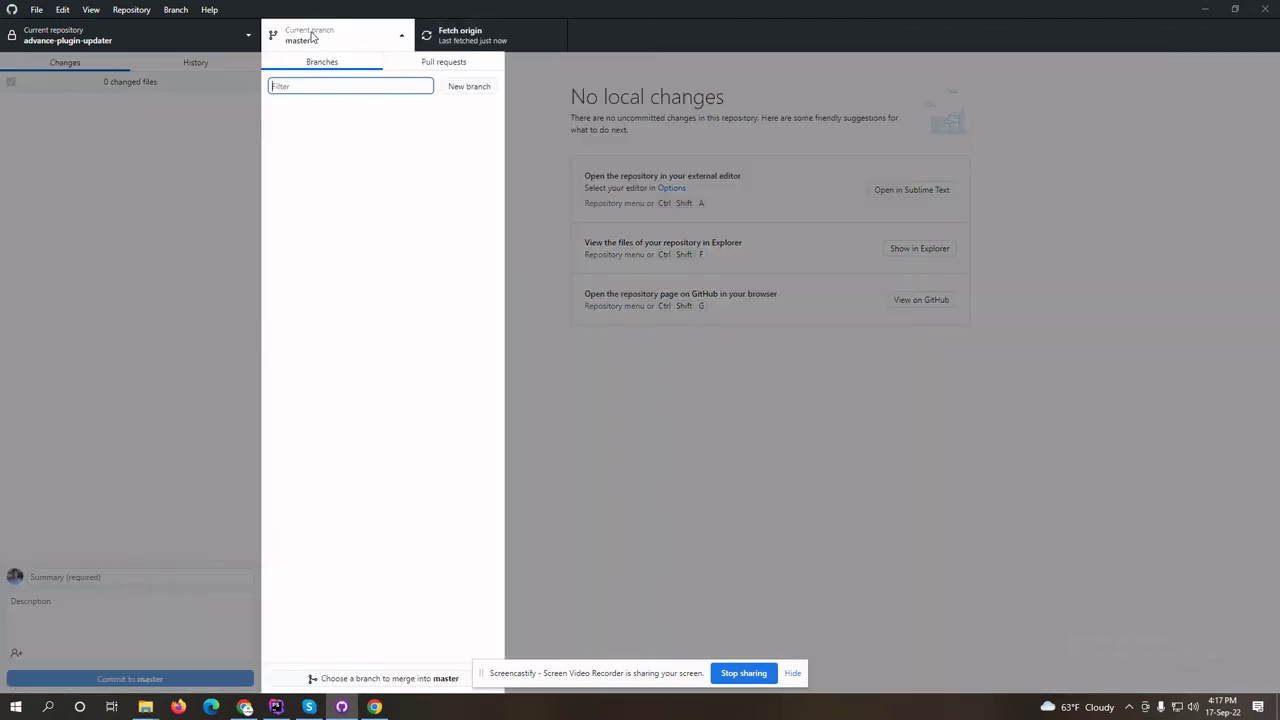
left_click(206, 86)
left_click(200, 66)
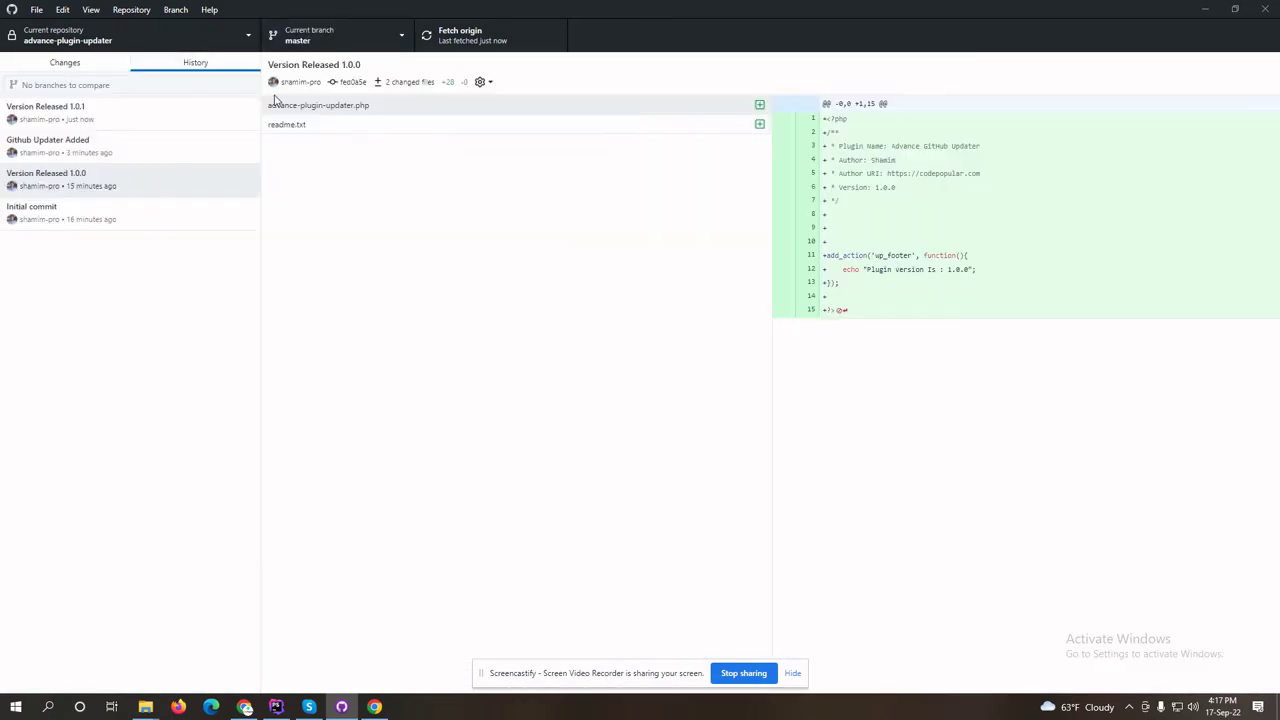
- Tag the Version Released 1.0.1 commit as v1.0.1 and push the tag to origin
right_click(62, 117)
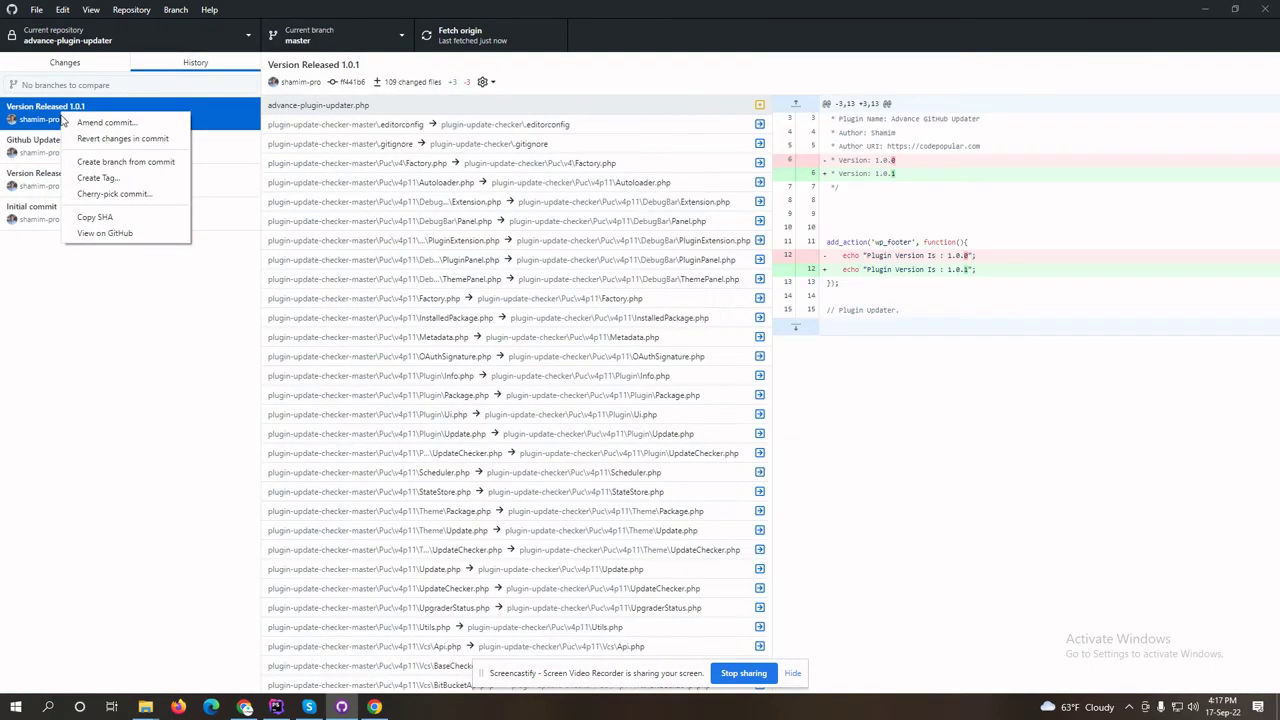
left_click(96, 179)
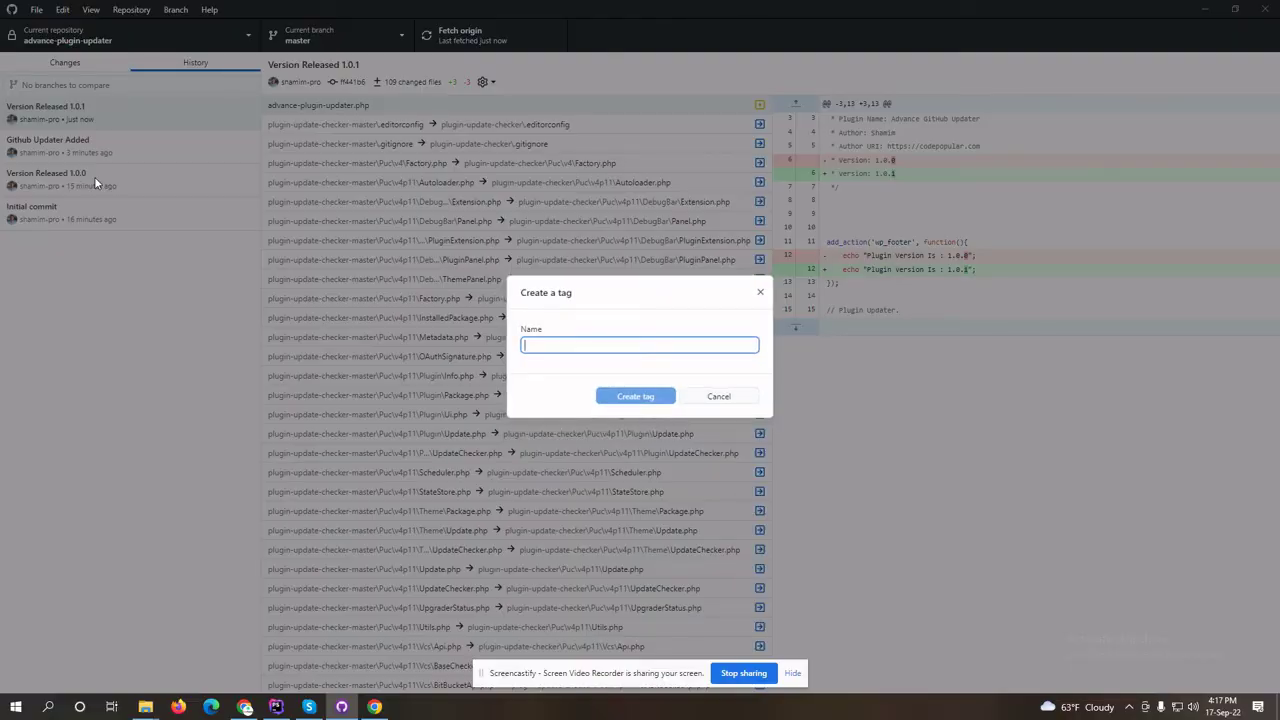
type("v1.0")
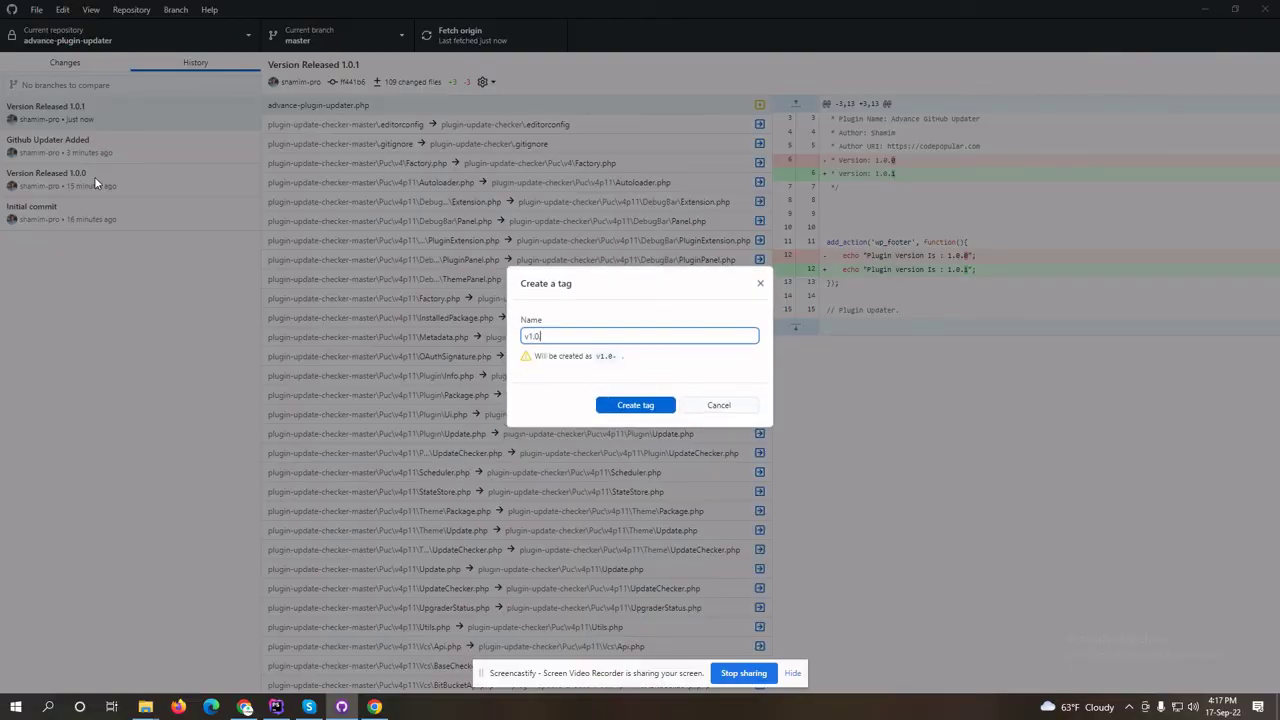
type(".1")
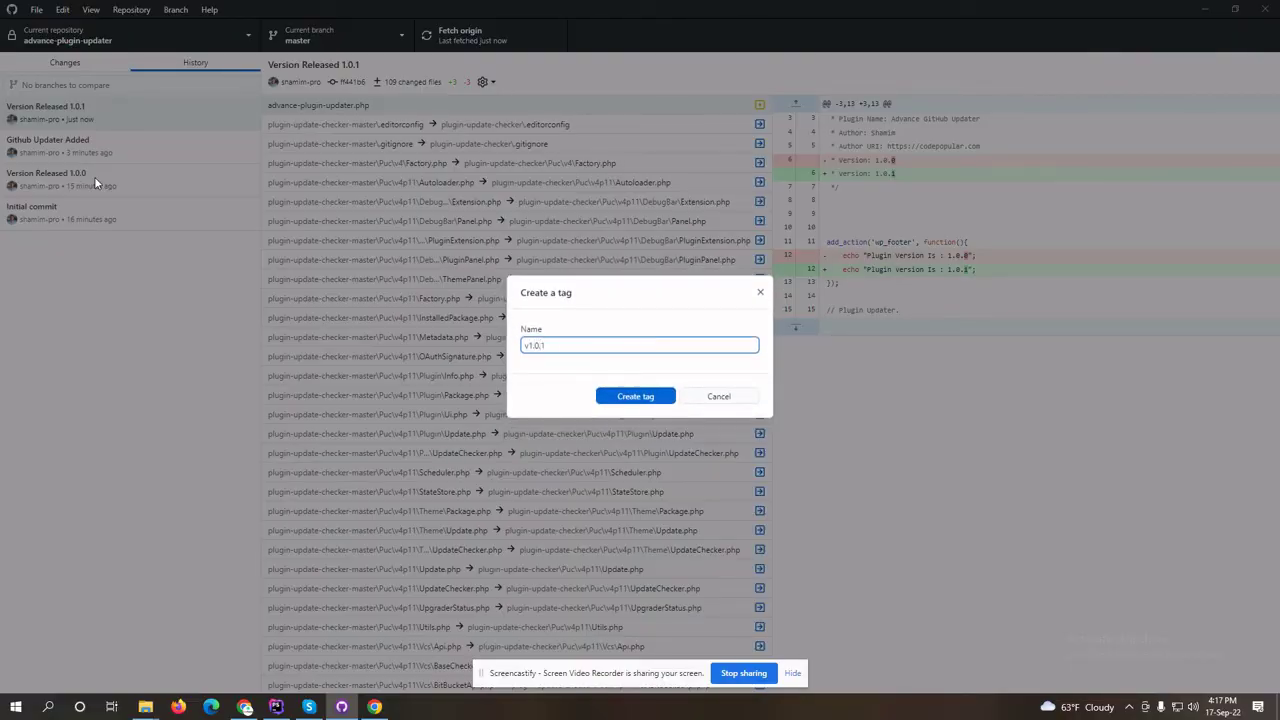
left_click(644, 398)
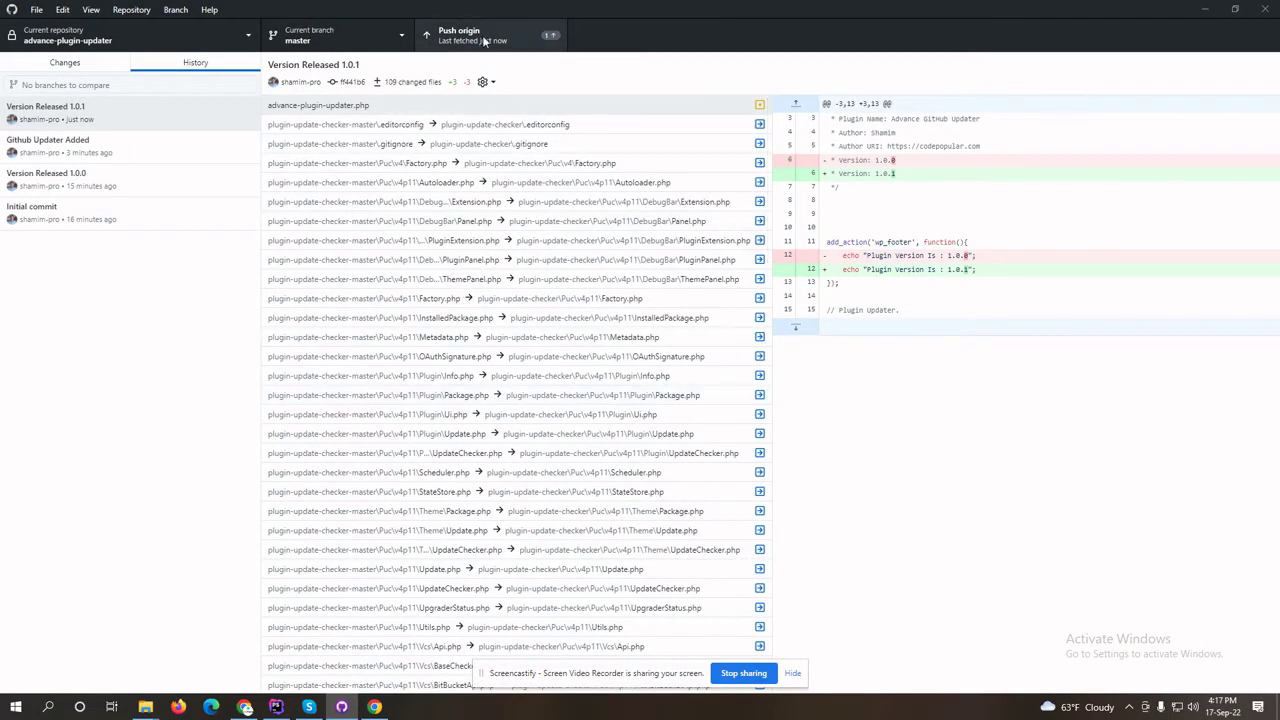
left_click(484, 40)
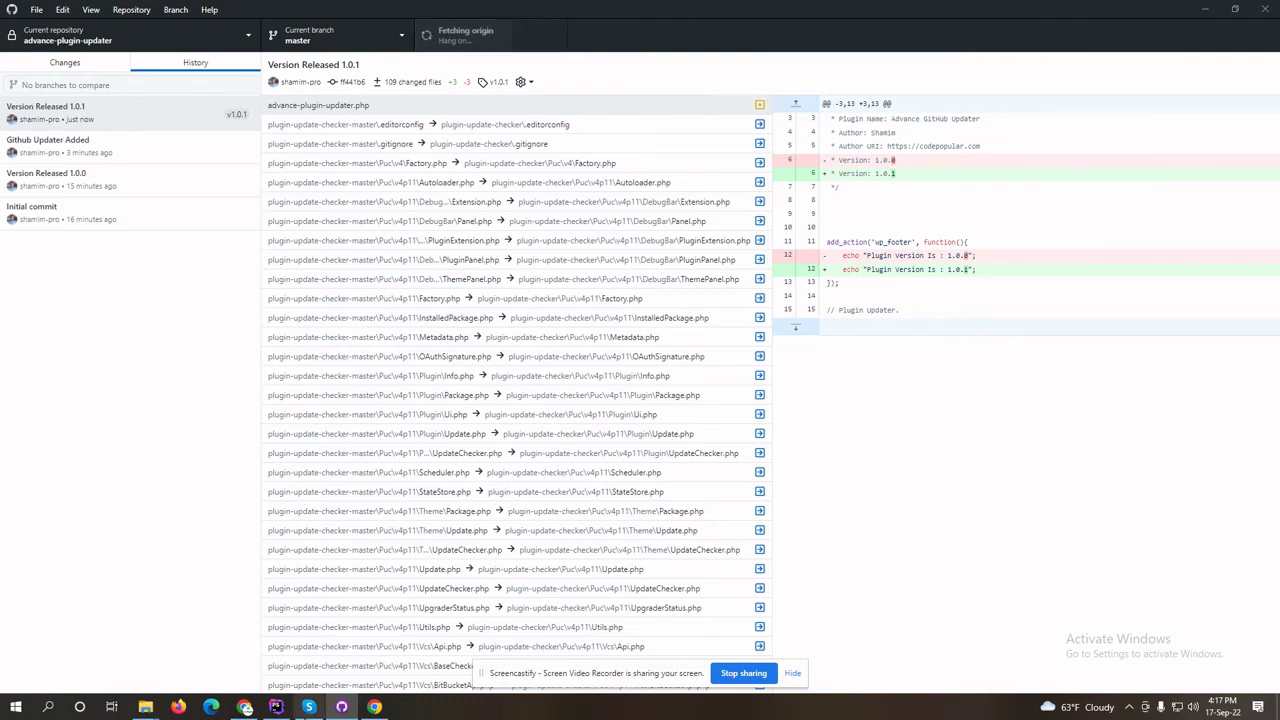
left_click(245, 707)
scroll(346, 157, "up", 3)
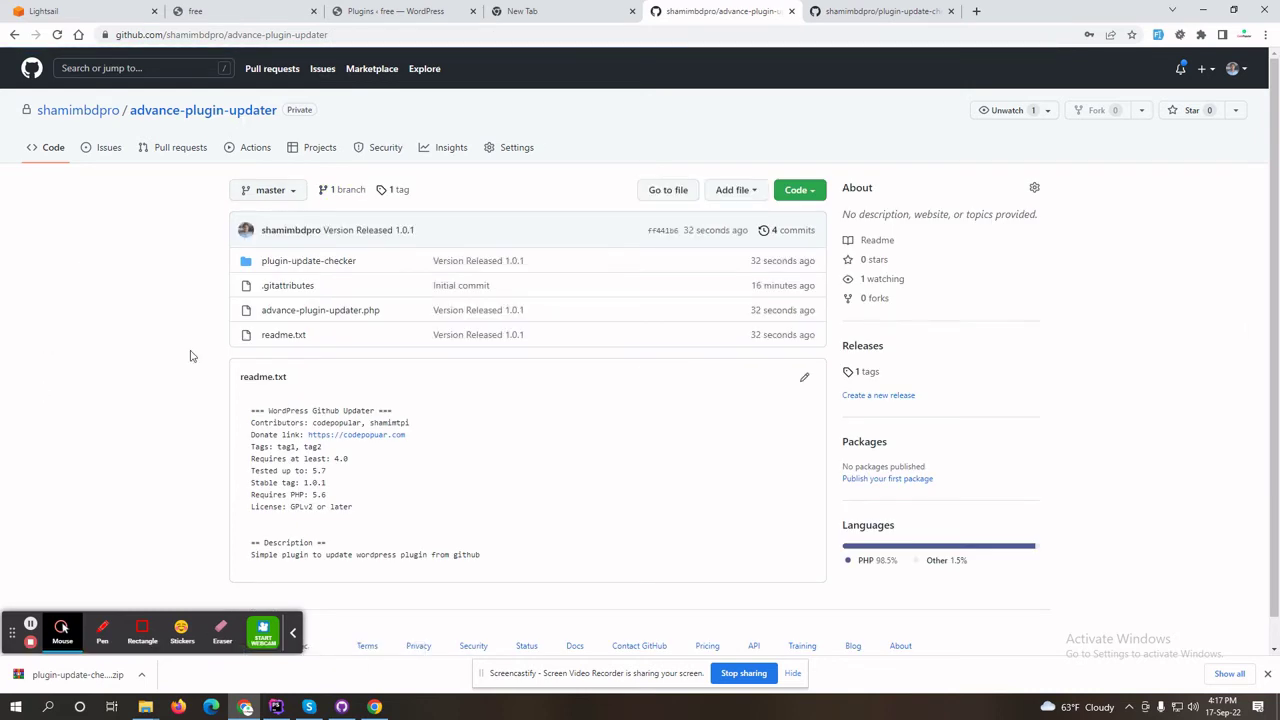
- Publish a GitHub release from the v1.0.1 tag
left_click(397, 192)
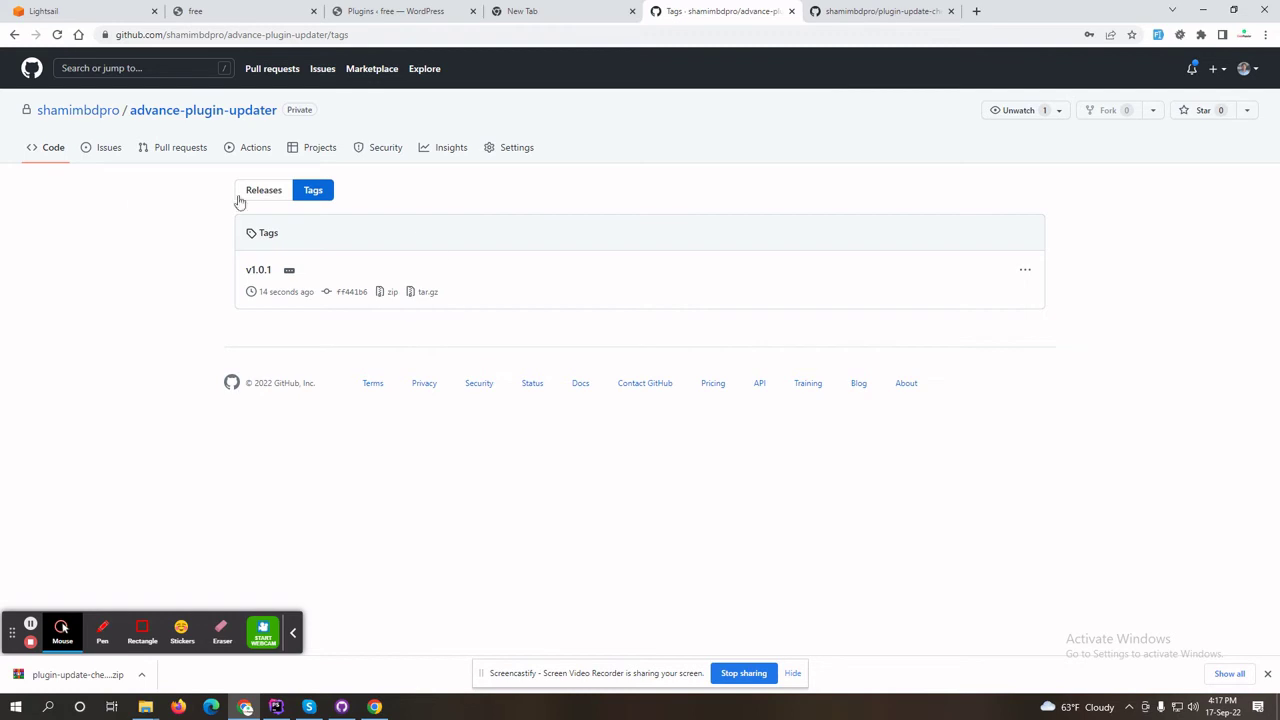
left_click(1025, 271)
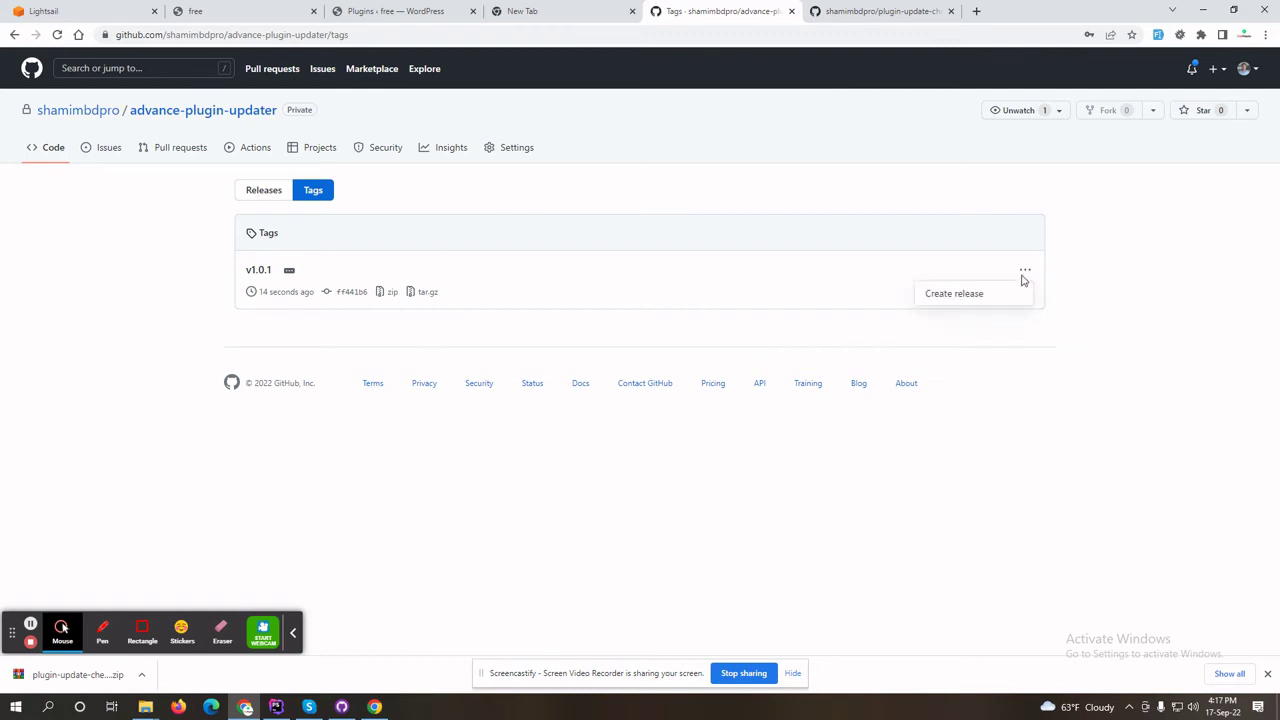
left_click(970, 298)
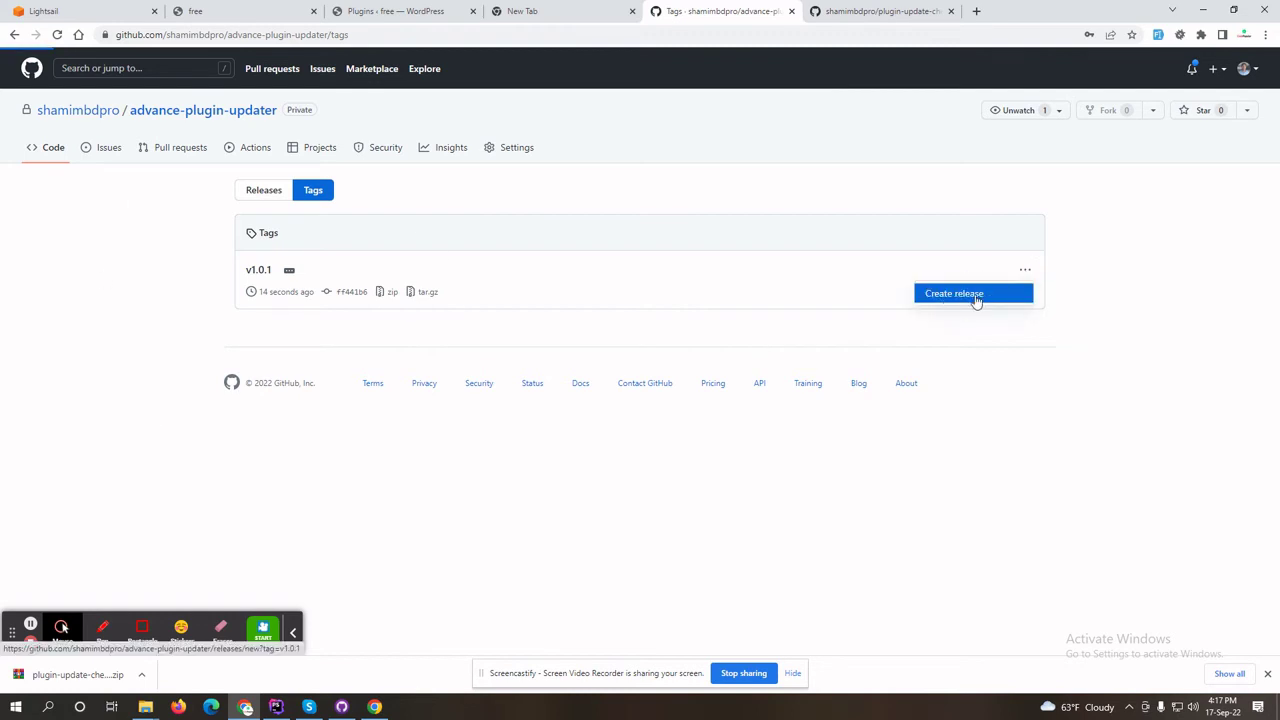
scroll(134, 346, "down", 2)
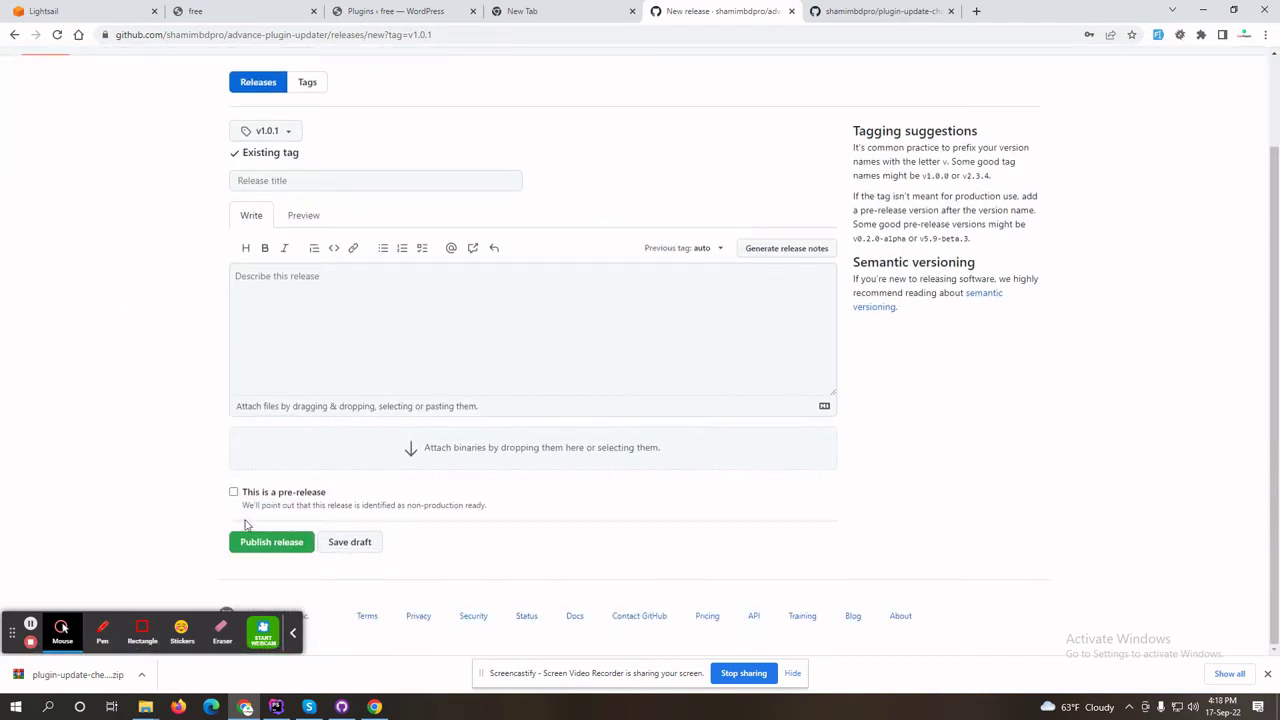
left_click(255, 547)
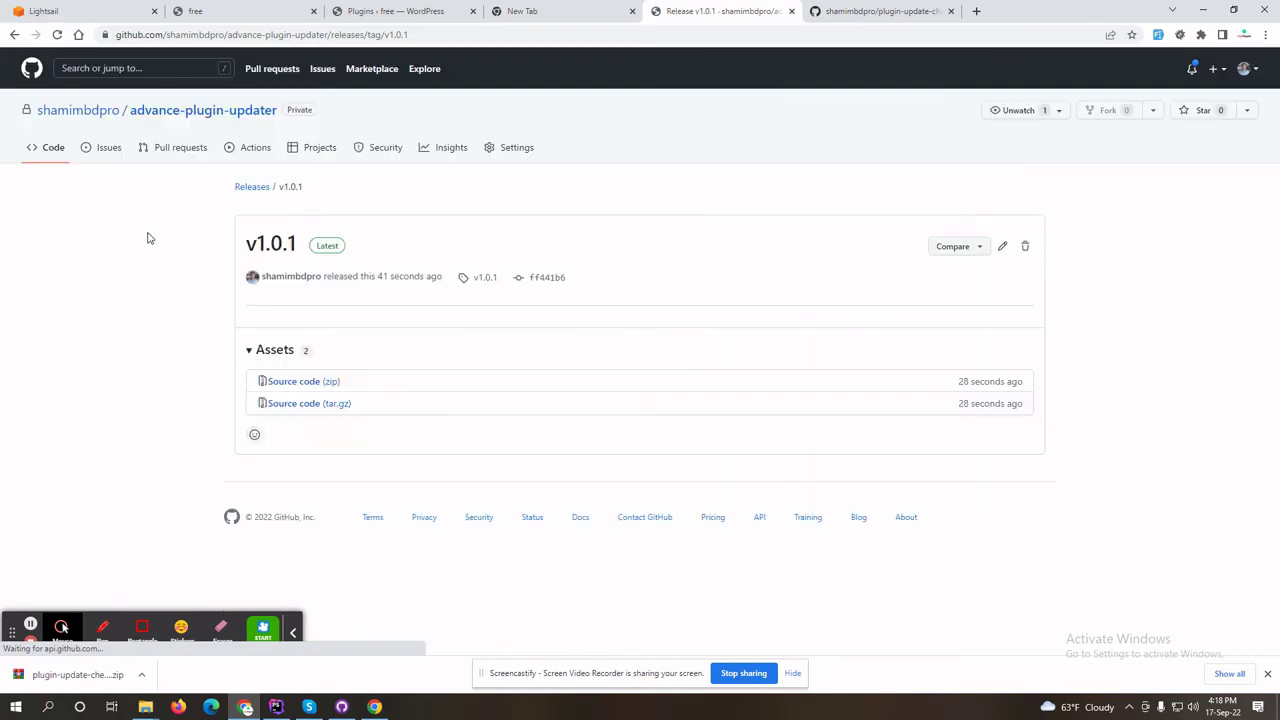
- Check the releases list, then return to the repository page showing v1.0.1 as Latest
left_click(214, 111)
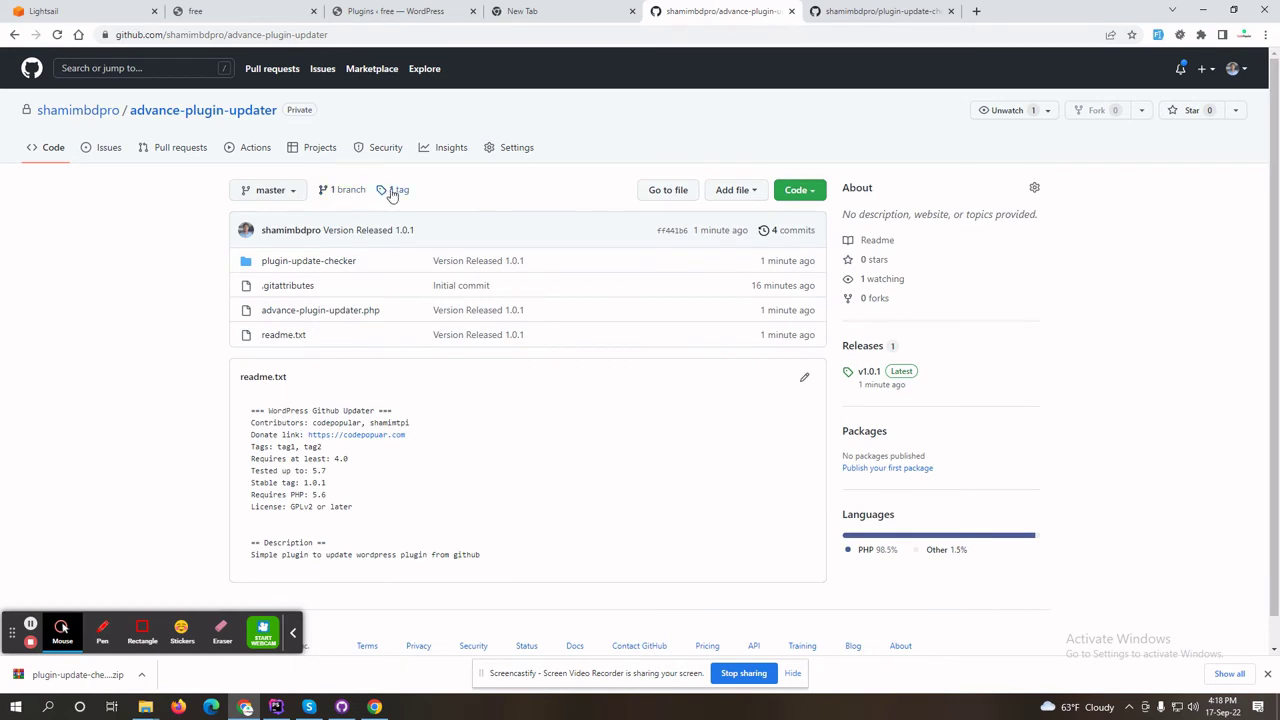
left_click(402, 192)
left_click(268, 193)
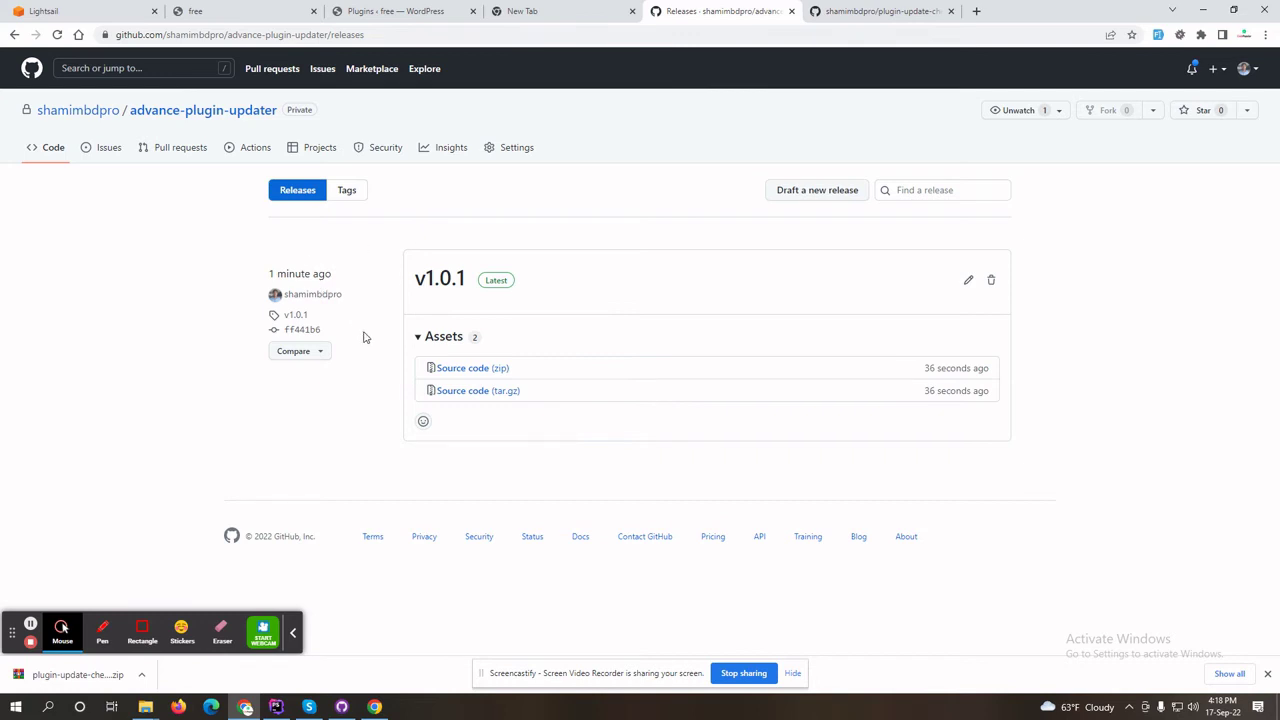
left_click(188, 111)
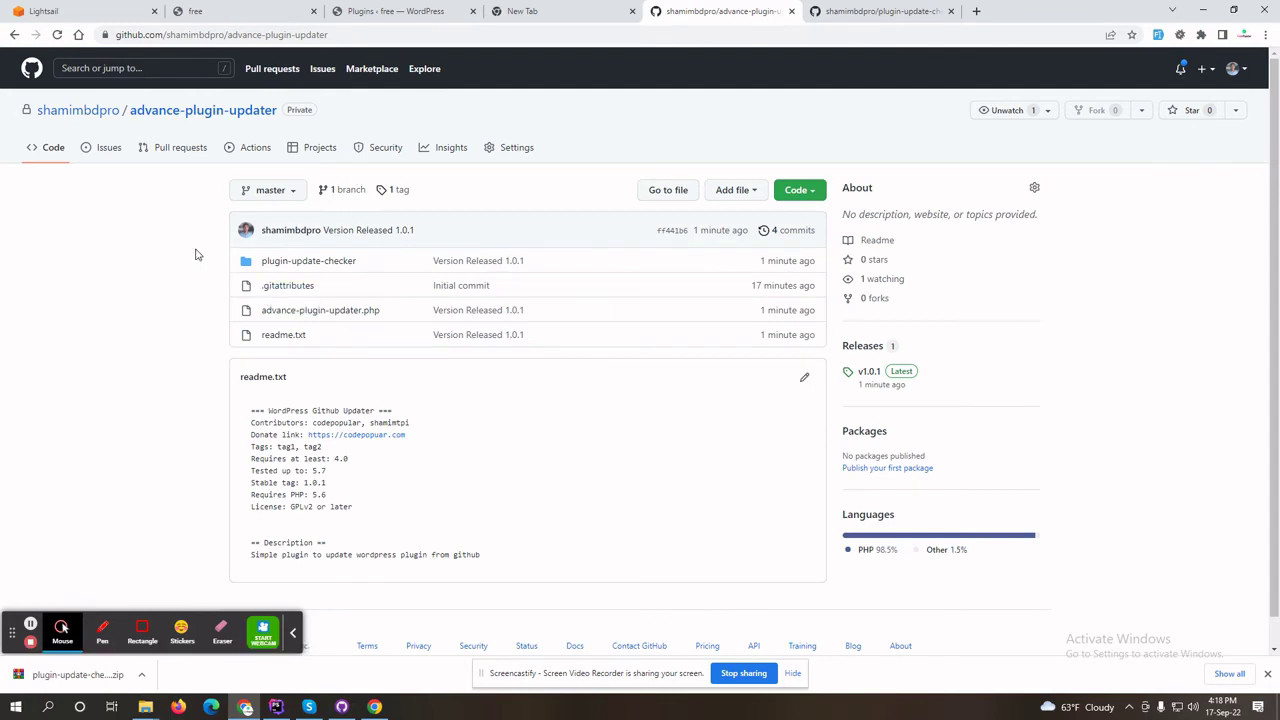
left_click(149, 258)
- Download the repository ZIP and reveal advance-plugin-updater-master.zip in the Downloads folder
left_click(802, 190)
left_click(690, 383)
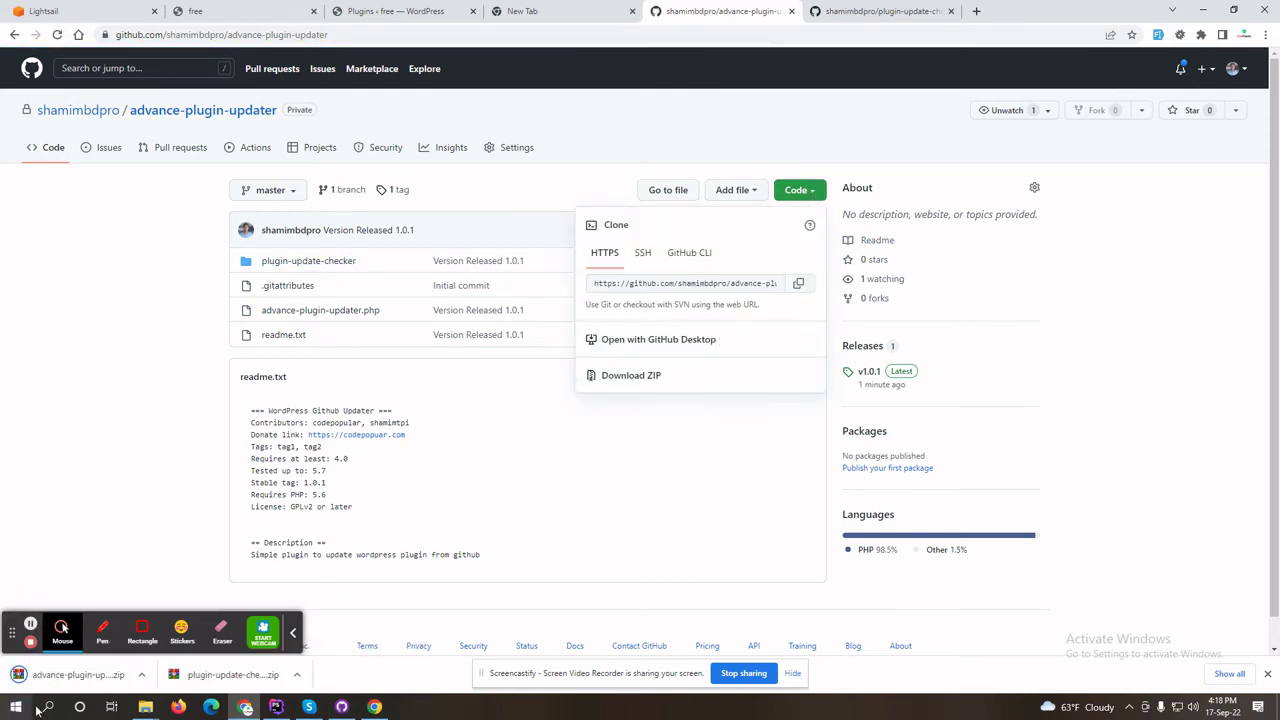
left_click(144, 675)
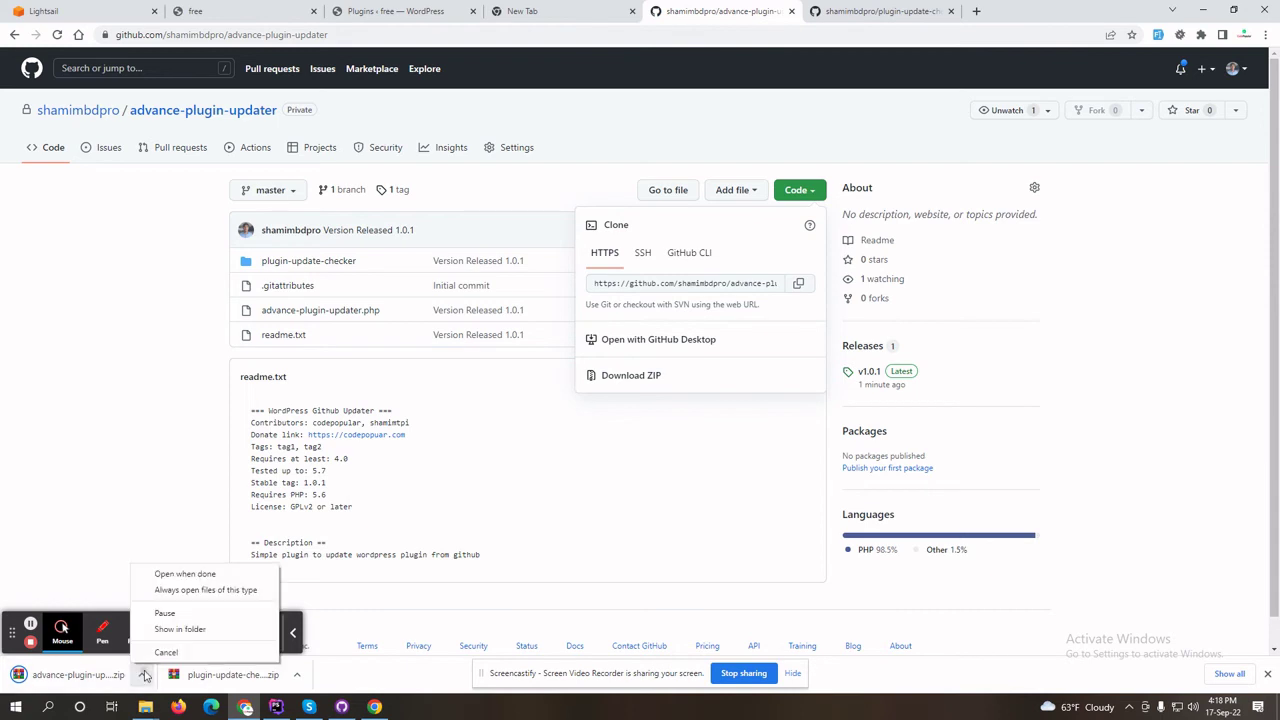
left_click(172, 629)
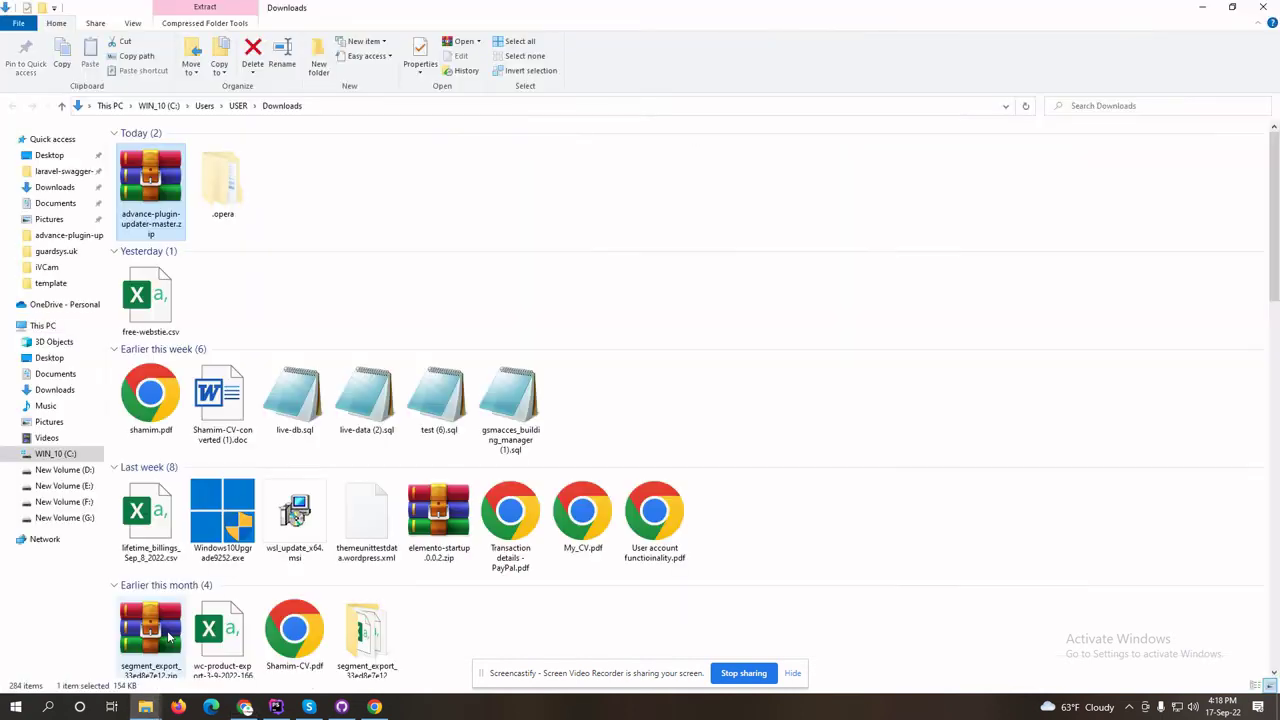
- Paste the downloaded zip into G:\laragon\www\test\wp-content\plugins
left_click(55, 517)
double_click(241, 193)
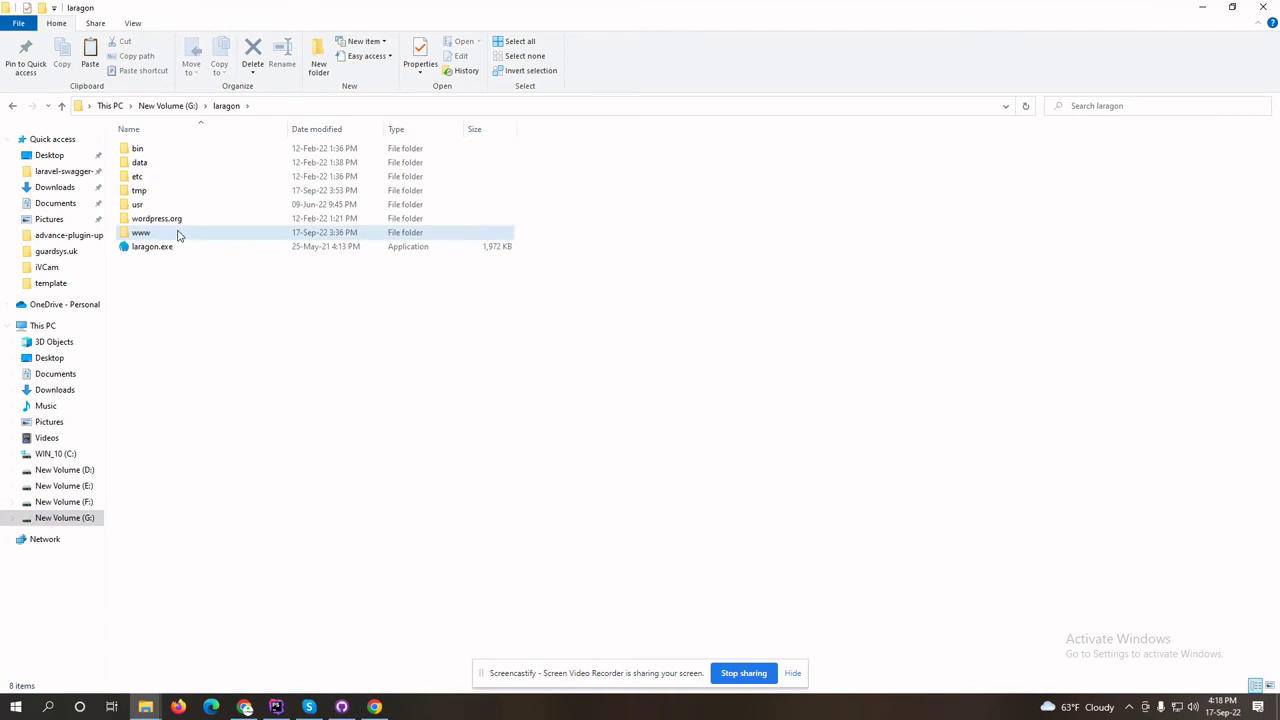
double_click(180, 233)
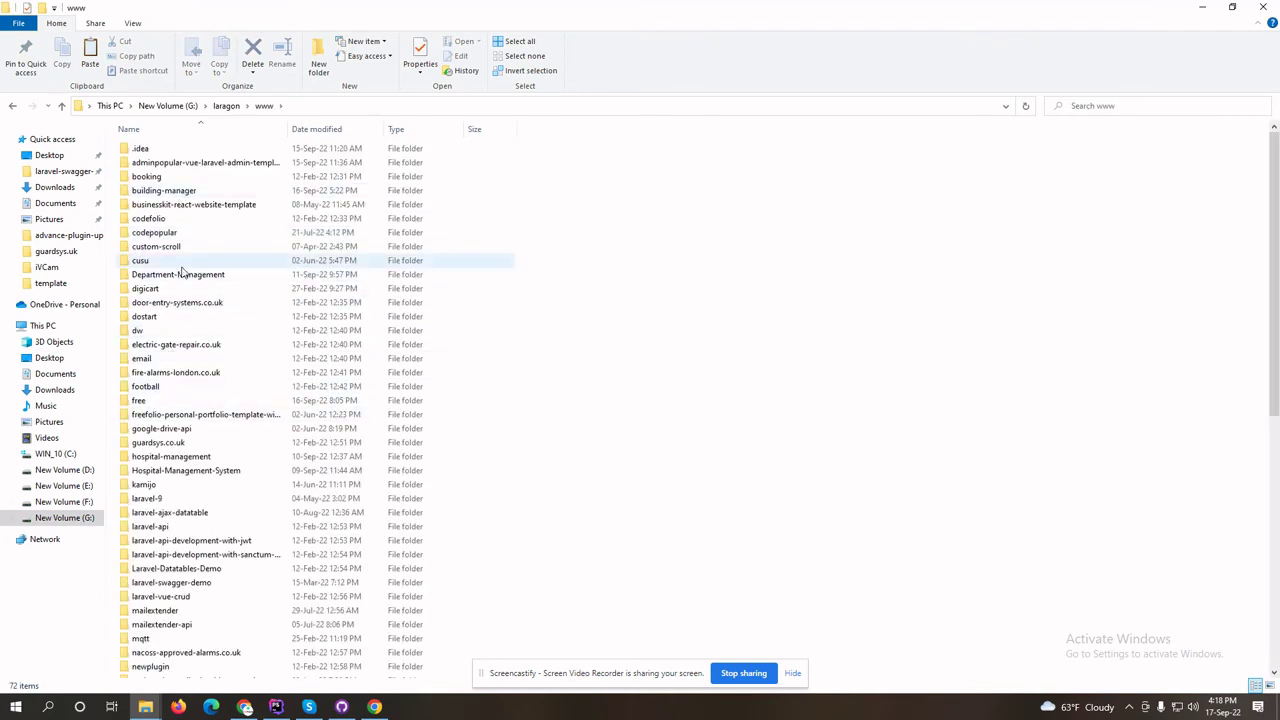
scroll(165, 420, "down", 6)
scroll(165, 560, "down", 2)
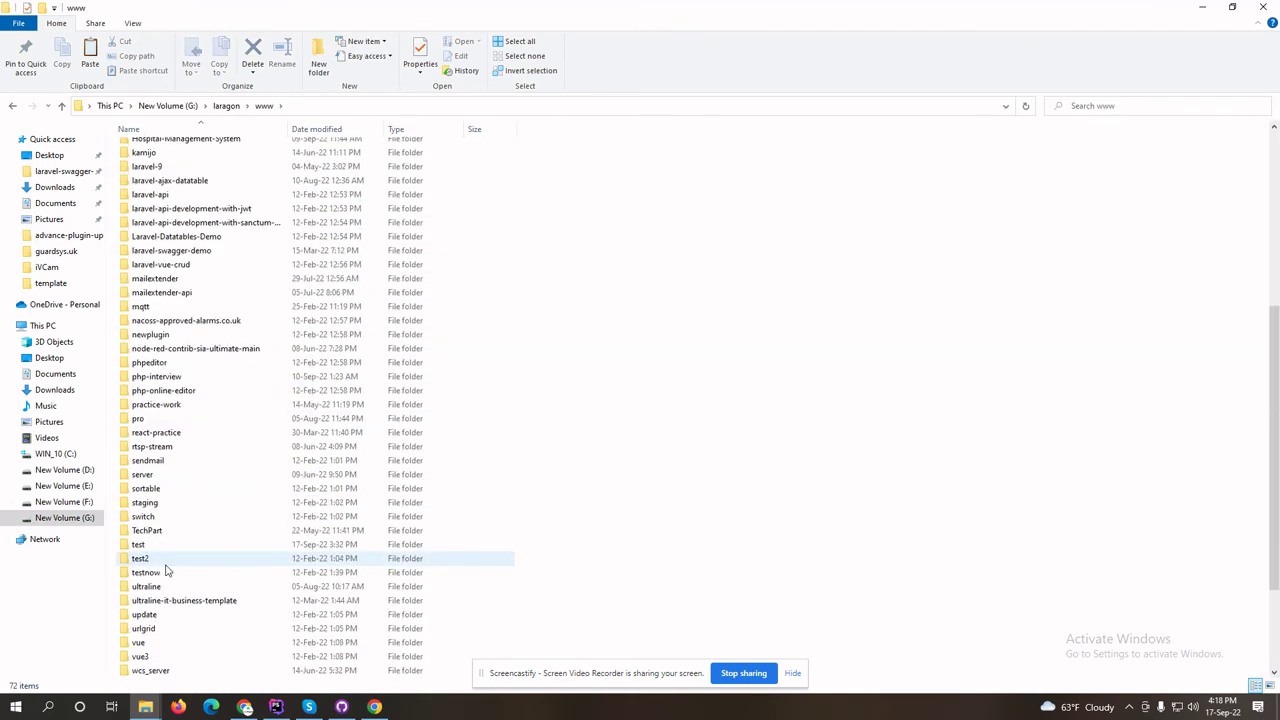
double_click(160, 545)
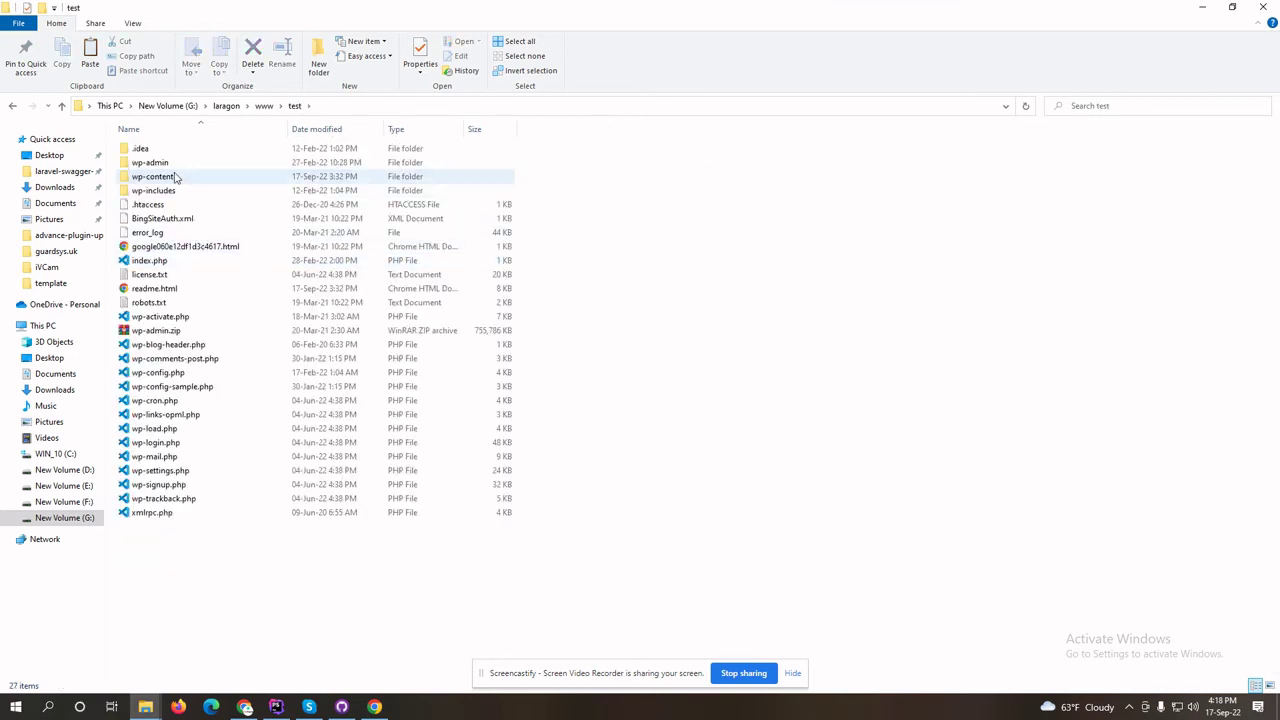
double_click(172, 176)
double_click(170, 204)
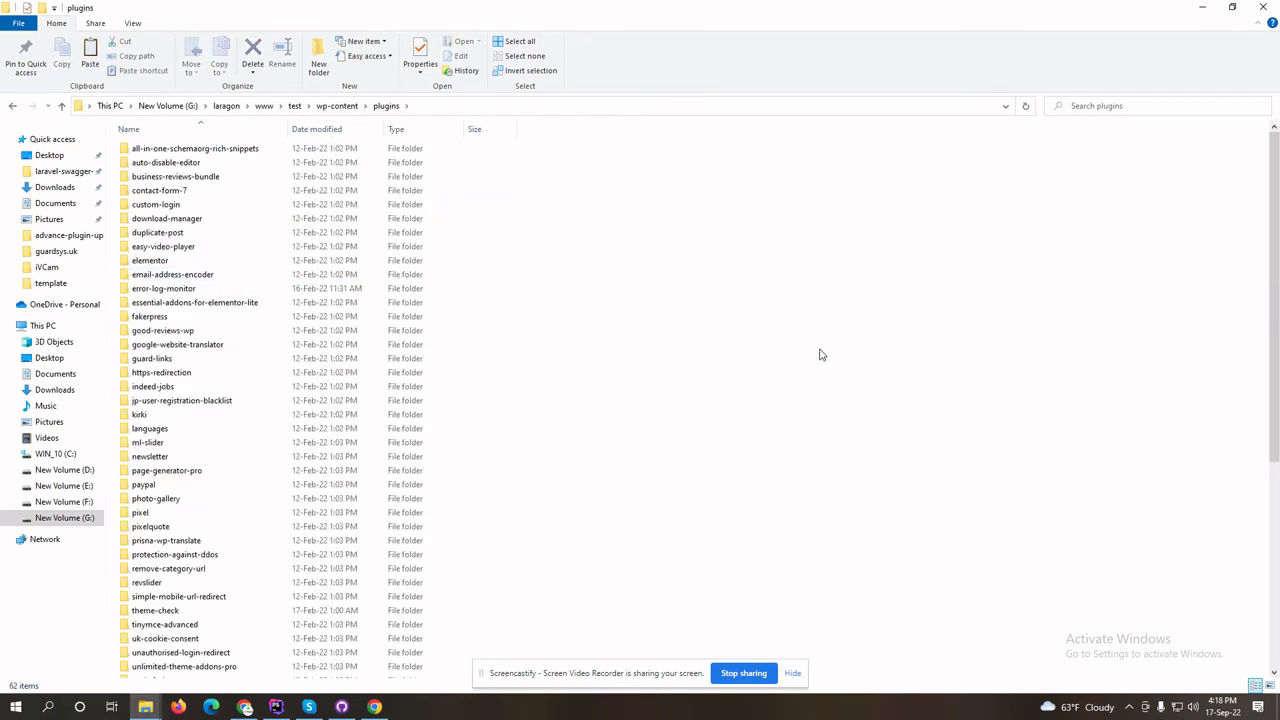
key("ctrl+v")
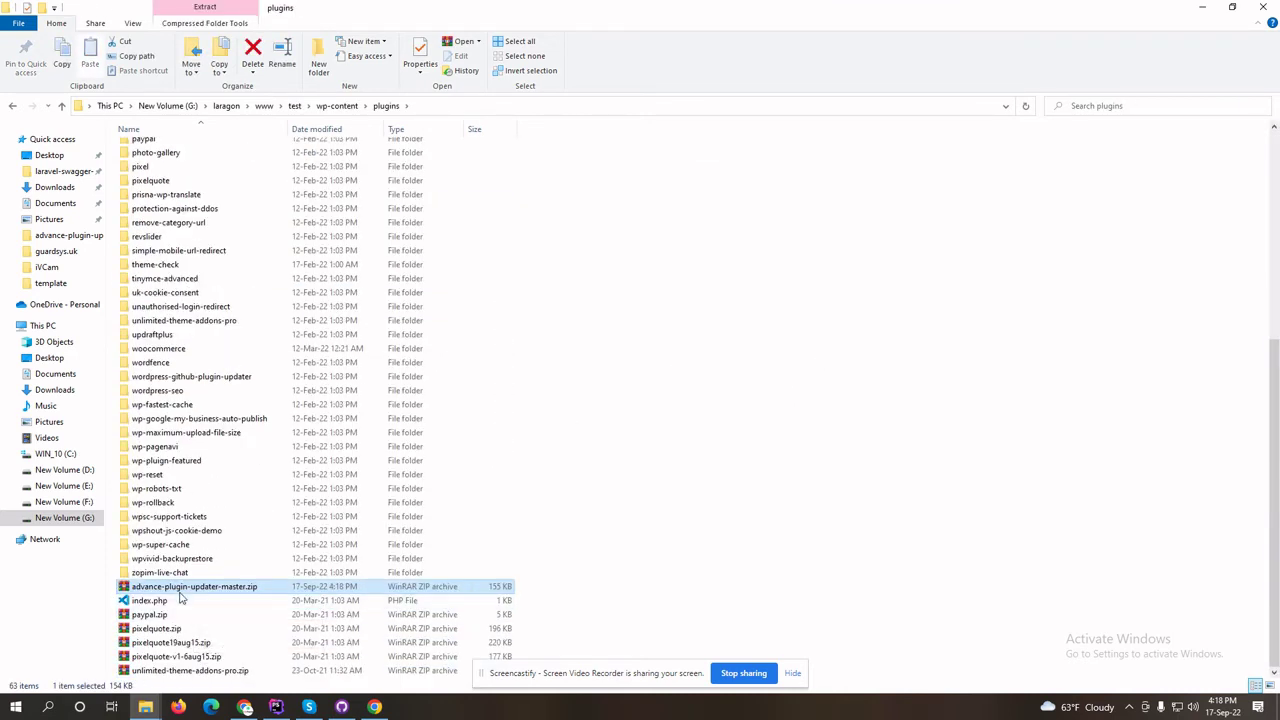
- Extract the plugin zip into the plugins folder
right_click(182, 590)
left_click(224, 358)
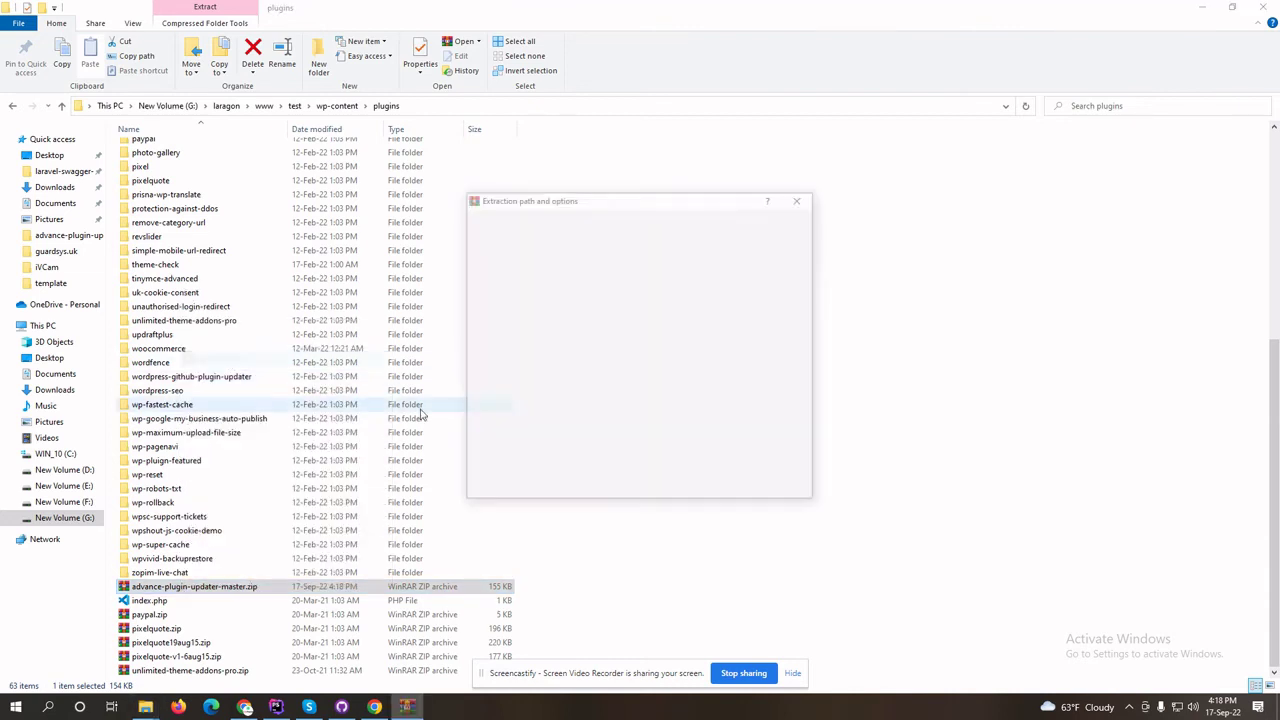
left_click(679, 490)
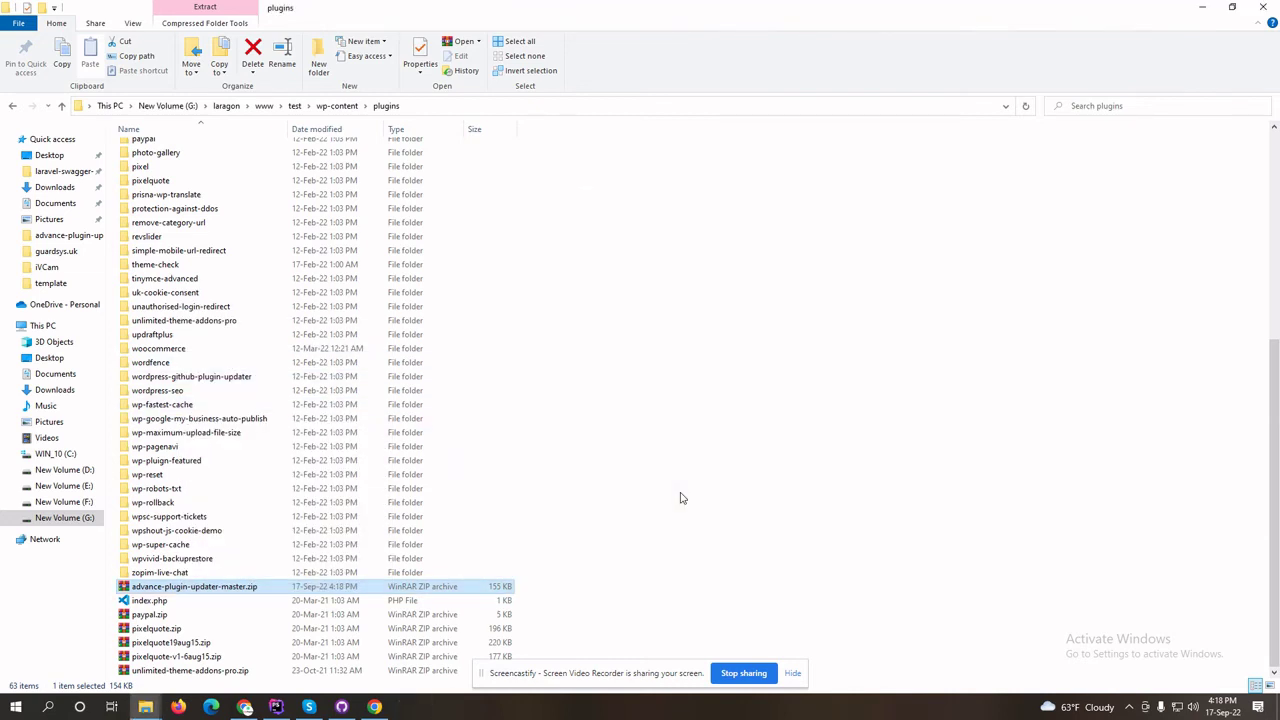
scroll(228, 272, "up", 5)
scroll(228, 272, "up", 3)
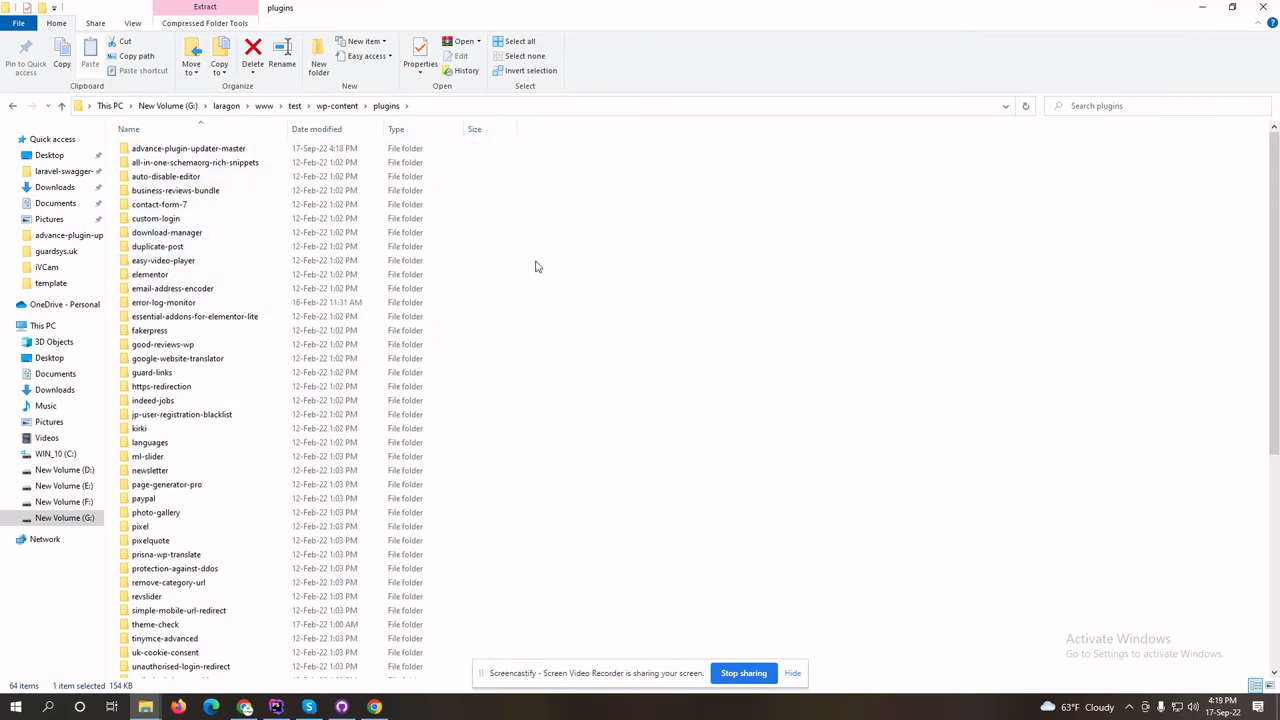
scroll(535, 266, "down", 9)
scroll(263, 369, "up", 9)
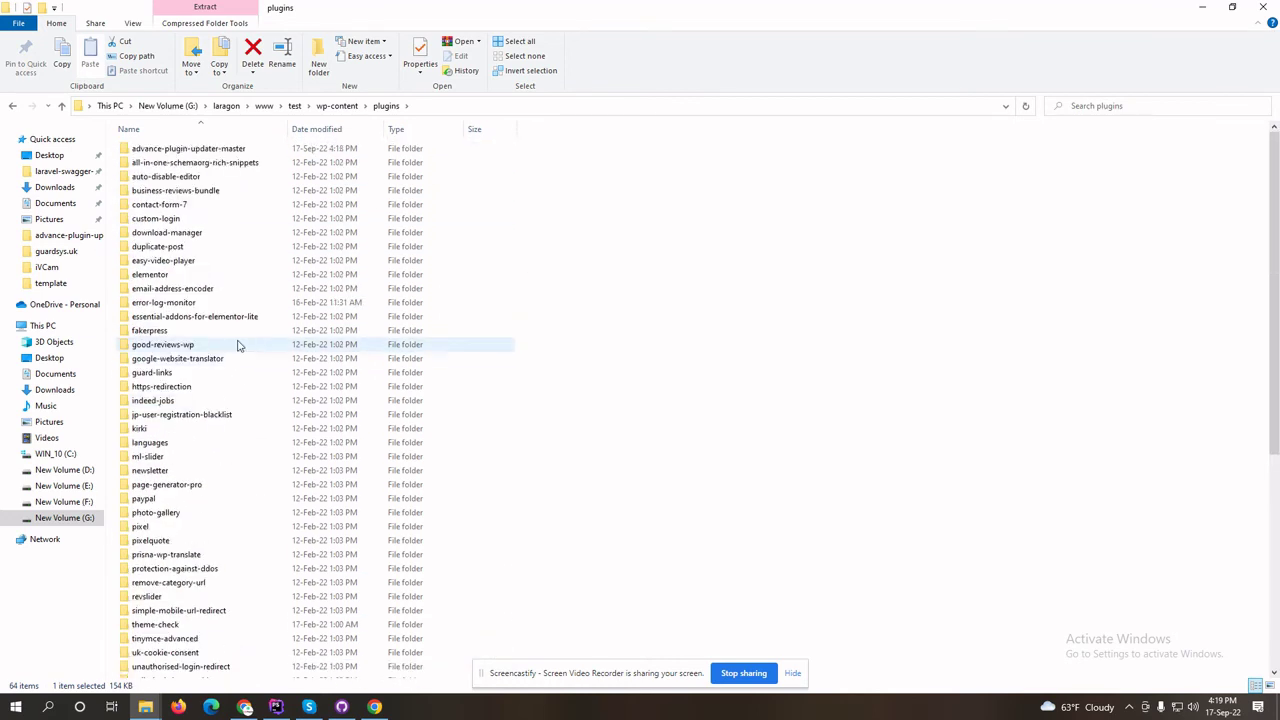
- Inspect the extracted folder, then rename advance-plugin-updater-master to advance-plugin-updater
double_click(161, 150)
double_click(174, 155)
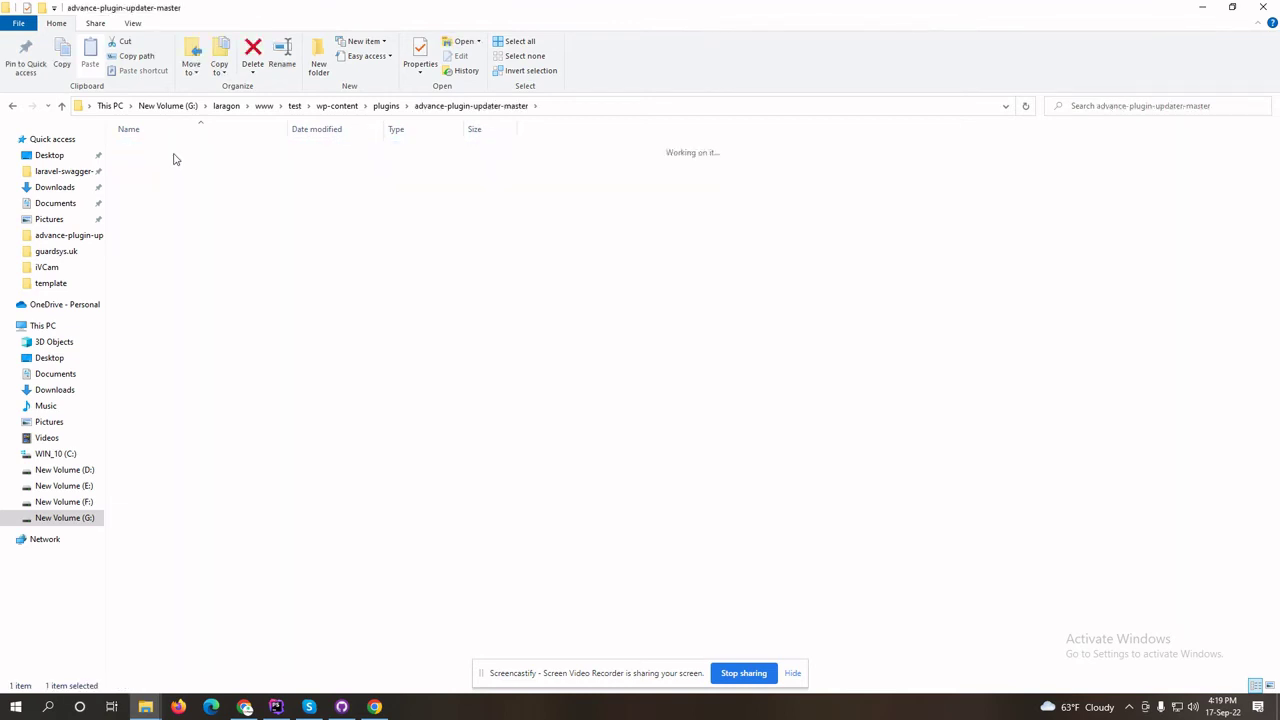
key("BackSpace")
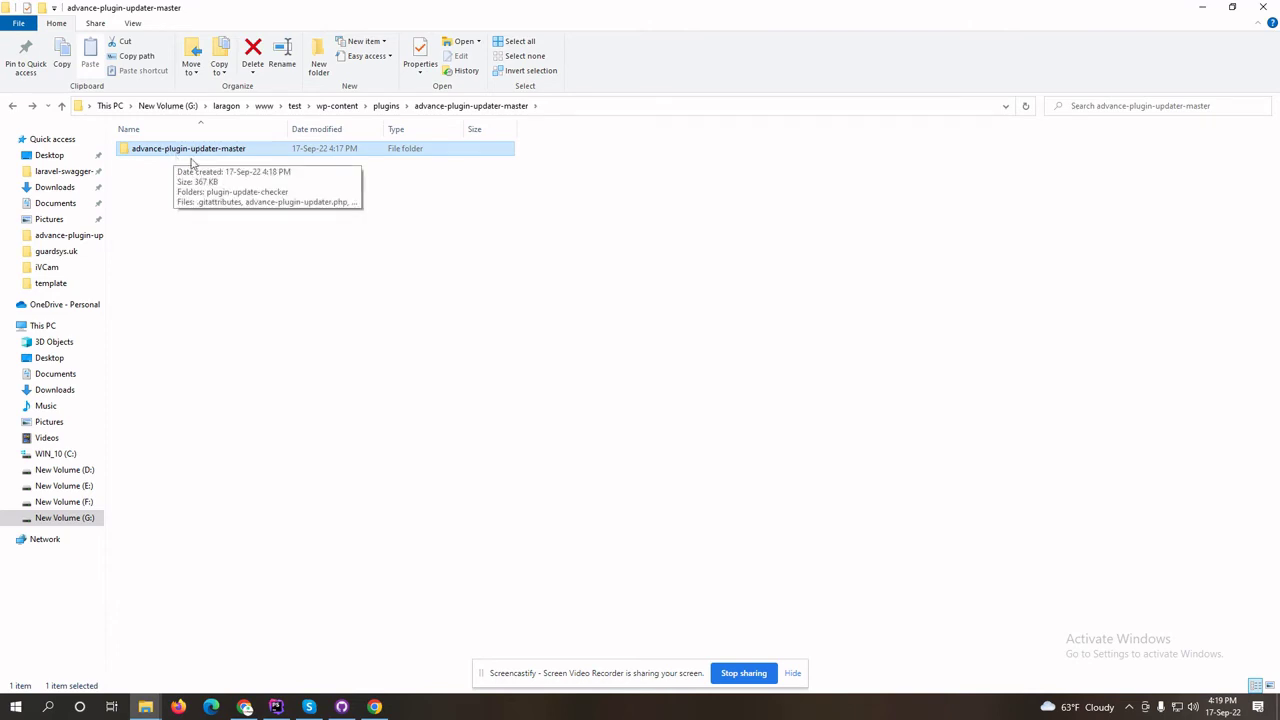
left_click(386, 106)
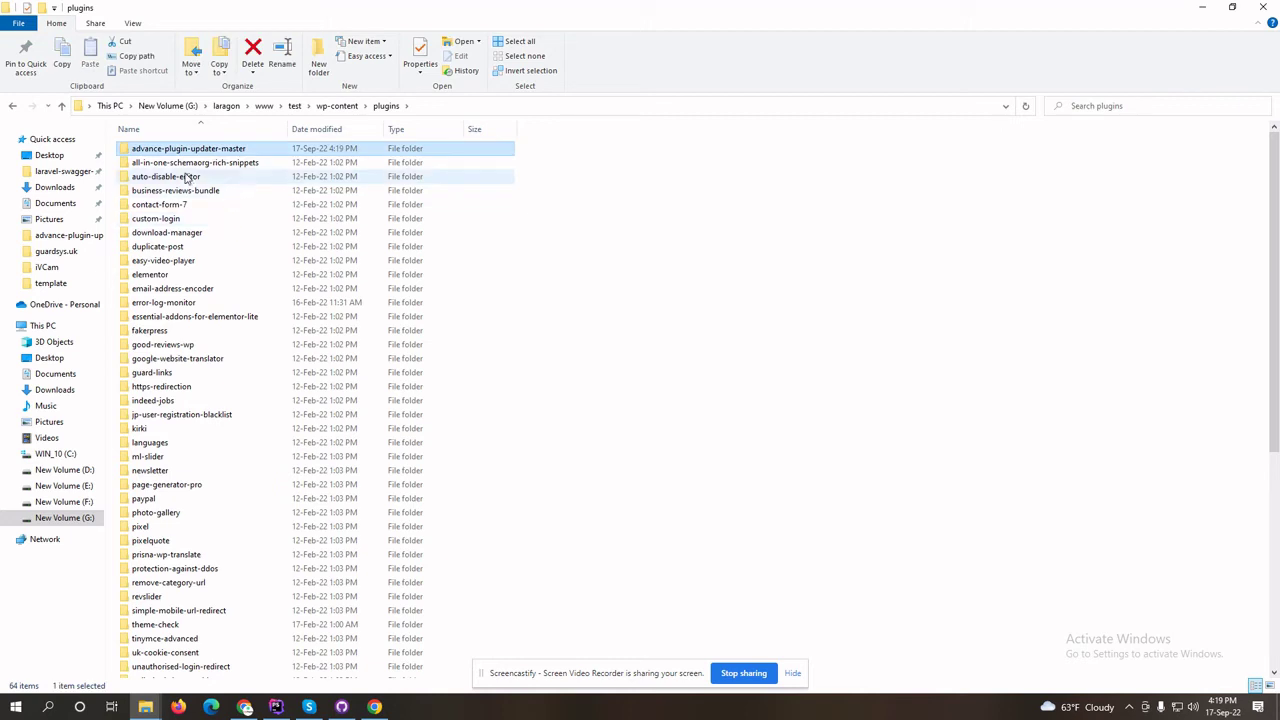
key("F2")
key("BackSpace")
key("BackSpace")
key("BackSpace")
key("BackSpace")
key("BackSpace")
key("BackSpace")
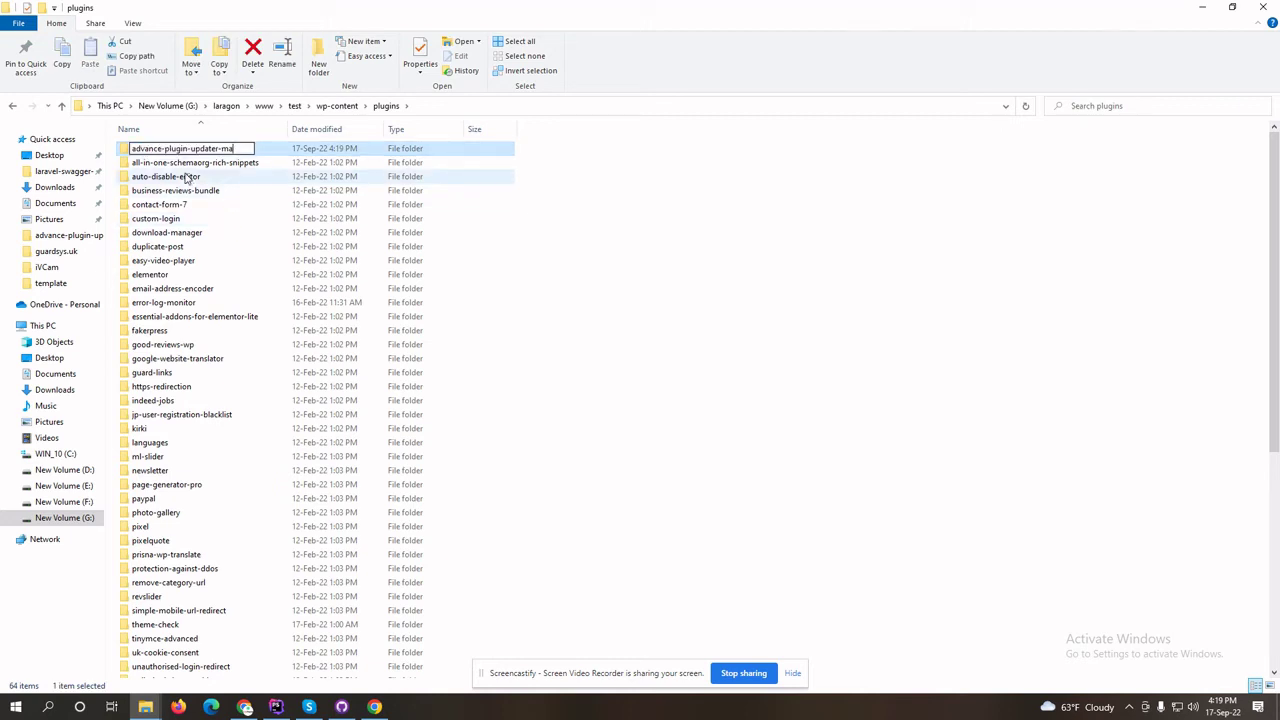
key("Return")
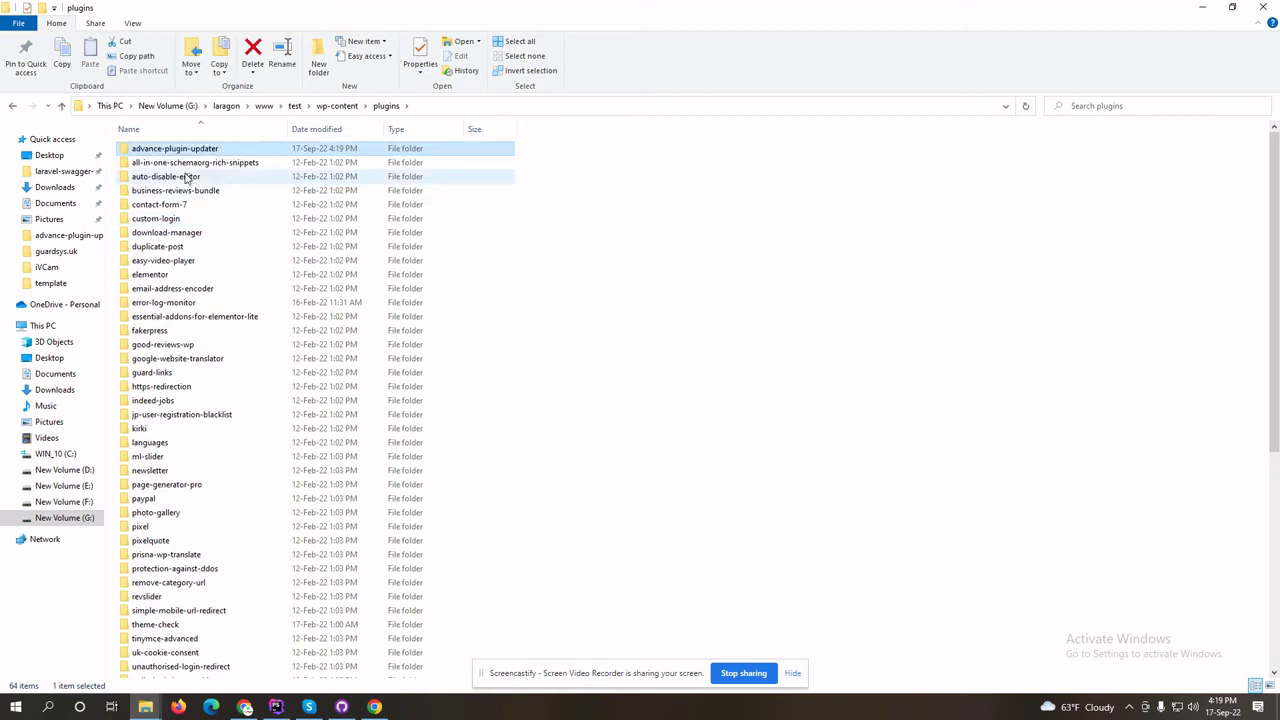
left_click(625, 238)
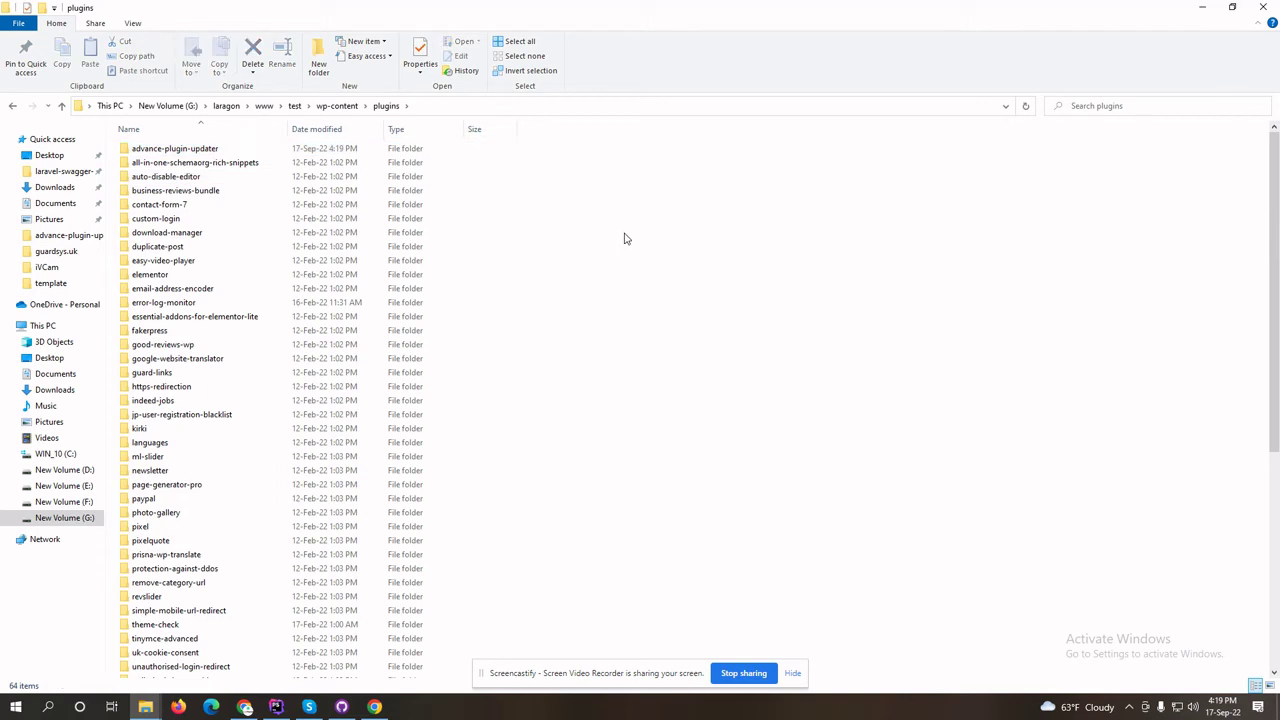
- Open the advance-plugin-updater folder to confirm its four items
double_click(126, 150)
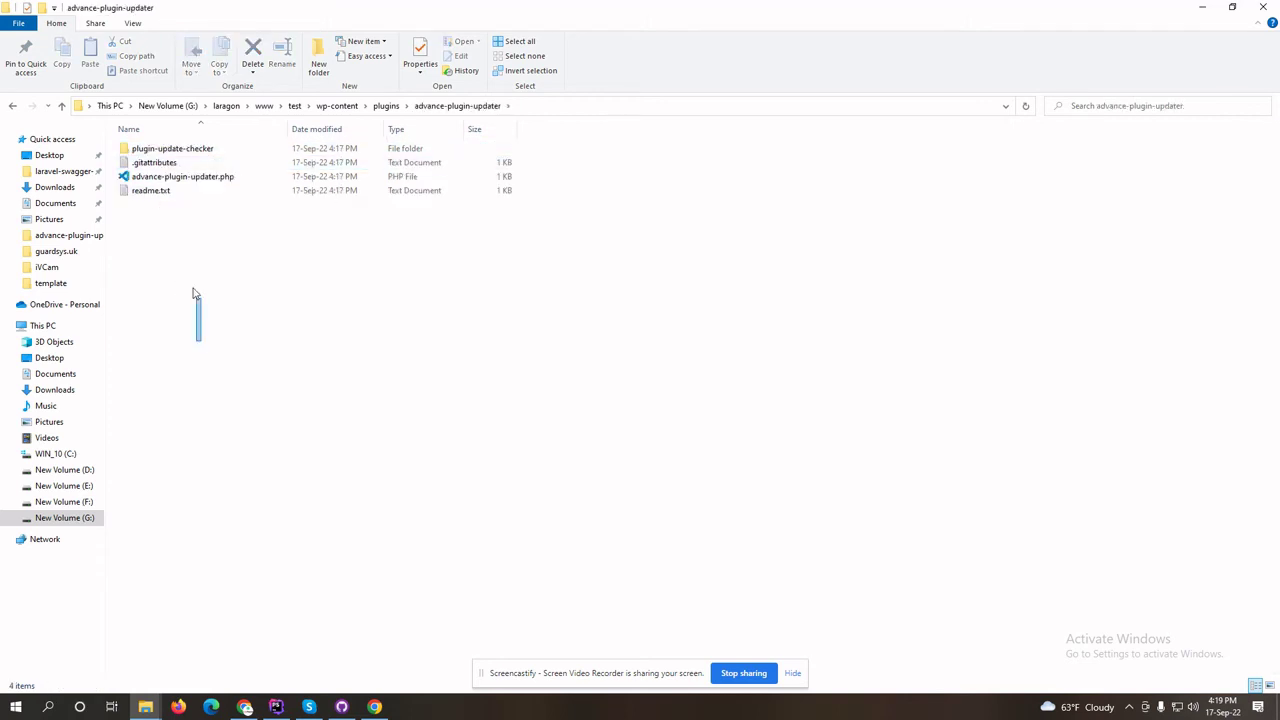
left_click_drag(195, 293, 231, 303)
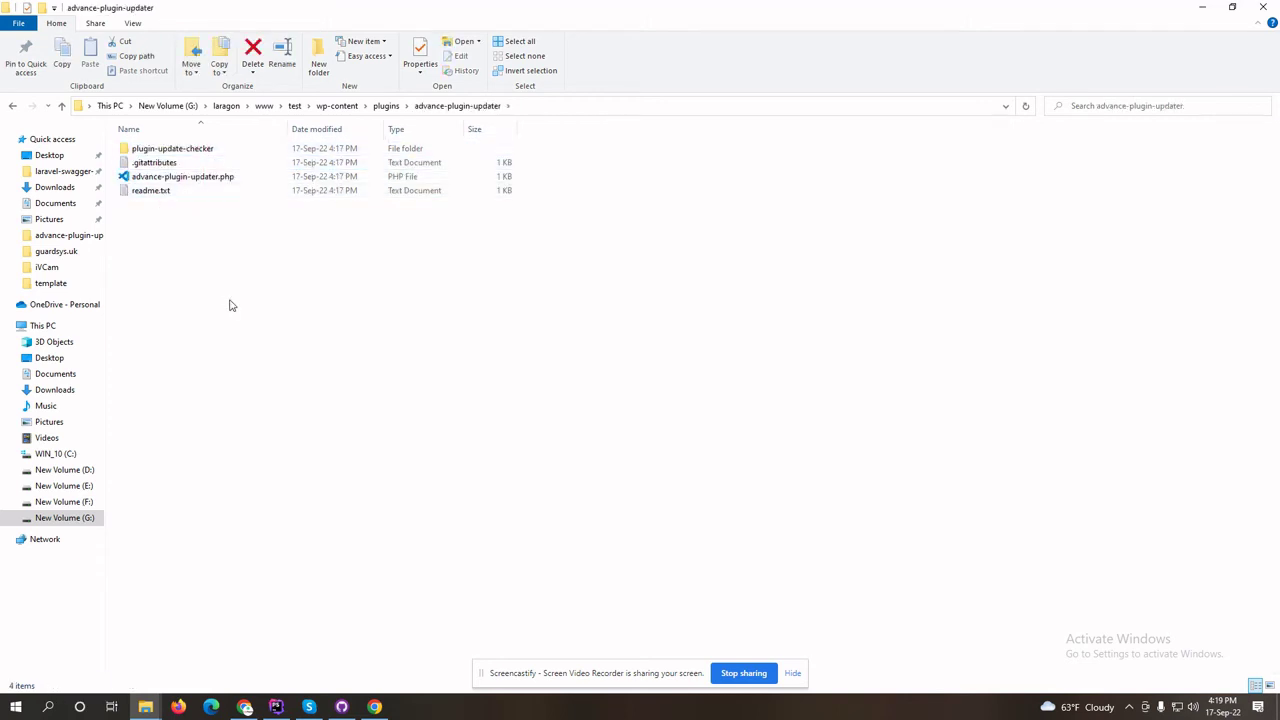
left_click(373, 706)
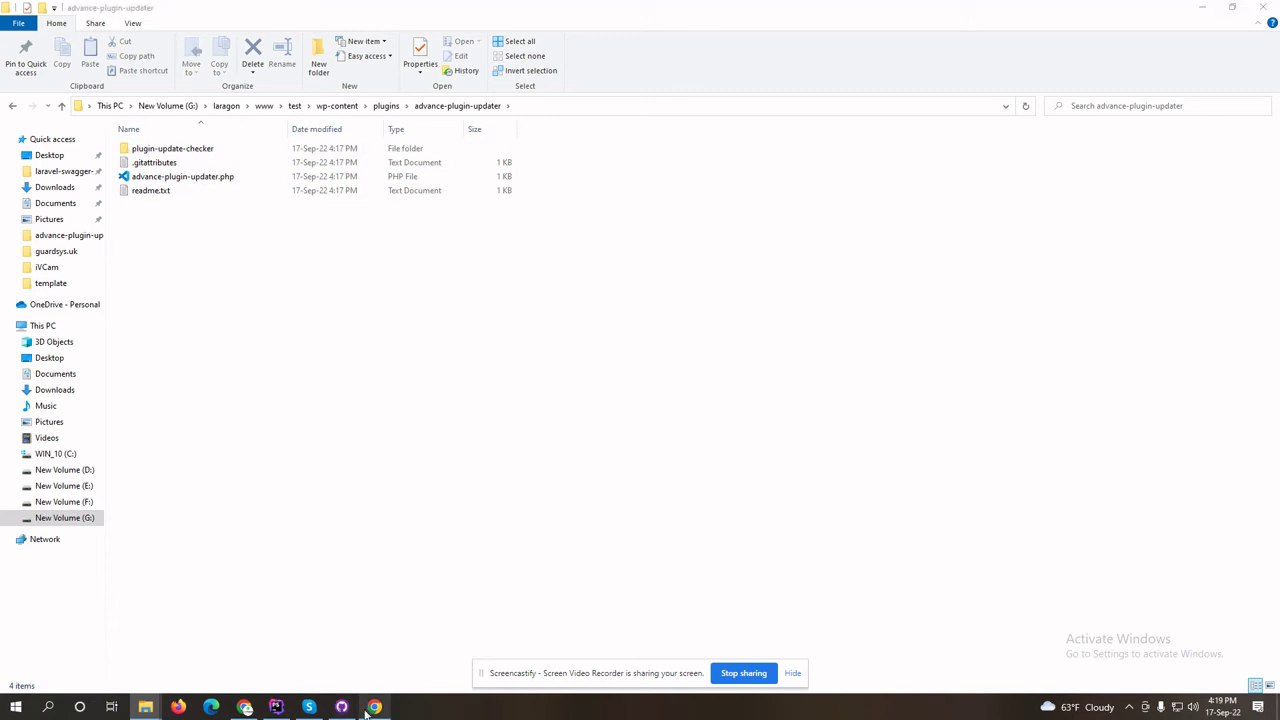
left_click(245, 706)
- Load localhost/test in a new browser tab
left_click(975, 11)
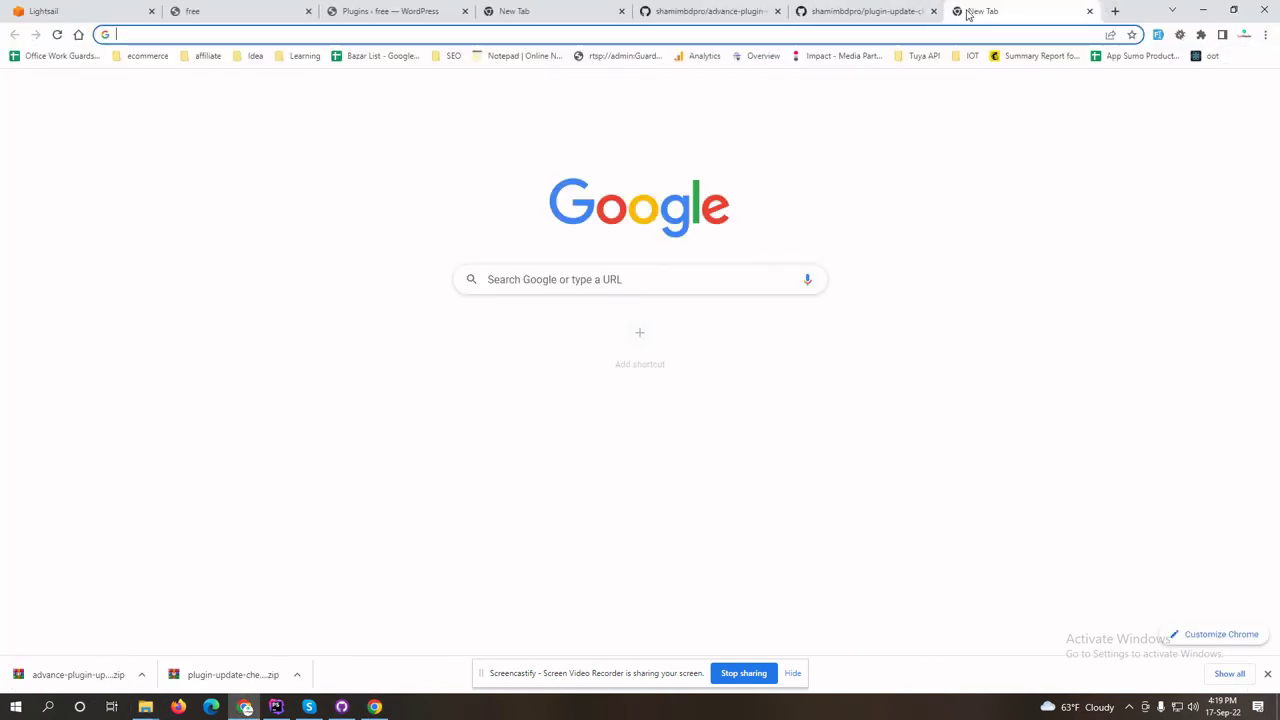
type("localhoist/")
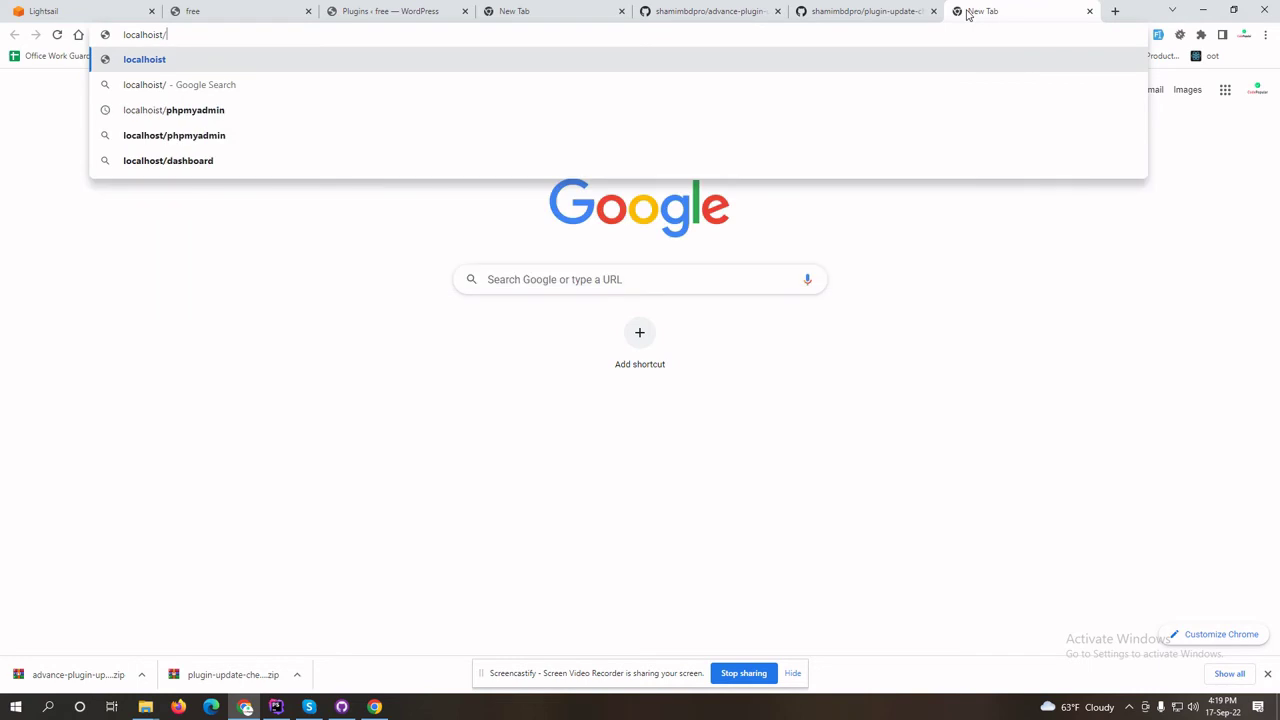
key("ctrl+a")
type("localhost/test")
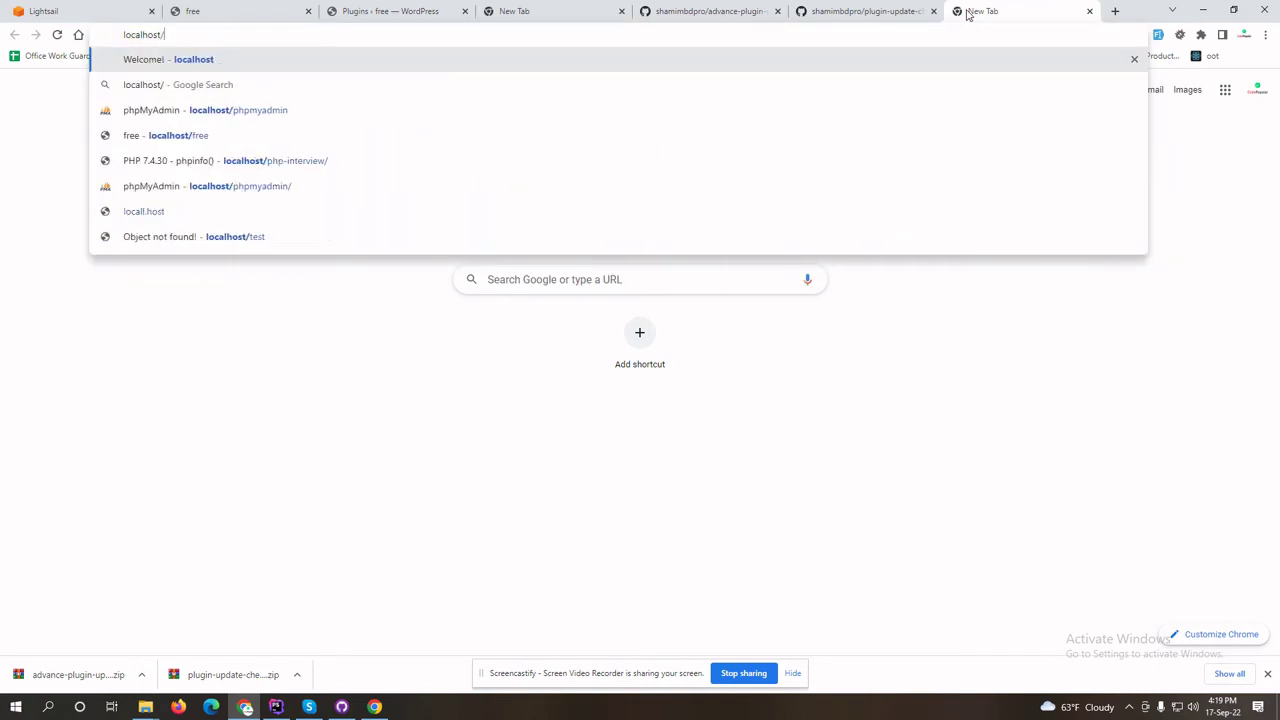
key("Return")
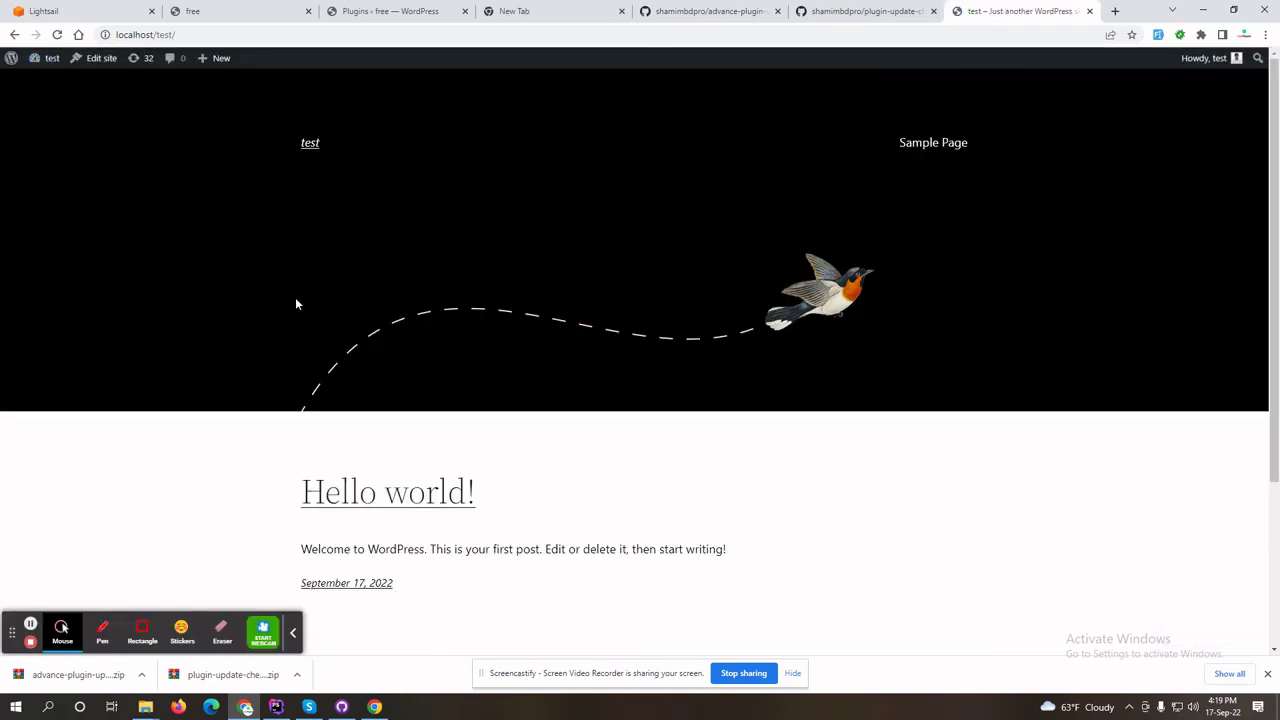
- Activate Advance GitHub Updater in wp-admin Plugins and check the front-page footer reads 1.0.1
left_click(48, 80)
scroll(171, 320, "down", 3)
scroll(106, 375, "up", 3)
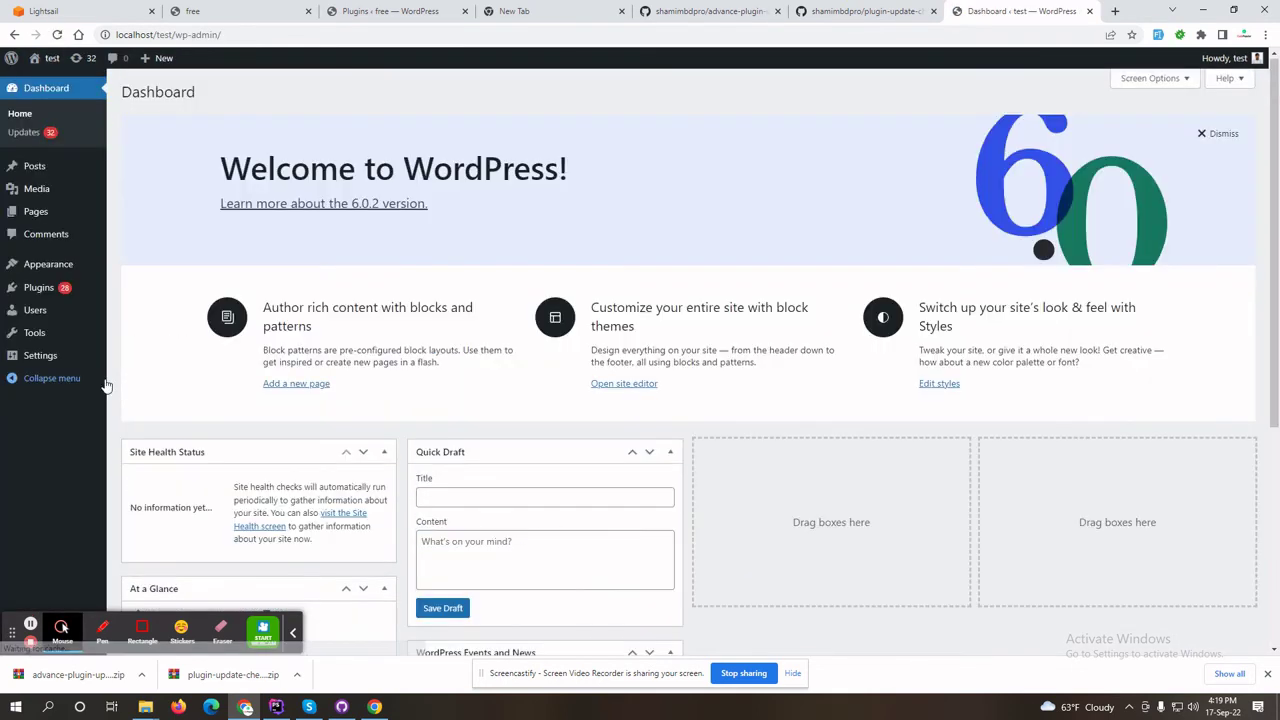
left_click(28, 290)
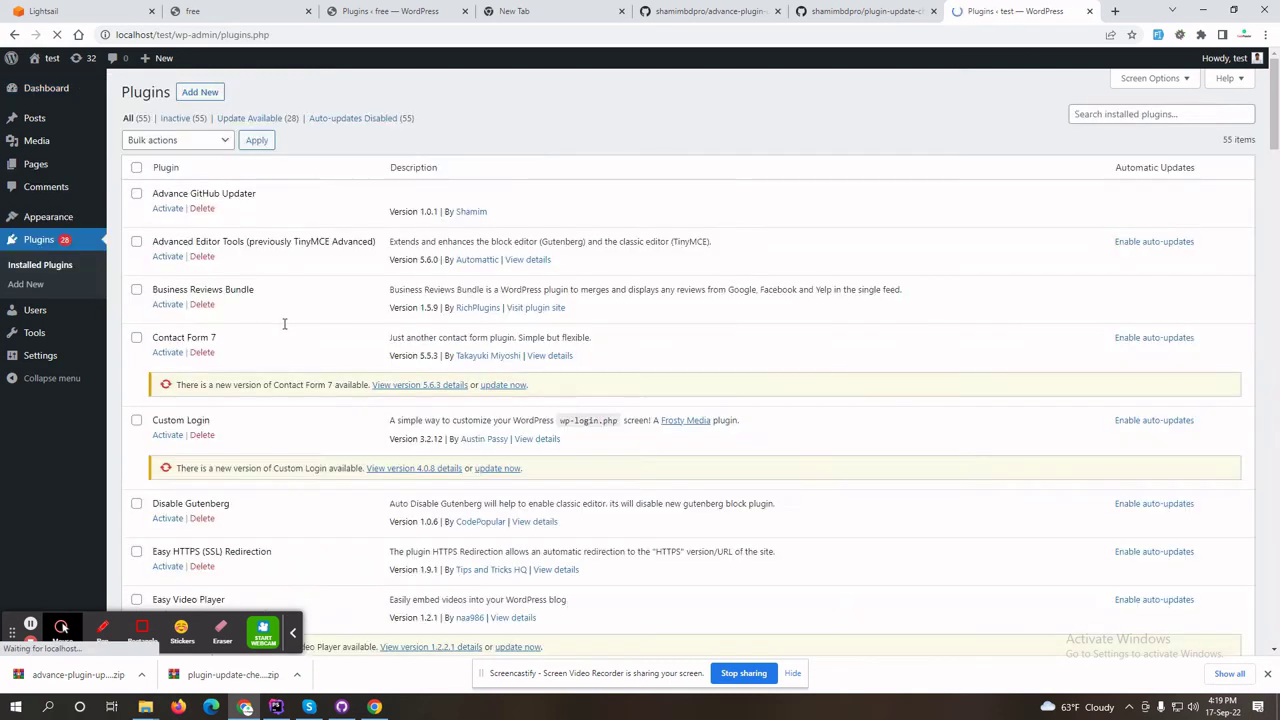
scroll(168, 283, "down", 1)
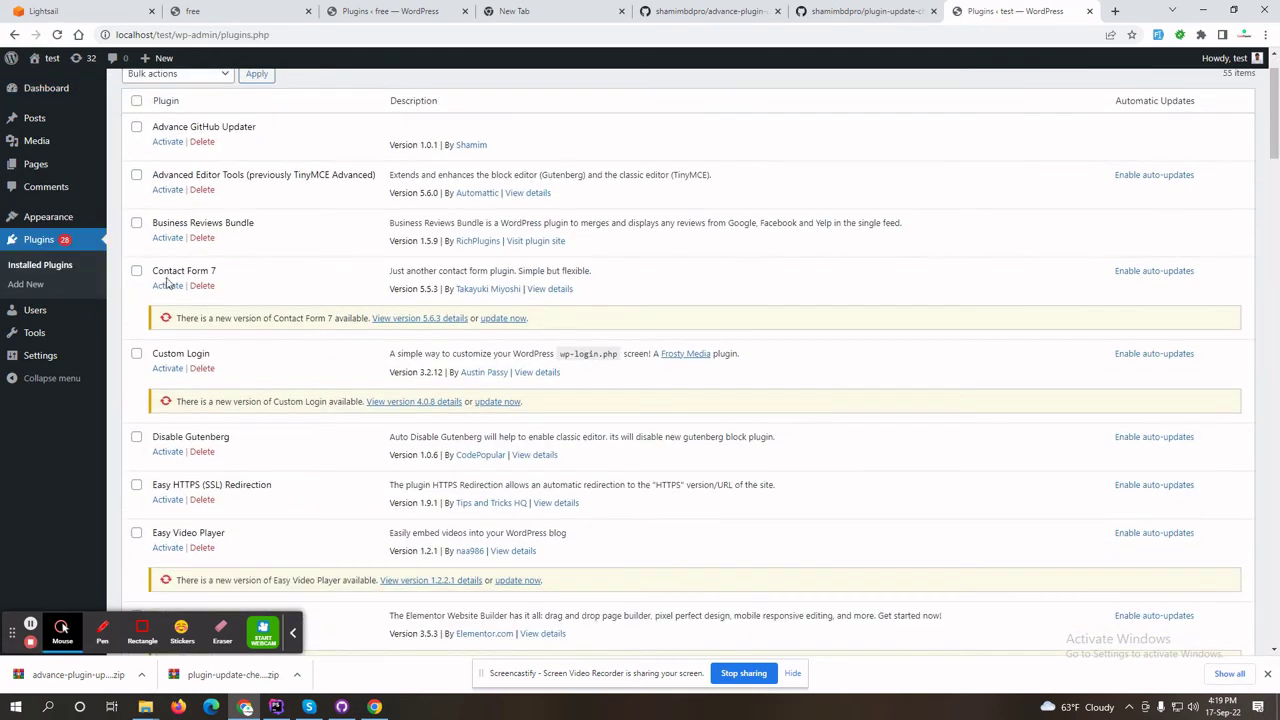
scroll(168, 283, "up", 1)
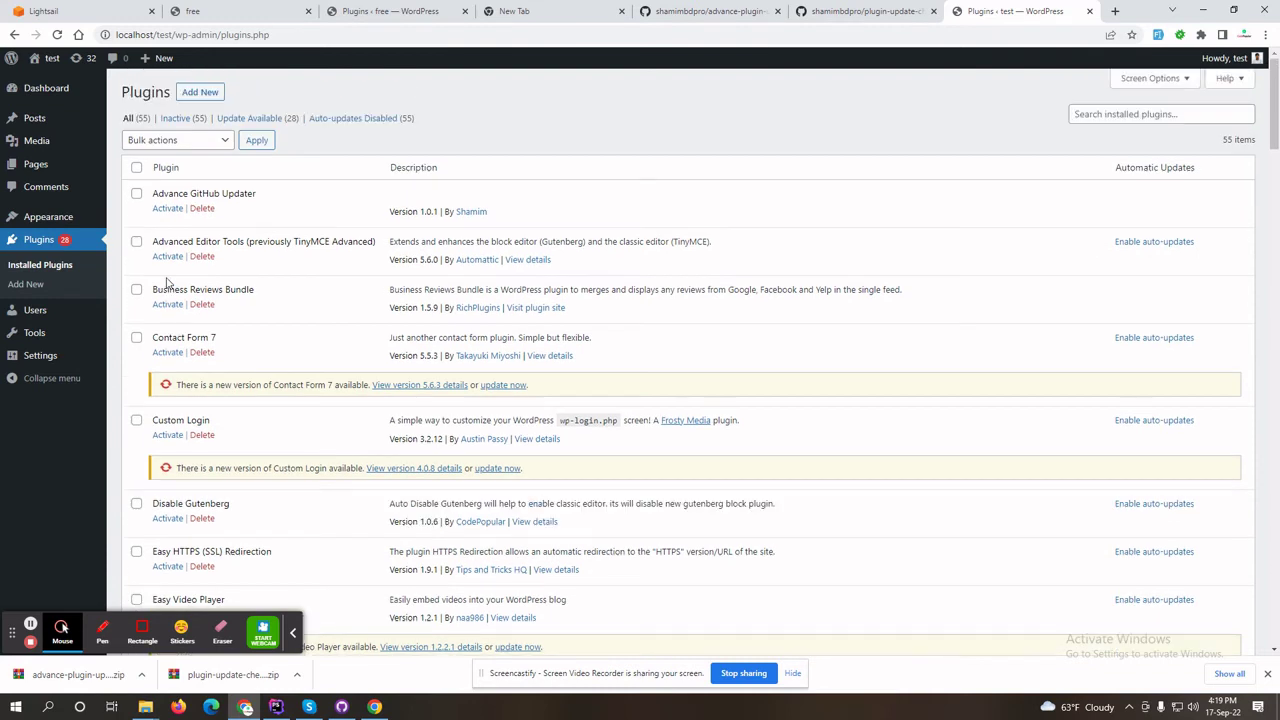
left_click(137, 194)
left_click(166, 208)
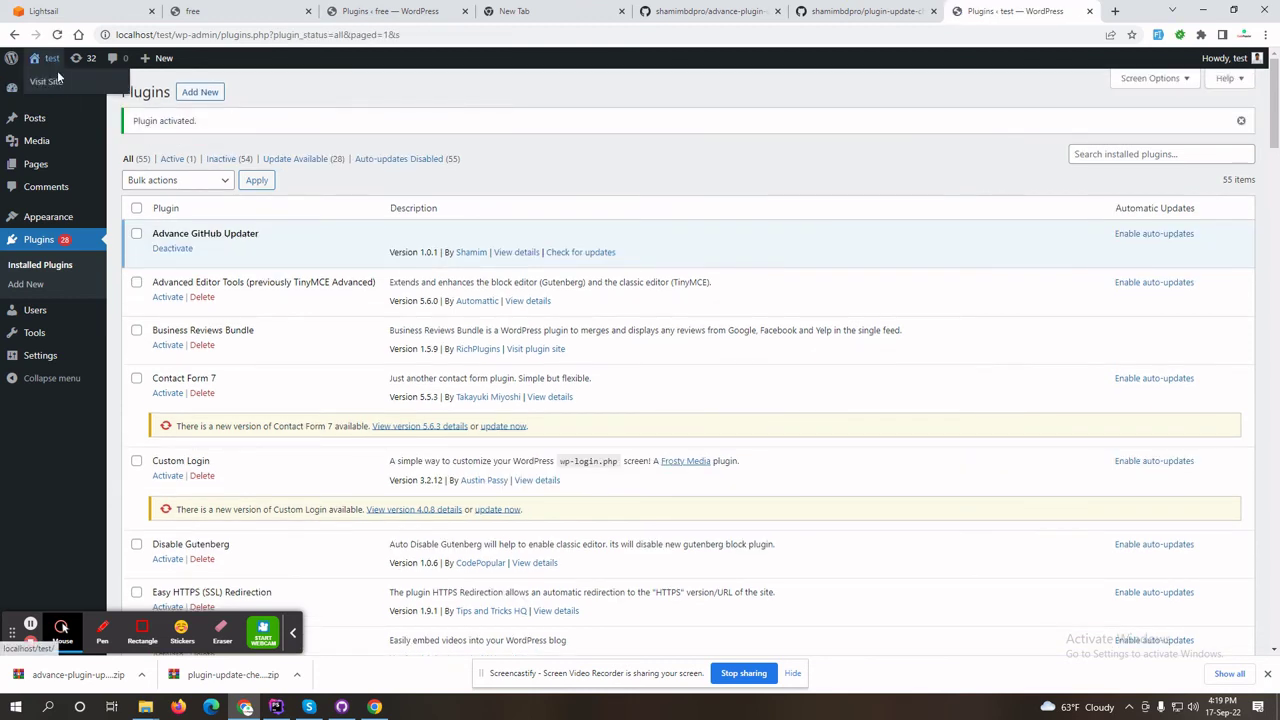
left_click(58, 88)
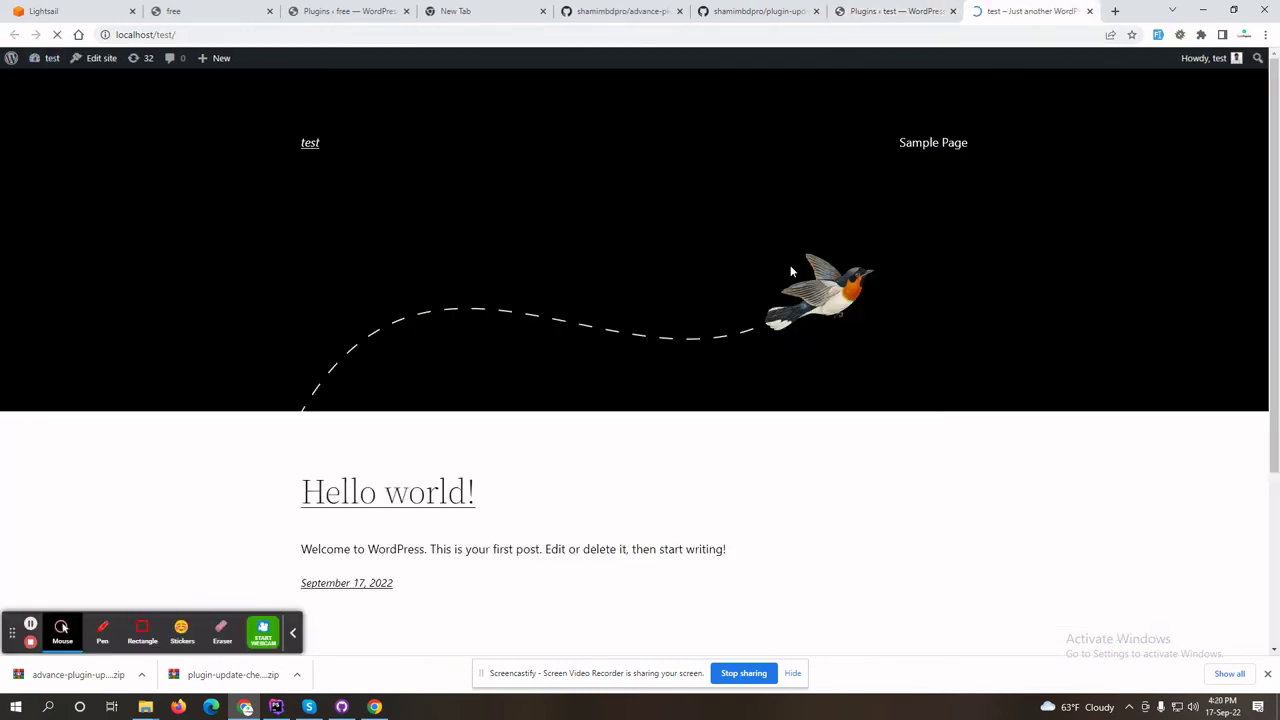
scroll(762, 290, "down", 3)
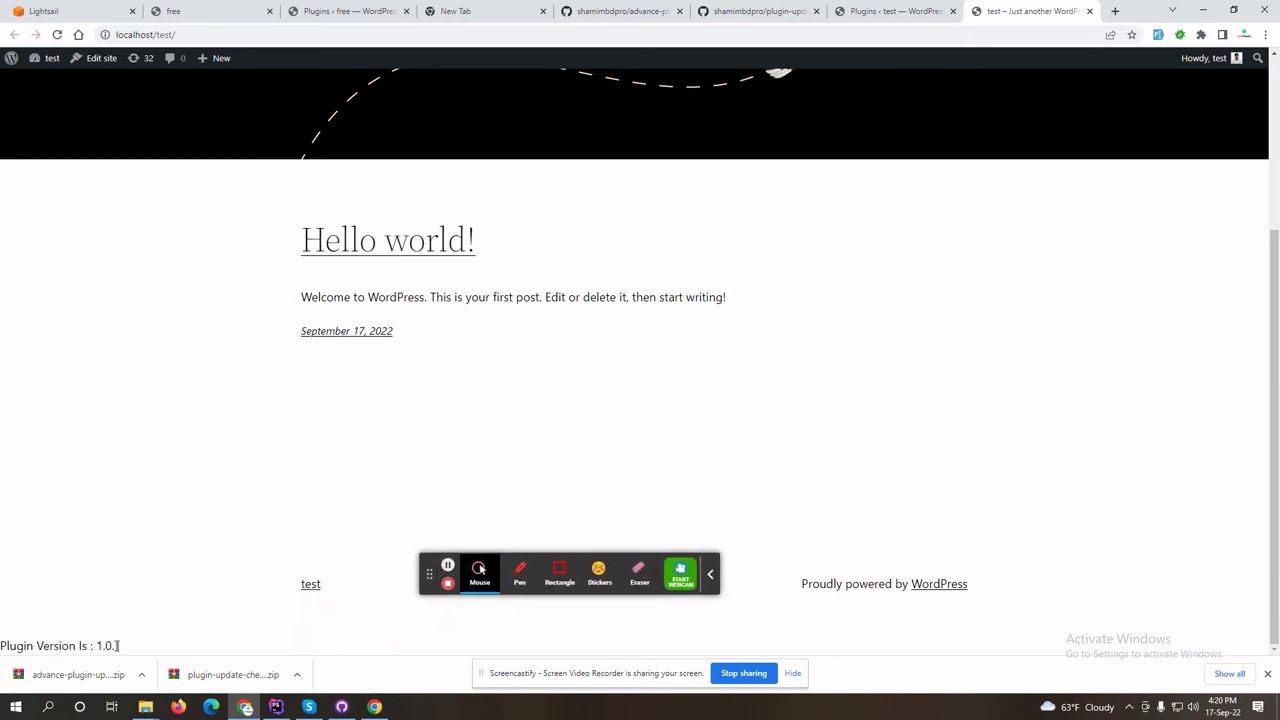
- Change the footer and header versions in advance-plugin-updater.php to 1.0.2
left_click(278, 707)
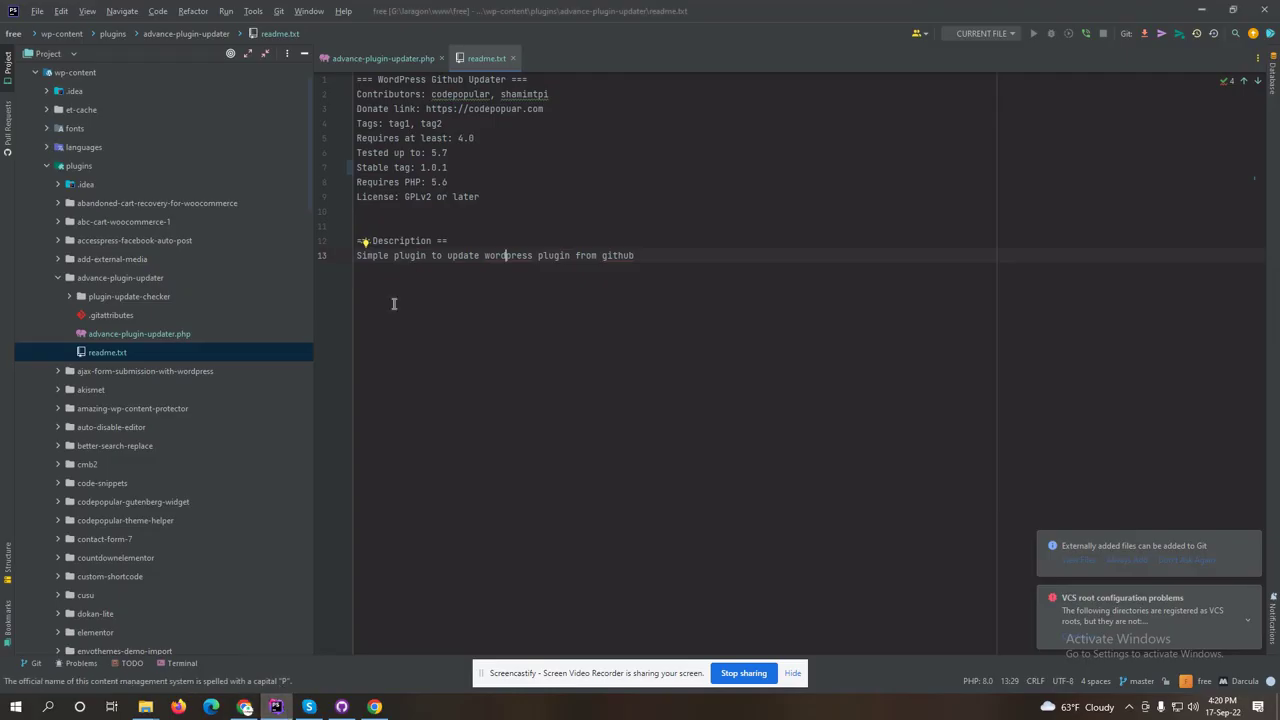
left_click(384, 58)
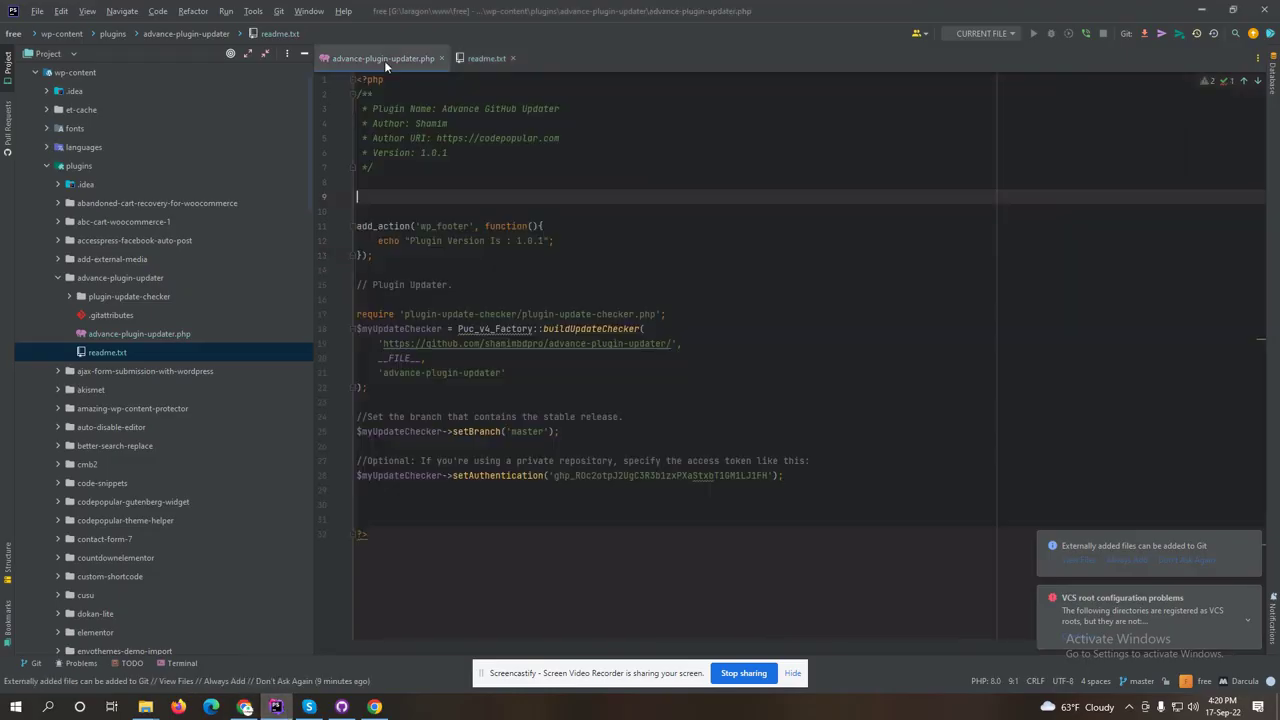
left_click(544, 241)
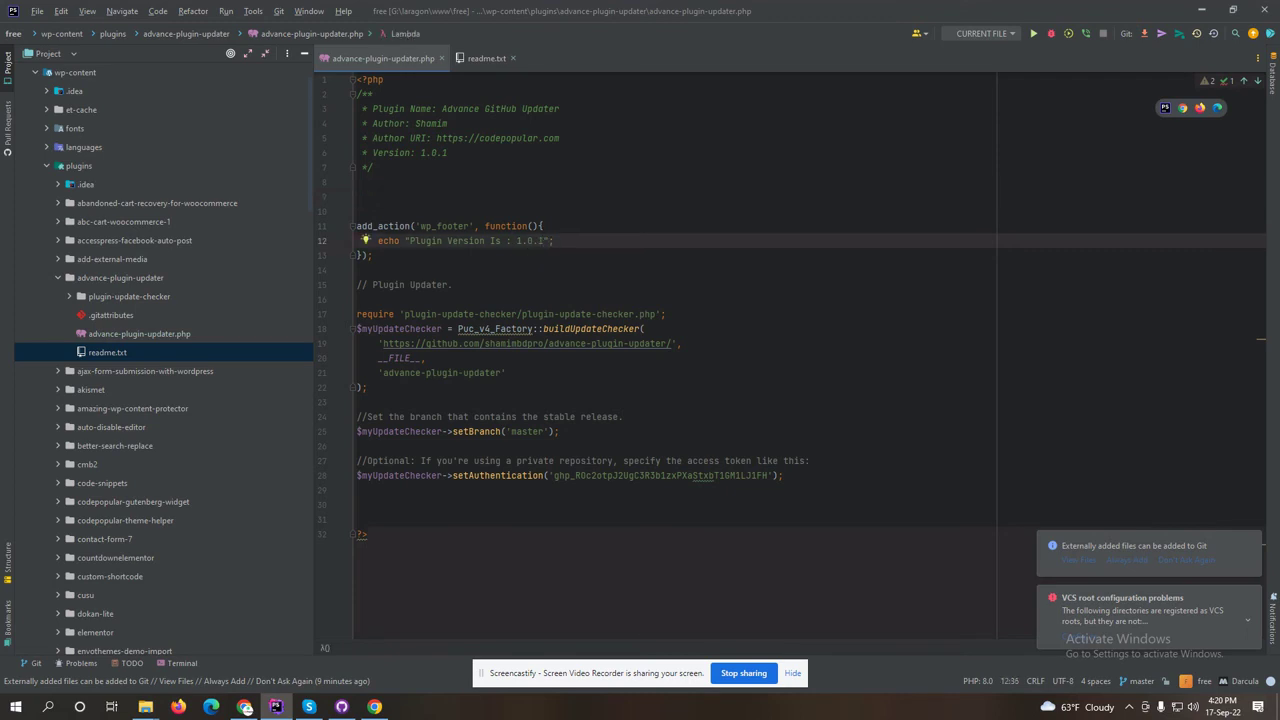
key("BackSpace")
type("2")
left_click(457, 152)
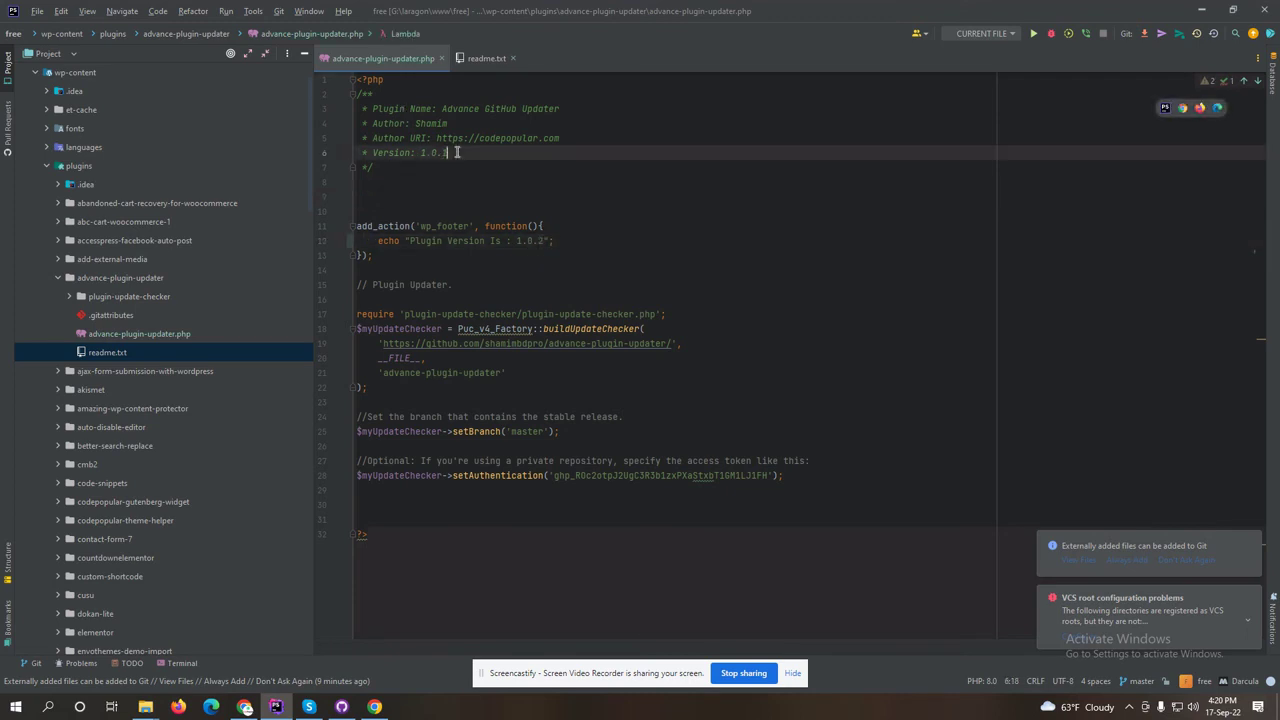
key("BackSpace")
type("2")
- Update the readme.txt Stable tag to 1.0.2, then return to the free site's Plugins page
left_click(476, 60)
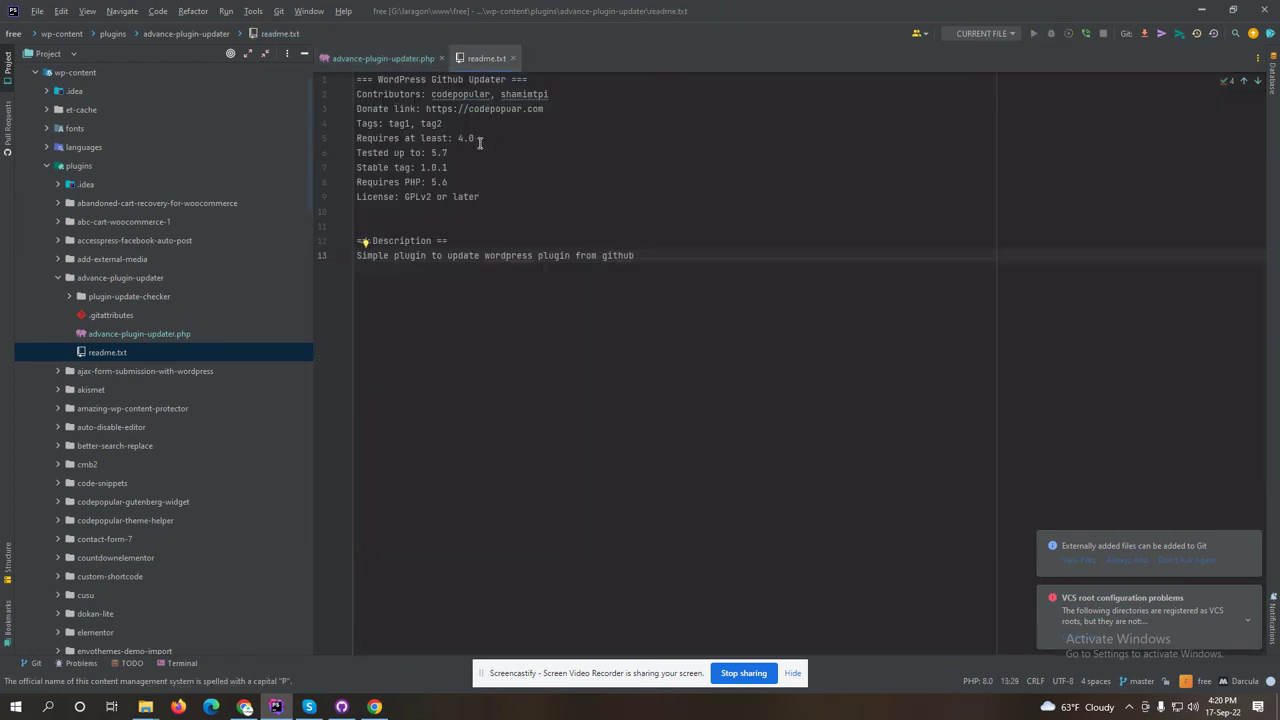
left_click(462, 167)
key("BackSpace")
key("BackSpace")
key("alt+Tab")
left_click(346, 11)
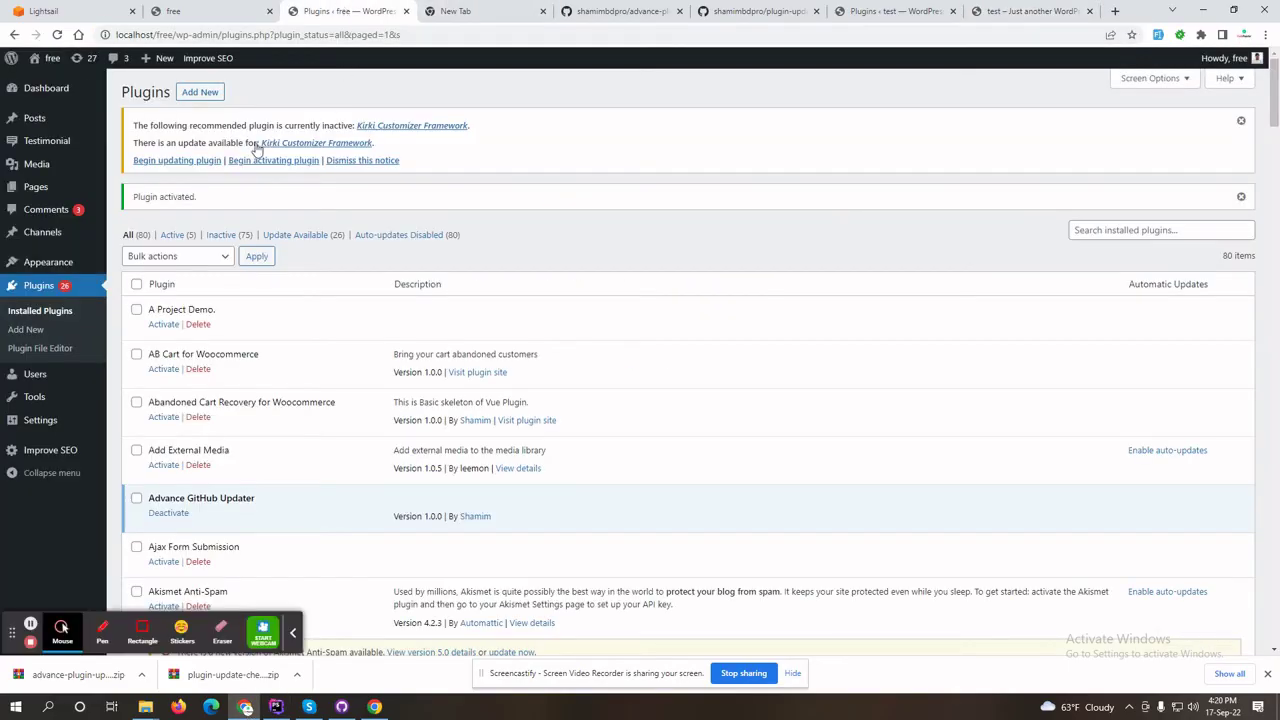
- Confirm the free site footer reads 'Plugin Version Is : 1.0.2'
left_click(43, 88)
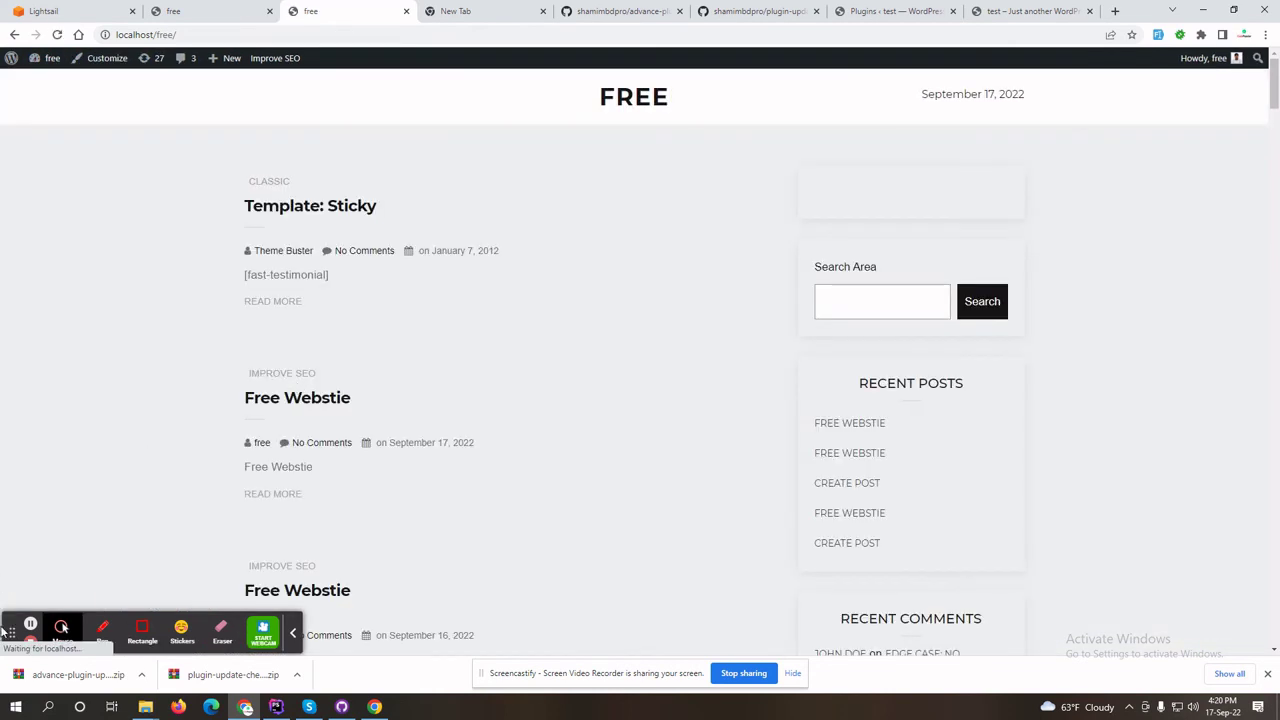
left_click_drag(12, 632, 291, 627)
scroll(165, 507, "down", 15)
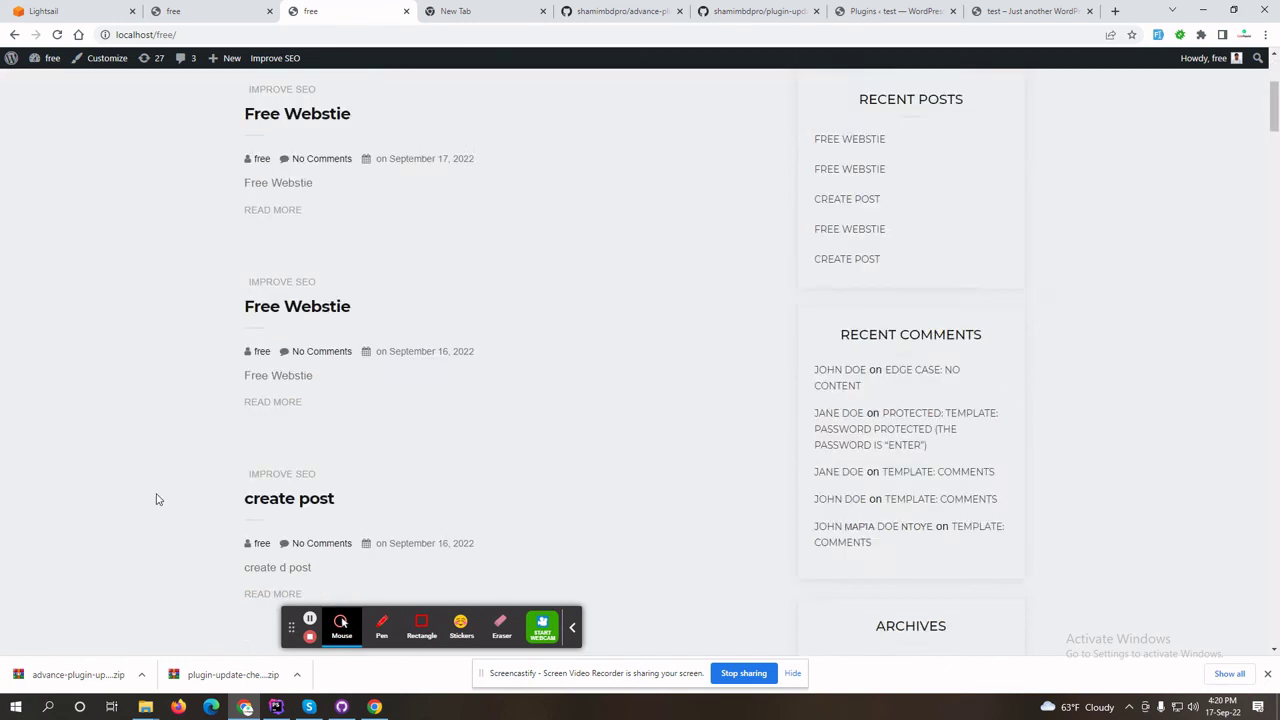
left_click_drag(1272, 232, 1272, 640)
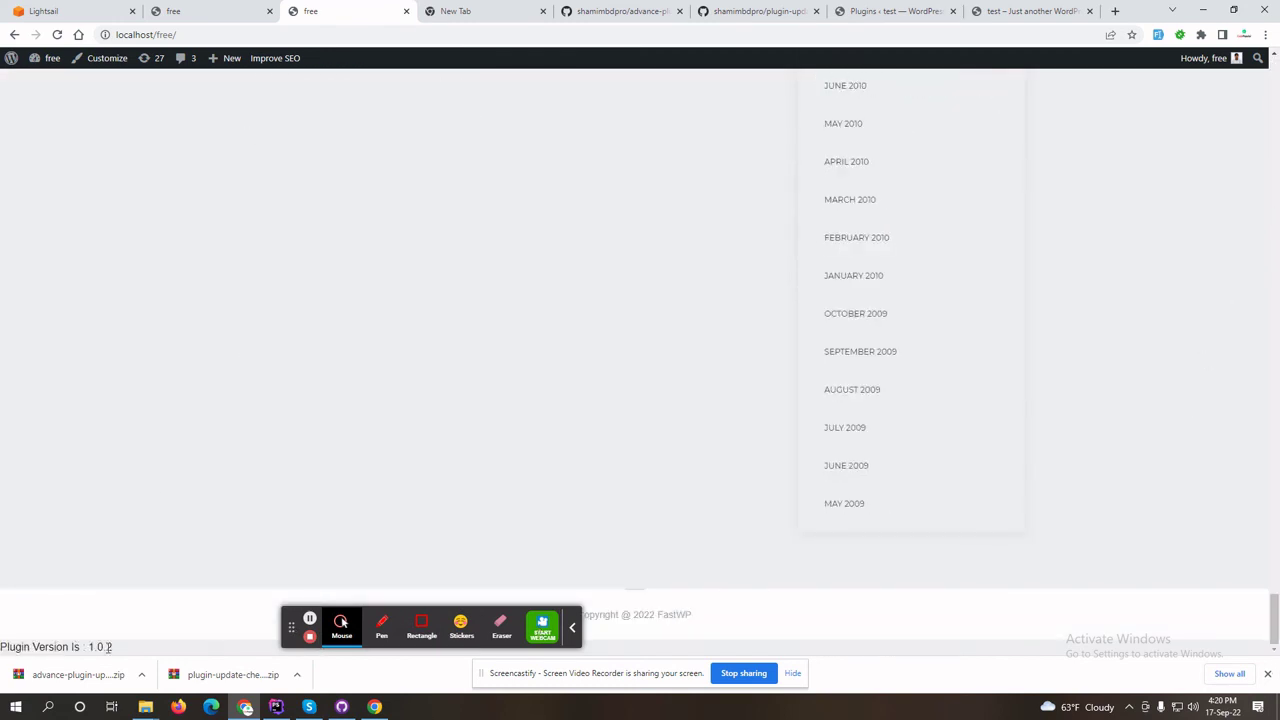
left_click_drag(125, 652, 3, 646)
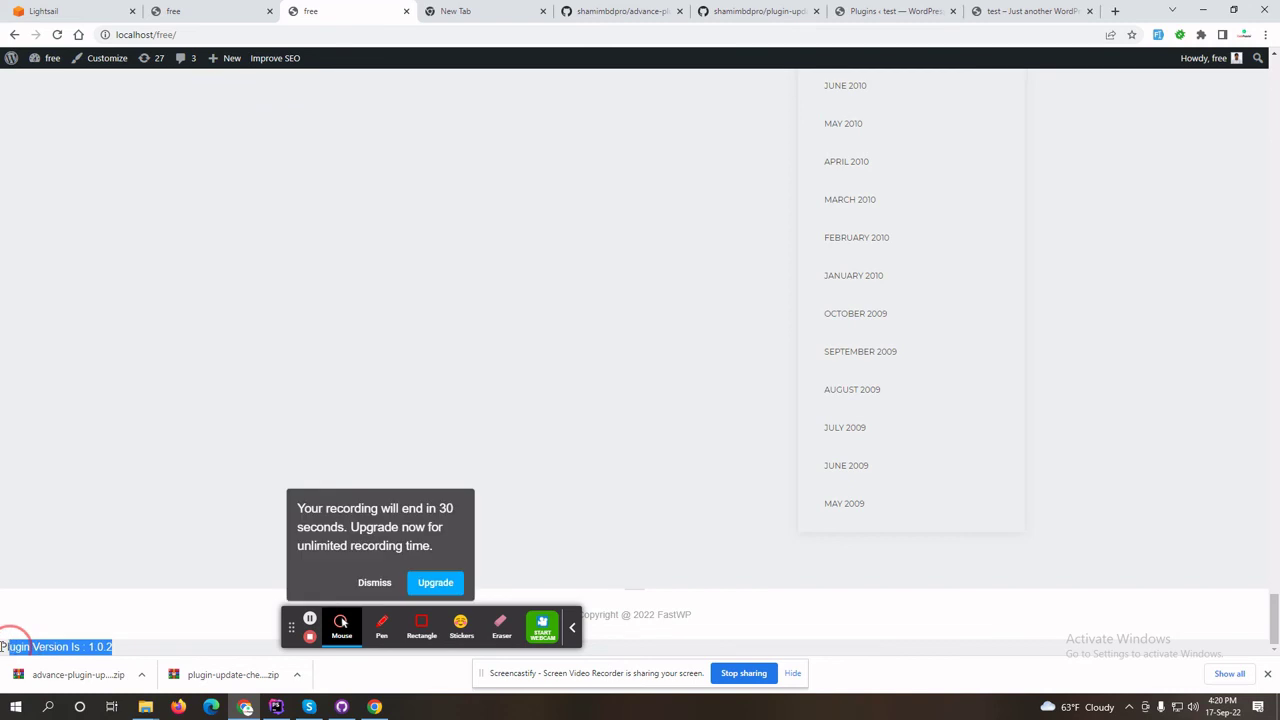
- Reload the test site and check its Plugins page still lists Advance GitHub Updater at 1.0.1
left_click(1030, 11)
key("F5")
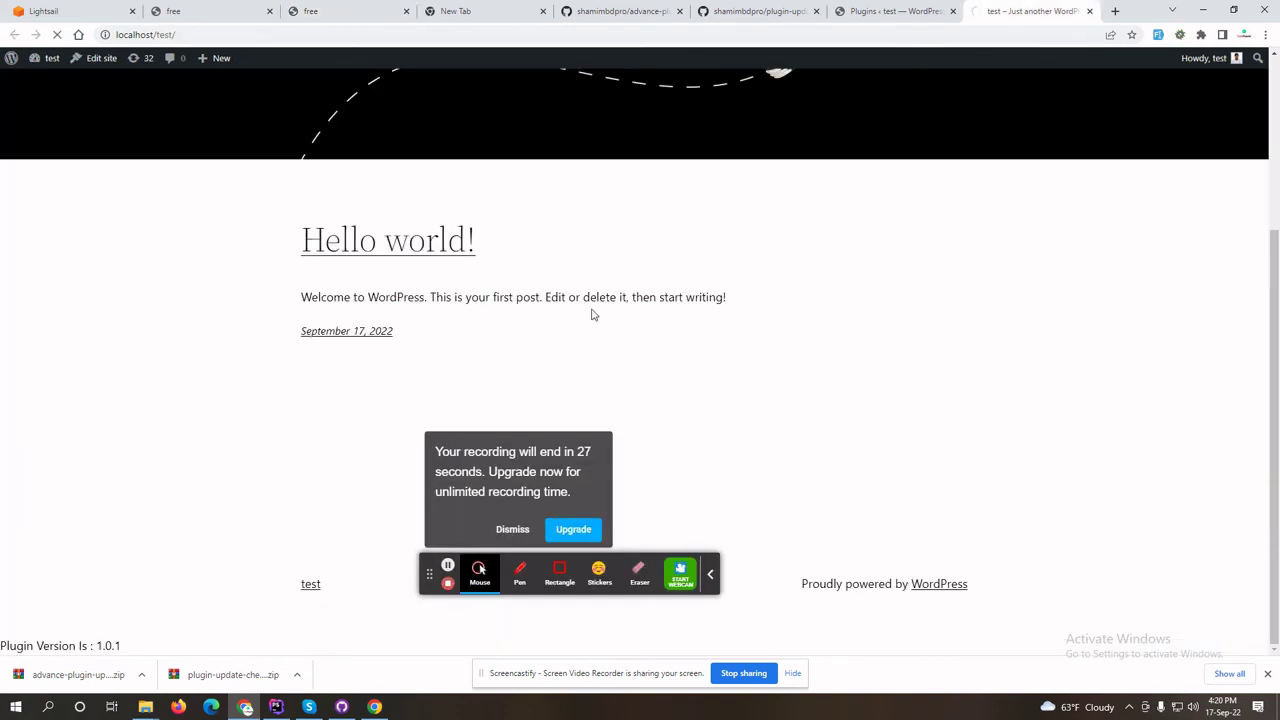
key("ctrl+a")
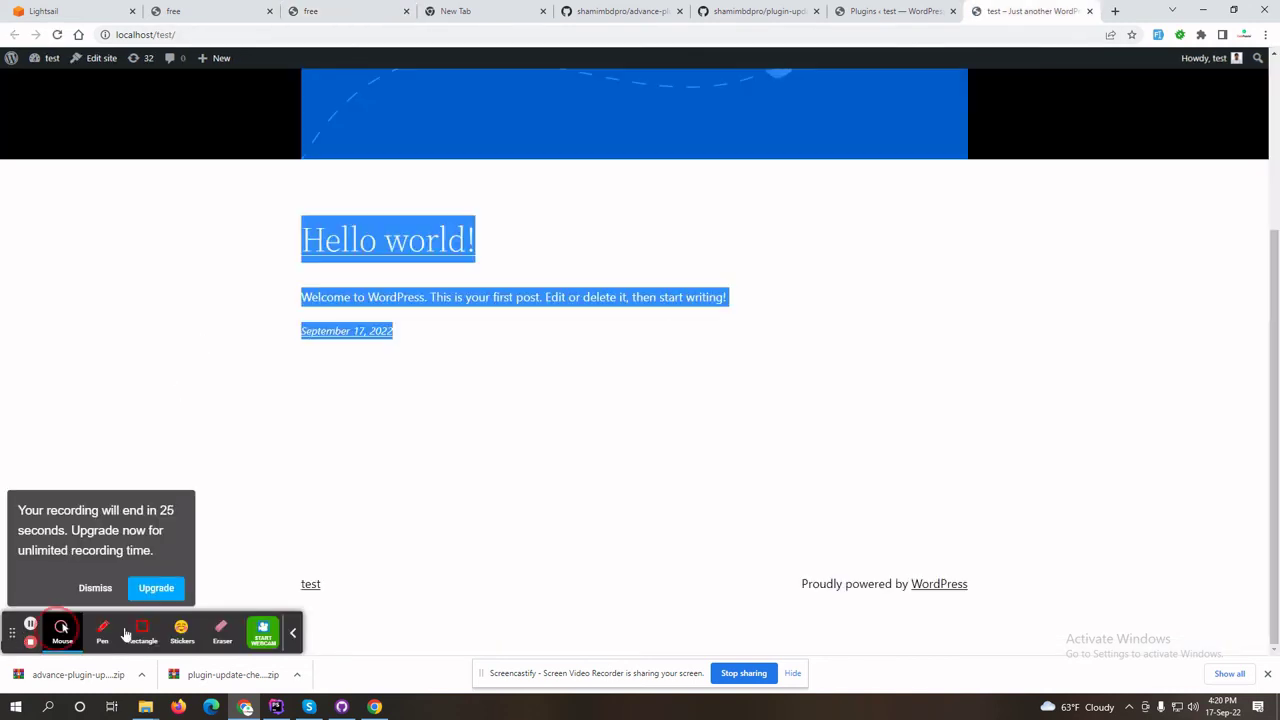
left_click_drag(11, 632, 284, 617)
left_click(718, 10)
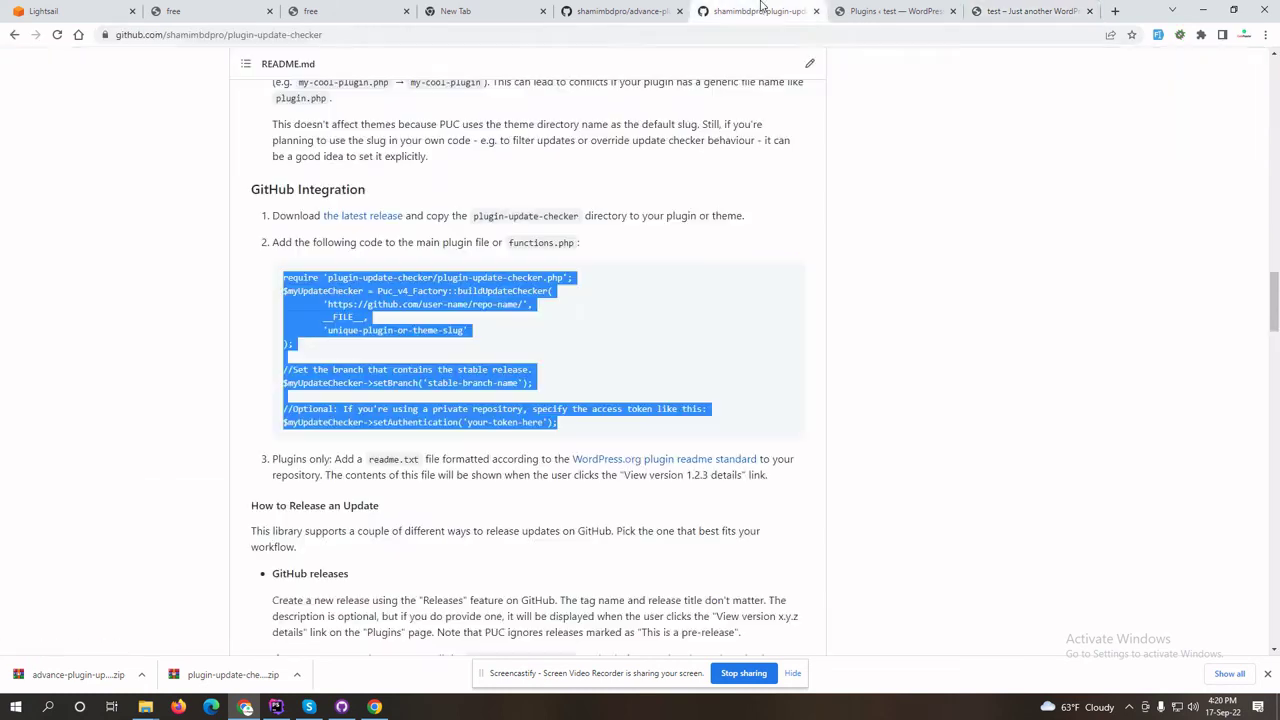
left_click(879, 10)
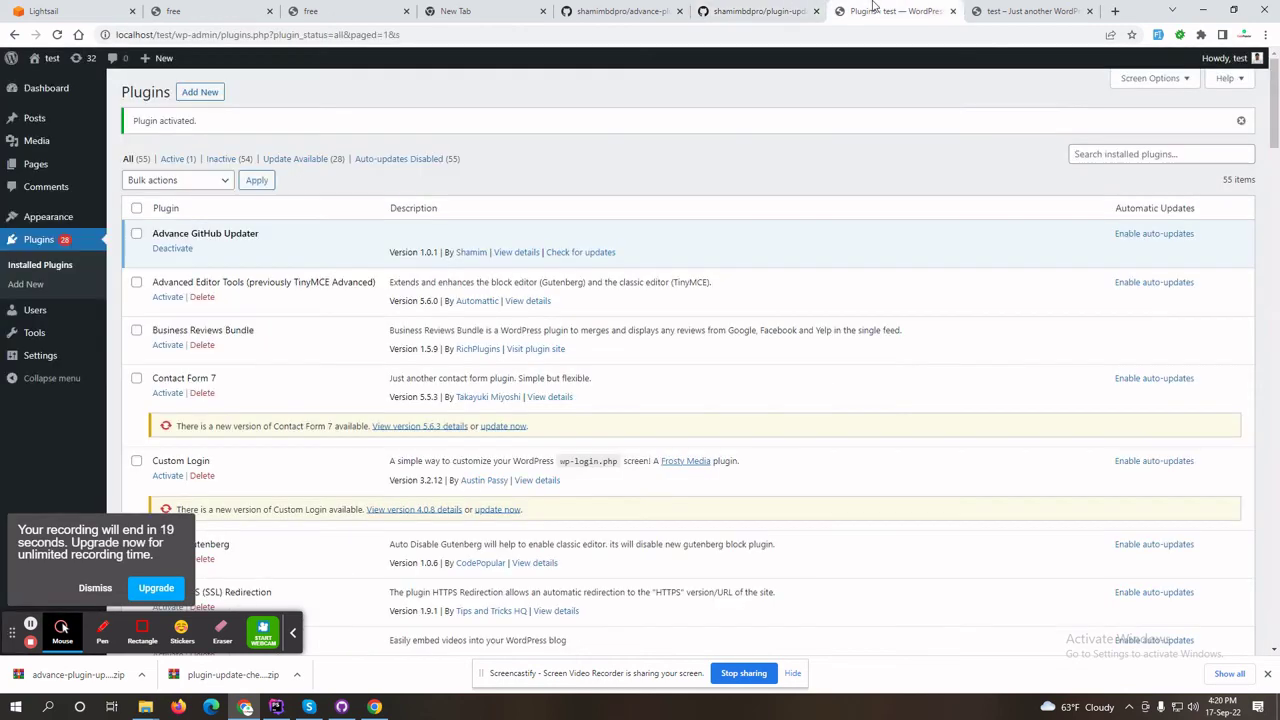
left_click(341, 707)
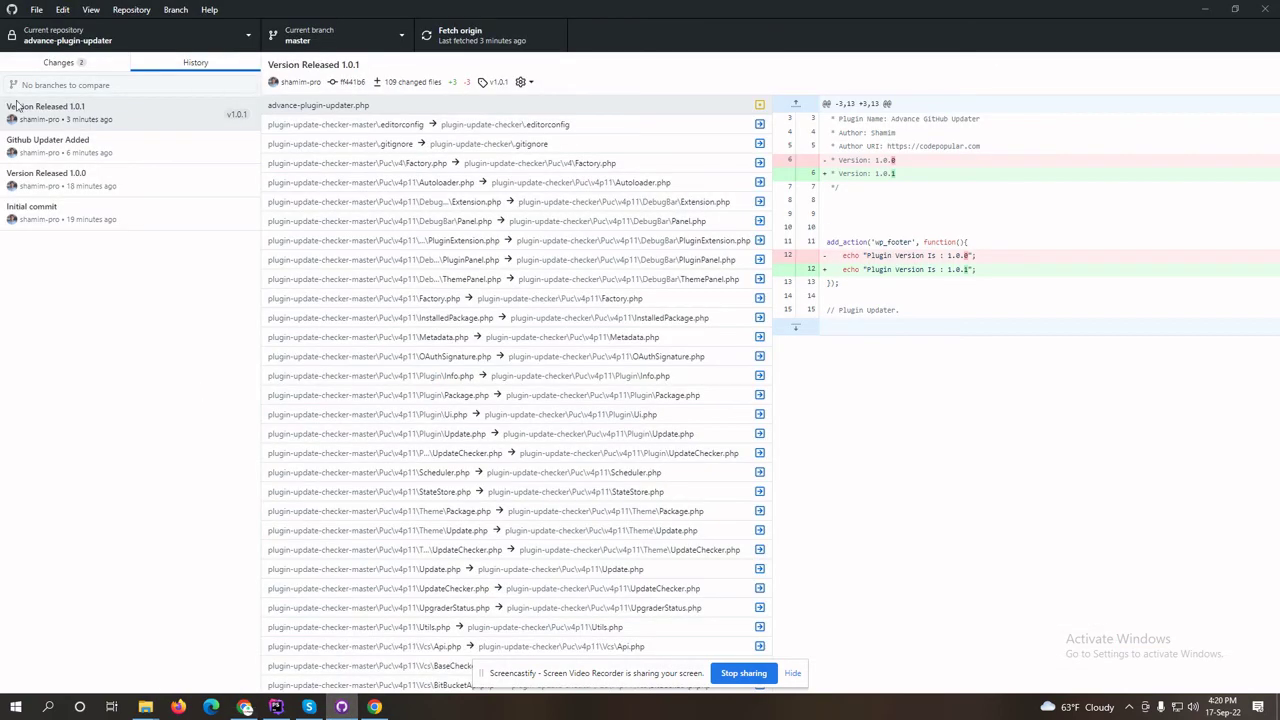
- Commit the 1.0.2 changes as 'Version Released 1.0.2' and push to origin
left_click(52, 66)
left_click(111, 577)
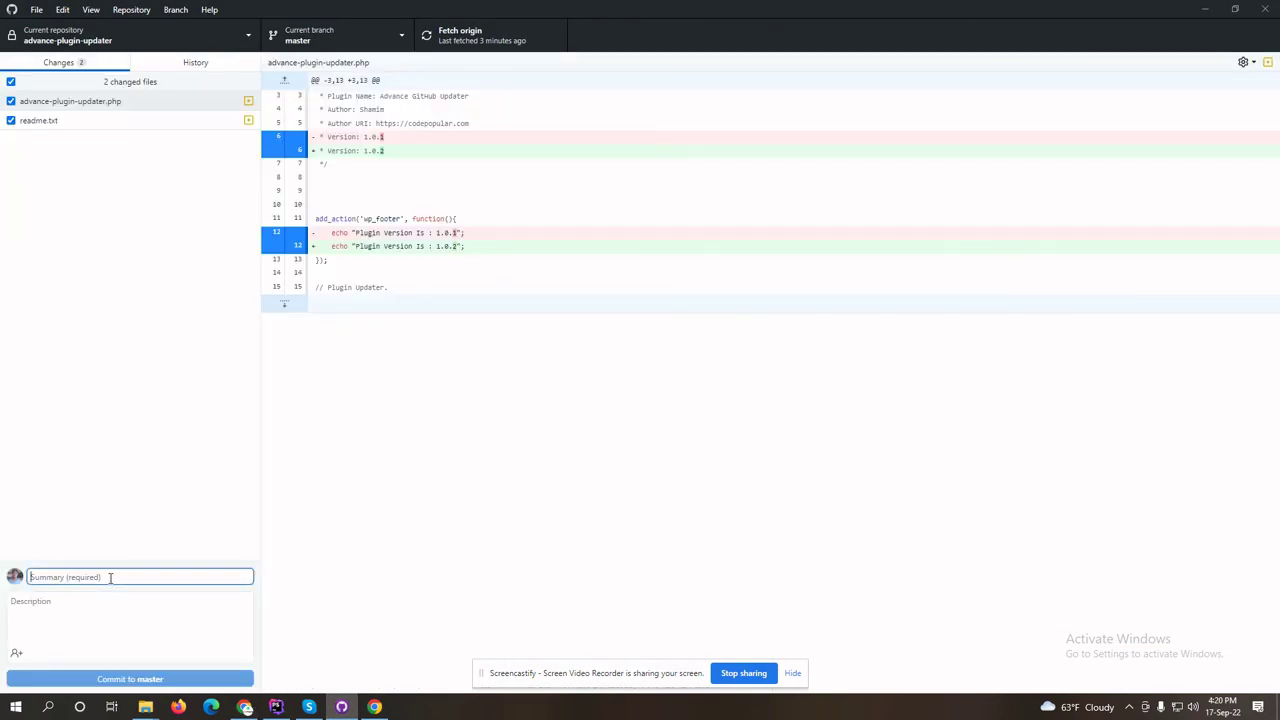
type("Version Released 1.0.2")
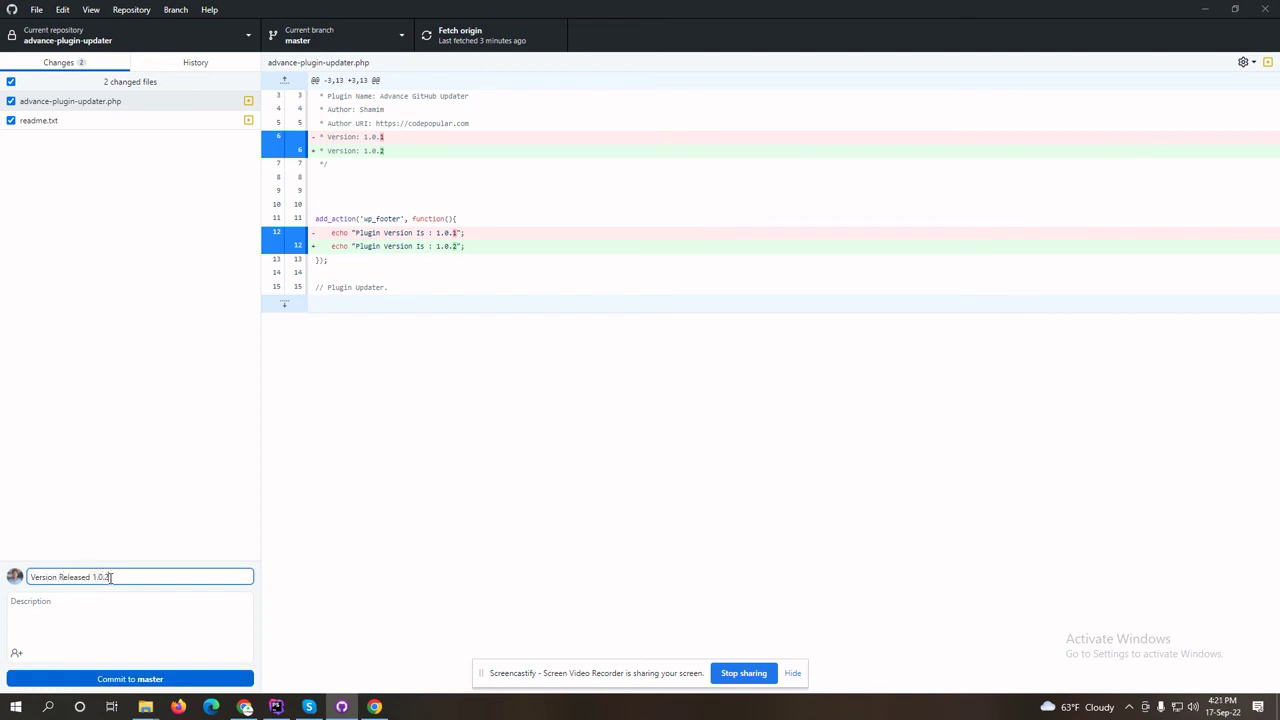
left_click(152, 676)
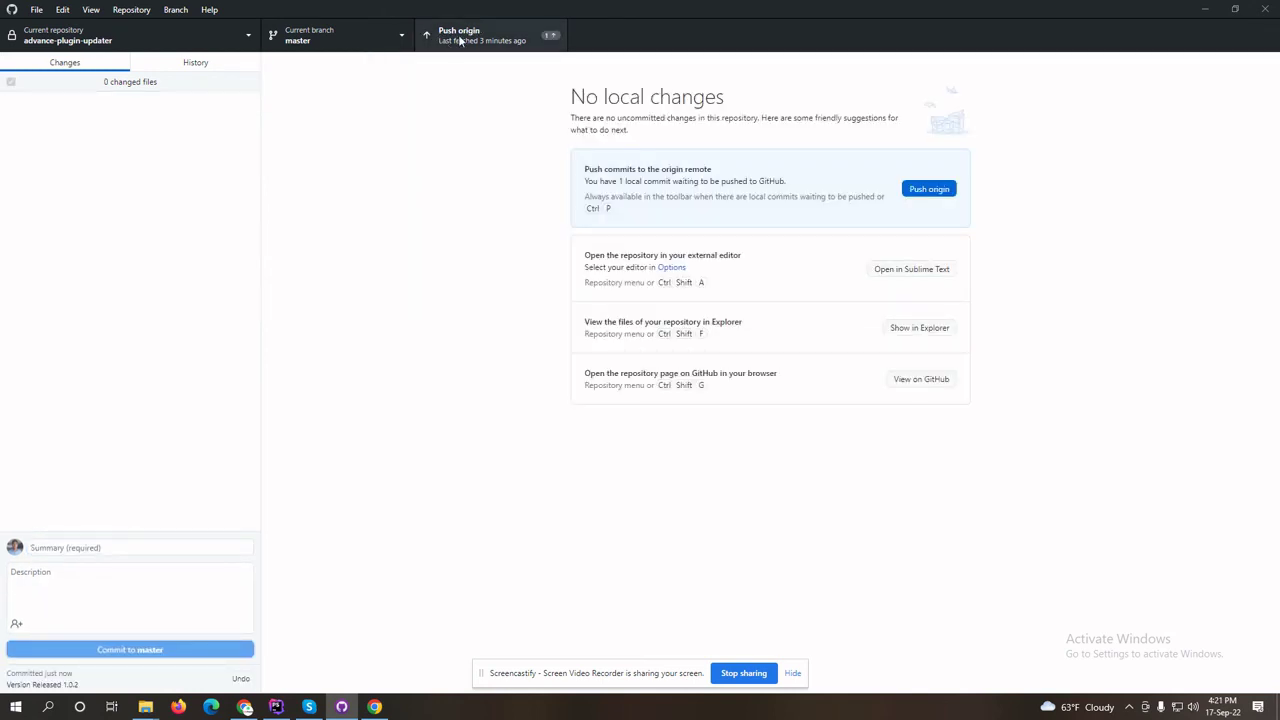
left_click(458, 36)
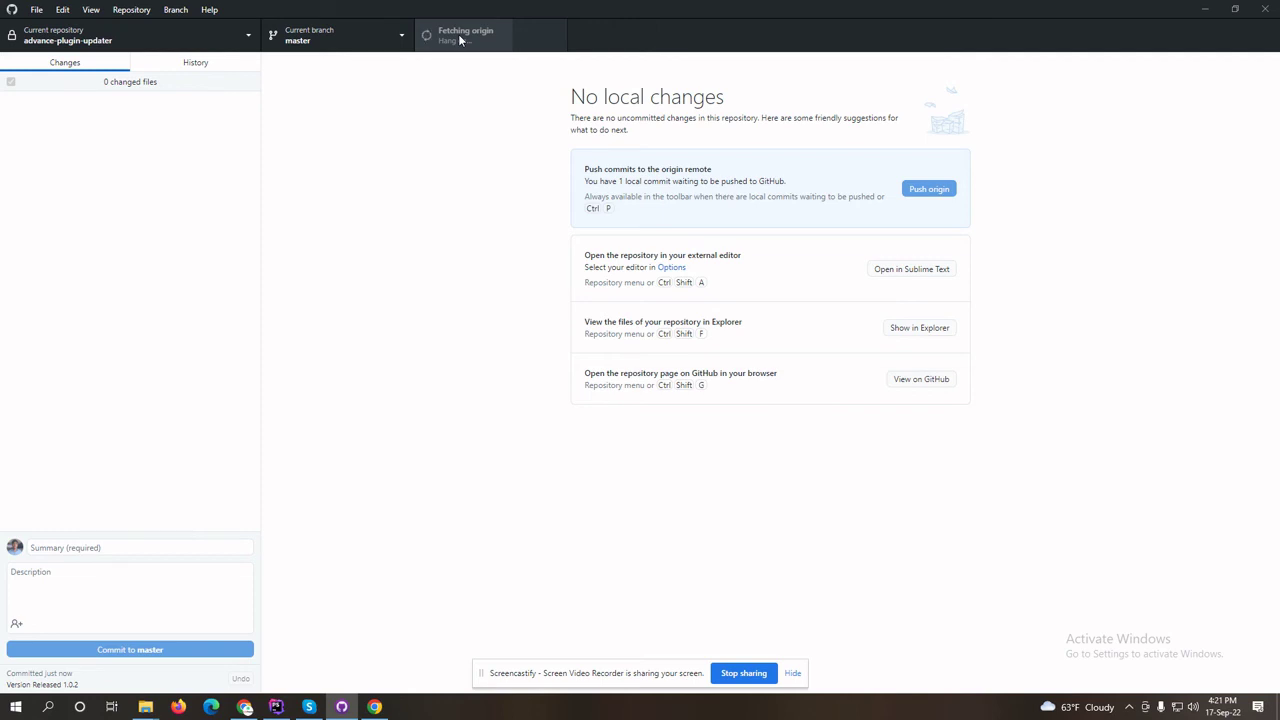
- Tag the Version Released 1.0.2 commit as v1.0.2 and push the tag
left_click(195, 62)
left_click(105, 140)
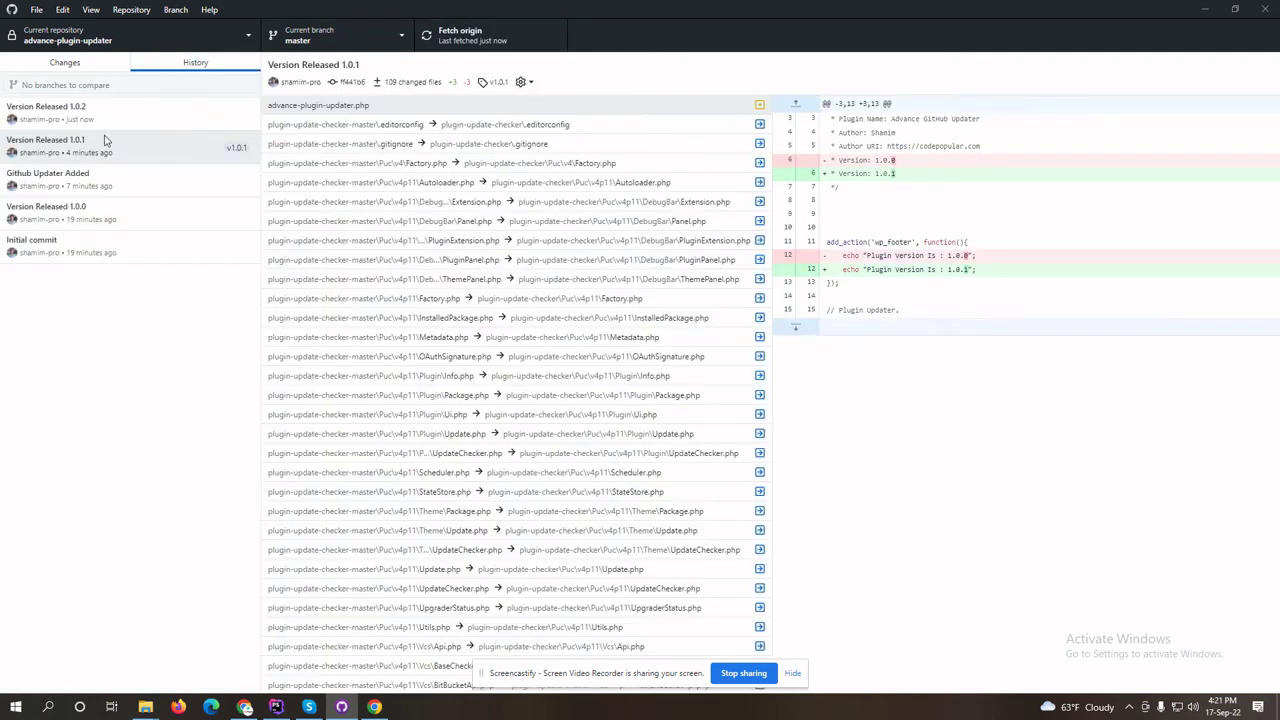
left_click(85, 118)
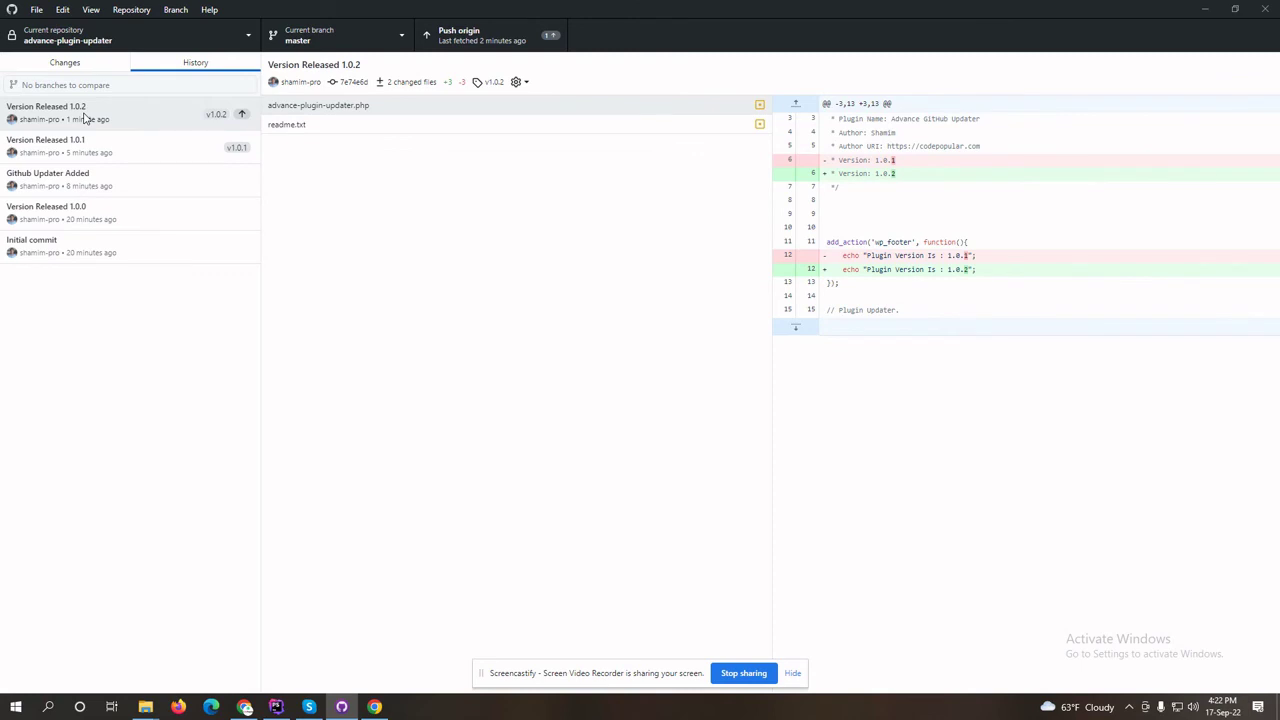
left_click(480, 40)
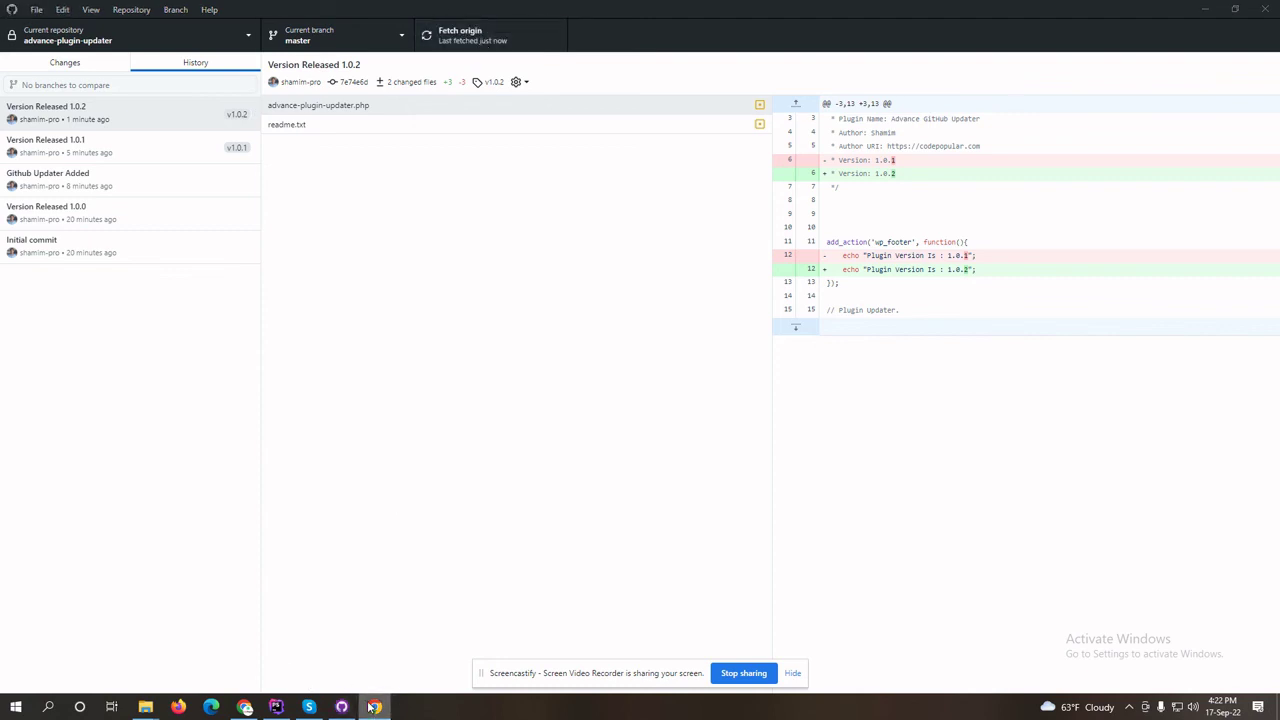
- Refresh the advance-plugin-updater repository page and open its list of tags
left_click(245, 708)
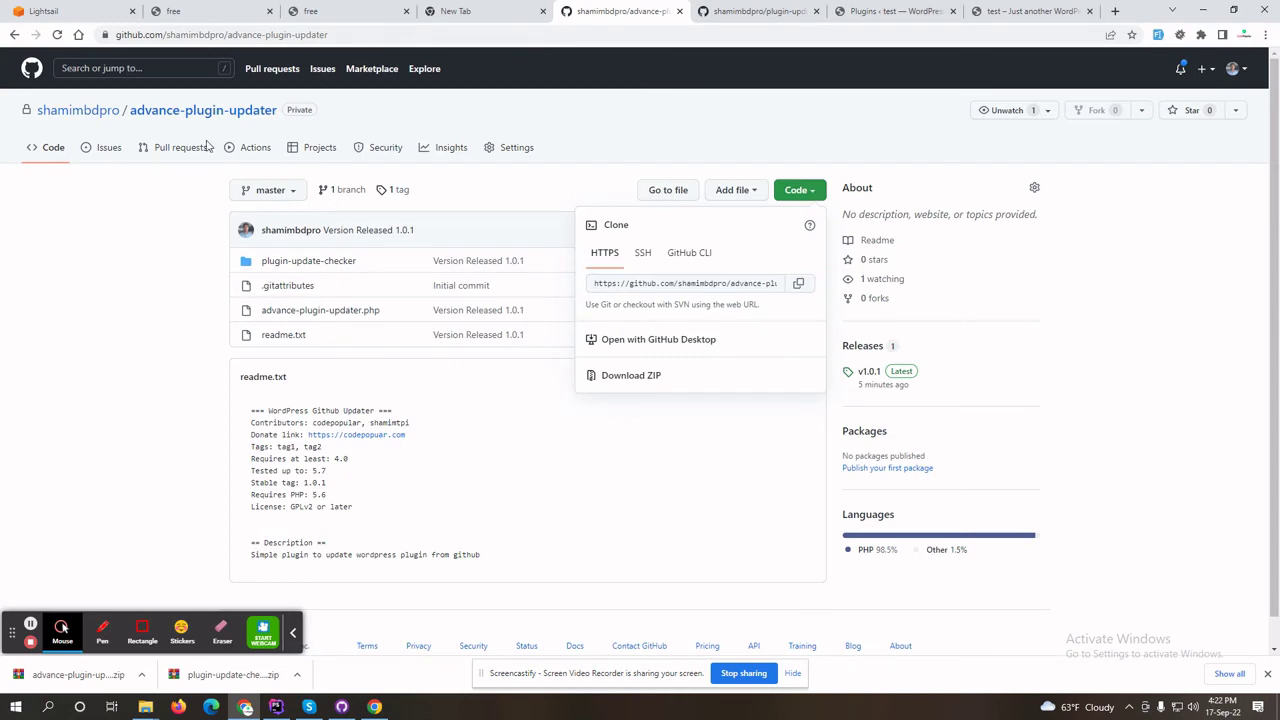
key("Escape")
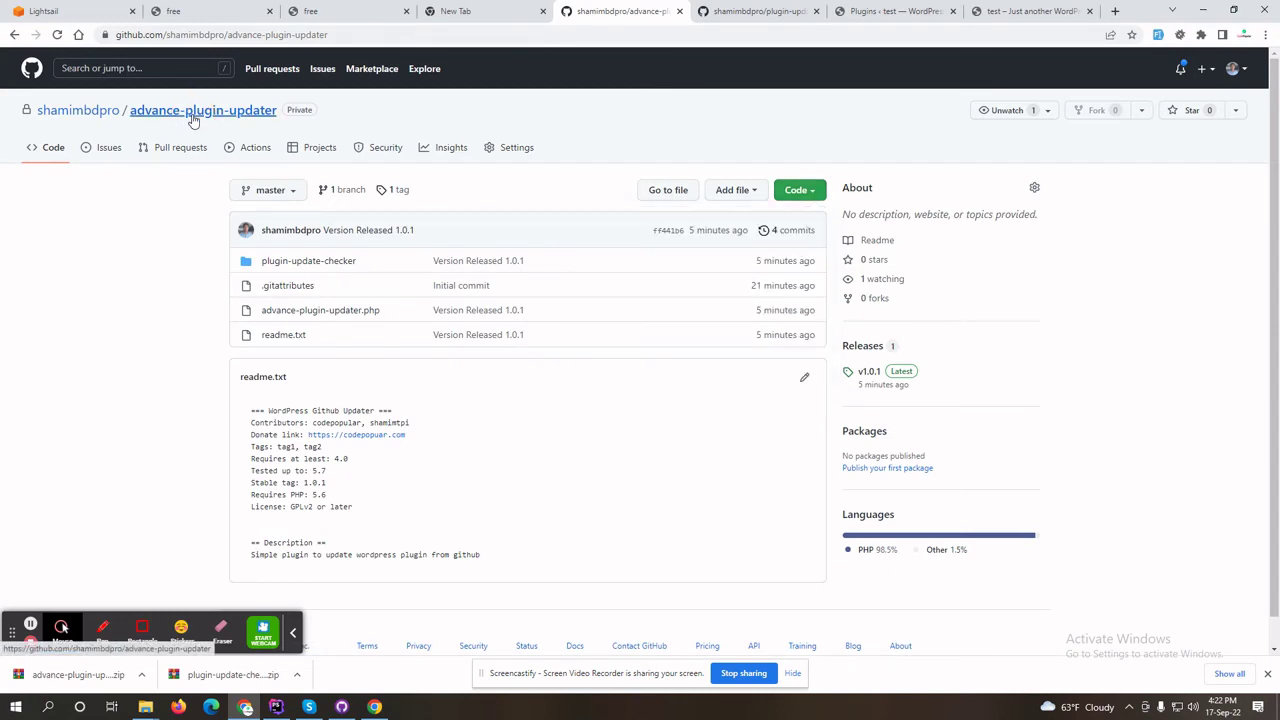
left_click(193, 112)
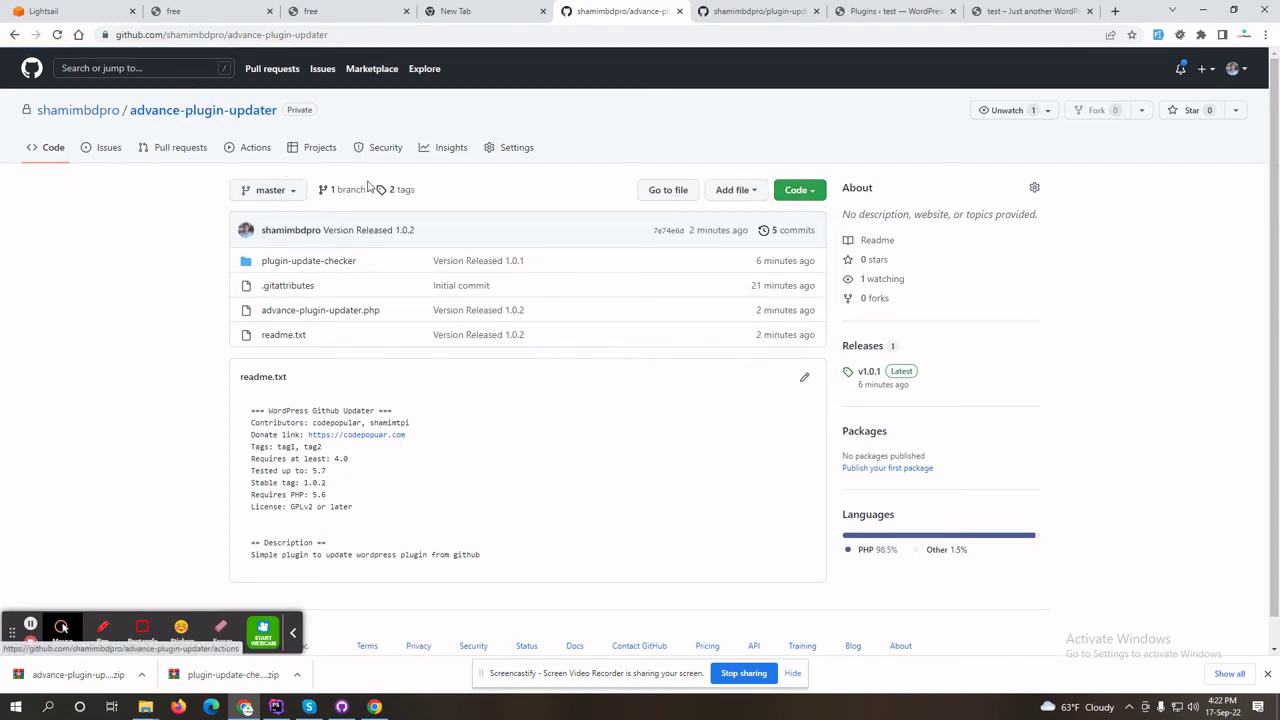
left_click(401, 192)
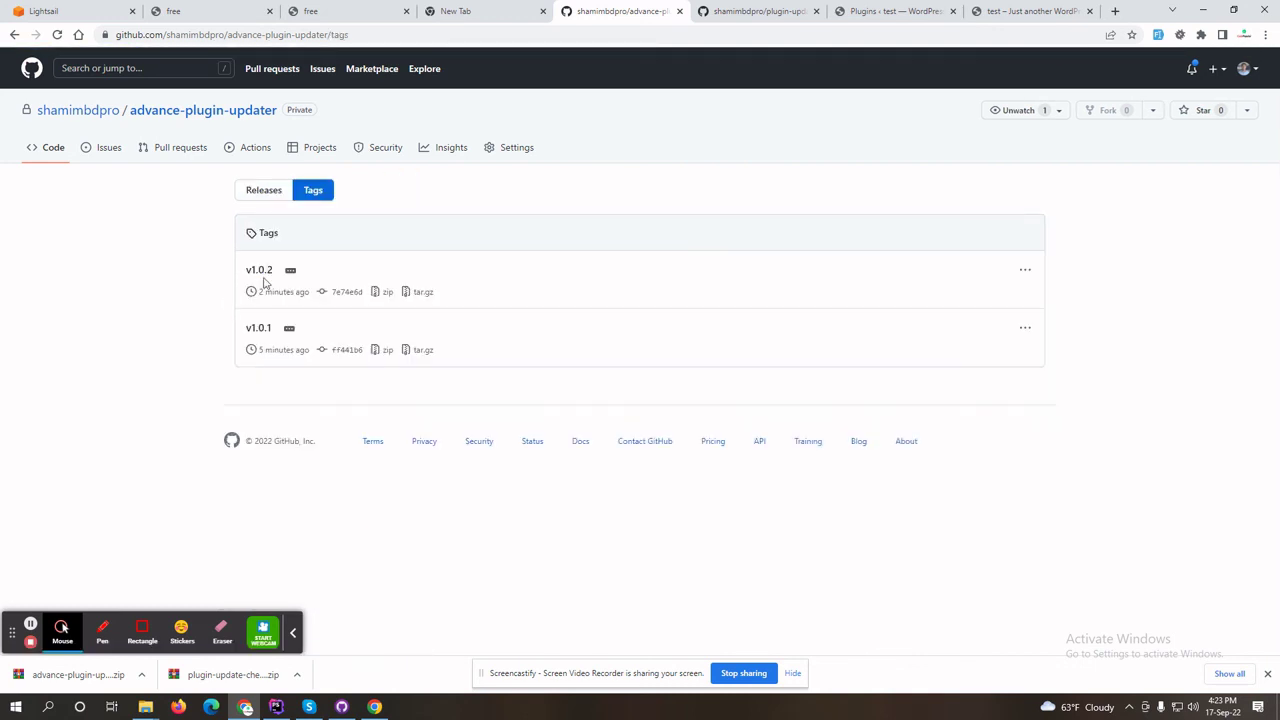
- Create and publish a release from the v1.0.2 tag
left_click(1027, 274)
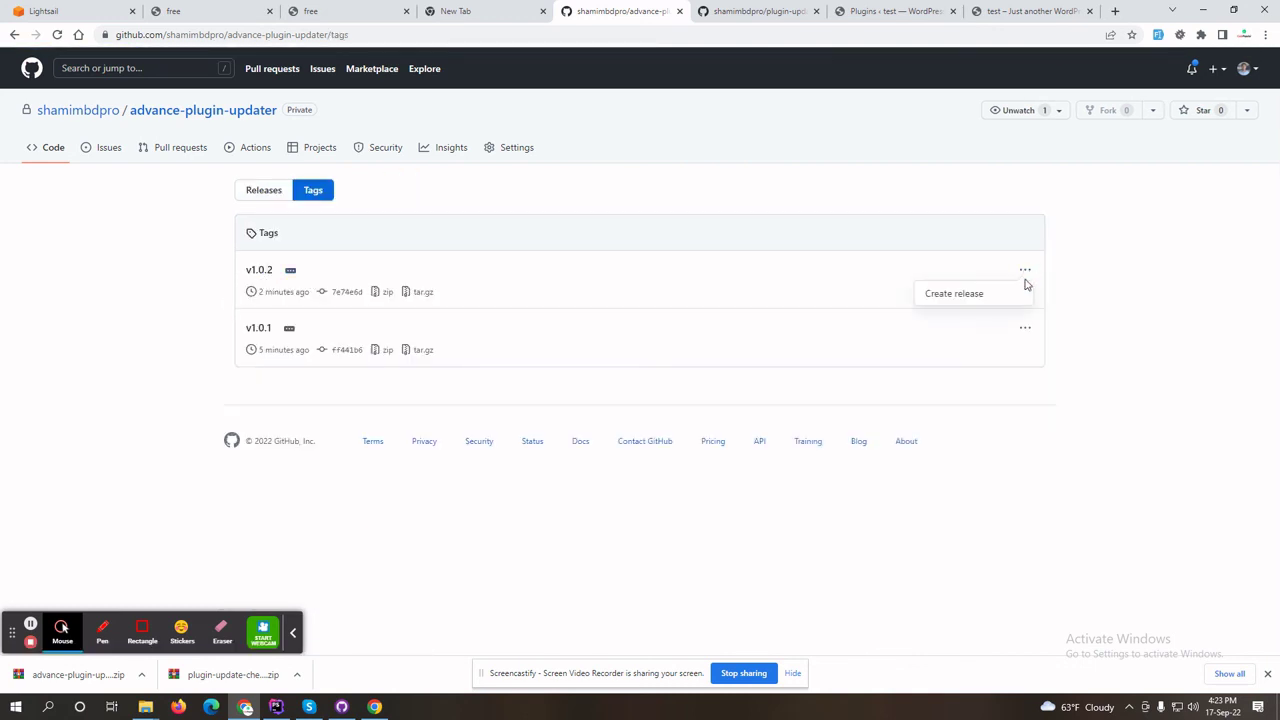
left_click(965, 300)
scroll(257, 419, "down", 1)
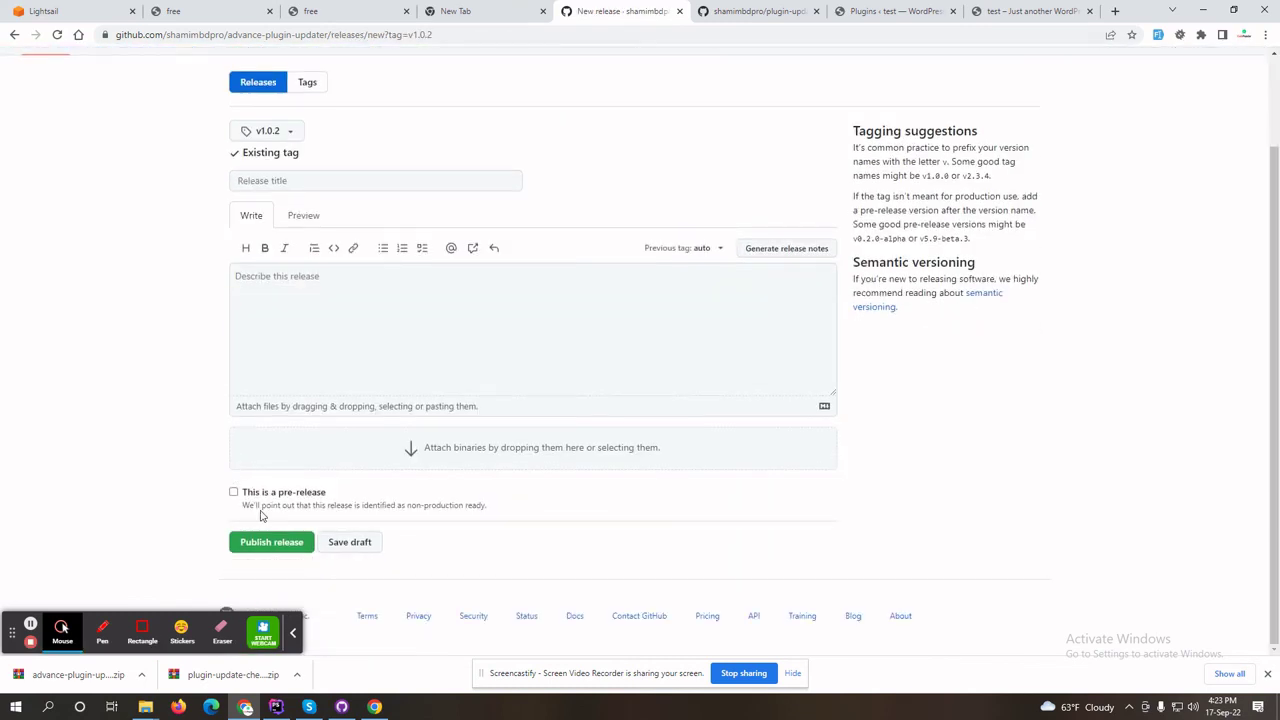
left_click(272, 542)
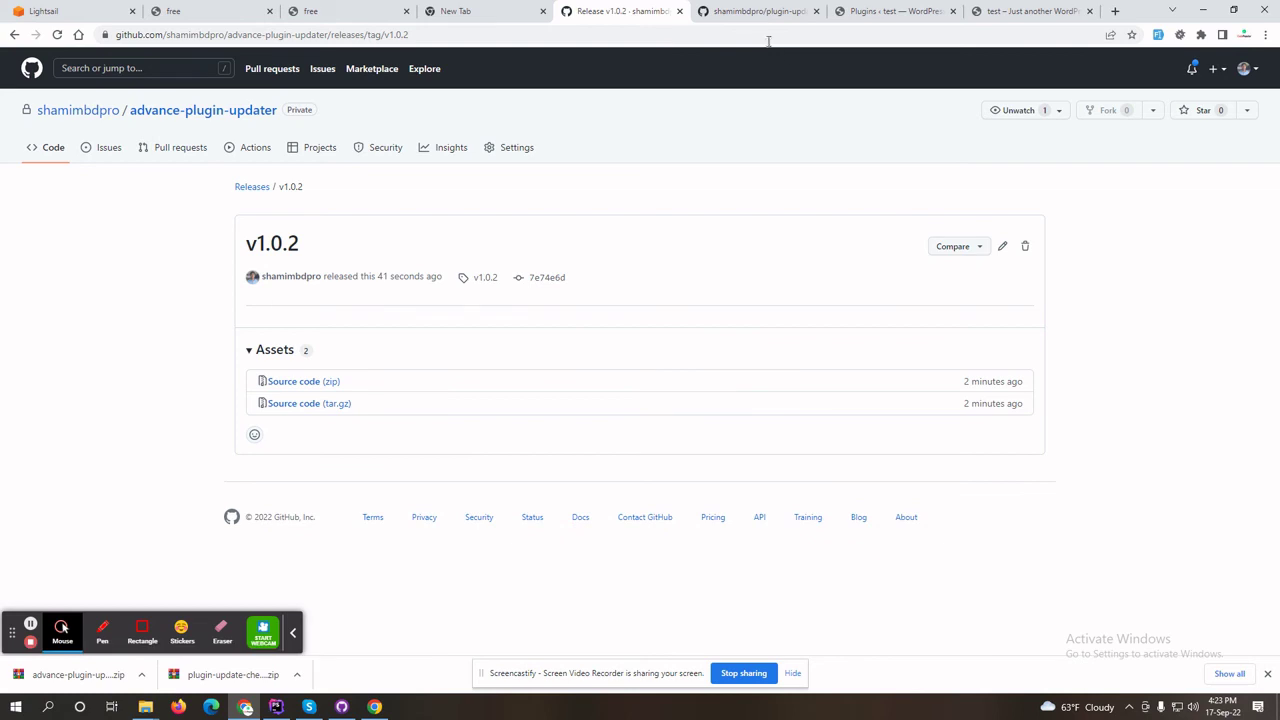
left_click(887, 8)
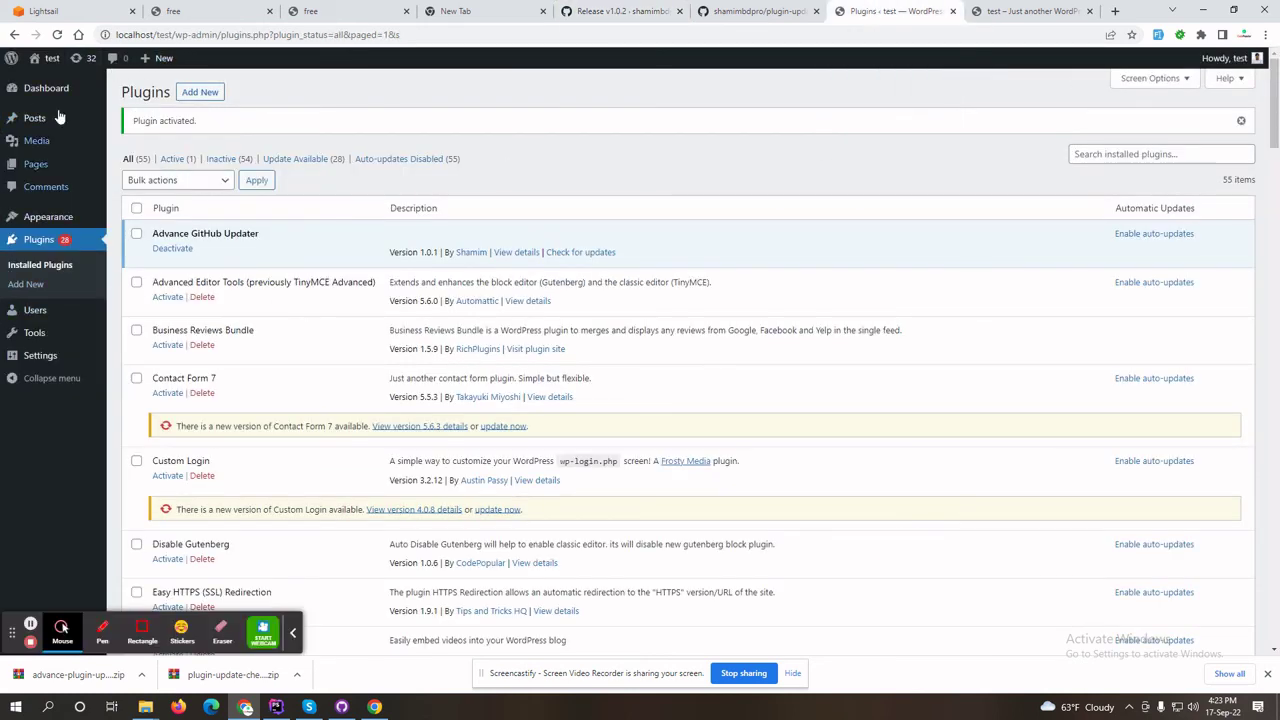
- Check for updates and update Advance GitHub Updater from 1.0.1 to 1.0.2 on Installed Plugins
left_click(45, 243)
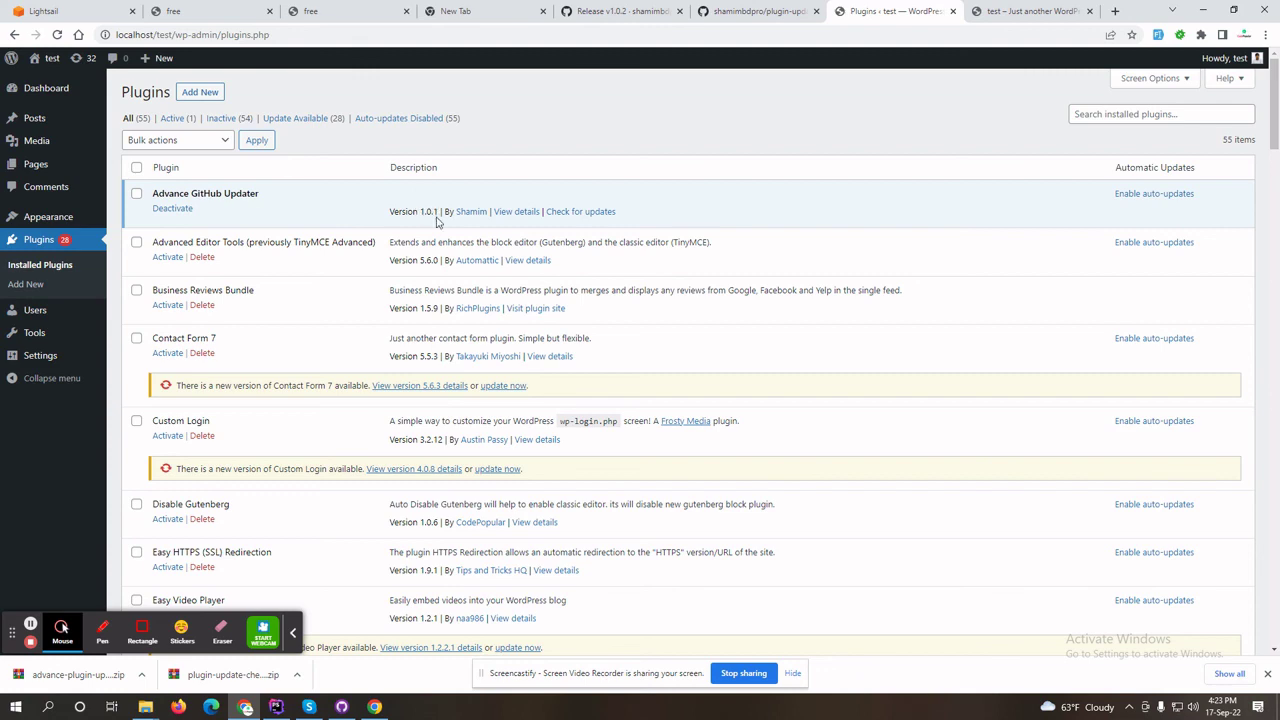
key("F5")
key("F5")
left_click(582, 216)
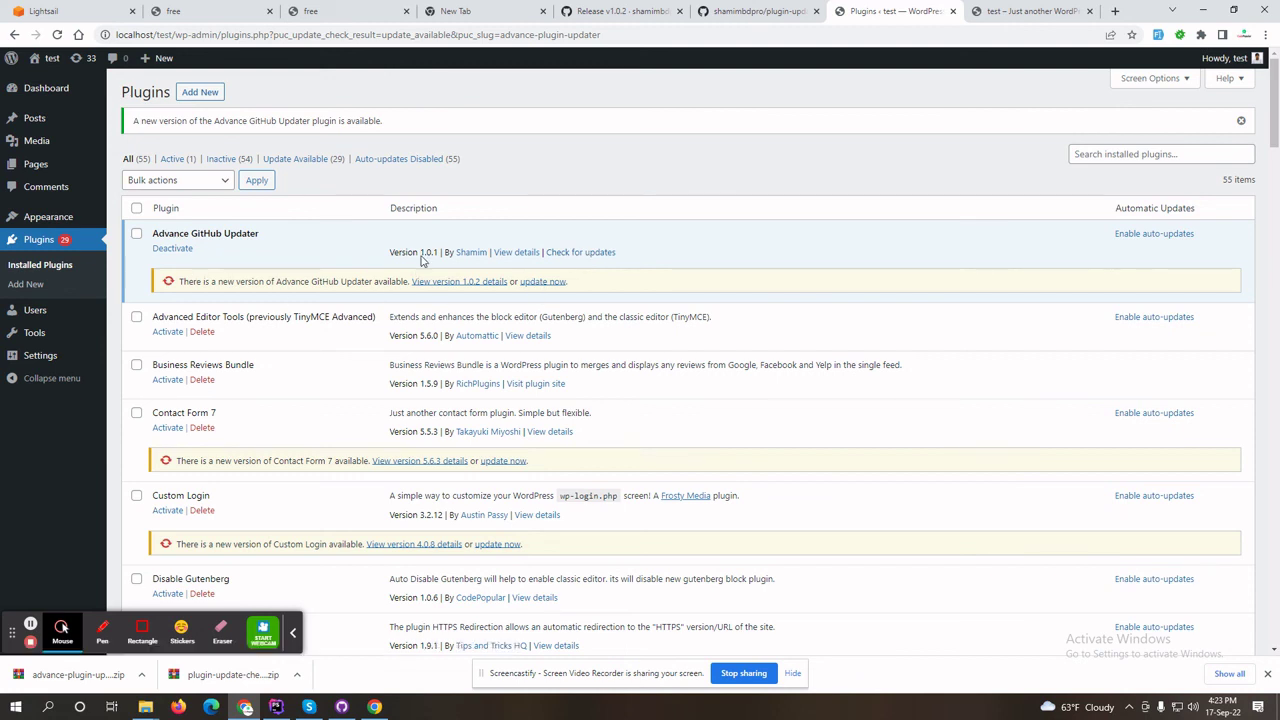
left_click(543, 282)
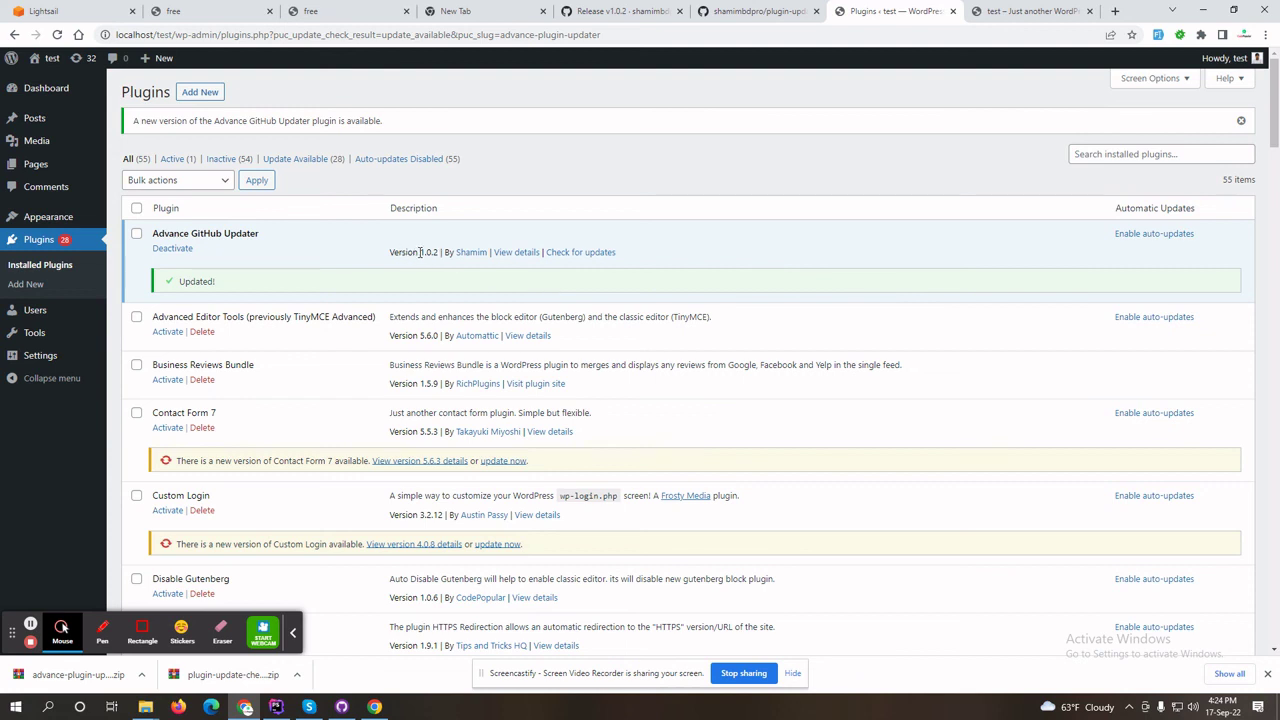
left_click(1000, 12)
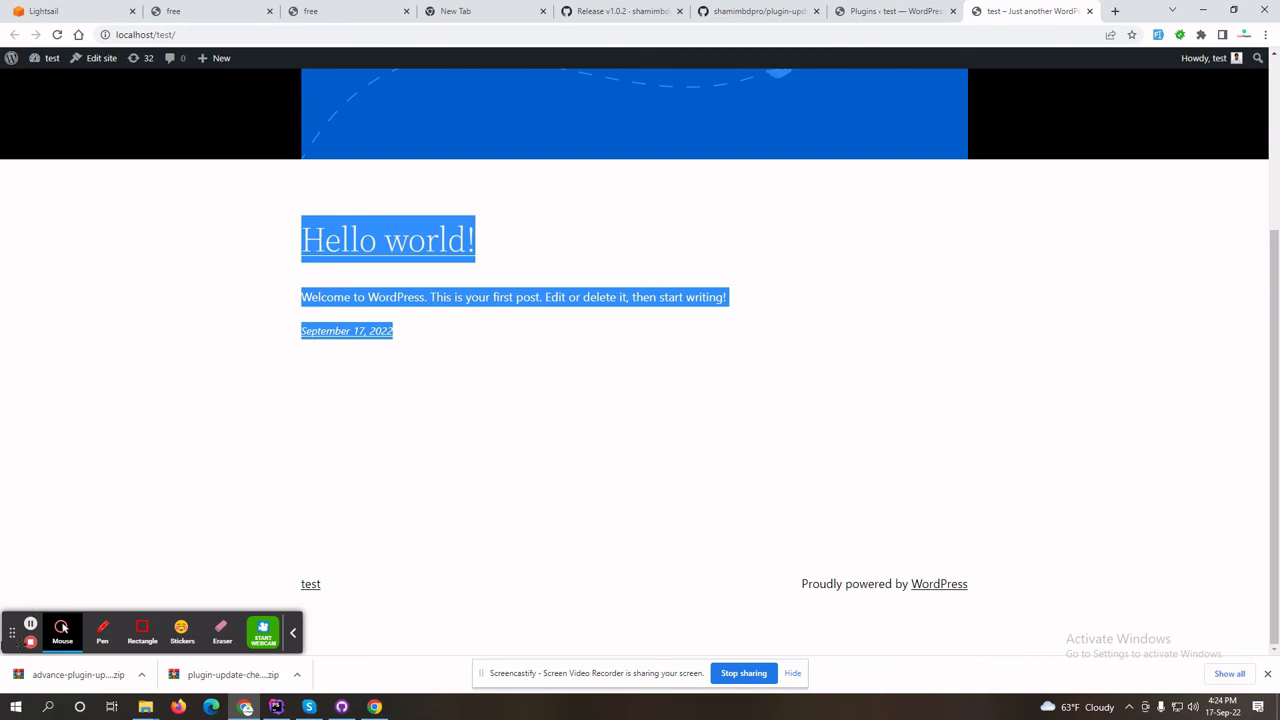
- Reload the test site's front page to confirm the footer reads 'Plugin Version Is : 1.0.2'
left_click_drag(12, 632, 257, 626)
right_click(39, 369)
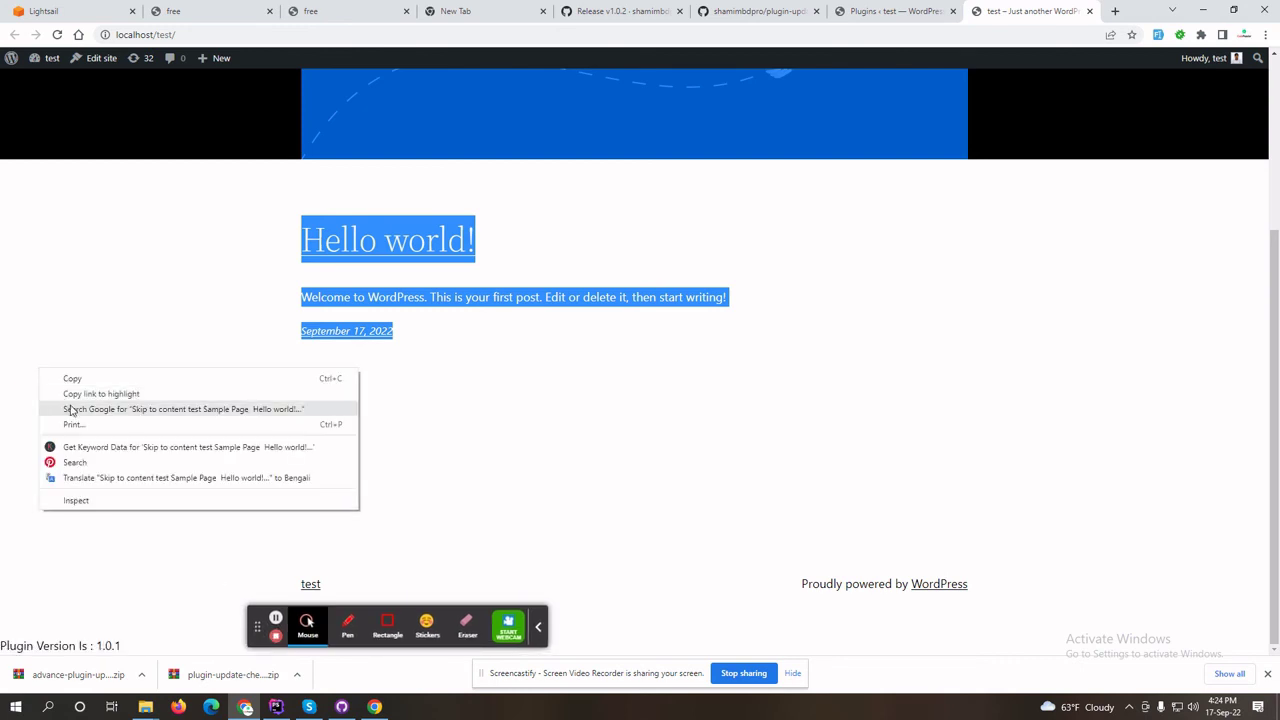
left_click(57, 35)
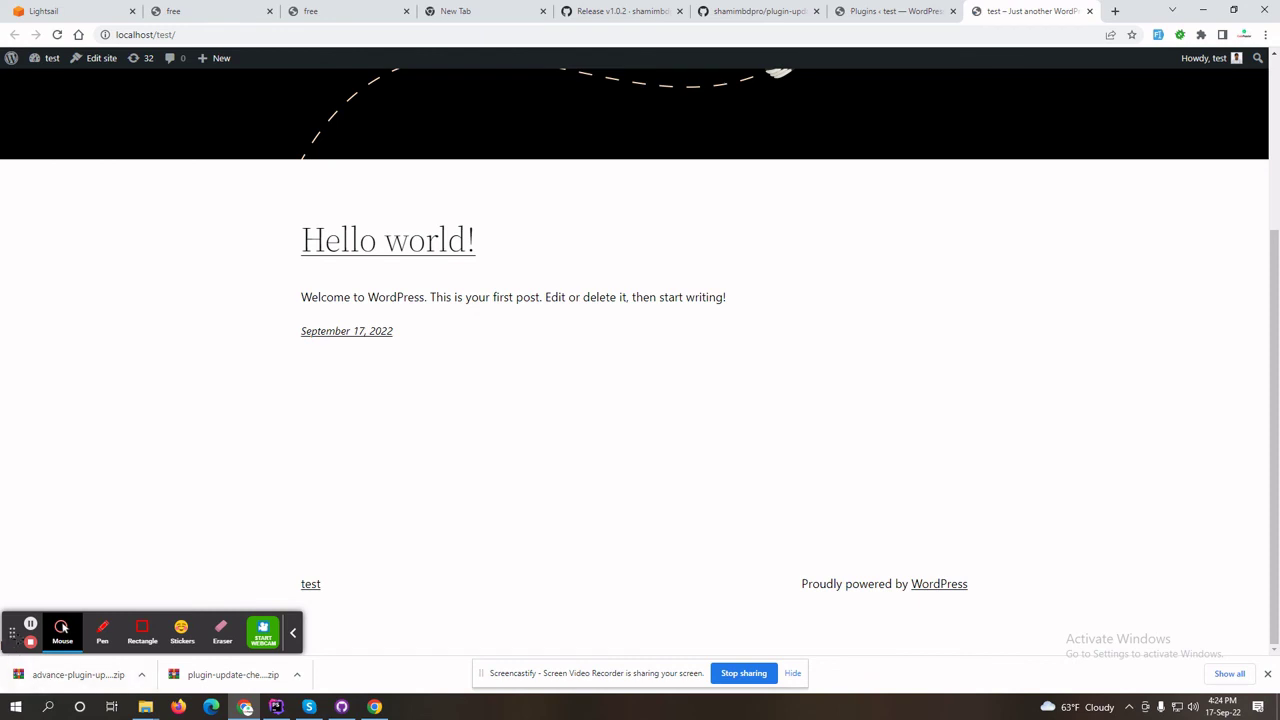
left_click_drag(12, 632, 354, 606)
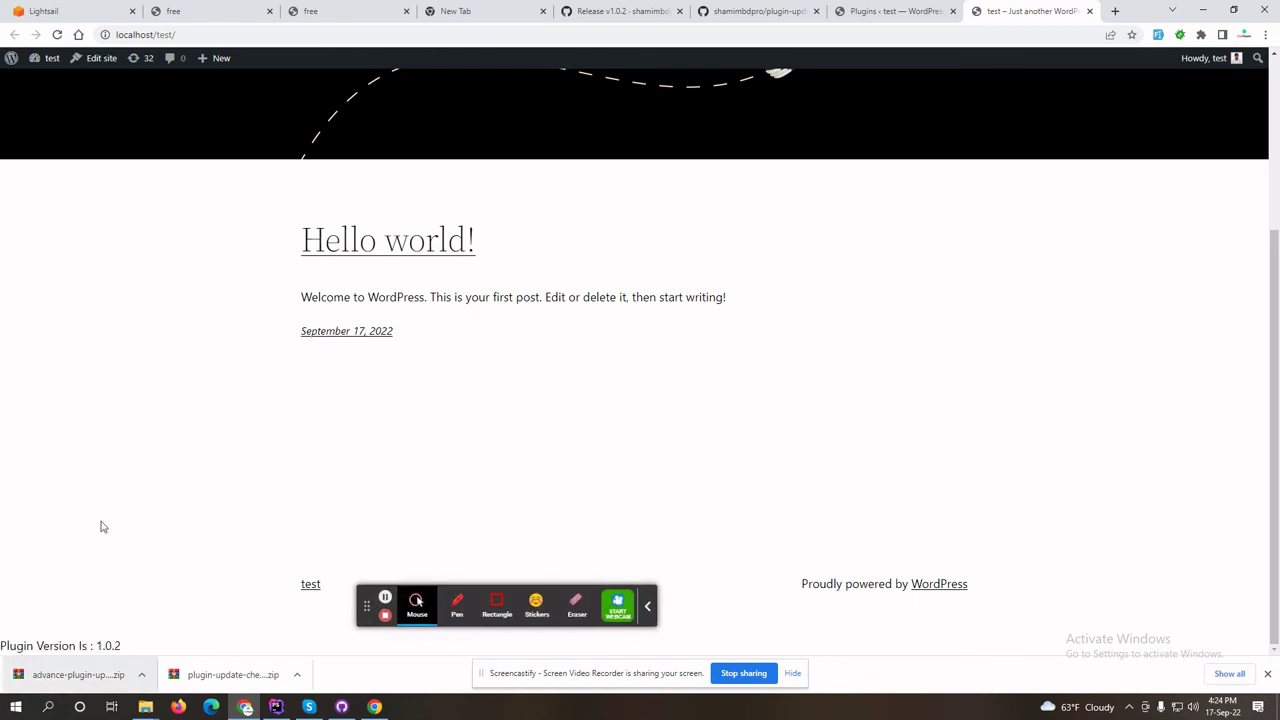